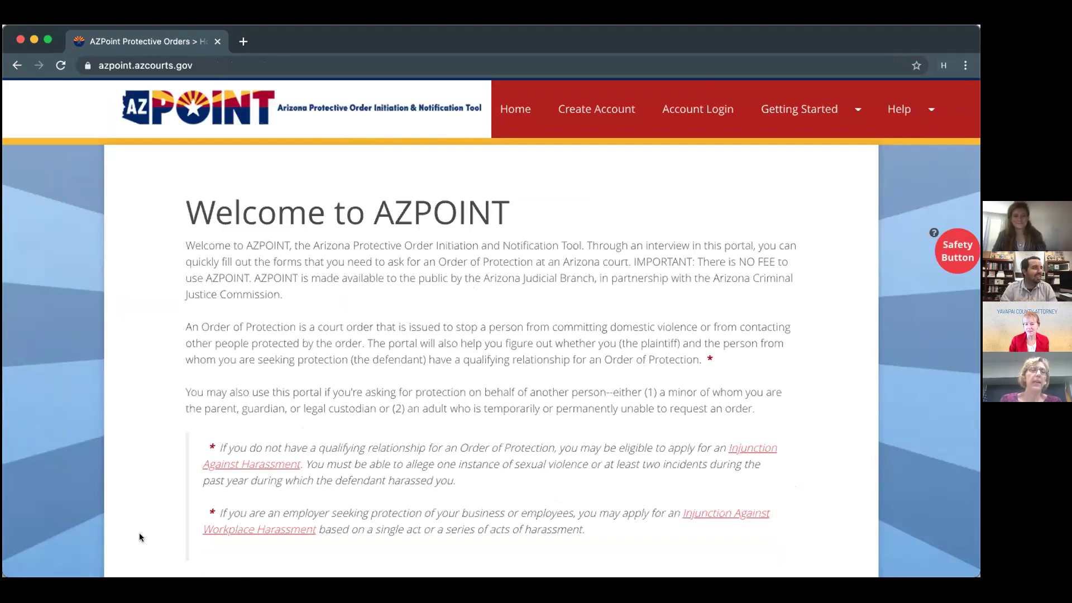
Hide the site with the Safety Button, then go back through browser history to the AZPOINT home page.
{"action": "scroll", "coordinate": [140, 535], "scroll_direction": "down", "scroll_amount": 1}
{"action": "scroll", "coordinate": [140, 535], "scroll_direction": "up", "scroll_amount": 1}
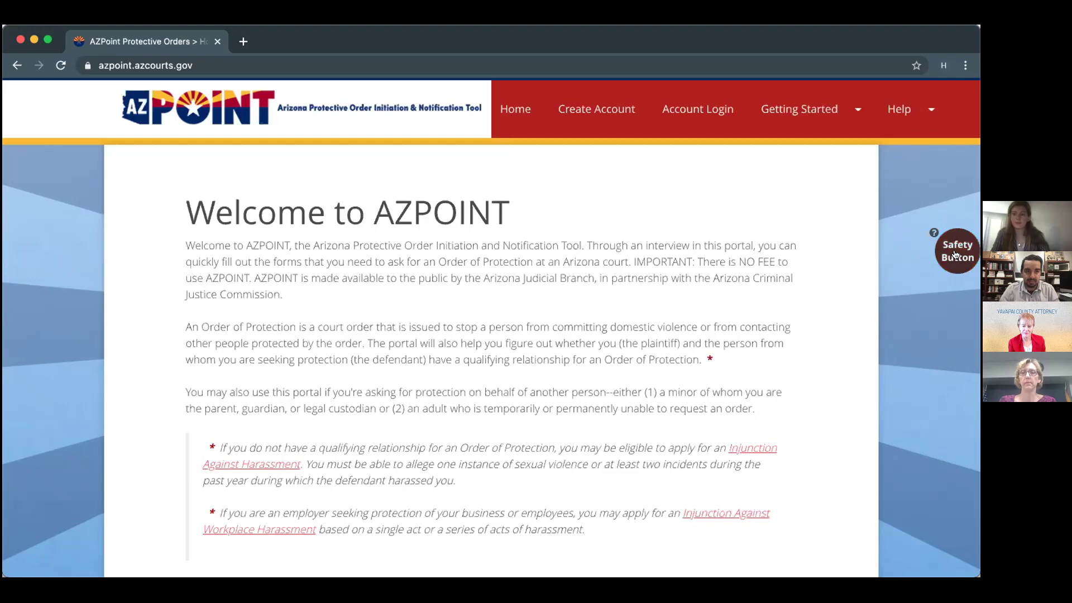
{"action": "left_click", "coordinate": [955, 255]}
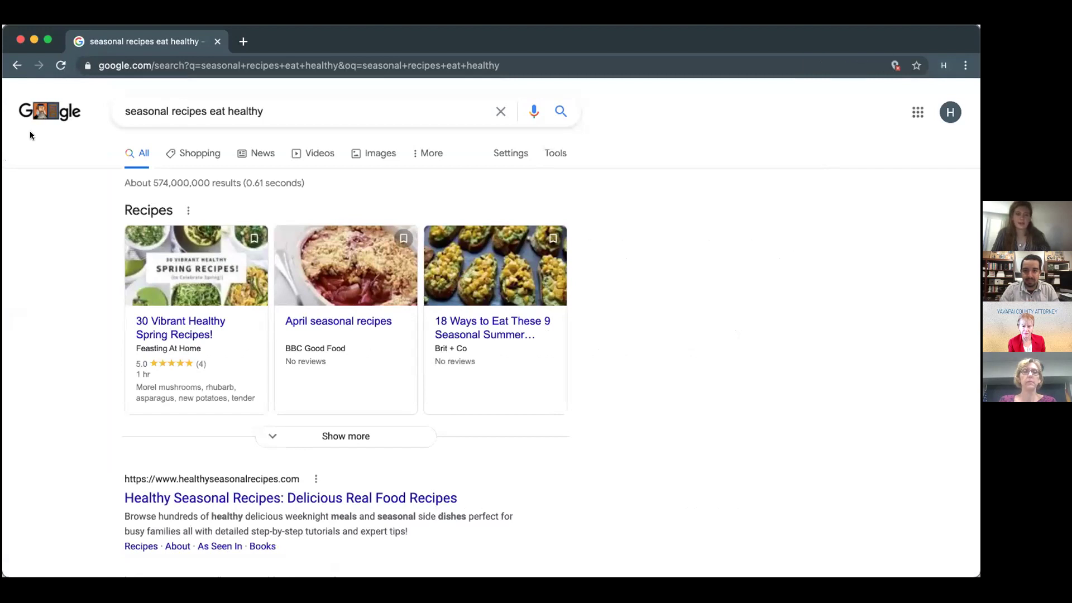
{"action": "left_click", "coordinate": [12, 66]}
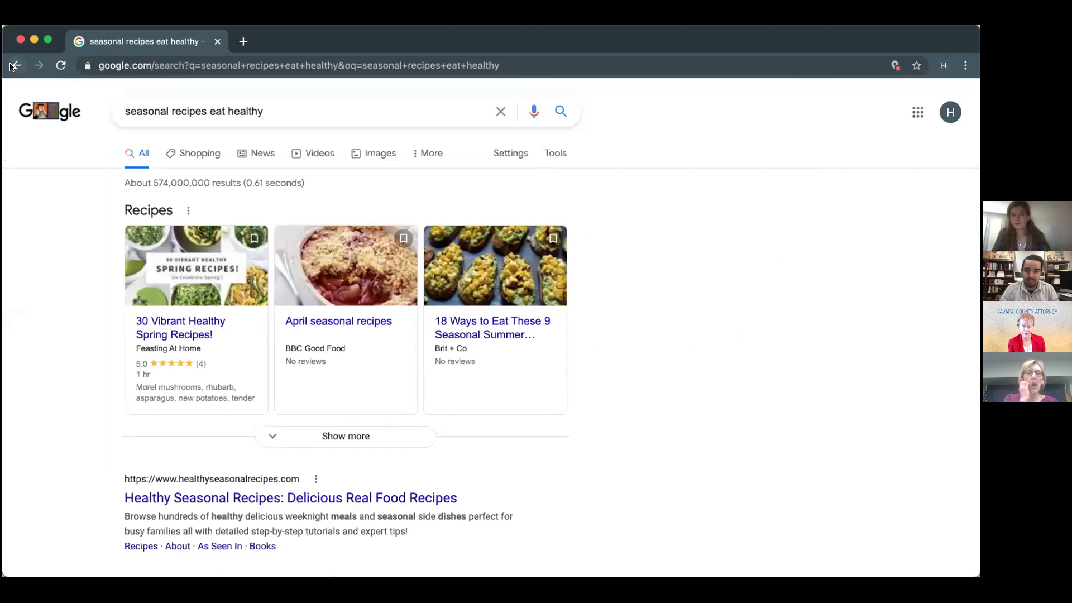
{"action": "right_click", "coordinate": [11, 66]}
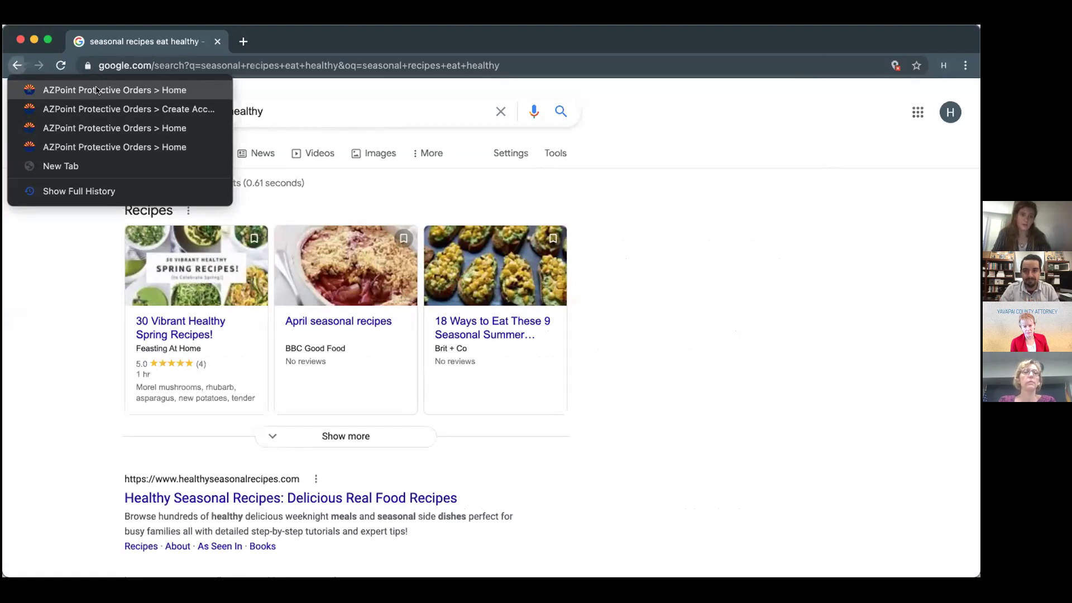
{"action": "left_click", "coordinate": [96, 90]}
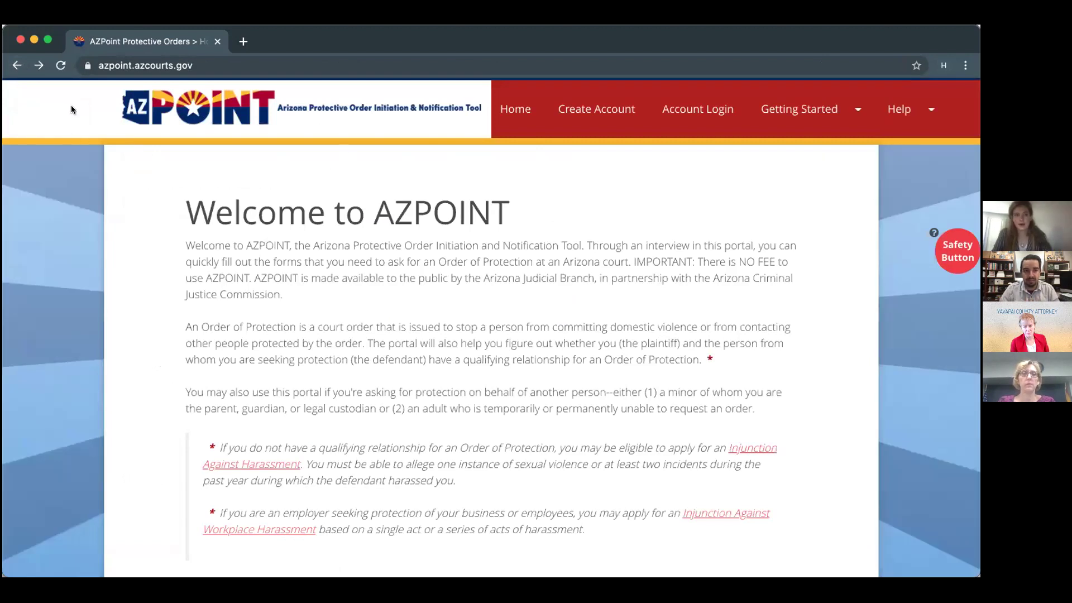
Open Create Account and enter the user's first name, last name, e-mail address and username.
{"action": "left_click", "coordinate": [577, 107]}
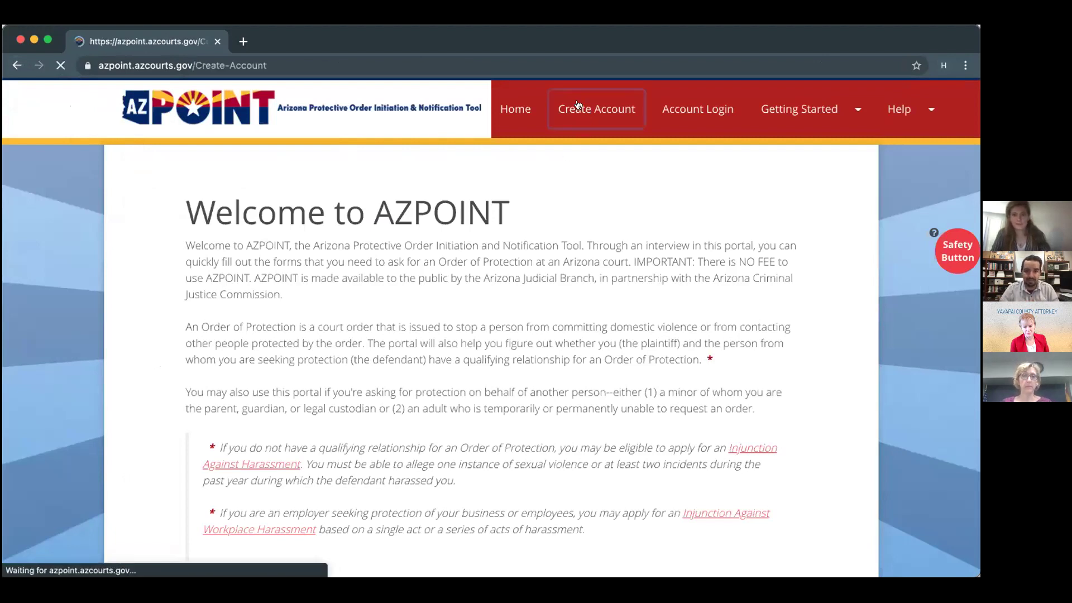
{"action": "scroll", "coordinate": [441, 352], "scroll_direction": "down", "scroll_amount": 2}
{"action": "left_click", "coordinate": [460, 376]}
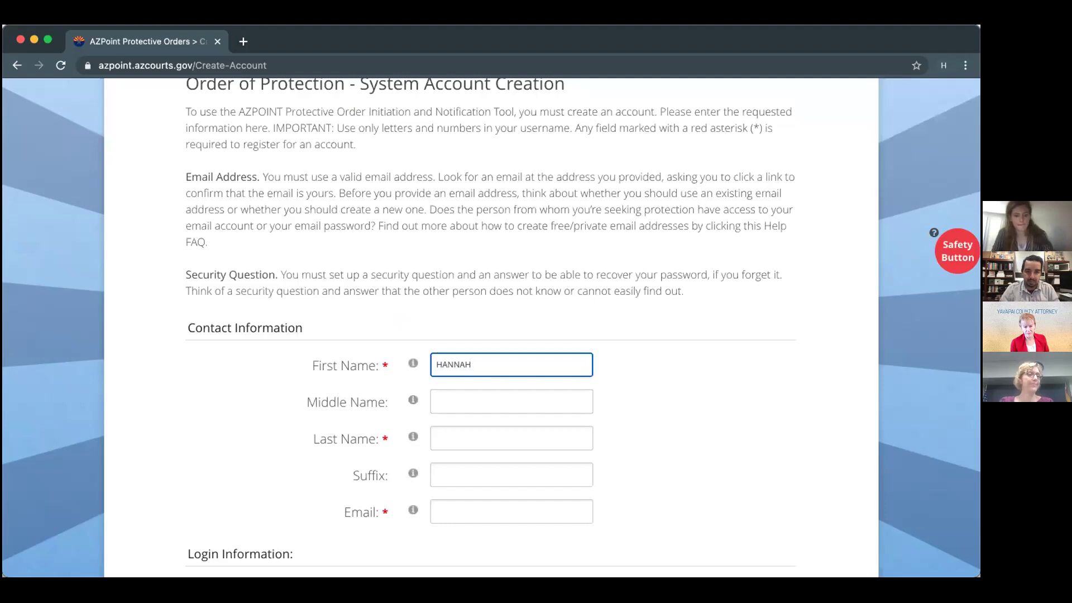
{"action": "key", "text": "Tab"}
{"action": "key", "text": "Tab"}
{"action": "key", "text": "Tab"}
{"action": "key", "text": "Tab"}
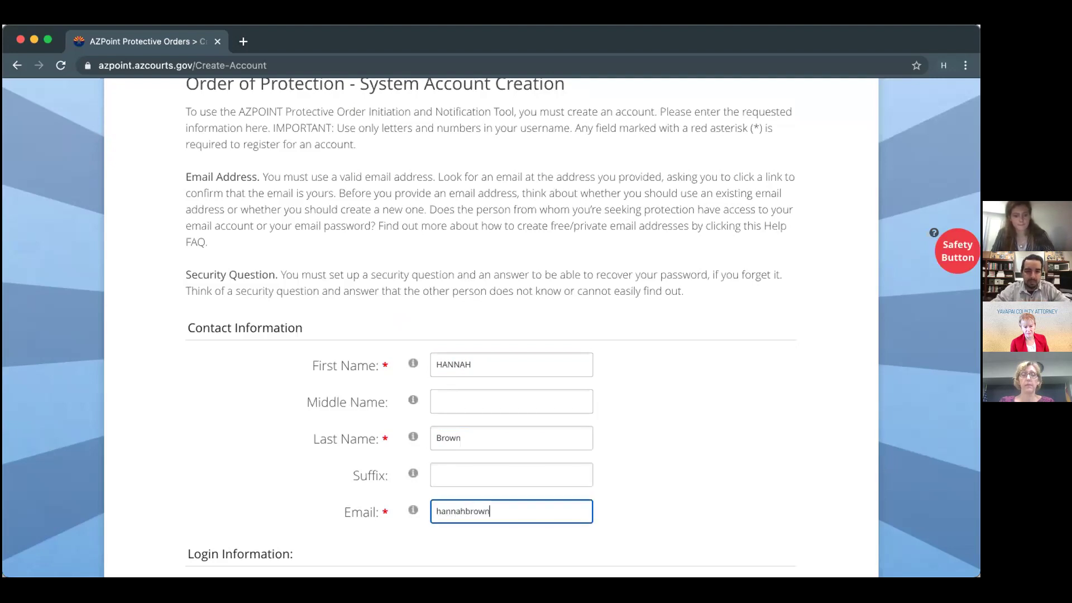
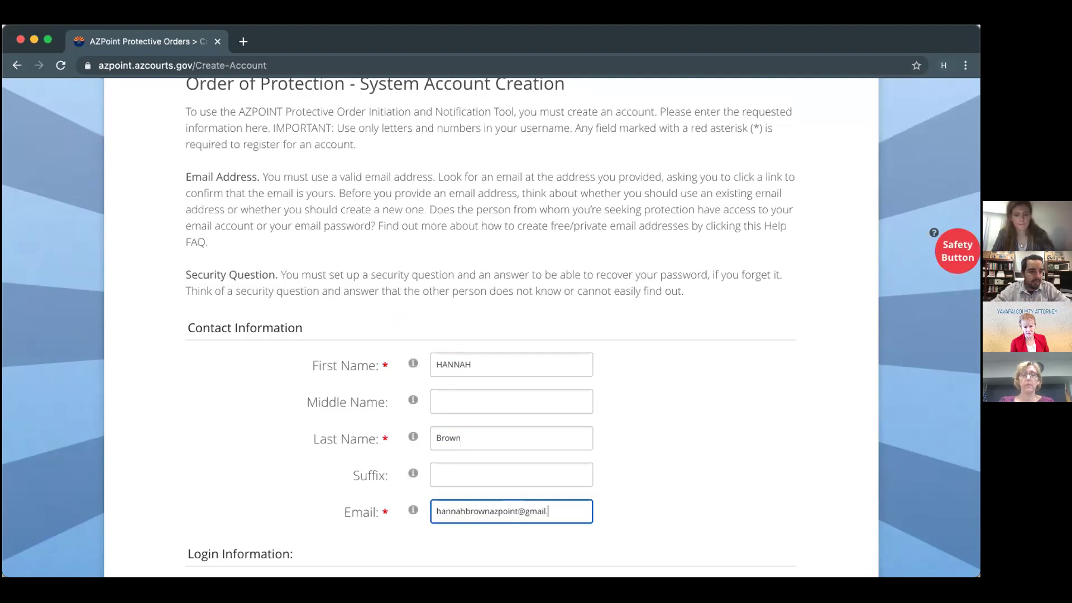
{"action": "key", "text": "Tab"}
{"action": "key", "text": "Tab"}
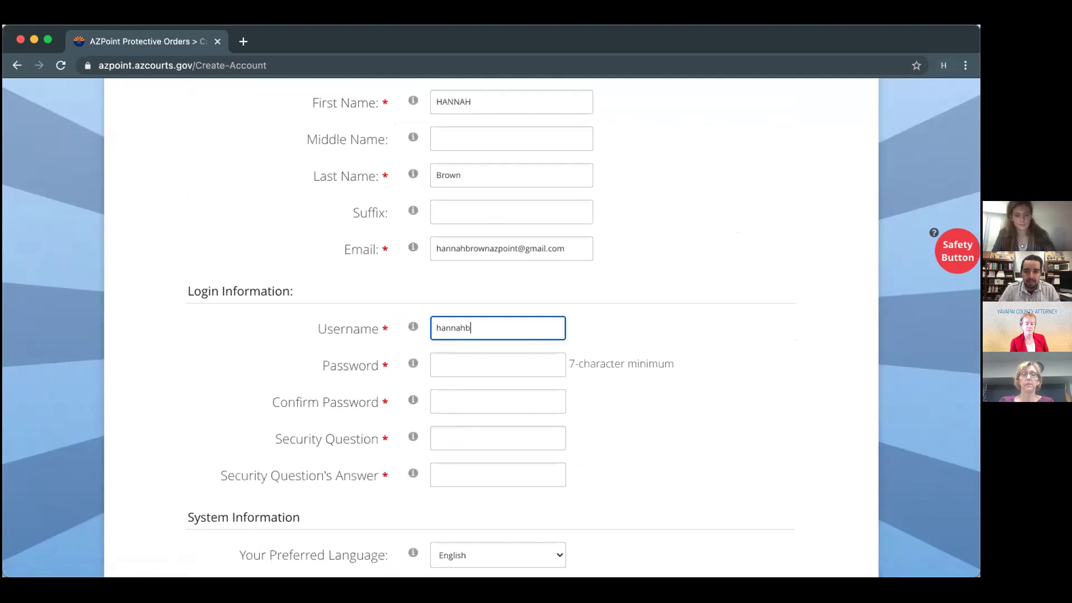
{"action": "key", "text": "Tab"}
Enter the account password and its confirmation, retyping both after they cleared.
{"action": "type", "text": "•••••••••••"}
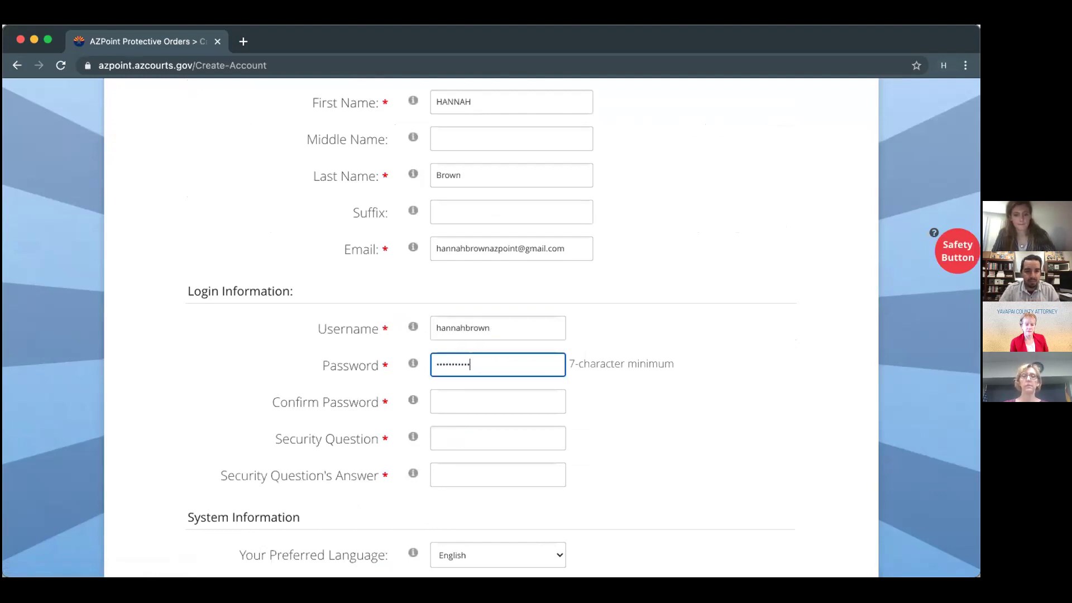
{"action": "key", "text": "Tab"}
{"action": "type", "text": "•••••••••••"}
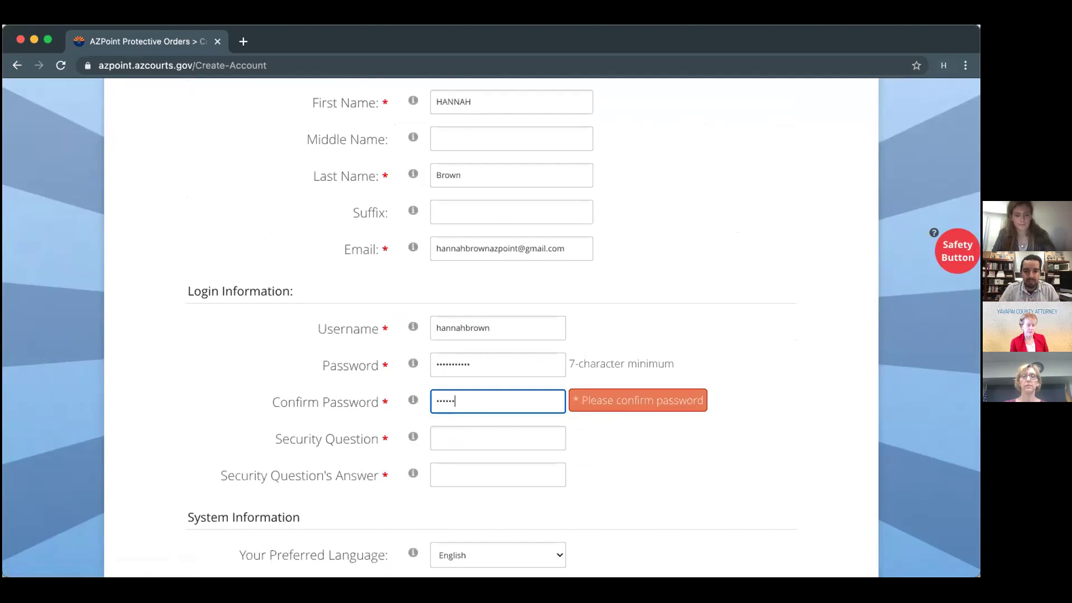
{"action": "key", "text": "Tab"}
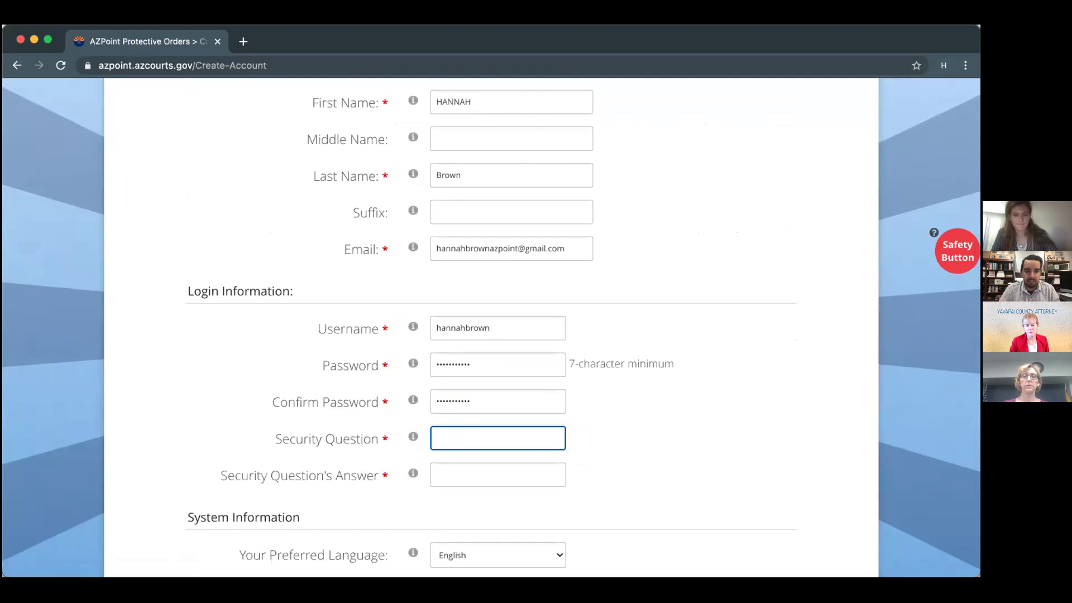
{"action": "left_click", "coordinate": [409, 438]}
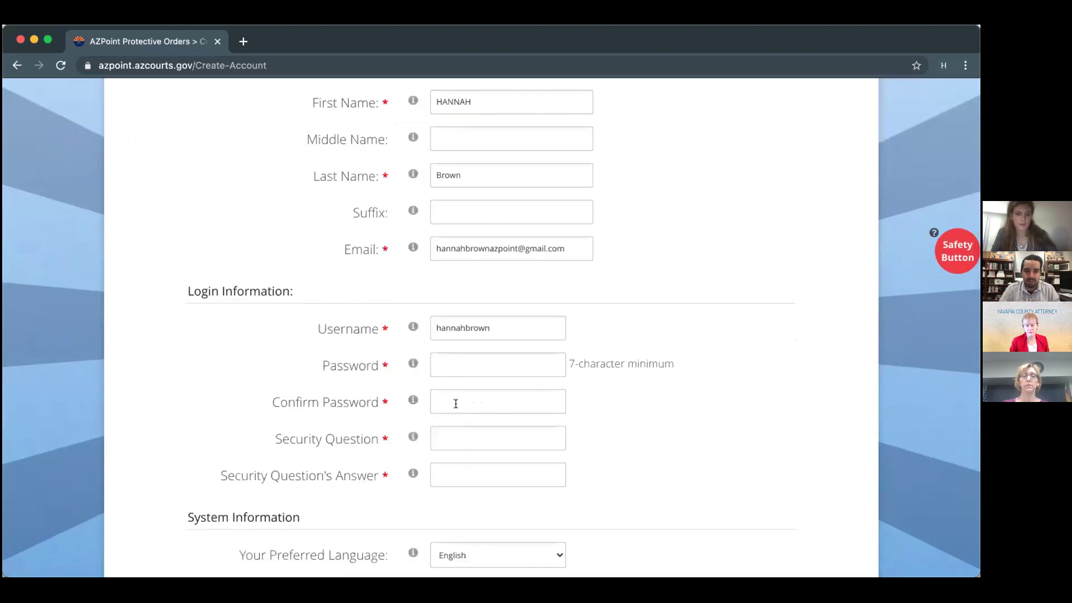
{"action": "left_click", "coordinate": [452, 365]}
{"action": "type", "text": "••••••"}
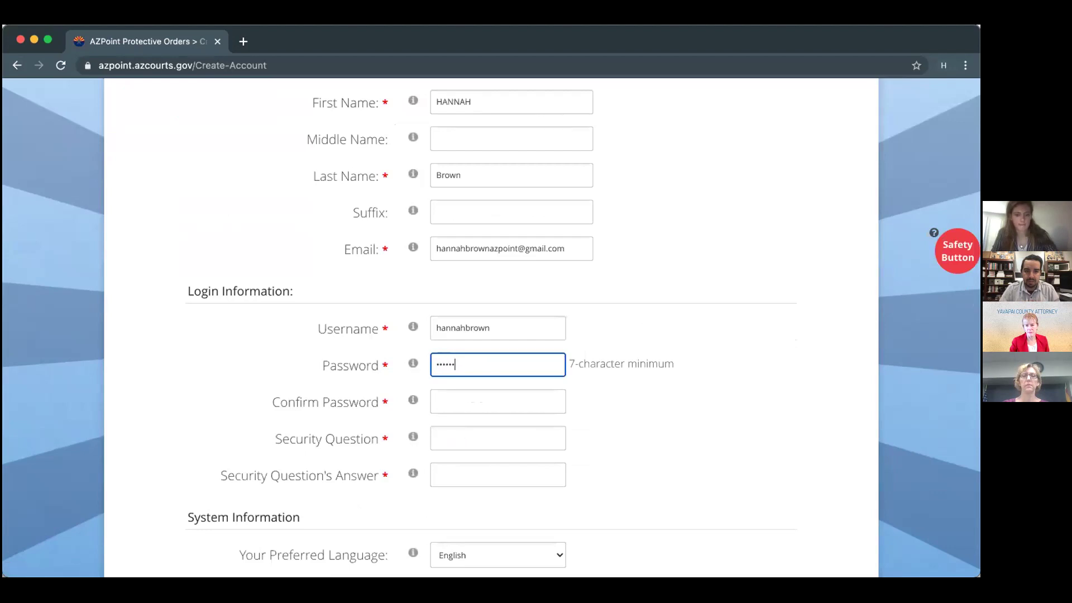
{"action": "type", "text": "•••••"}
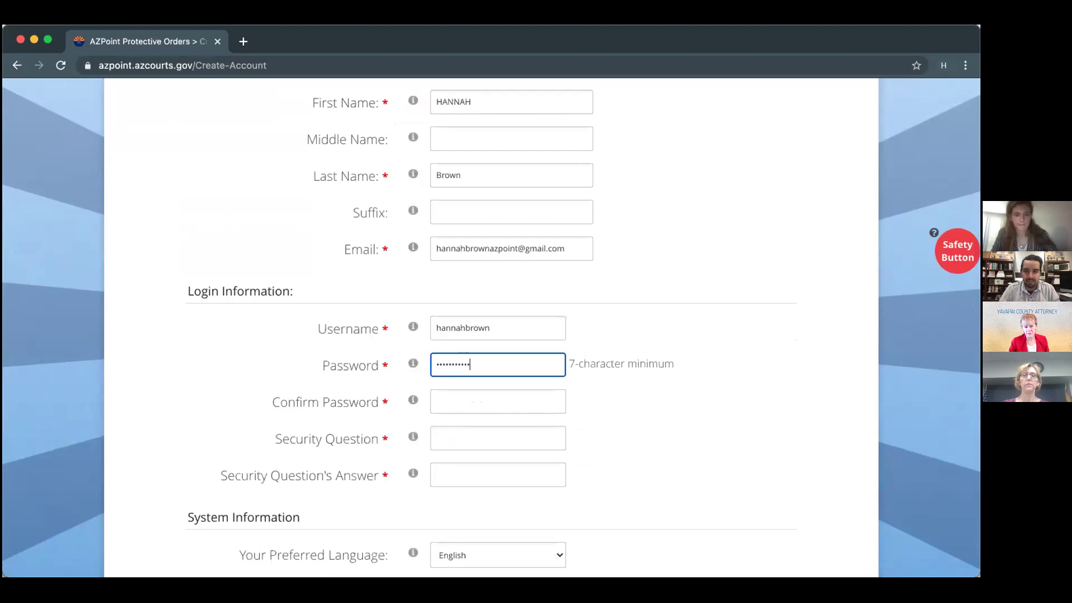
{"action": "left_click", "coordinate": [450, 398]}
{"action": "type", "text": "••••••••"}
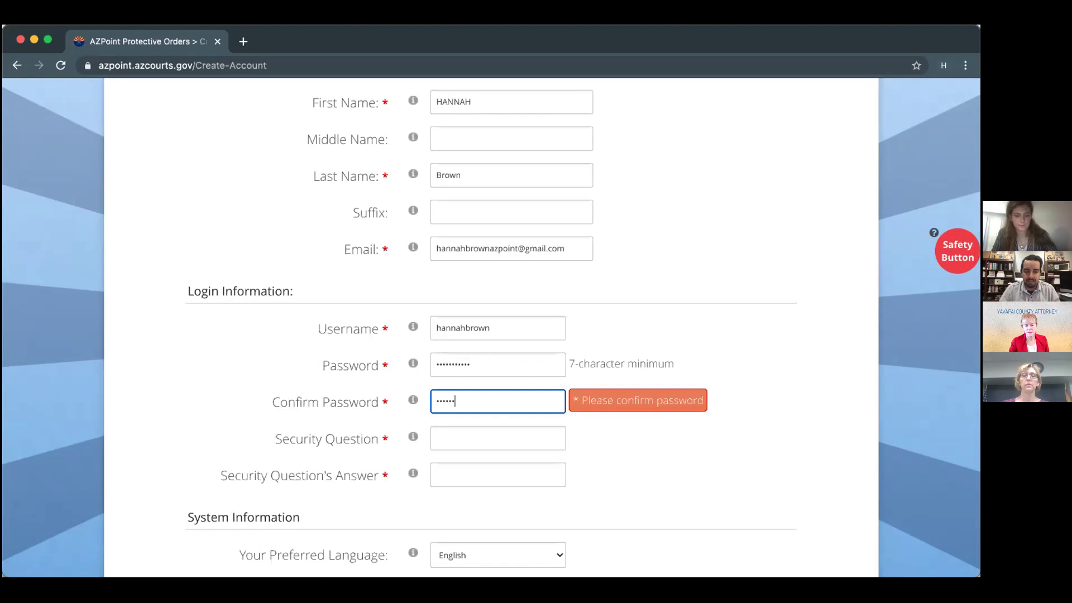
{"action": "type", "text": "•••"}
{"action": "left_click", "coordinate": [463, 431]}
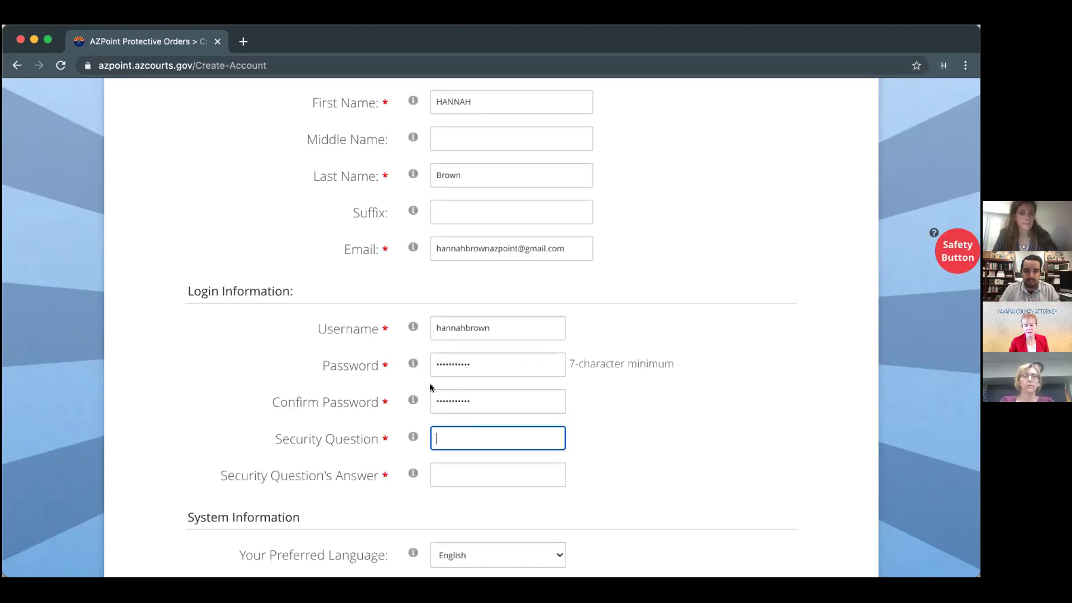
Correct the capitalization of the first name so only the first letter is uppercase.
{"action": "scroll", "coordinate": [430, 387], "scroll_direction": "down", "scroll_amount": 1}
{"action": "scroll", "coordinate": [430, 387], "scroll_direction": "down", "scroll_amount": 3}
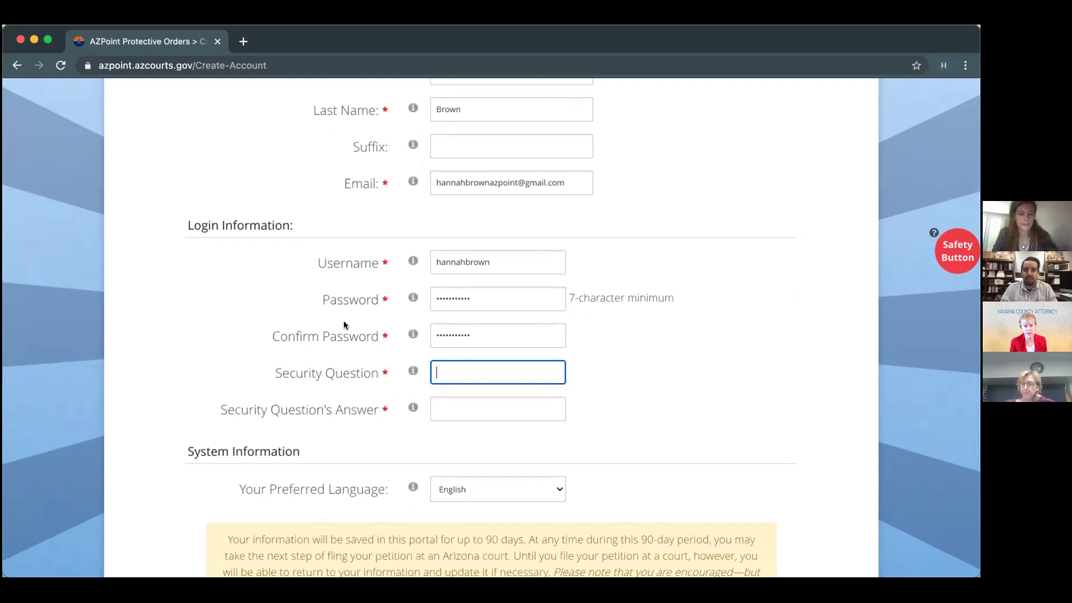
{"action": "scroll", "coordinate": [357, 324], "scroll_direction": "up", "scroll_amount": 1}
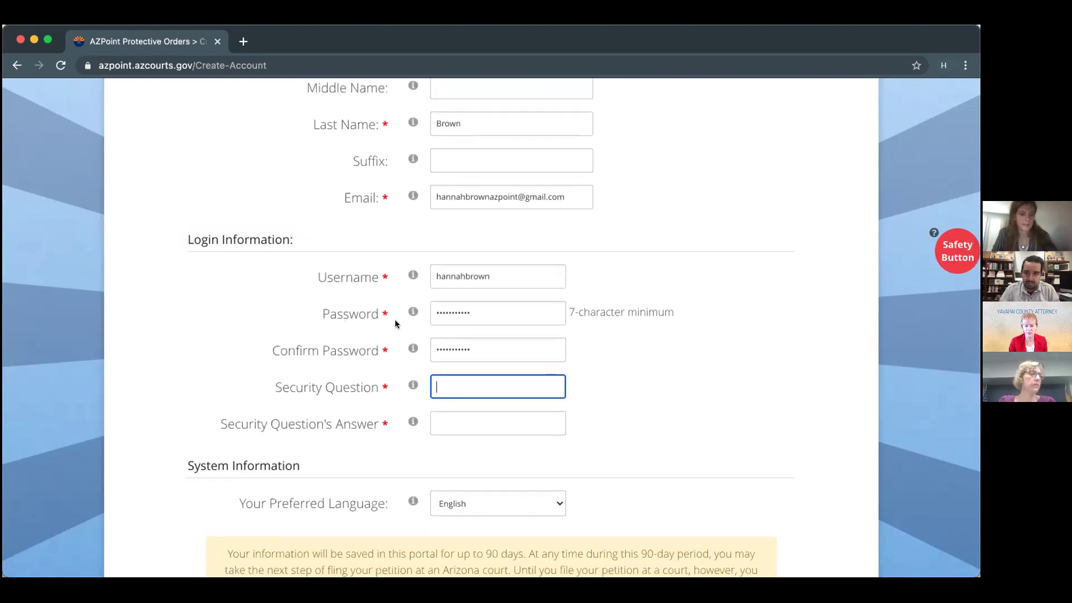
{"action": "scroll", "coordinate": [517, 366], "scroll_direction": "up", "scroll_amount": 4}
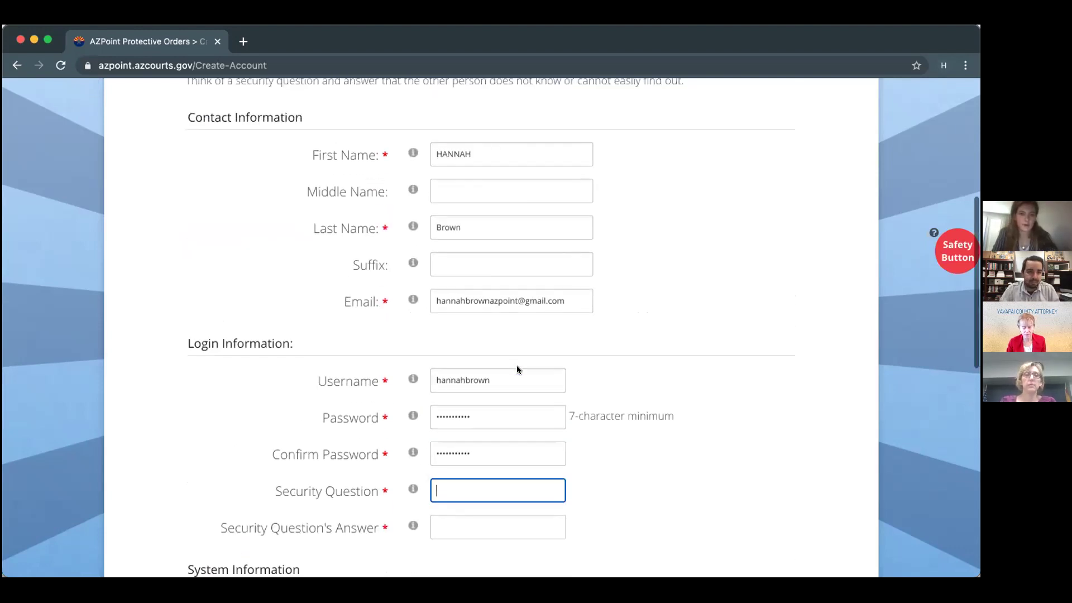
{"action": "left_click_drag", "start_coordinate": [485, 150], "coordinate": [441, 151]}
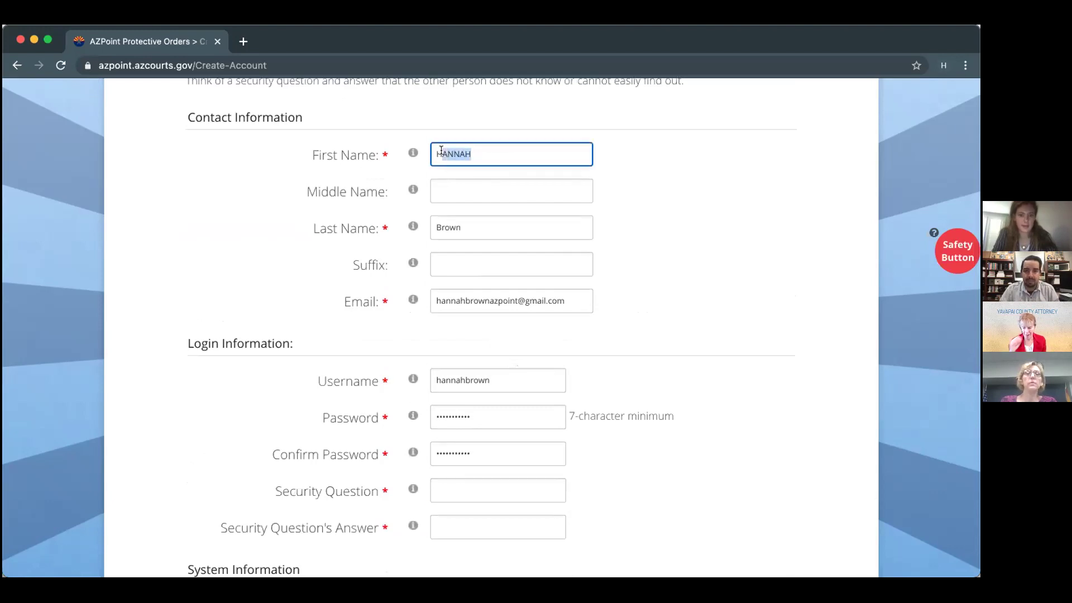
{"action": "type", "text": "annah"}
Set the security question to 'Name of Elementary School?' and enter its answer.
{"action": "scroll", "coordinate": [438, 299], "scroll_direction": "down", "scroll_amount": 3}
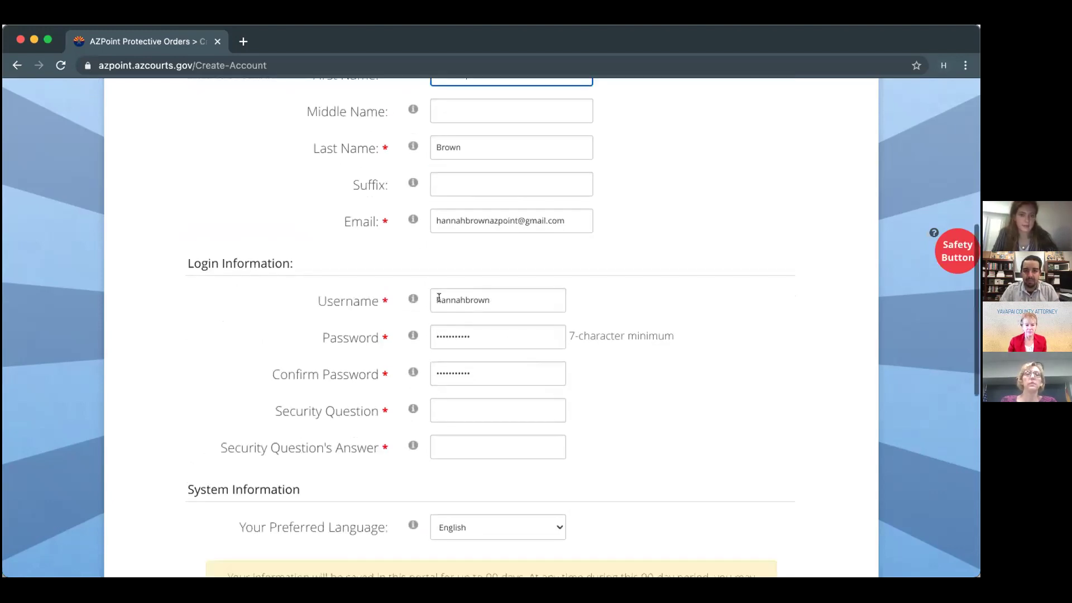
{"action": "scroll", "coordinate": [483, 341], "scroll_direction": "down", "scroll_amount": 2}
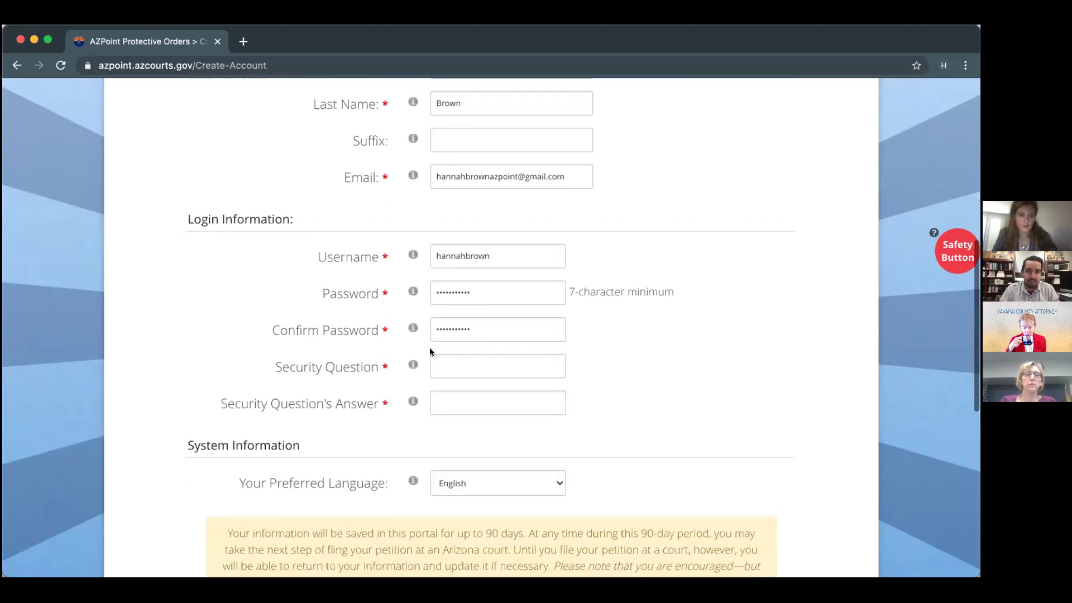
{"action": "left_click", "coordinate": [465, 360]}
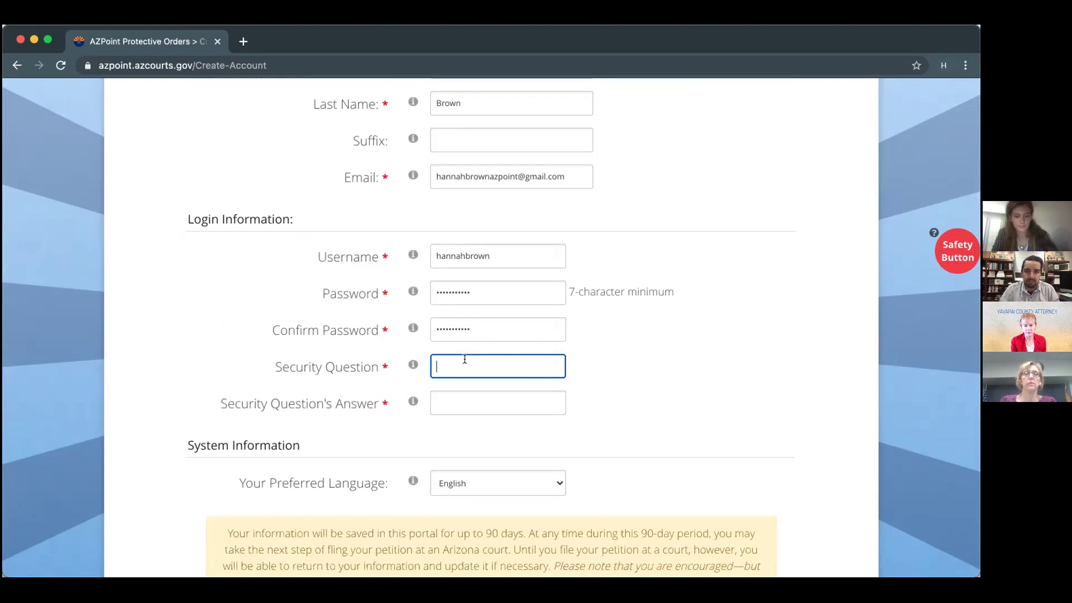
{"action": "type", "text": "Name of Eleme"}
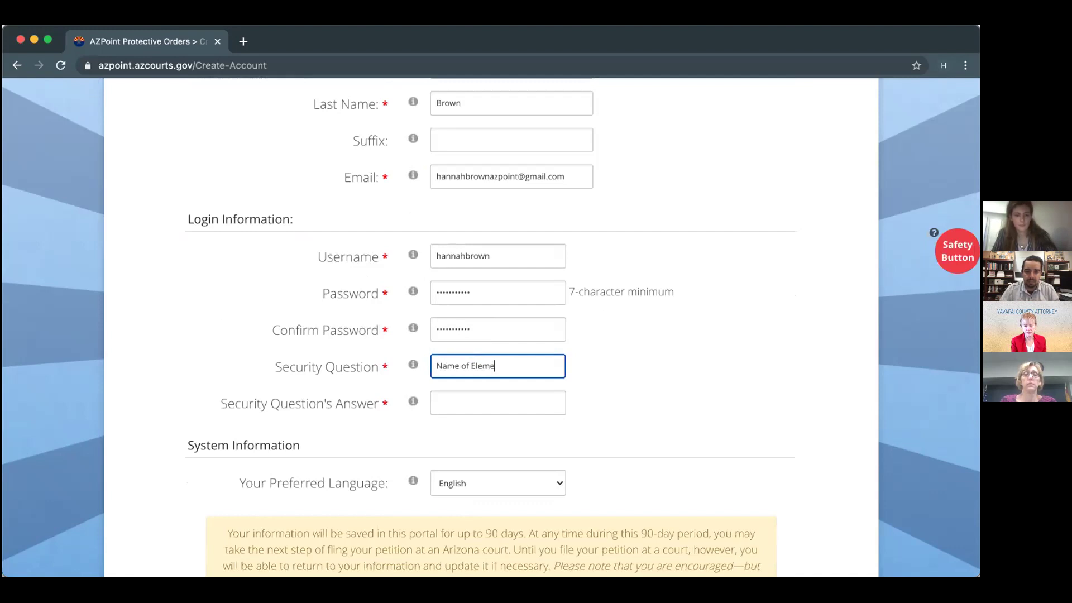
{"action": "type", "text": "ntary Sc"}
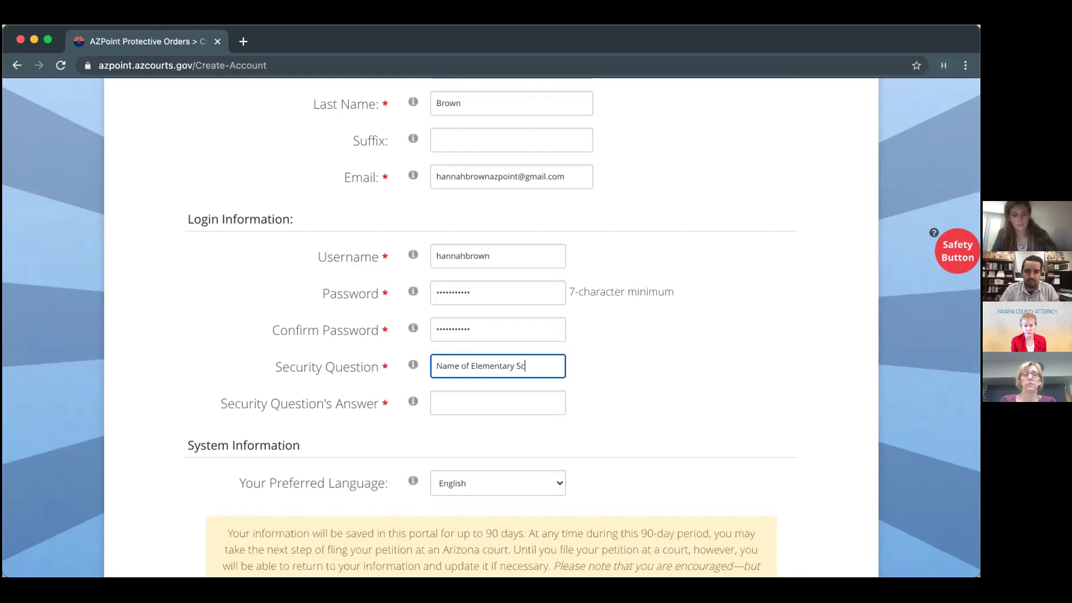
{"action": "type", "text": "hool?"}
{"action": "left_click", "coordinate": [451, 406]}
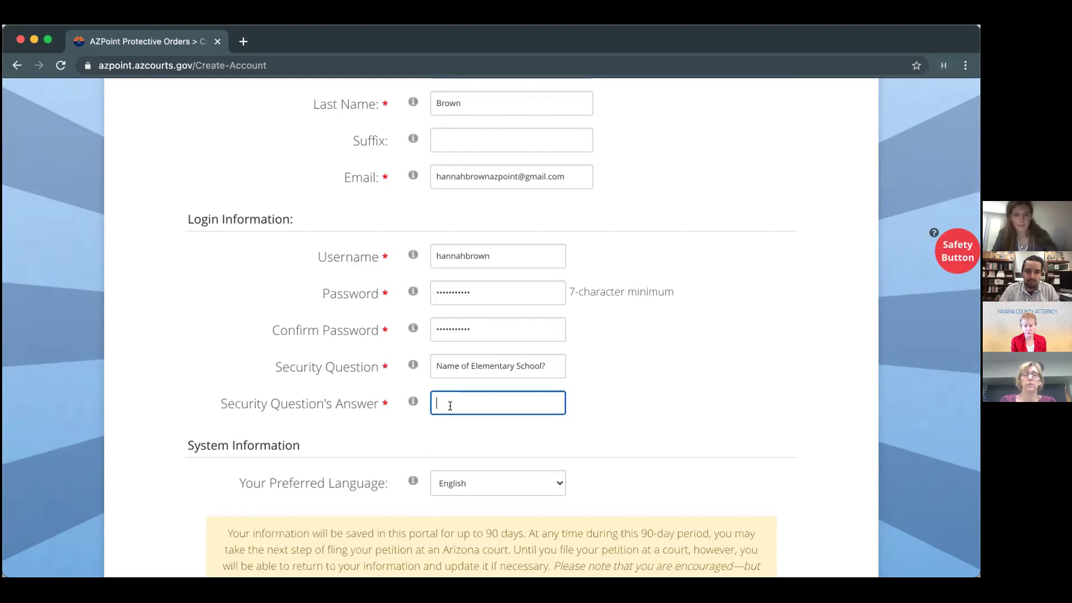
{"action": "type", "text": "Broadmoory"}
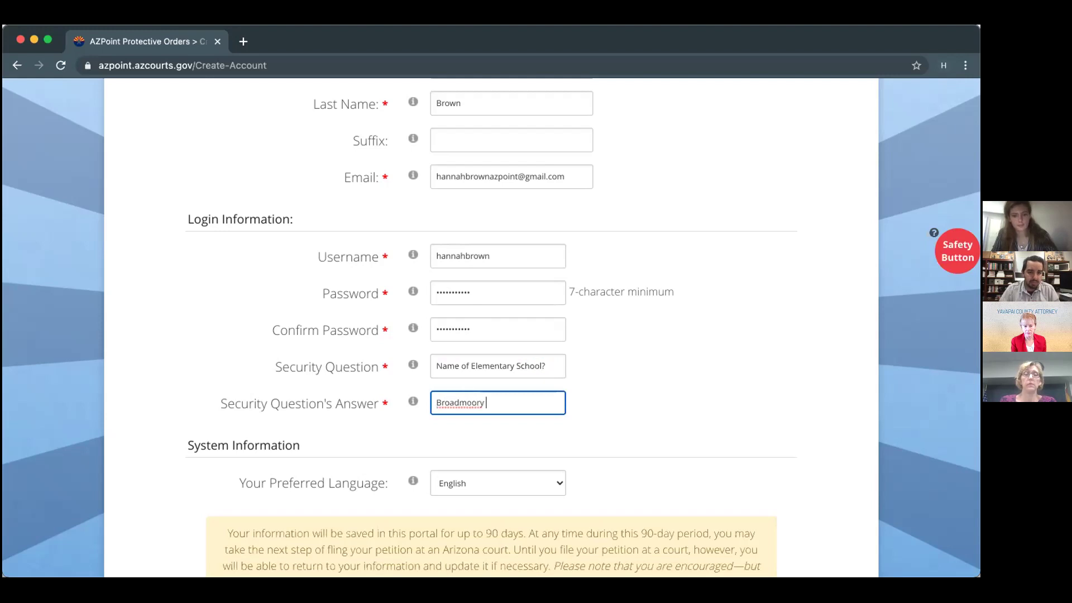
{"action": "key", "text": "BackSpace"}
{"action": "key", "text": "BackSpace"}
{"action": "type", "text": "Ele"}
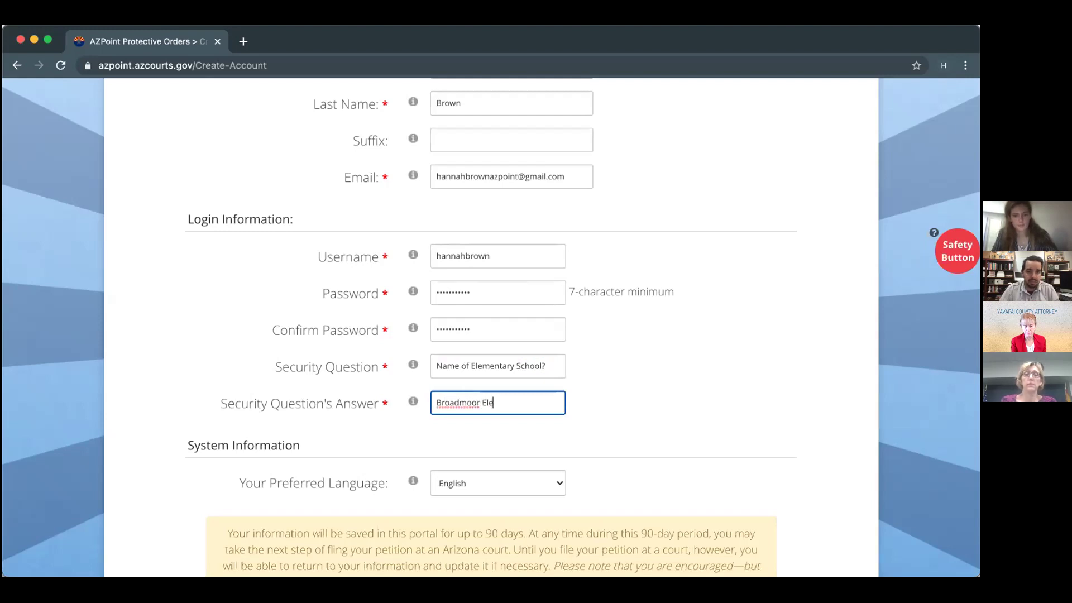
{"action": "type", "text": "mentary"}
Tick the I Acknowledge Terms checkbox at the bottom of the form.
{"action": "scroll", "coordinate": [439, 384], "scroll_direction": "down", "scroll_amount": 3}
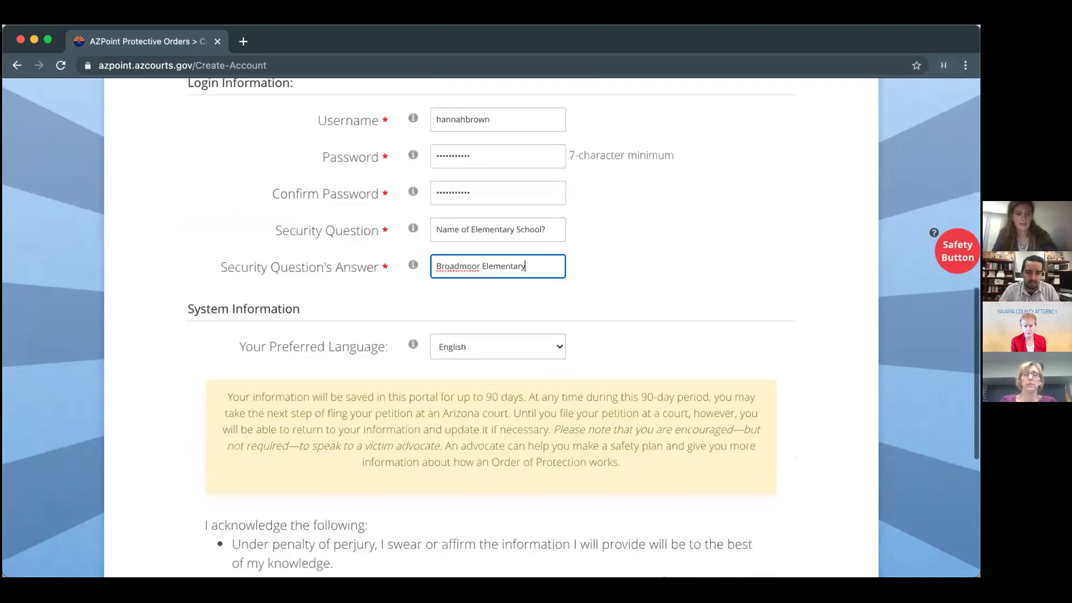
{"action": "scroll", "coordinate": [450, 387], "scroll_direction": "down", "scroll_amount": 5}
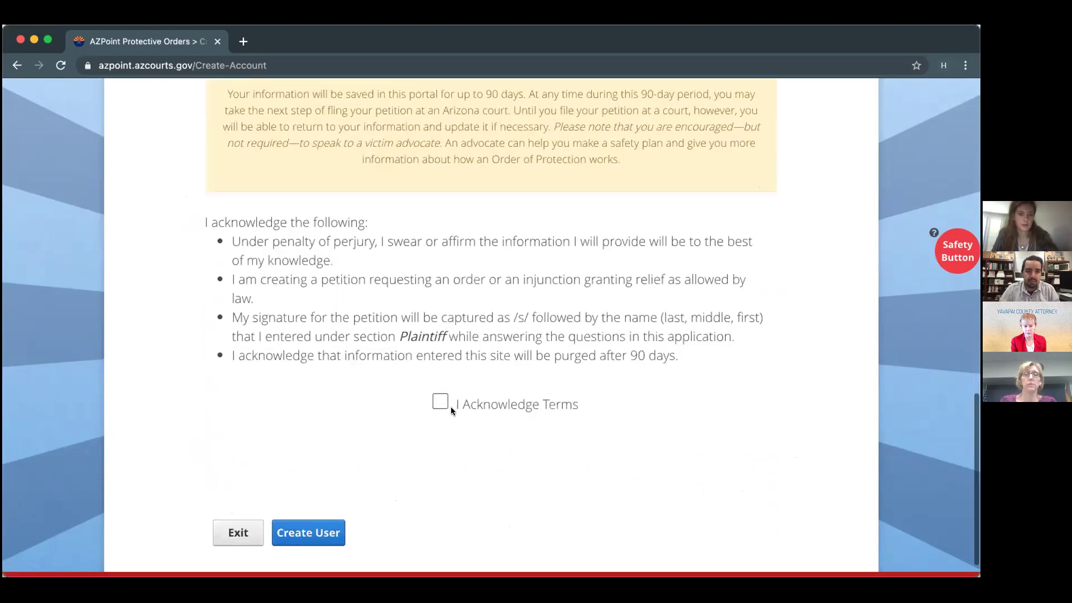
{"action": "left_click", "coordinate": [440, 395]}
Submit Create User and wait for 'Website Registration Step 1 of 2 Complete!'.
{"action": "left_click", "coordinate": [328, 524]}
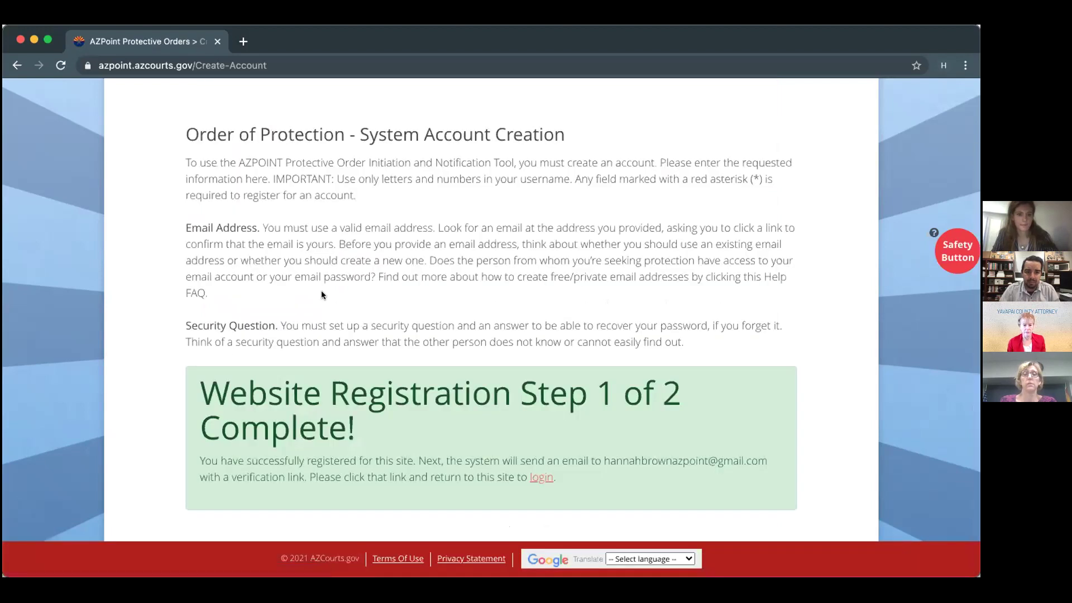
{"action": "scroll", "coordinate": [321, 290], "scroll_direction": "up", "scroll_amount": 2}
{"action": "scroll", "coordinate": [330, 309], "scroll_direction": "down", "scroll_amount": 3}
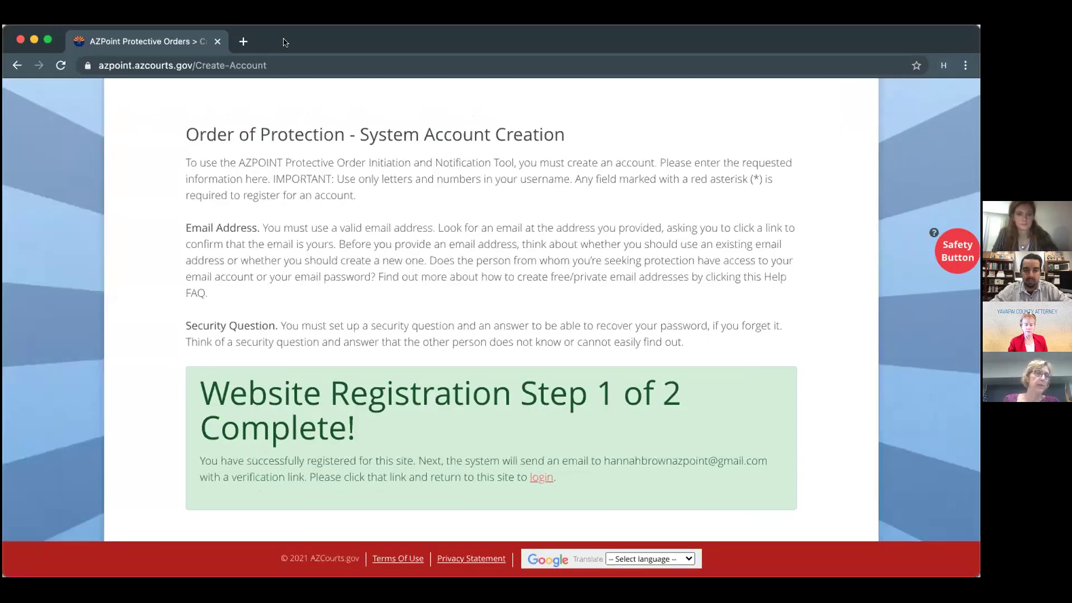
{"action": "scroll", "coordinate": [502, 167], "scroll_direction": "up", "scroll_amount": 2}
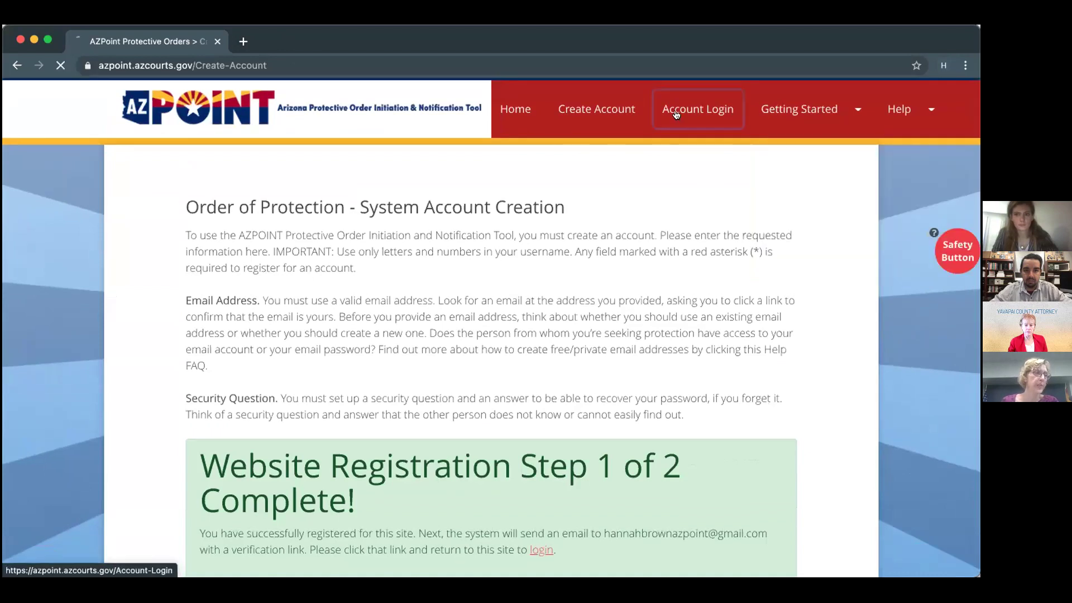
Go to the My Account Petition Dashboard and start a new protective-order petition.
{"action": "left_click", "coordinate": [679, 112]}
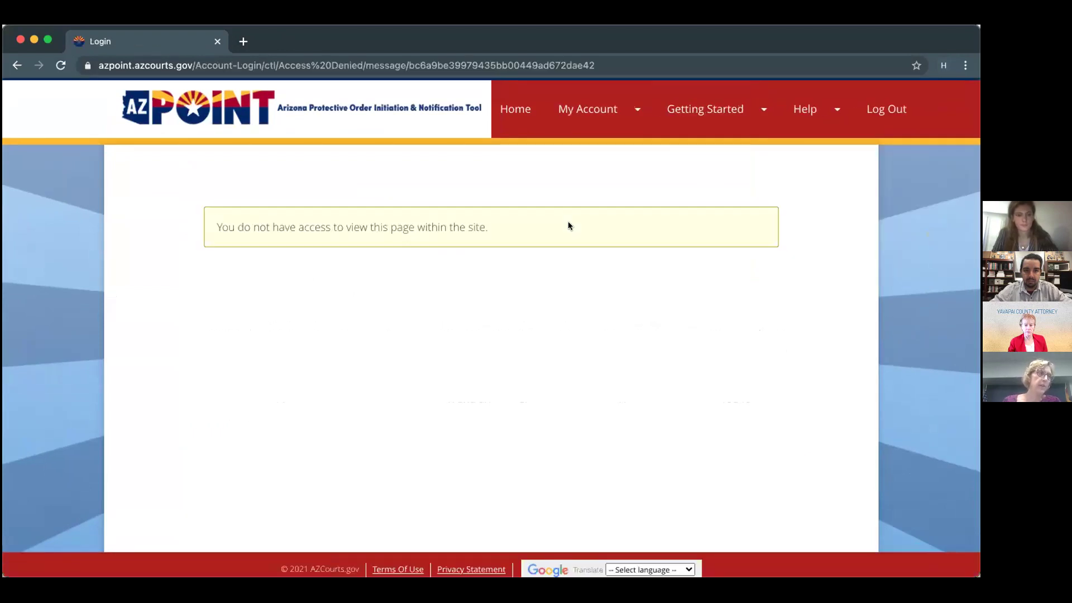
{"action": "left_click", "coordinate": [504, 106]}
{"action": "mouse_move", "coordinate": [586, 107]}
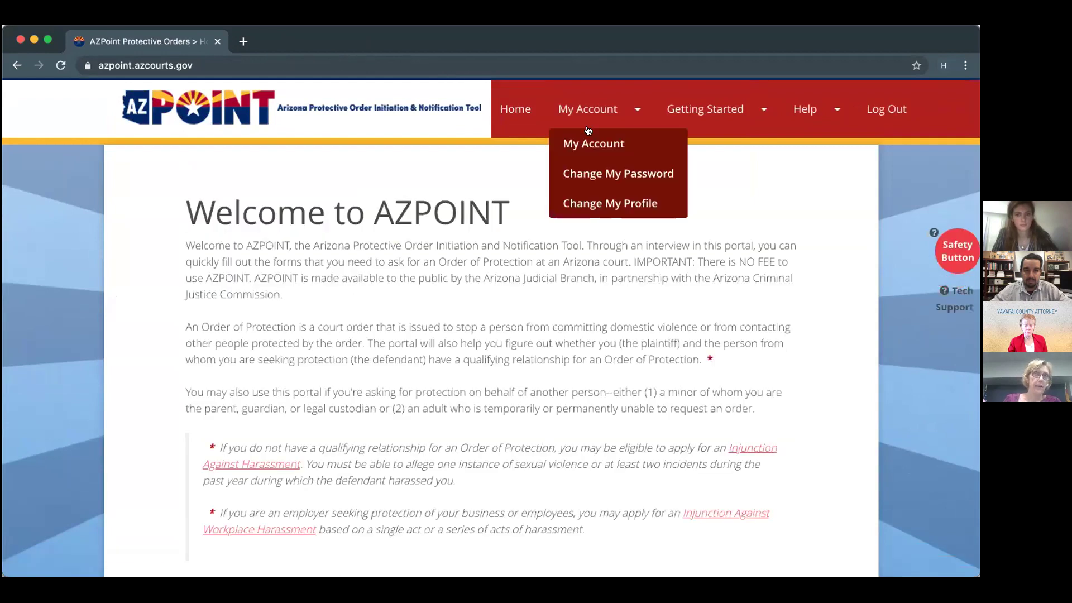
{"action": "left_click", "coordinate": [586, 143]}
{"action": "scroll", "coordinate": [539, 228], "scroll_direction": "down", "scroll_amount": 5}
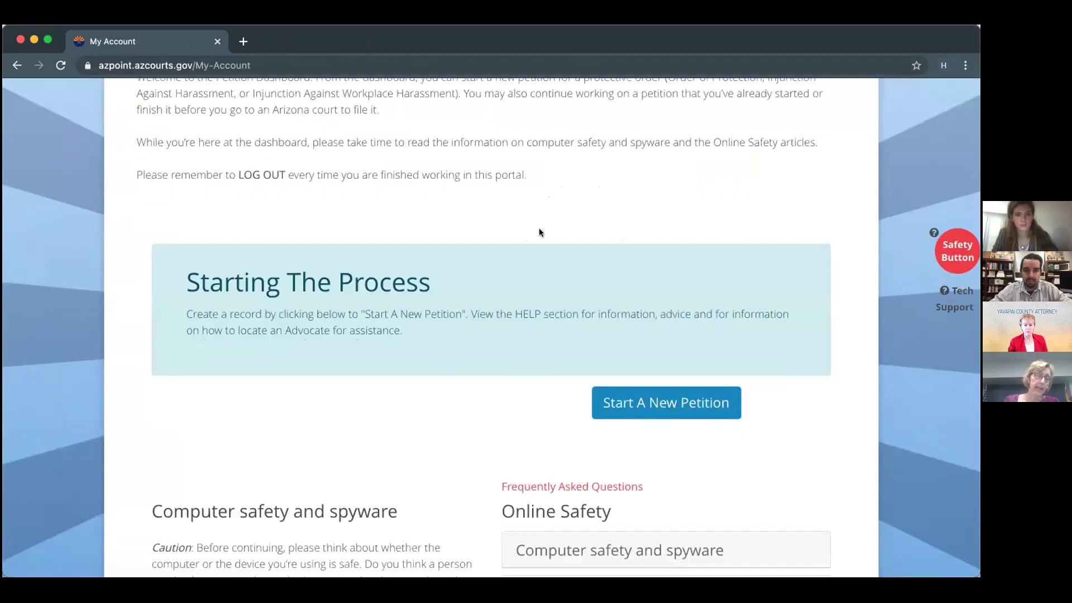
{"action": "scroll", "coordinate": [559, 218], "scroll_direction": "down", "scroll_amount": 2}
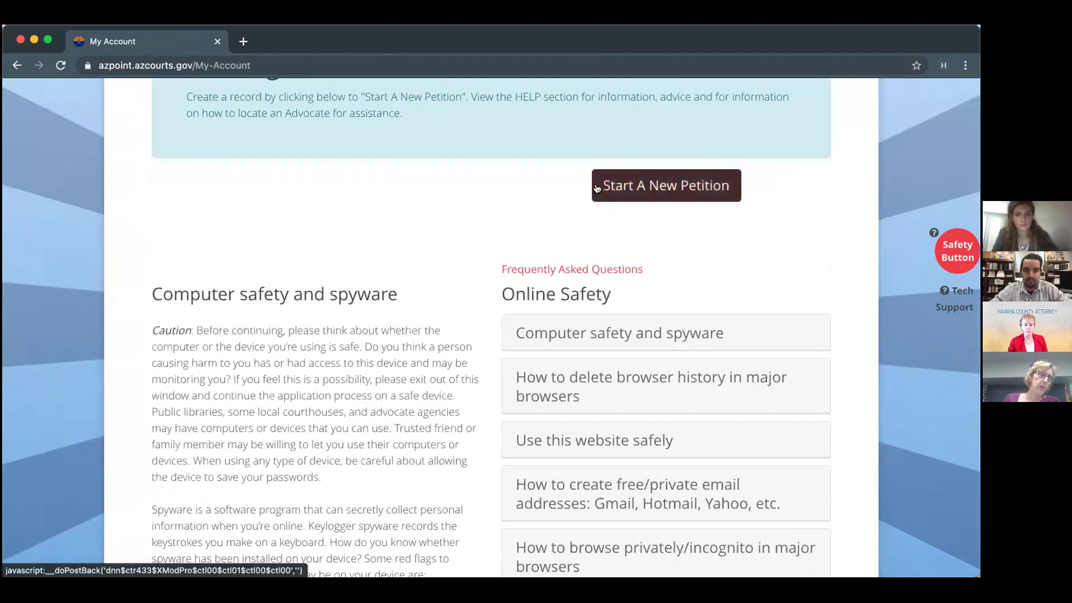
{"action": "scroll", "coordinate": [594, 187], "scroll_direction": "up", "scroll_amount": 2}
{"action": "scroll", "coordinate": [594, 184], "scroll_direction": "up", "scroll_amount": 5}
{"action": "scroll", "coordinate": [598, 204], "scroll_direction": "down", "scroll_amount": 3}
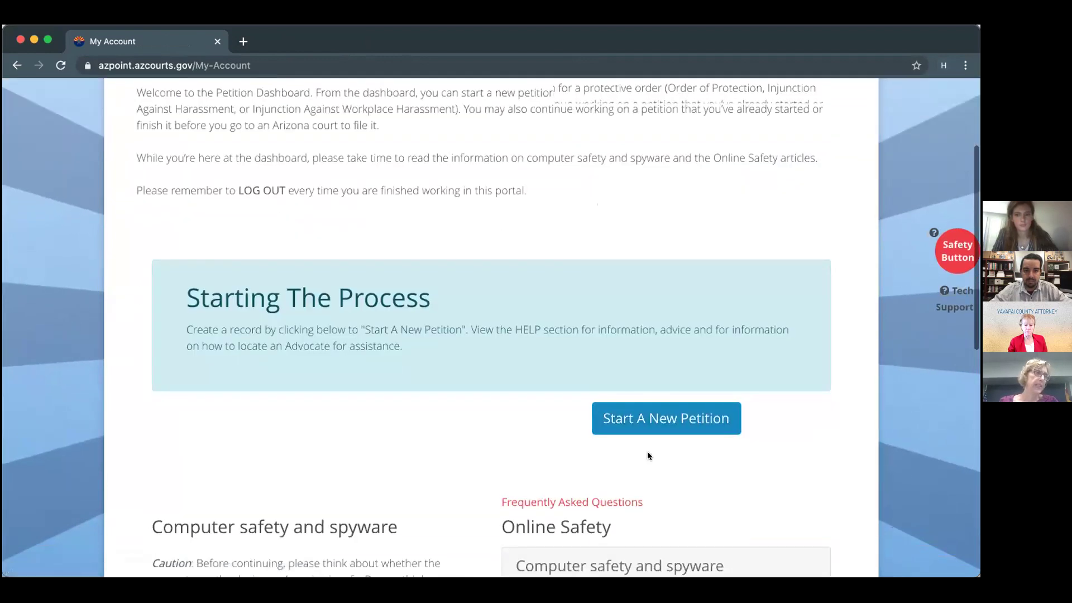
{"action": "scroll", "coordinate": [647, 451], "scroll_direction": "down", "scroll_amount": 5}
{"action": "scroll", "coordinate": [648, 452], "scroll_direction": "down", "scroll_amount": 4}
{"action": "scroll", "coordinate": [648, 451], "scroll_direction": "up", "scroll_amount": 6}
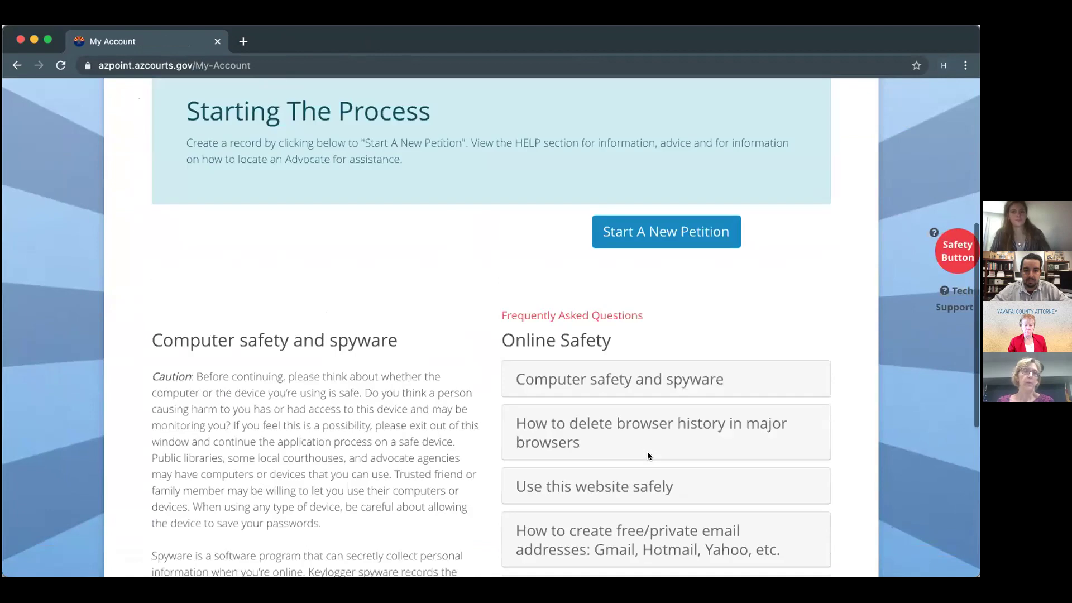
{"action": "scroll", "coordinate": [648, 457], "scroll_direction": "up", "scroll_amount": 3}
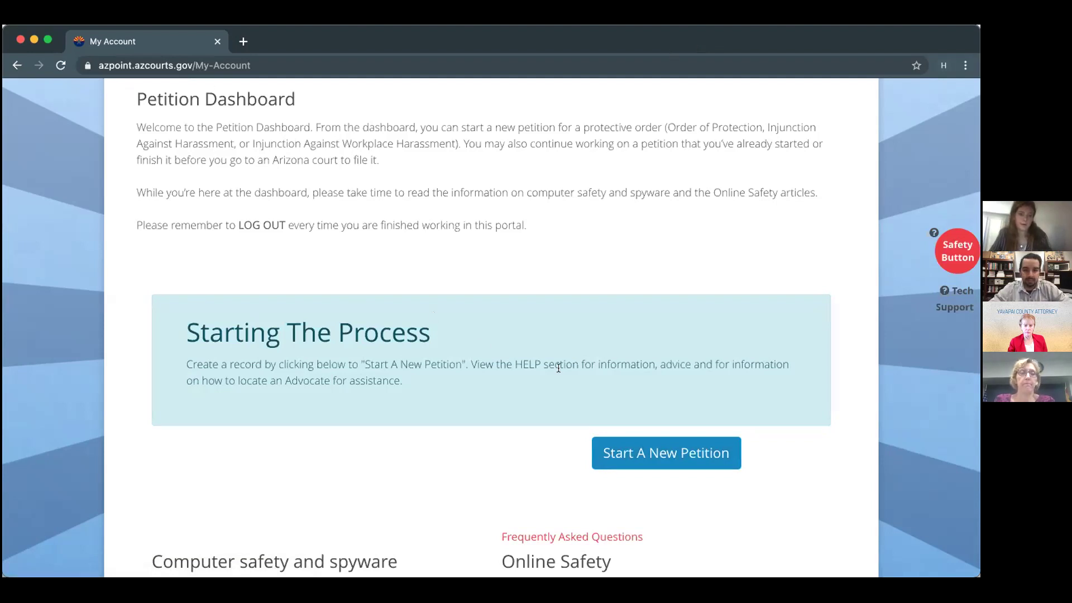
{"action": "left_click", "coordinate": [626, 454]}
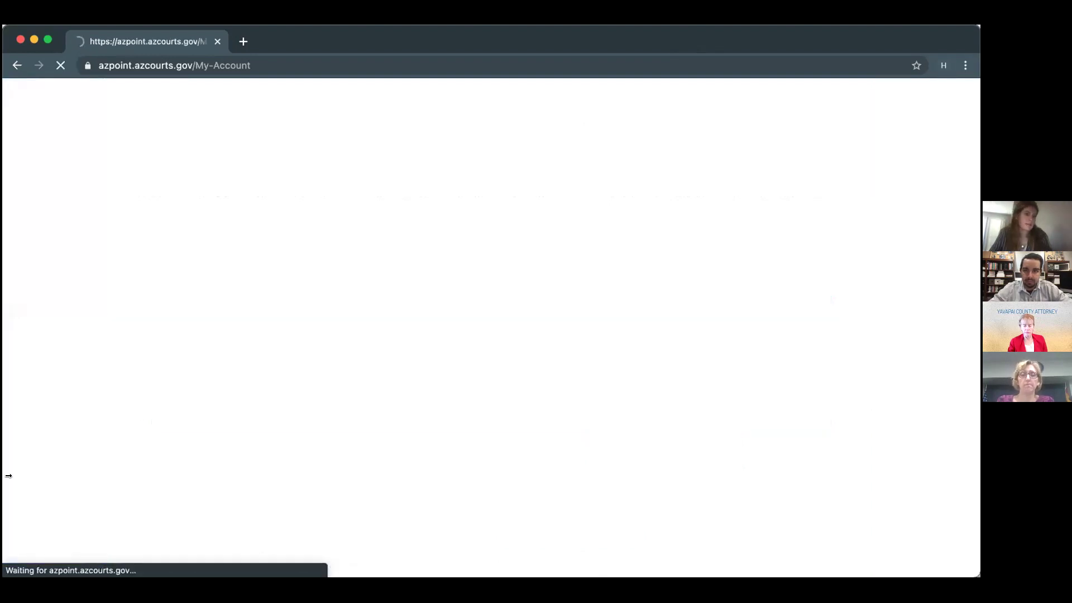
Set the relationship with the defendant to LIVE TOGETHER (PAST OR PRESENT) – INTIMATE PARTNERS.
{"action": "scroll", "coordinate": [364, 345], "scroll_direction": "down", "scroll_amount": 5}
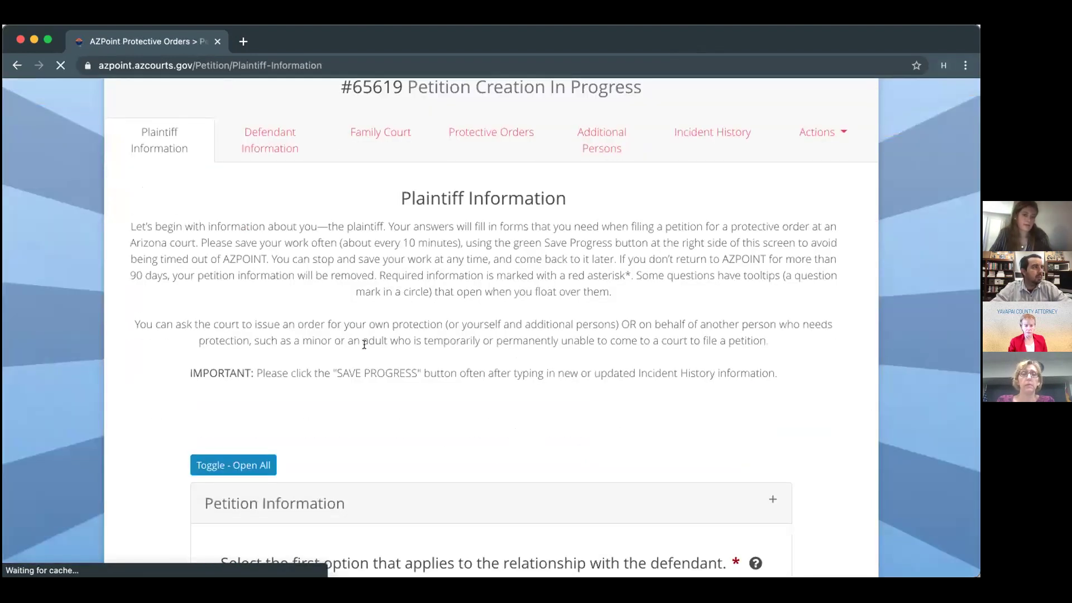
{"action": "left_click", "coordinate": [323, 405]}
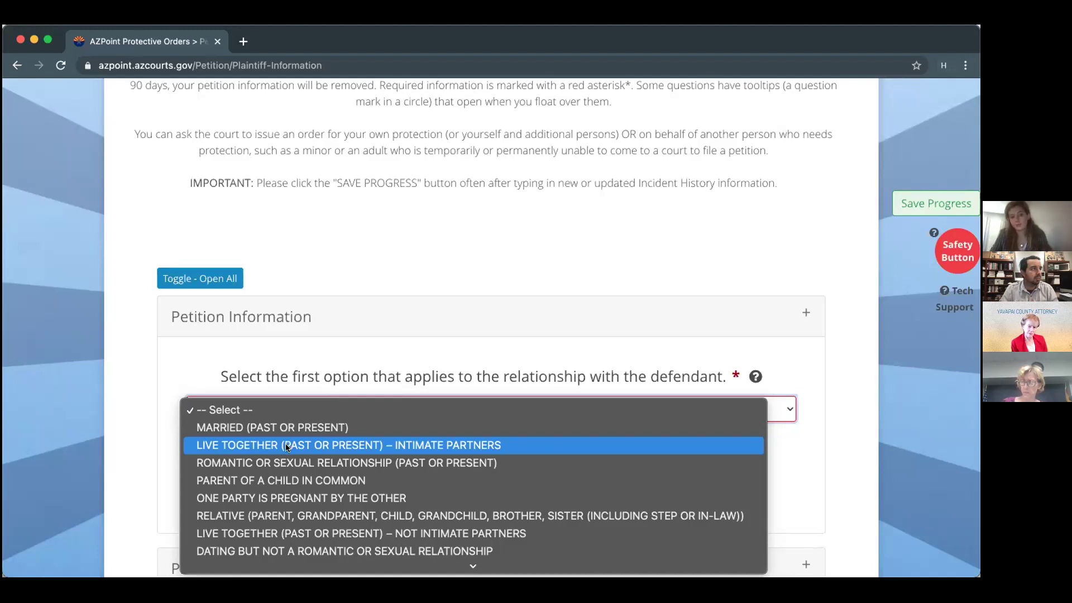
{"action": "left_click", "coordinate": [288, 447]}
{"action": "scroll", "coordinate": [119, 422], "scroll_direction": "down", "scroll_amount": 3}
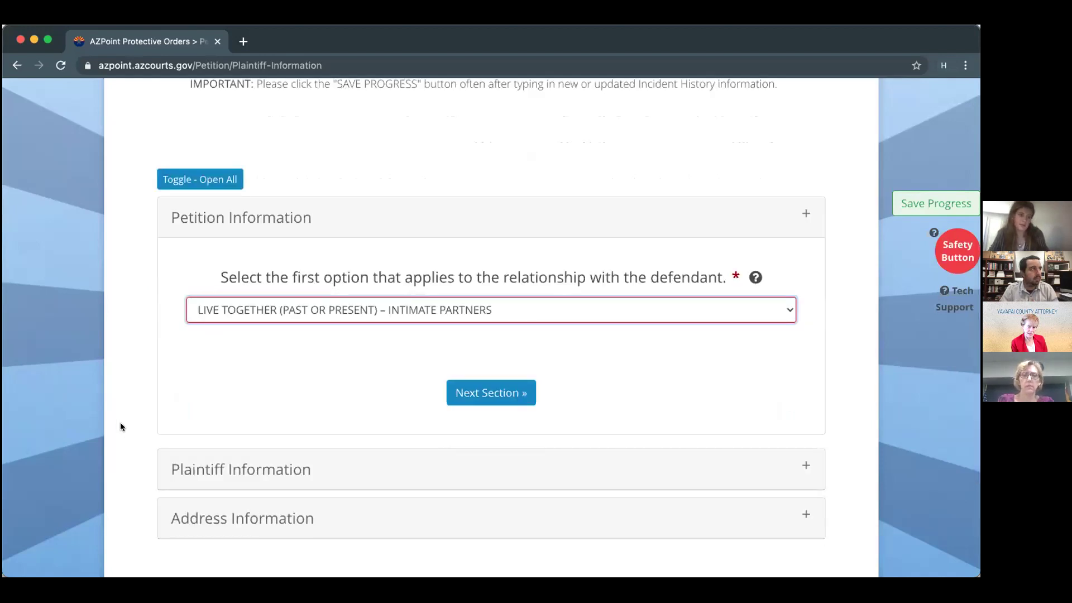
In Plaintiff Information, set date of birth to 01/01/1990 and preferred contact to Cell Phone.
{"action": "left_click", "coordinate": [495, 392]}
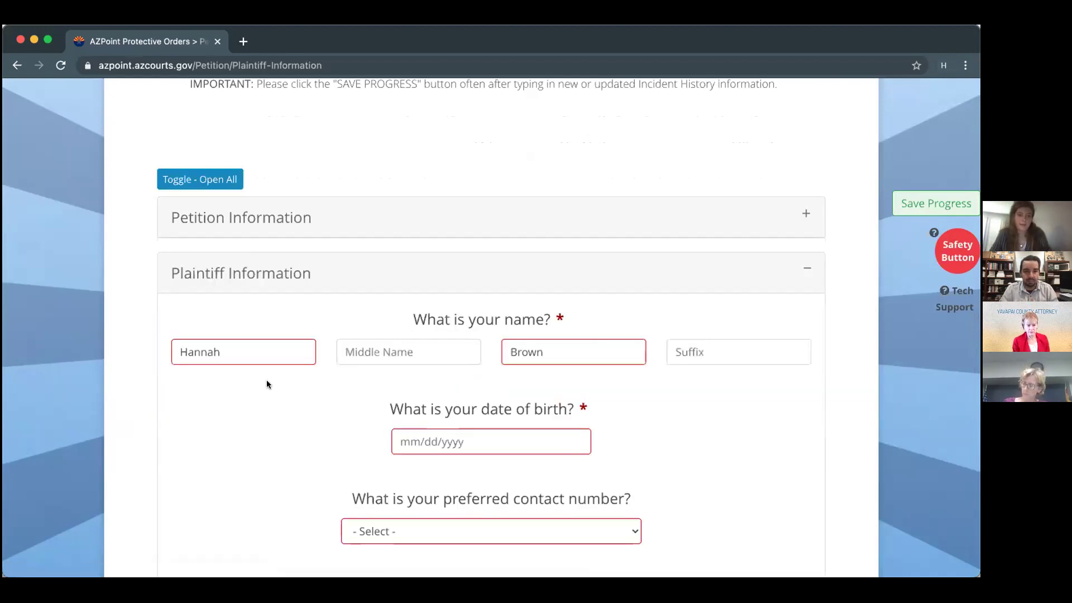
{"action": "scroll", "coordinate": [266, 380], "scroll_direction": "down", "scroll_amount": 2}
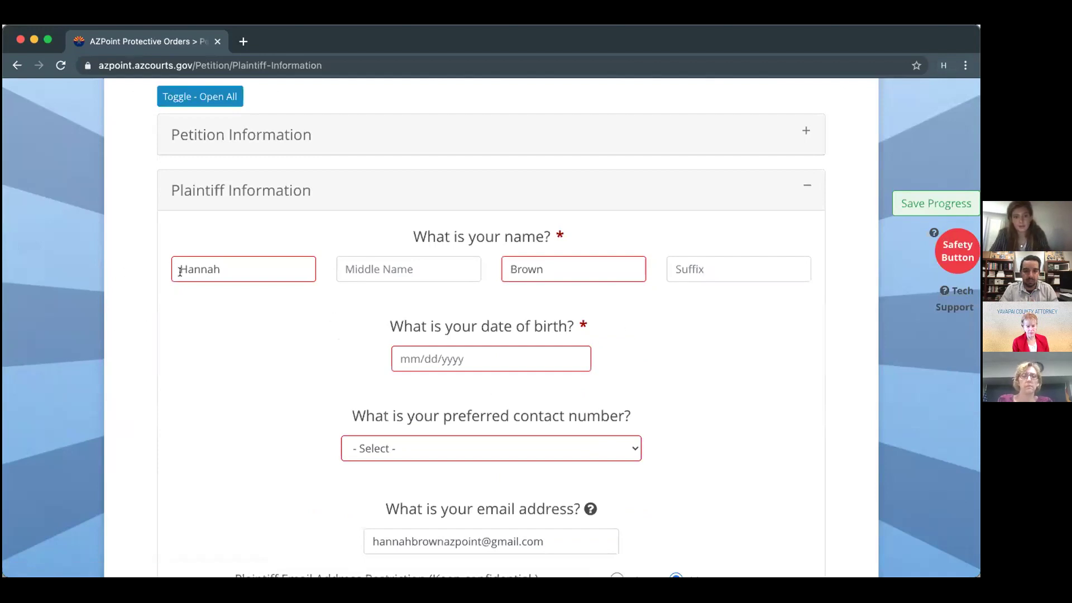
{"action": "scroll", "coordinate": [507, 312], "scroll_direction": "down", "scroll_amount": 1}
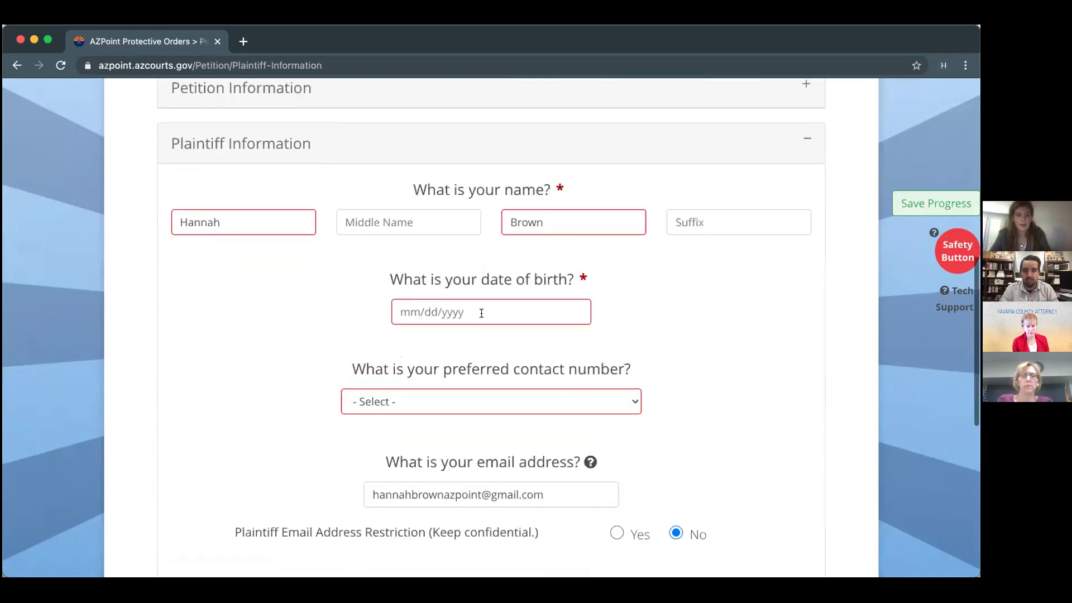
{"action": "left_click", "coordinate": [482, 313]}
{"action": "left_click", "coordinate": [464, 346]}
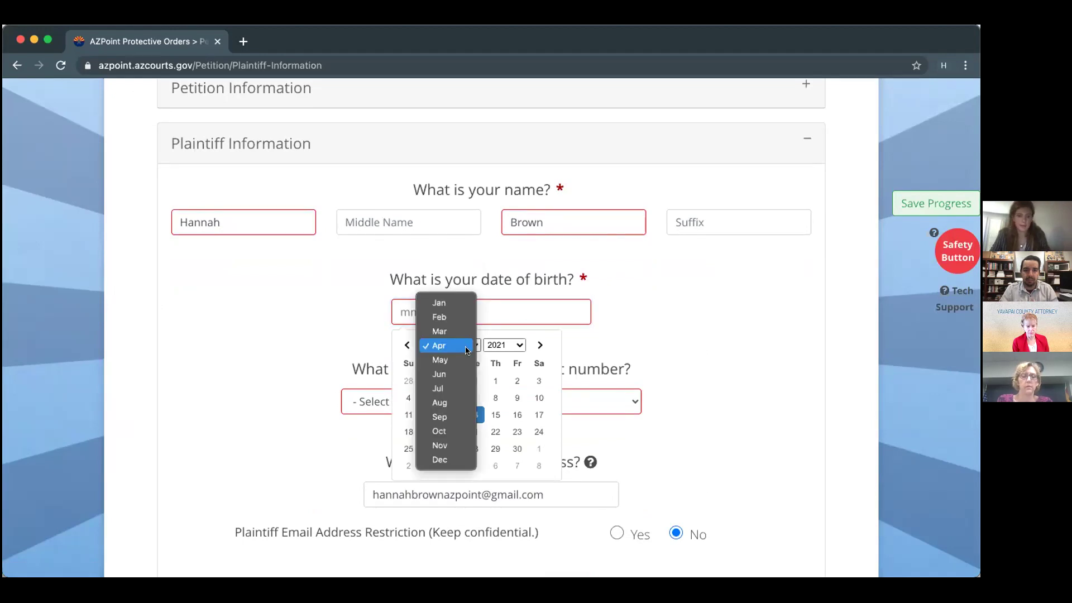
{"action": "left_click", "coordinate": [439, 303]}
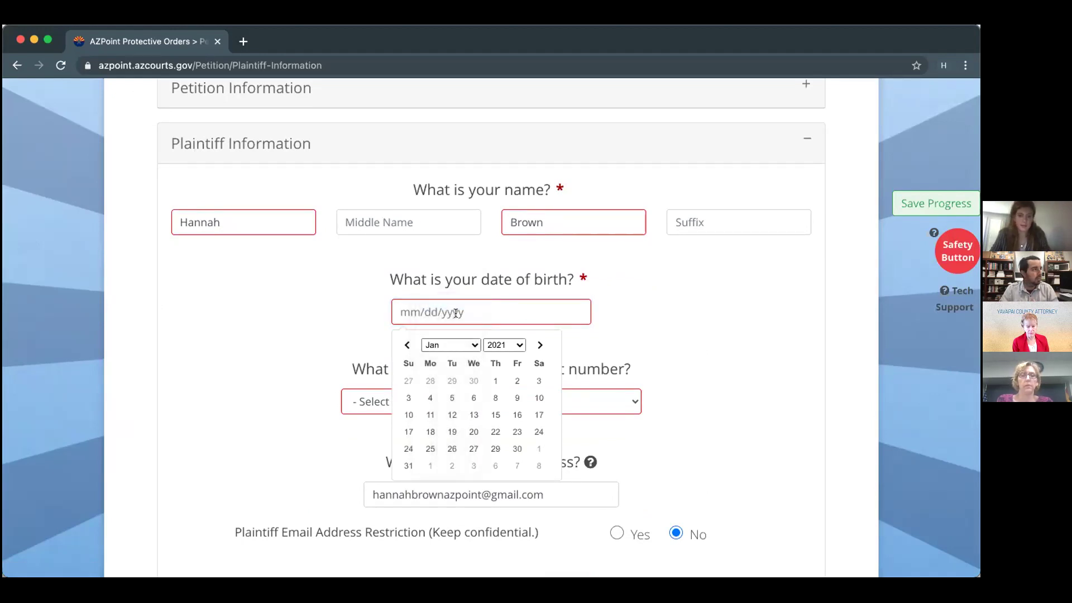
{"action": "left_click", "coordinate": [489, 346]}
{"action": "scroll", "coordinate": [501, 103], "scroll_direction": "up", "scroll_amount": 10}
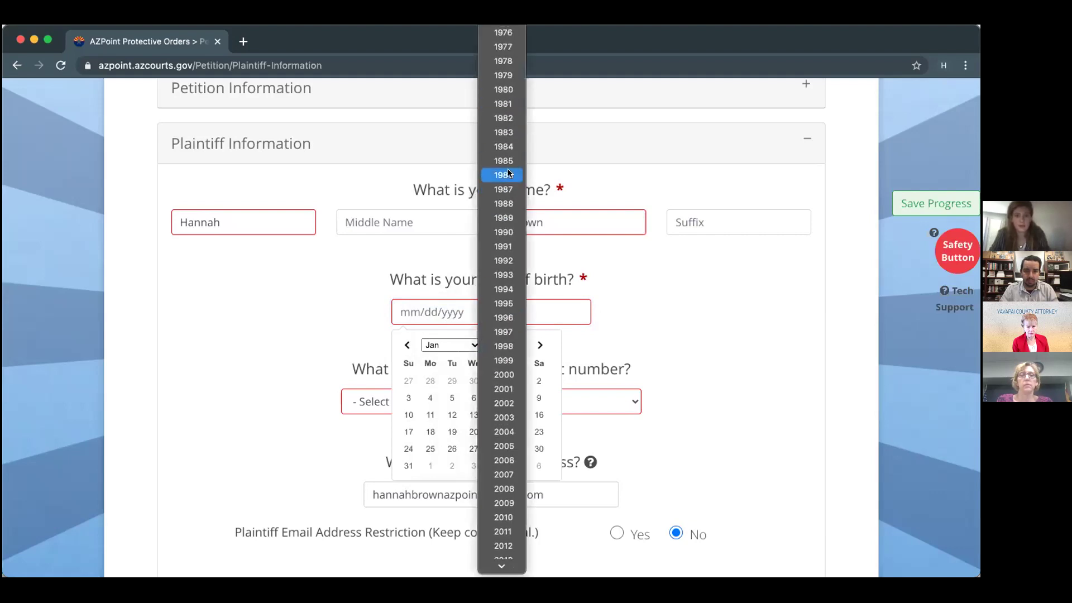
{"action": "left_click", "coordinate": [504, 232]}
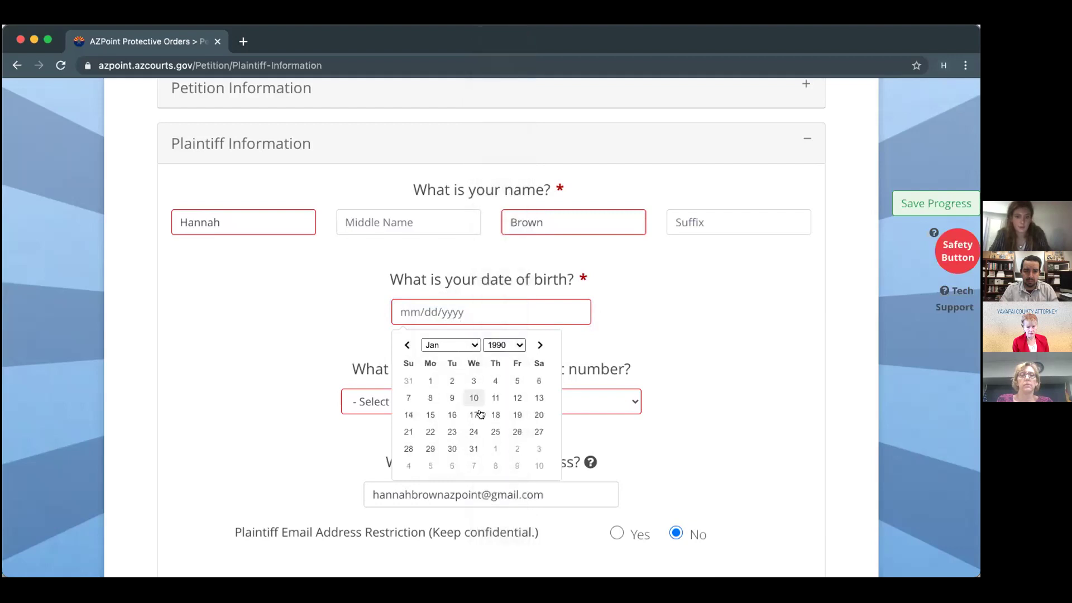
{"action": "left_click", "coordinate": [430, 383]}
{"action": "left_click", "coordinate": [404, 414]}
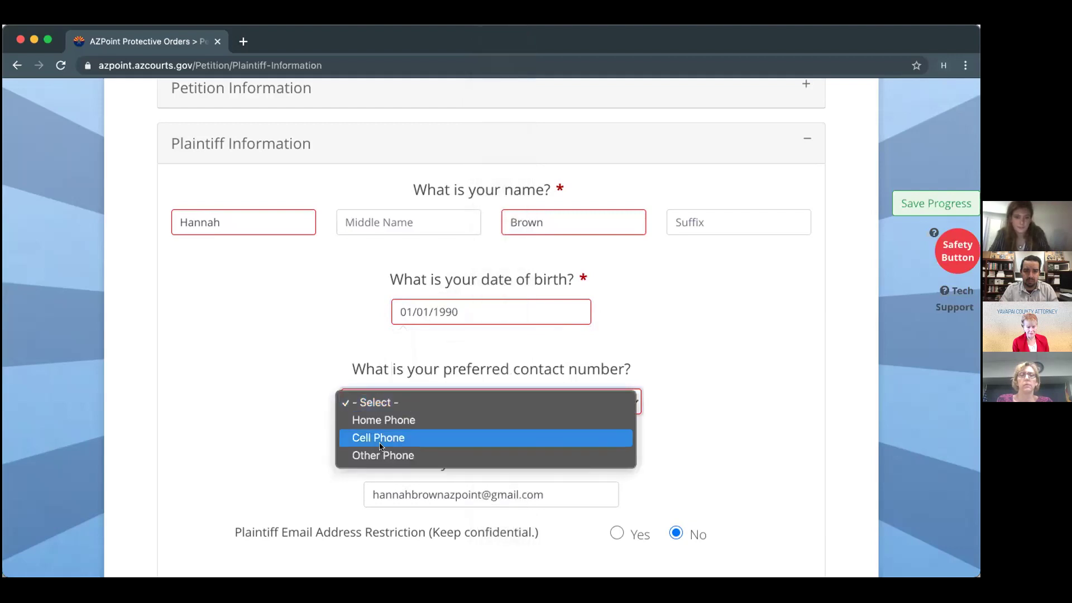
{"action": "left_click", "coordinate": [378, 439]}
Enter the plaintiff's cell phone number and allow the court to text that cell phone.
{"action": "scroll", "coordinate": [378, 438], "scroll_direction": "down", "scroll_amount": 3}
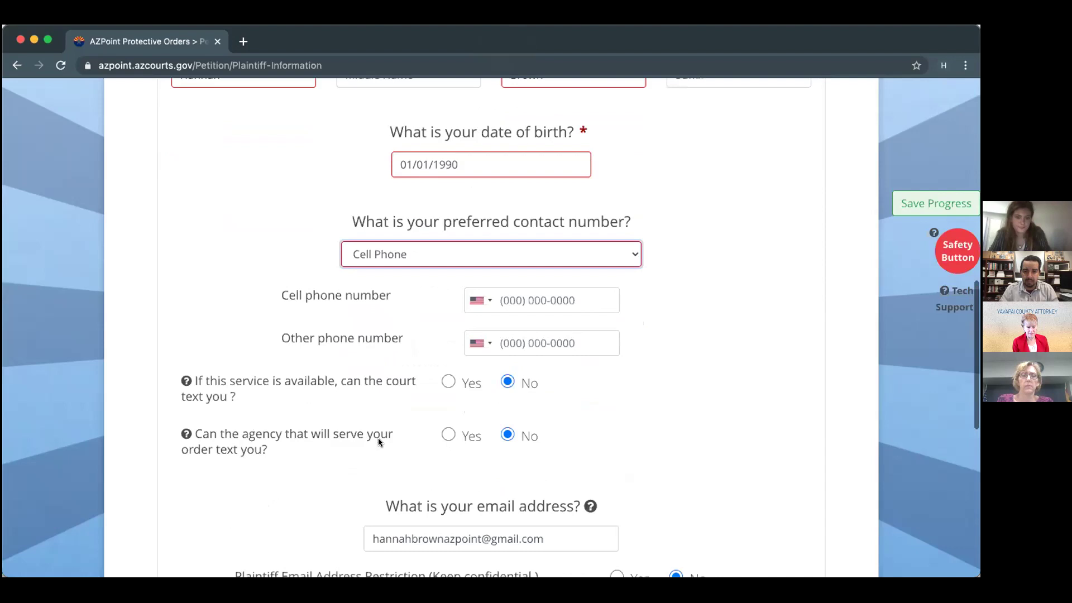
{"action": "left_click", "coordinate": [500, 295]}
{"action": "type", "text": "480) 1"}
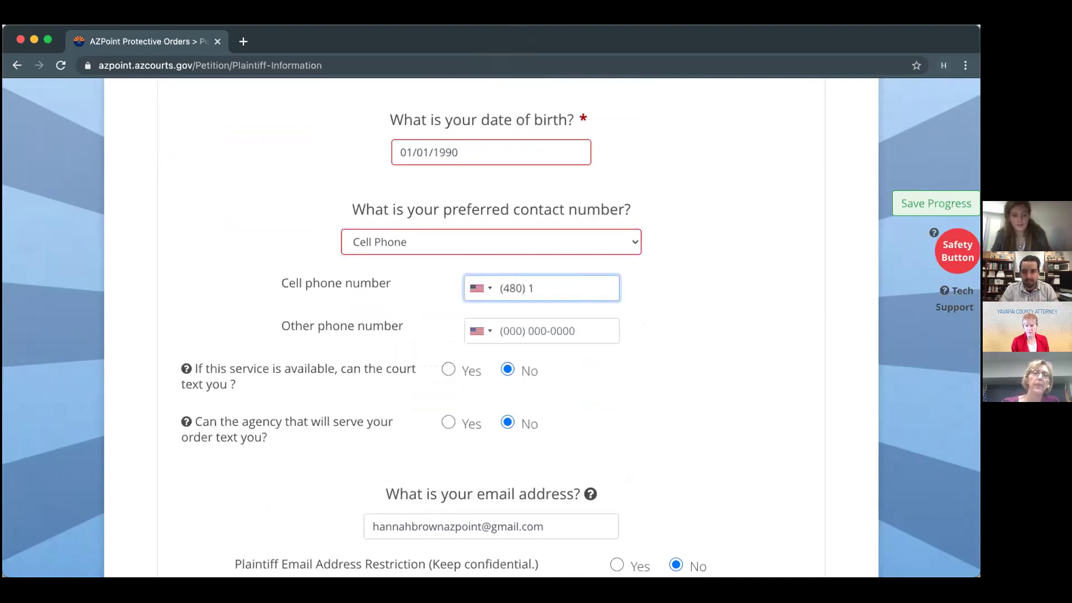
{"action": "type", "text": "23-4567"}
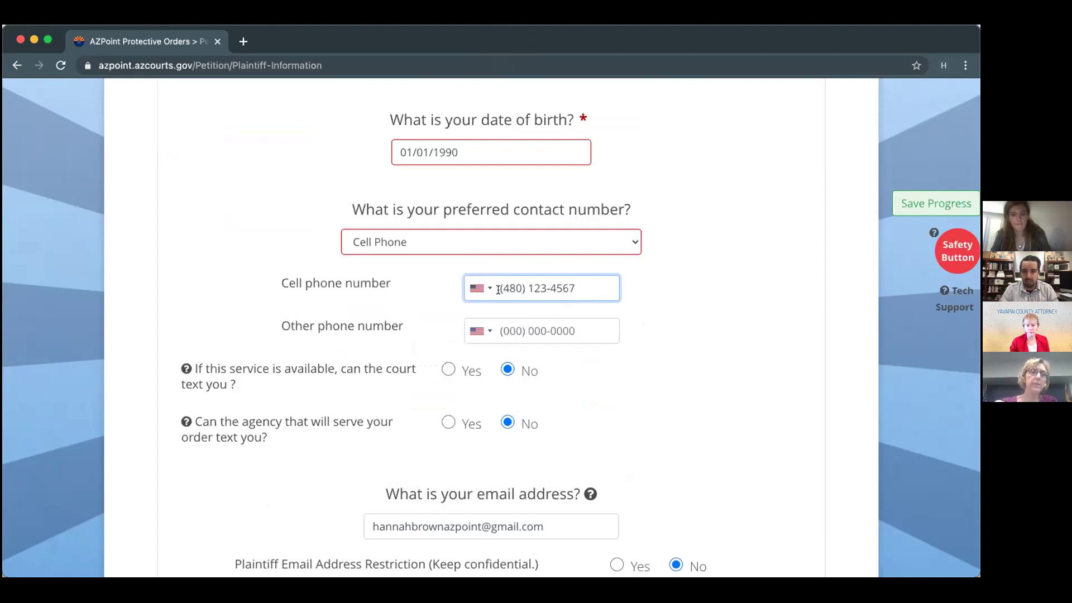
{"action": "scroll", "coordinate": [486, 323], "scroll_direction": "down", "scroll_amount": 2}
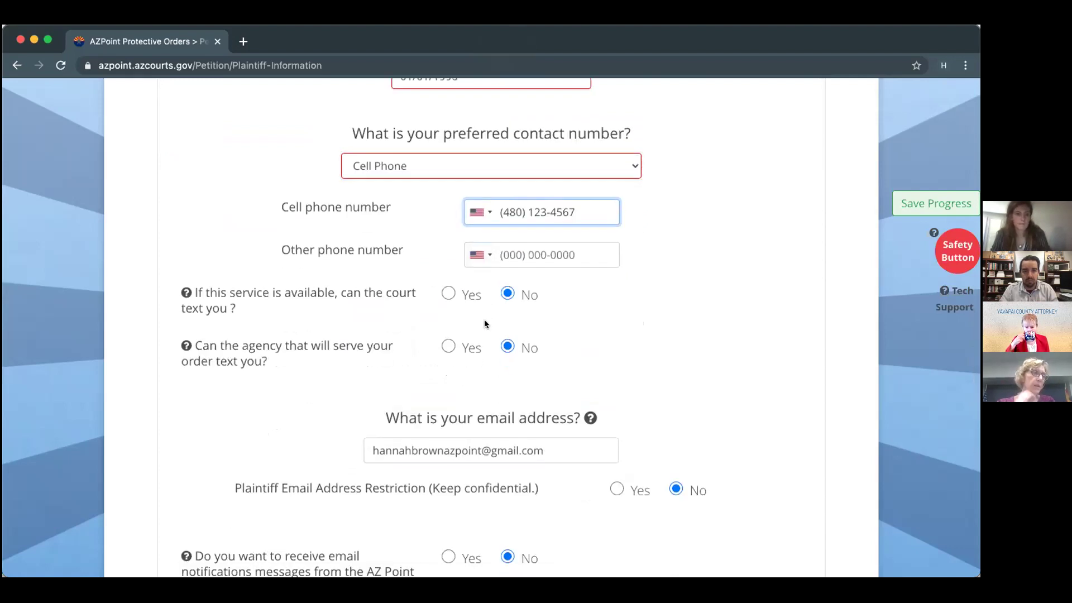
{"action": "left_click", "coordinate": [450, 294]}
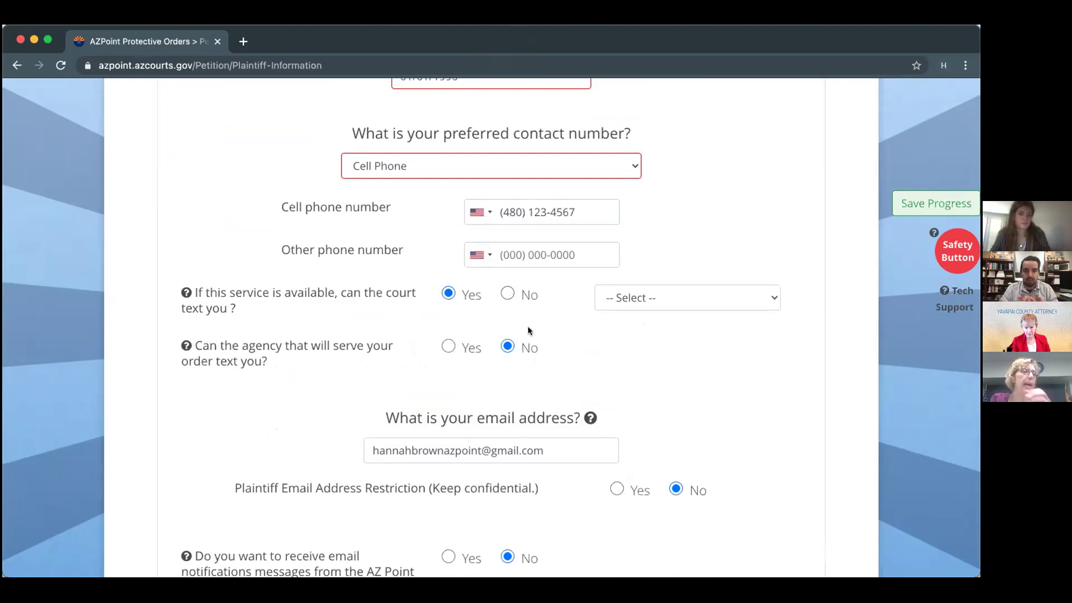
{"action": "left_click", "coordinate": [720, 298]}
{"action": "left_click", "coordinate": [709, 313]}
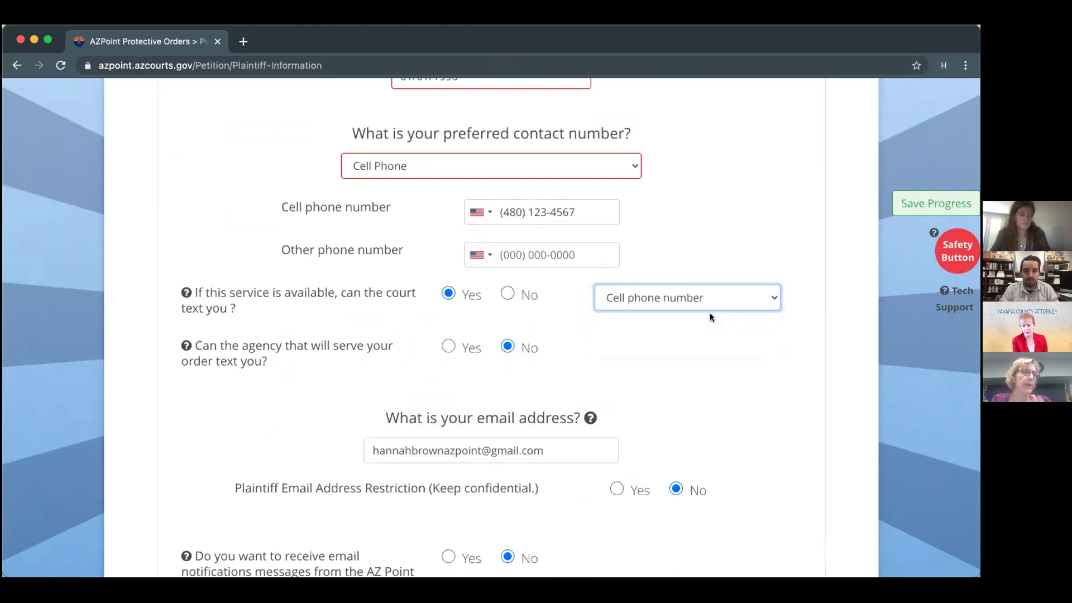
{"action": "scroll", "coordinate": [357, 400], "scroll_direction": "down", "scroll_amount": 5}
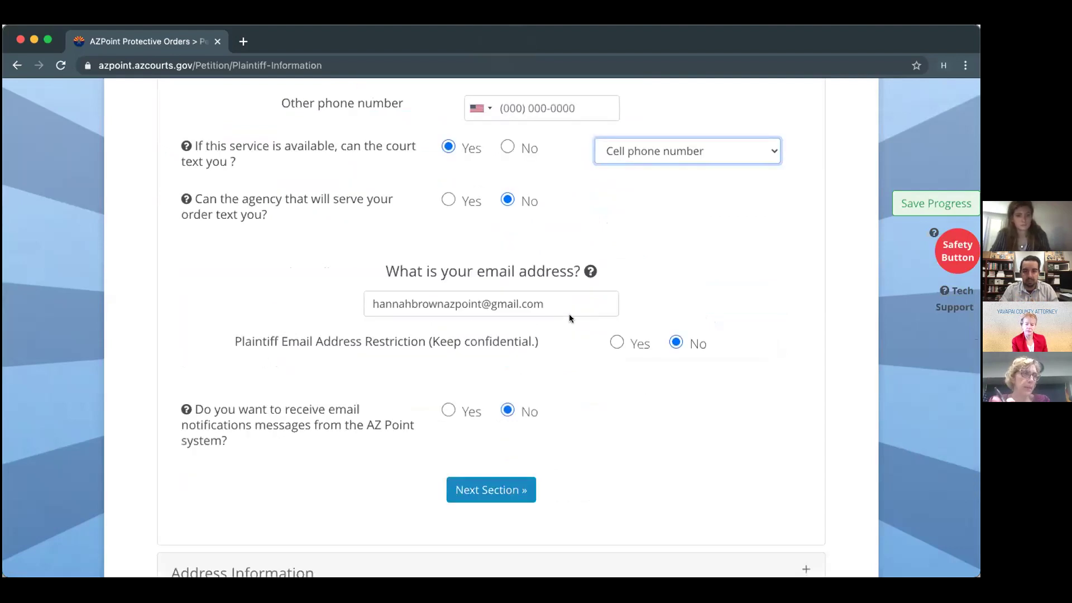
{"action": "scroll", "coordinate": [628, 471], "scroll_direction": "down", "scroll_amount": 5}
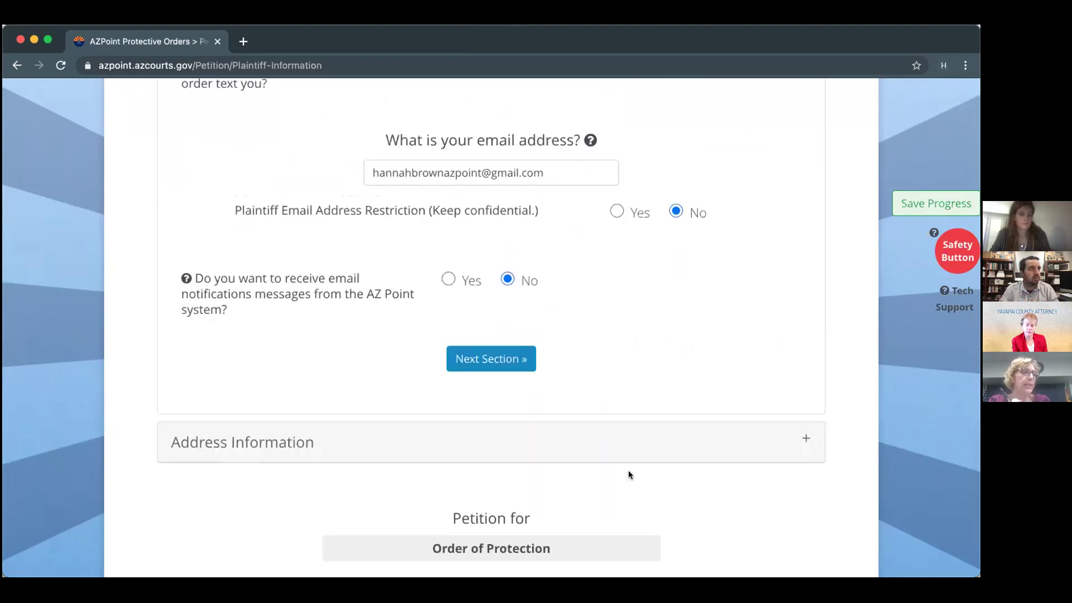
Opt in to AZ Point e-mail notifications and enter the plaintiff's notification e-mail address.
{"action": "left_click", "coordinate": [475, 360]}
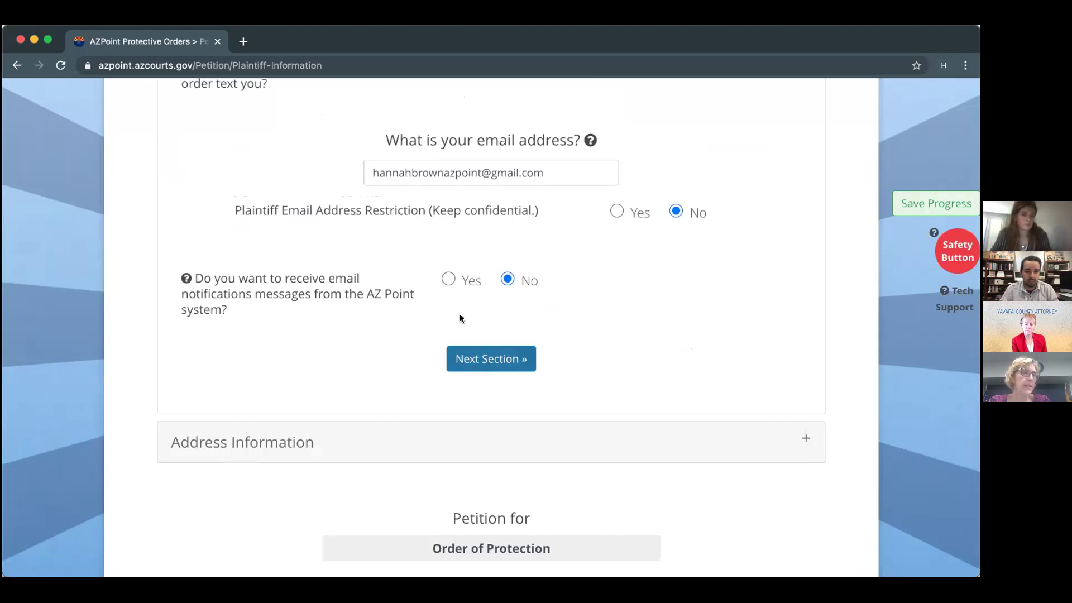
{"action": "left_click", "coordinate": [448, 278]}
{"action": "scroll", "coordinate": [668, 221], "scroll_direction": "down", "scroll_amount": 1}
{"action": "left_click", "coordinate": [656, 262]}
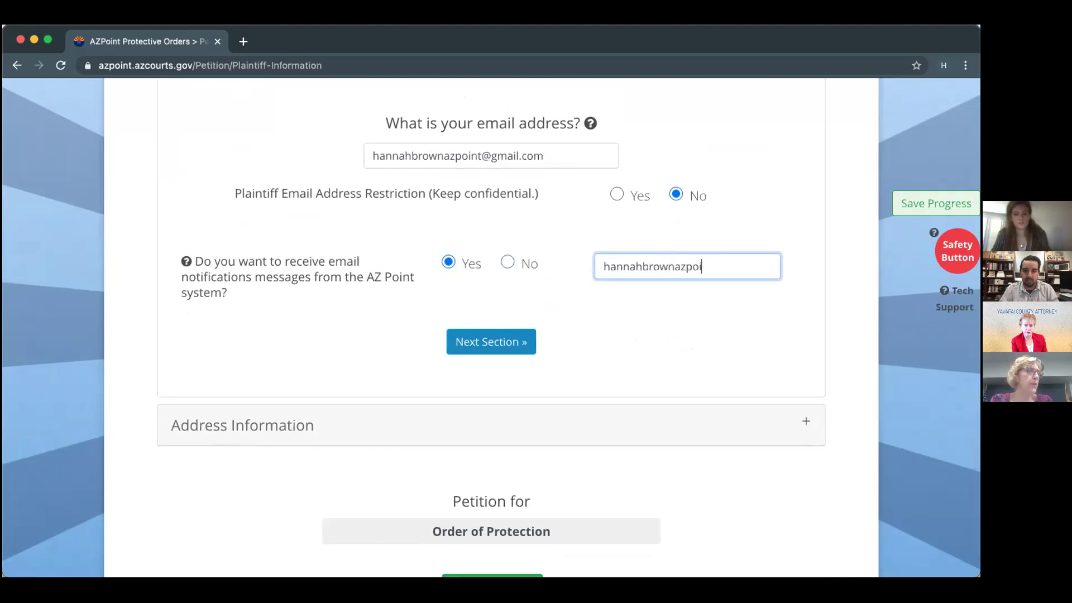
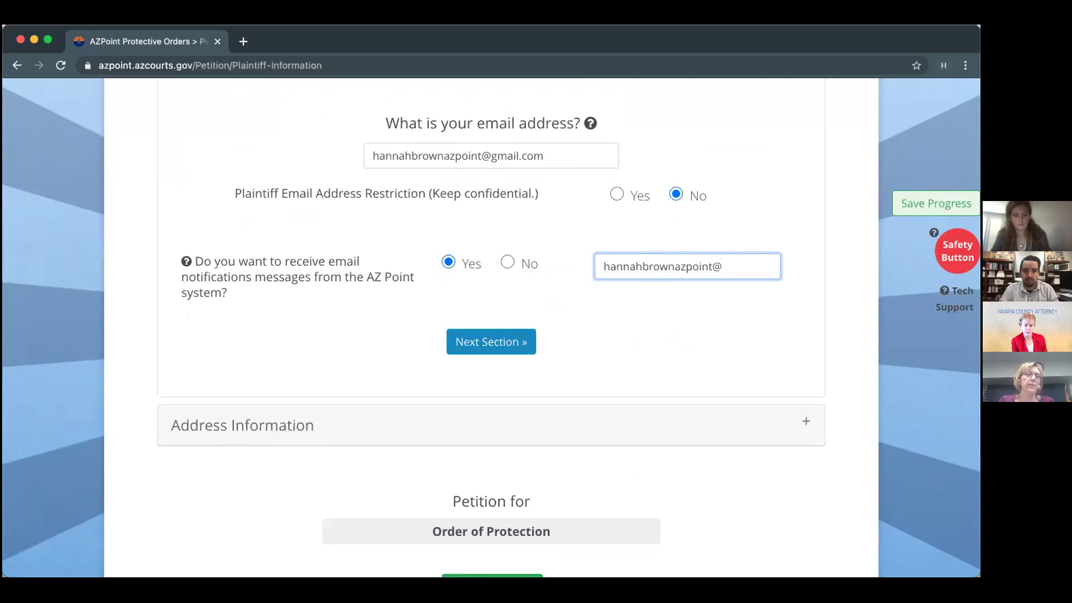
{"action": "left_click", "coordinate": [694, 305]}
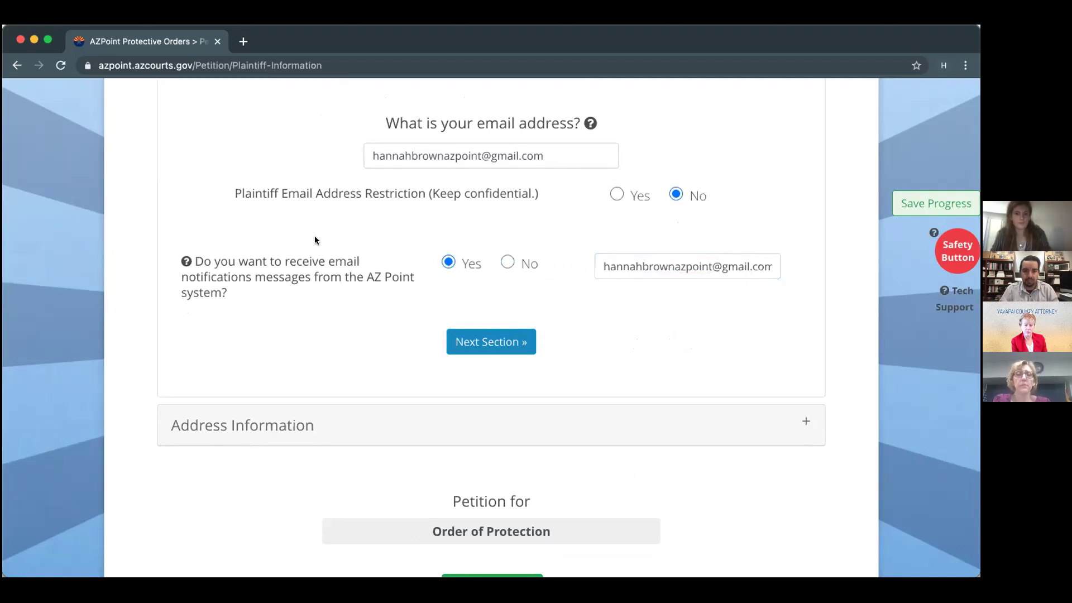
{"action": "scroll", "coordinate": [311, 197], "scroll_direction": "up", "scroll_amount": 2}
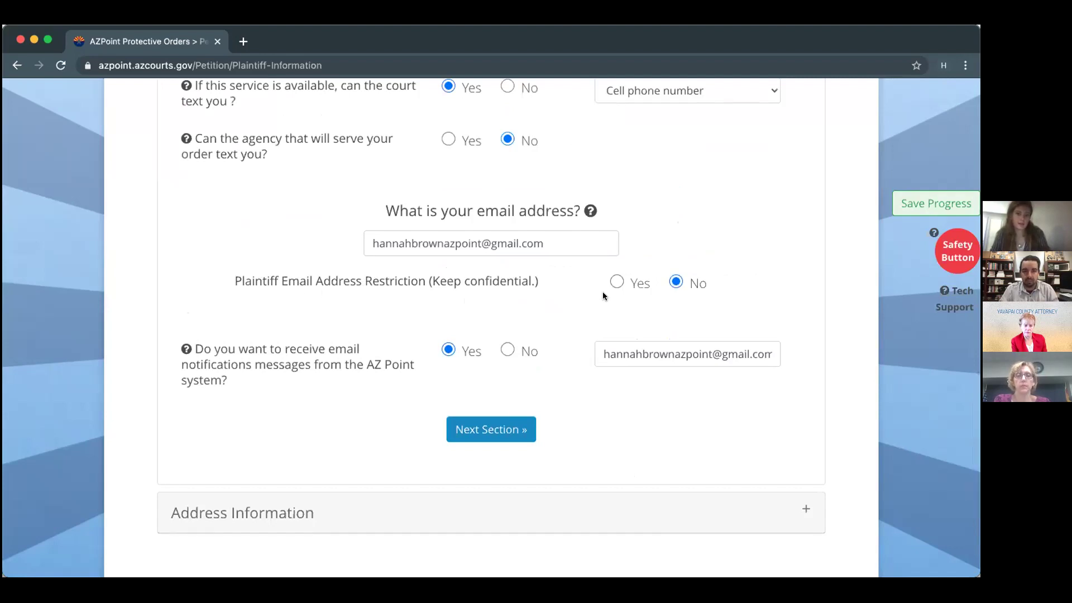
{"action": "left_click", "coordinate": [592, 210]}
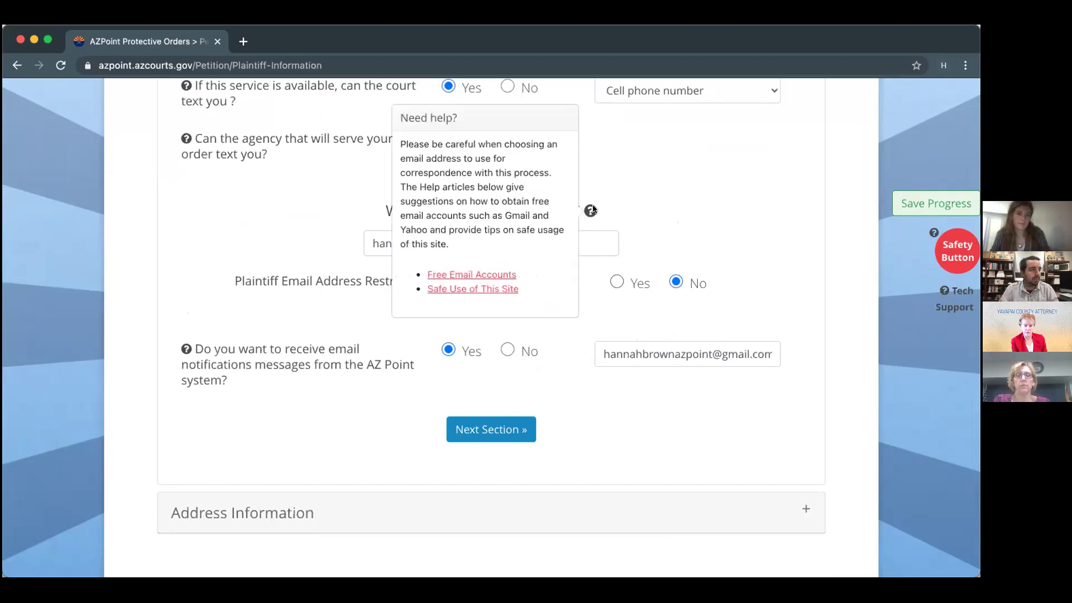
{"action": "left_click", "coordinate": [592, 211]}
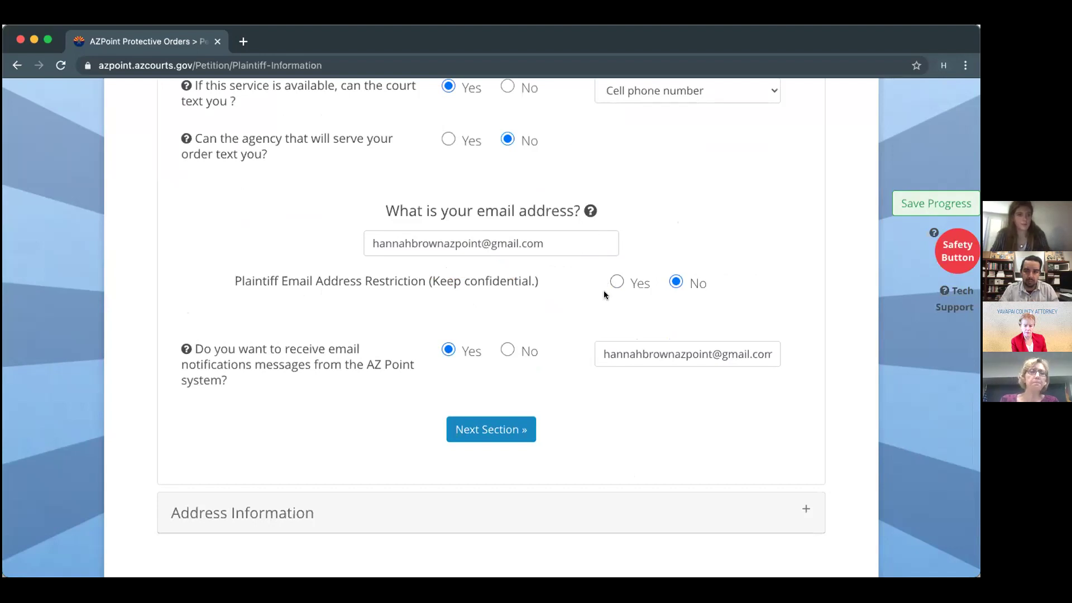
{"action": "left_click", "coordinate": [489, 429]}
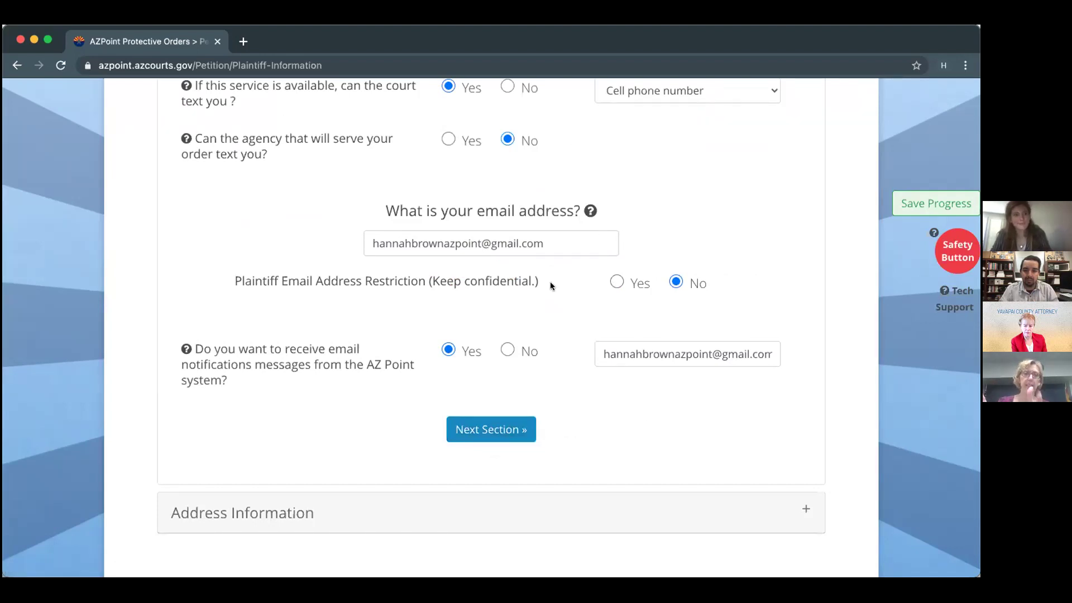
{"action": "scroll", "coordinate": [525, 255], "scroll_direction": "up", "scroll_amount": 5}
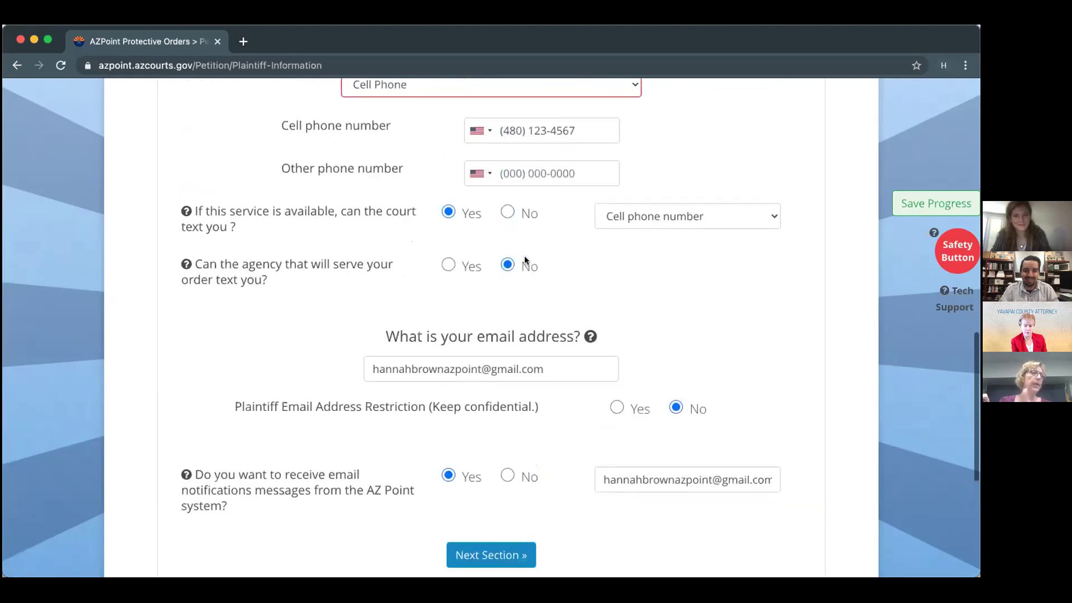
{"action": "scroll", "coordinate": [525, 256], "scroll_direction": "down", "scroll_amount": 4}
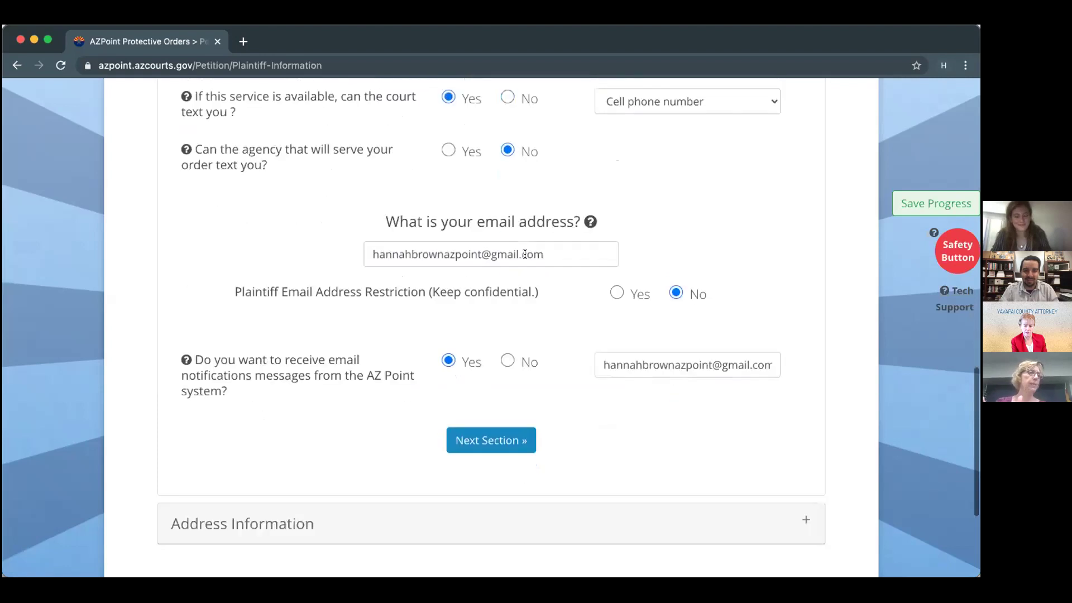
{"action": "left_click", "coordinate": [609, 291]}
{"action": "left_click", "coordinate": [672, 293]}
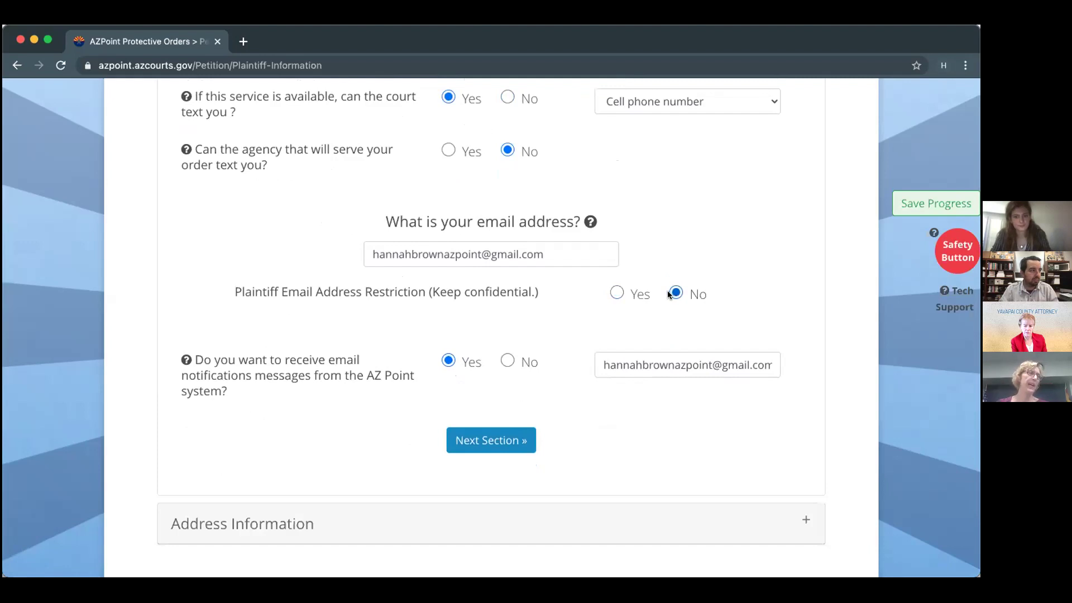
Expand the Address Information section and look through its fields.
{"action": "left_click", "coordinate": [479, 444]}
{"action": "scroll", "coordinate": [479, 444], "scroll_direction": "down", "scroll_amount": 4}
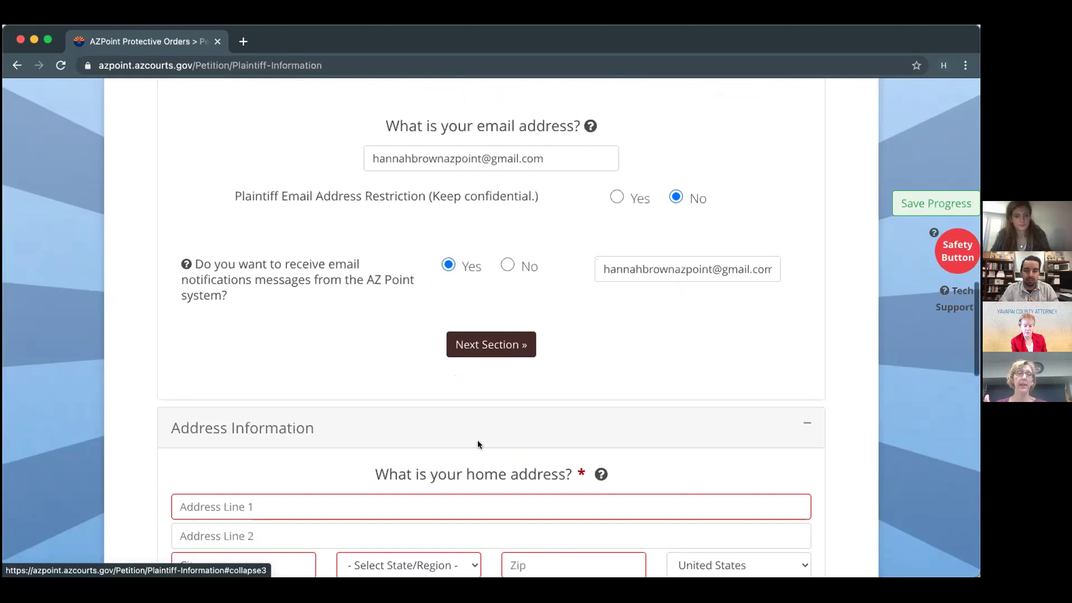
{"action": "scroll", "coordinate": [479, 444], "scroll_direction": "down", "scroll_amount": 5}
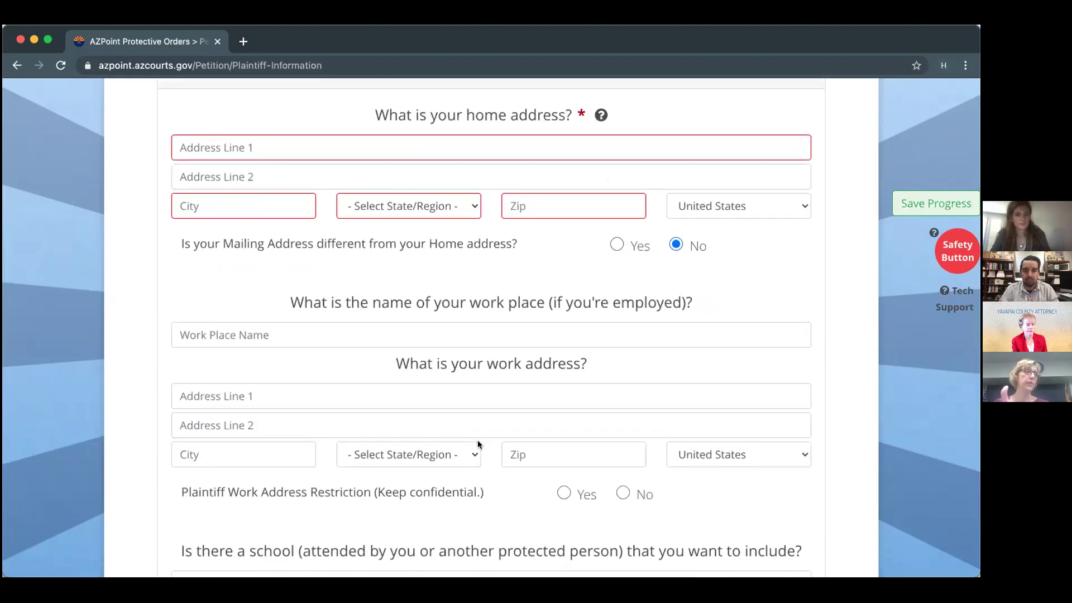
{"action": "scroll", "coordinate": [477, 444], "scroll_direction": "up", "scroll_amount": 5}
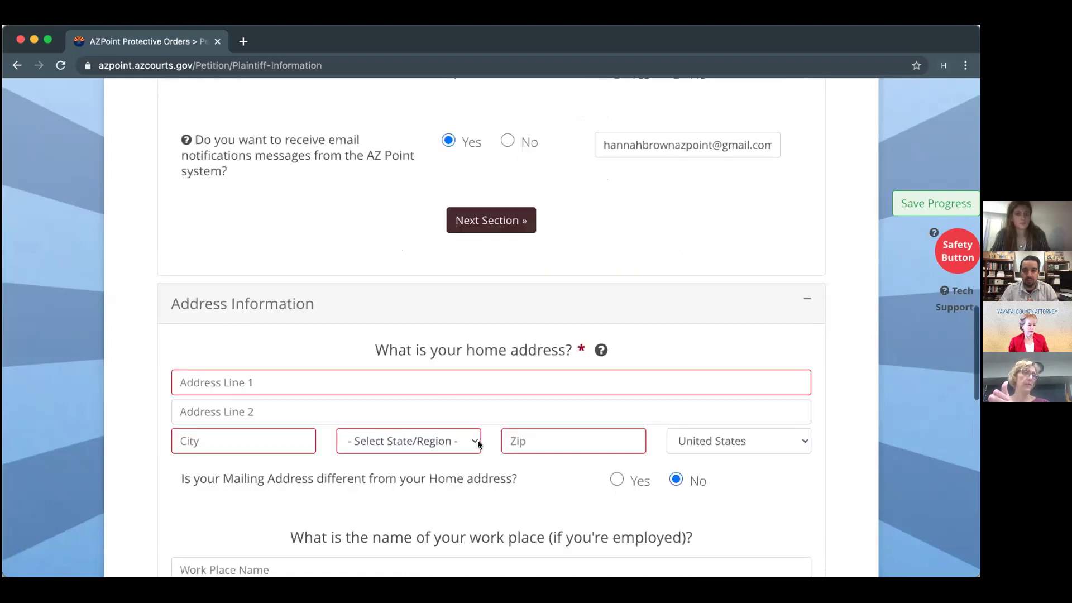
{"action": "scroll", "coordinate": [477, 444], "scroll_direction": "up", "scroll_amount": 3}
Mark the plaintiff's e-mail as confidential, then set it back to not confidential.
{"action": "left_click", "coordinate": [614, 272]}
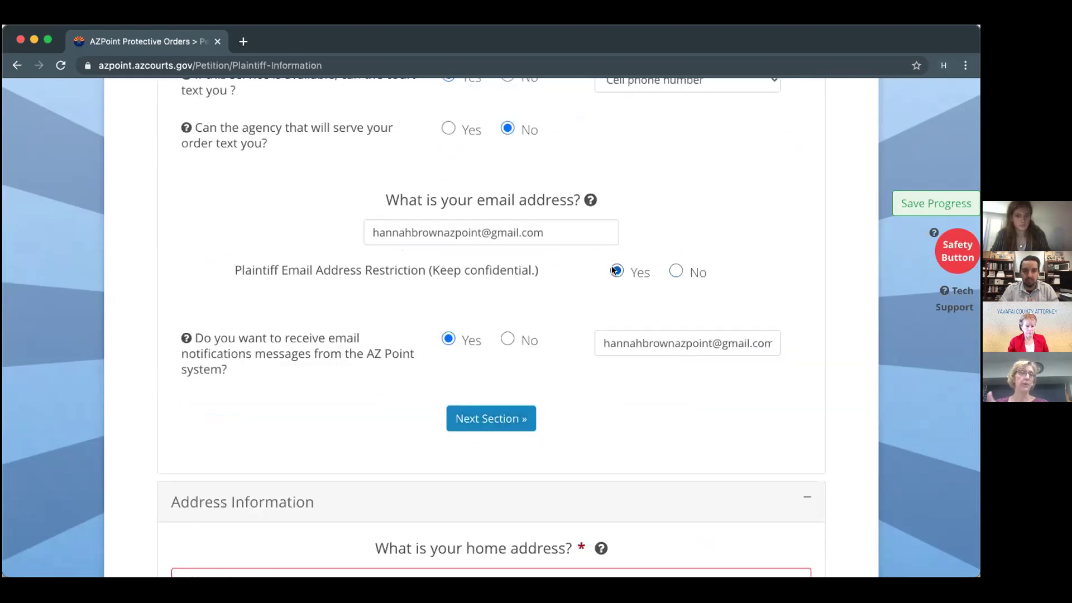
{"action": "scroll", "coordinate": [646, 424], "scroll_direction": "down", "scroll_amount": 5}
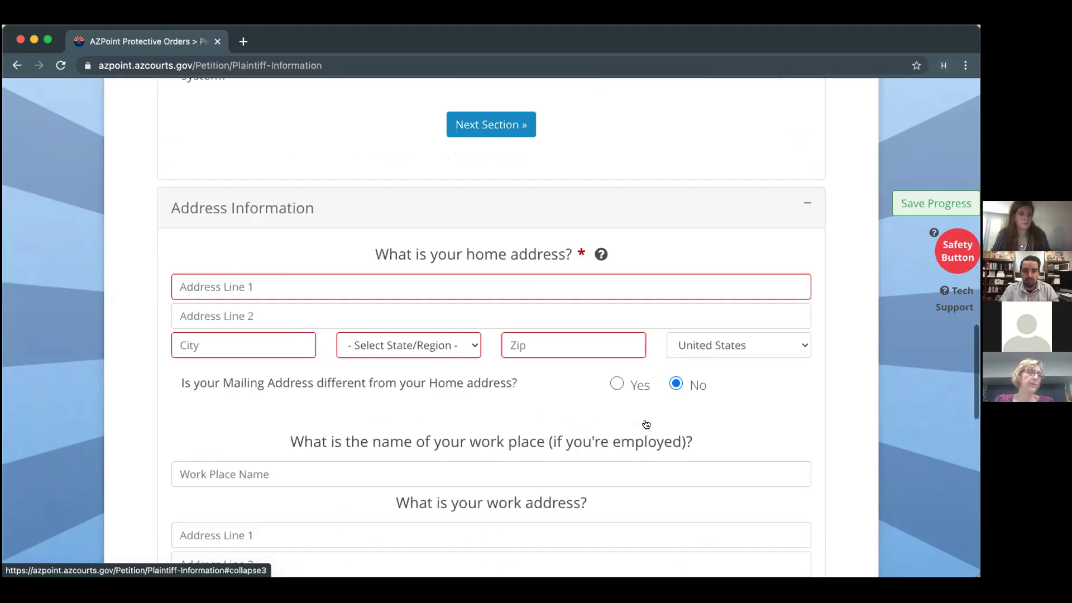
{"action": "scroll", "coordinate": [647, 422], "scroll_direction": "down", "scroll_amount": 3}
{"action": "scroll", "coordinate": [647, 419], "scroll_direction": "up", "scroll_amount": 1}
{"action": "scroll", "coordinate": [647, 417], "scroll_direction": "up", "scroll_amount": 7}
{"action": "left_click", "coordinate": [675, 247]}
{"action": "scroll", "coordinate": [672, 243], "scroll_direction": "down", "scroll_amount": 7}
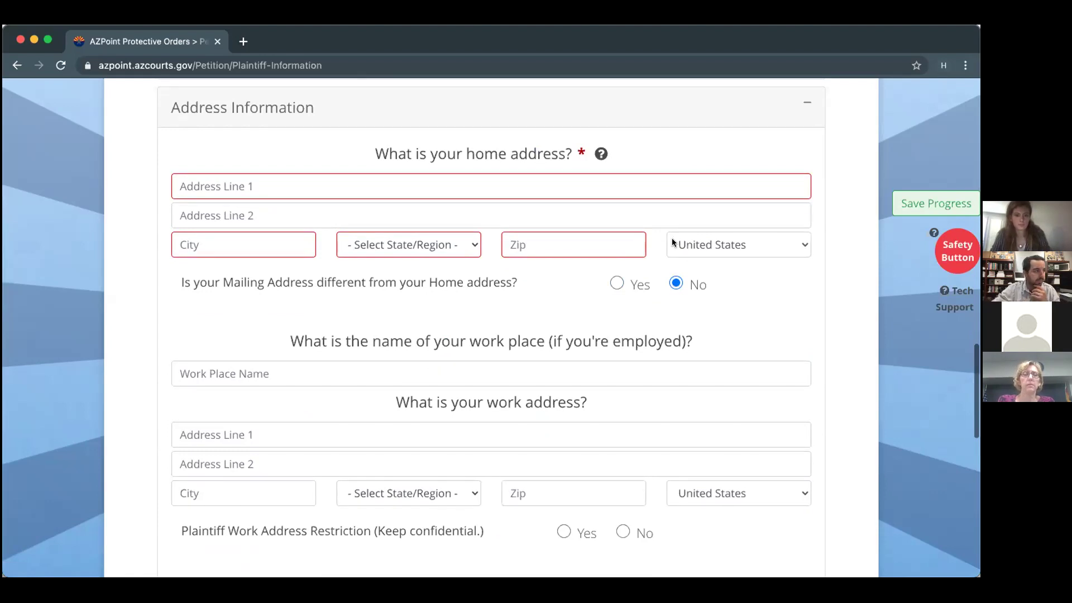
Fill the home address: street on line one, city, state Arizona and the zip code.
{"action": "left_click", "coordinate": [226, 184]}
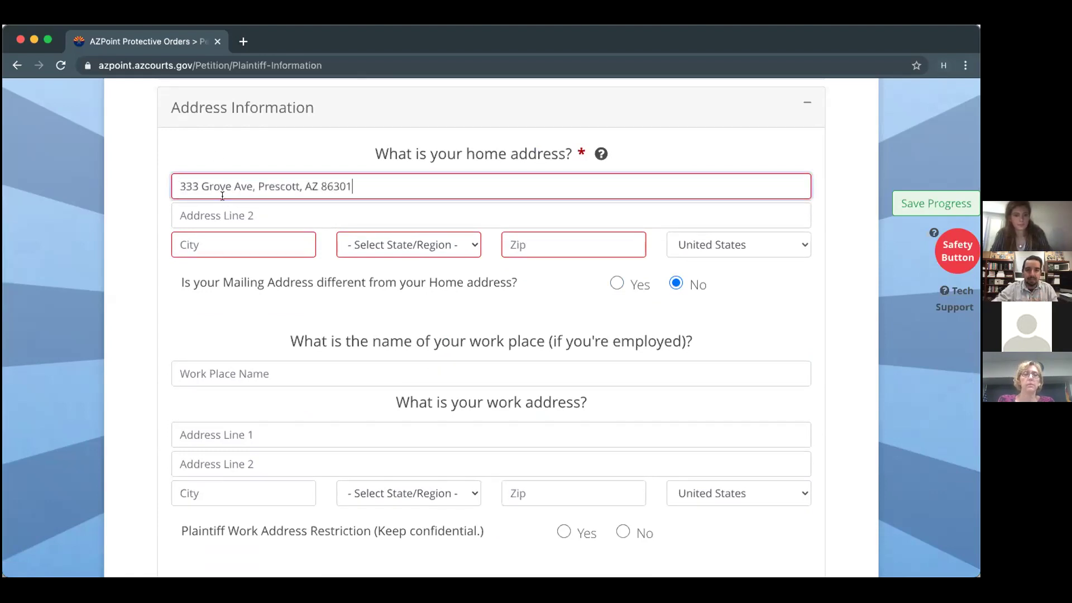
{"action": "left_click_drag", "start_coordinate": [257, 185], "coordinate": [301, 184]}
{"action": "key", "text": "super+c"}
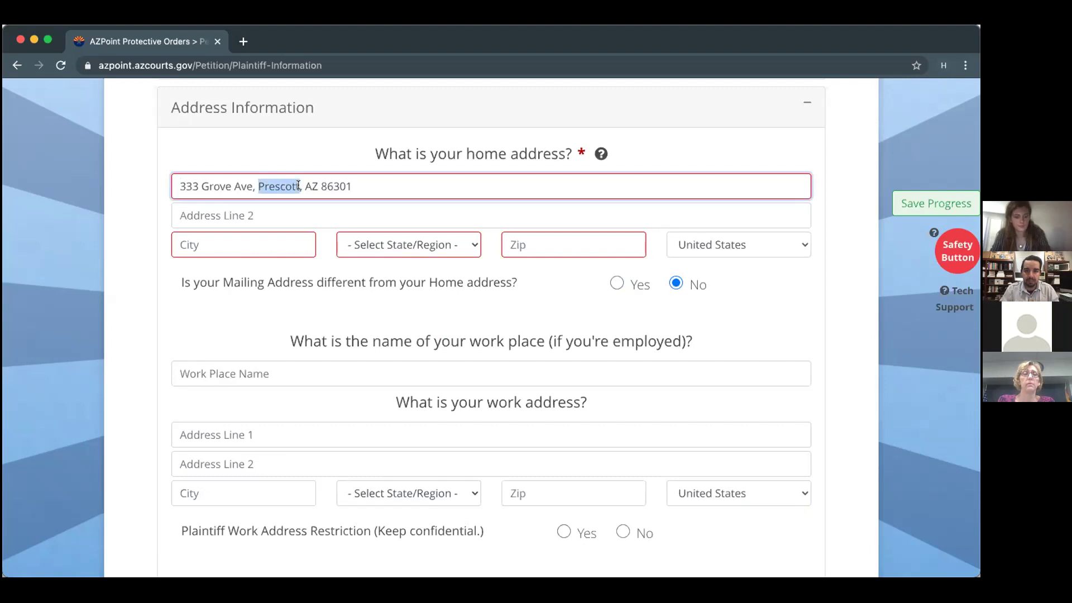
{"action": "left_click", "coordinate": [256, 238]}
{"action": "key", "text": "super+v"}
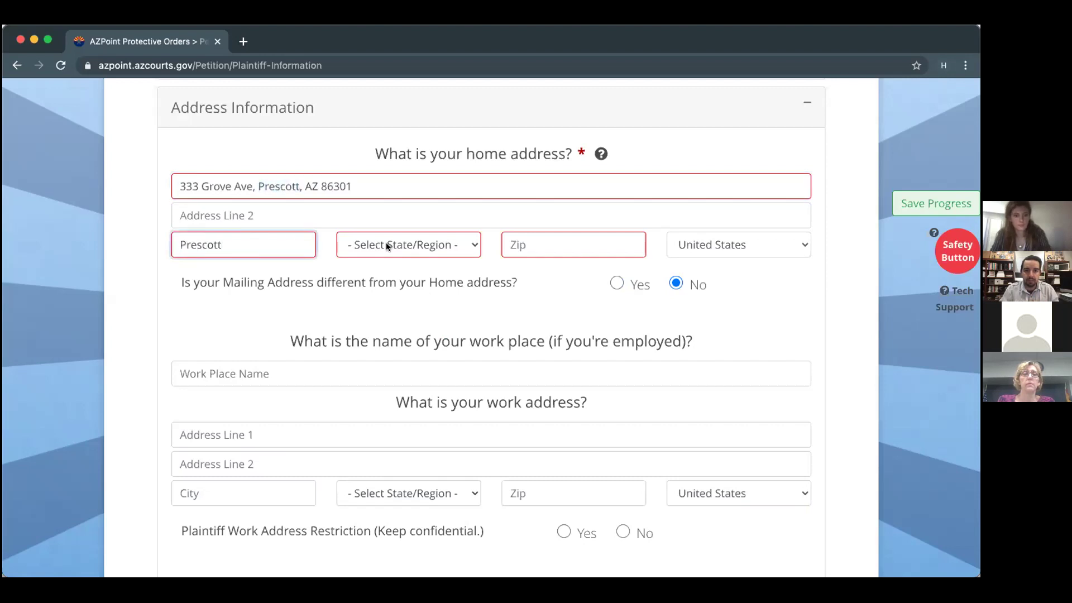
{"action": "left_click", "coordinate": [386, 245]}
{"action": "left_click", "coordinate": [368, 262]}
{"action": "left_click", "coordinate": [506, 243]}
{"action": "type", "text": "86301"}
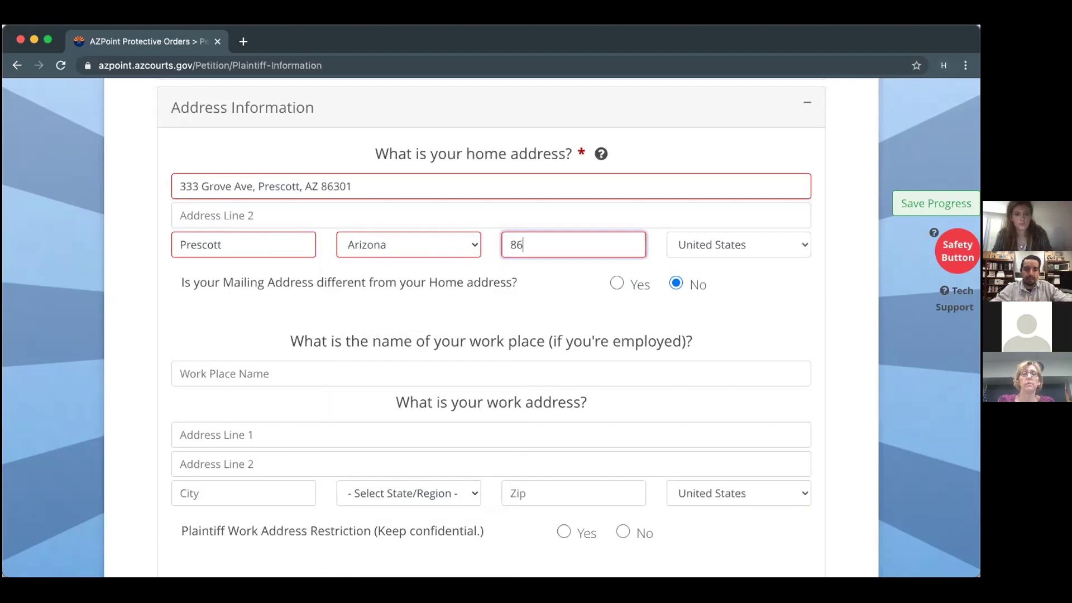
{"action": "left_click_drag", "start_coordinate": [353, 186], "coordinate": [249, 185]}
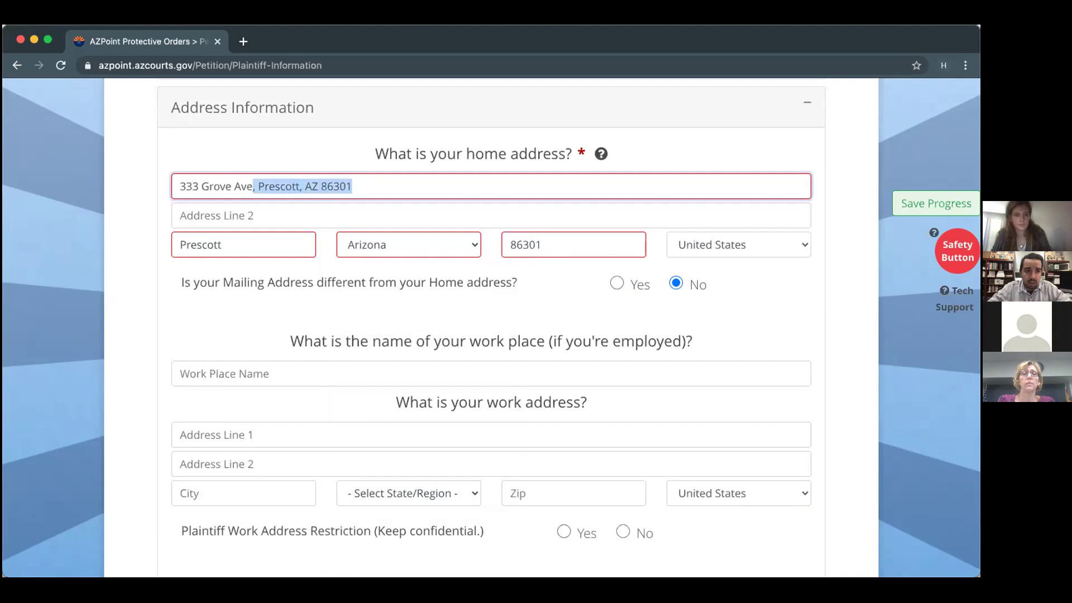
{"action": "key", "text": "BackSpace"}
Move down to the work place fields and begin the work place name.
{"action": "scroll", "coordinate": [509, 333], "scroll_direction": "down", "scroll_amount": 1}
{"action": "scroll", "coordinate": [508, 333], "scroll_direction": "up", "scroll_amount": 3}
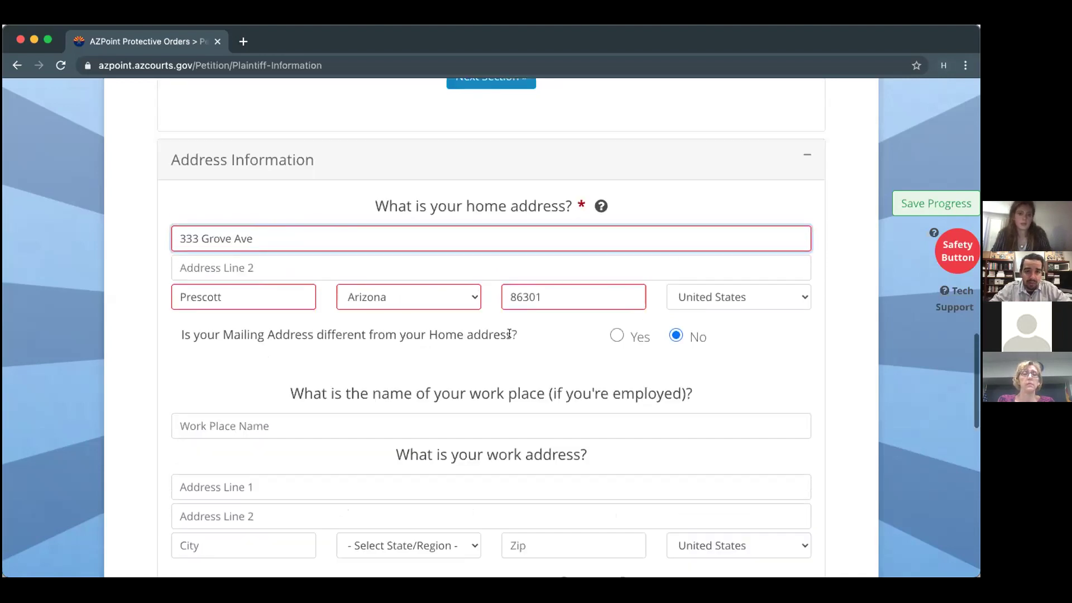
{"action": "scroll", "coordinate": [170, 428], "scroll_direction": "down", "scroll_amount": 3}
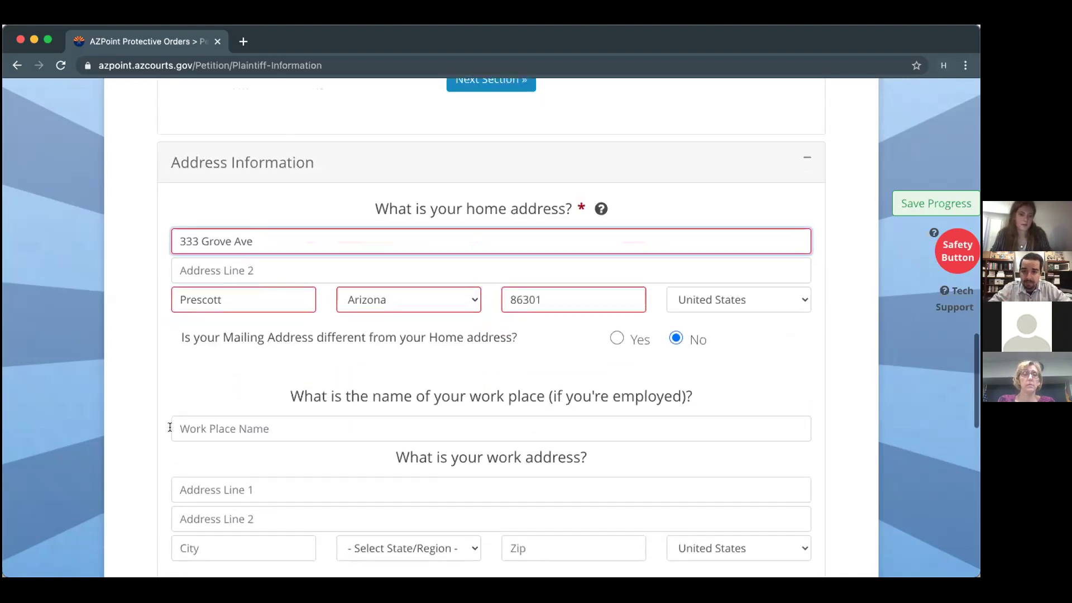
{"action": "scroll", "coordinate": [169, 428], "scroll_direction": "down", "scroll_amount": 2}
{"action": "scroll", "coordinate": [169, 428], "scroll_direction": "up", "scroll_amount": 10}
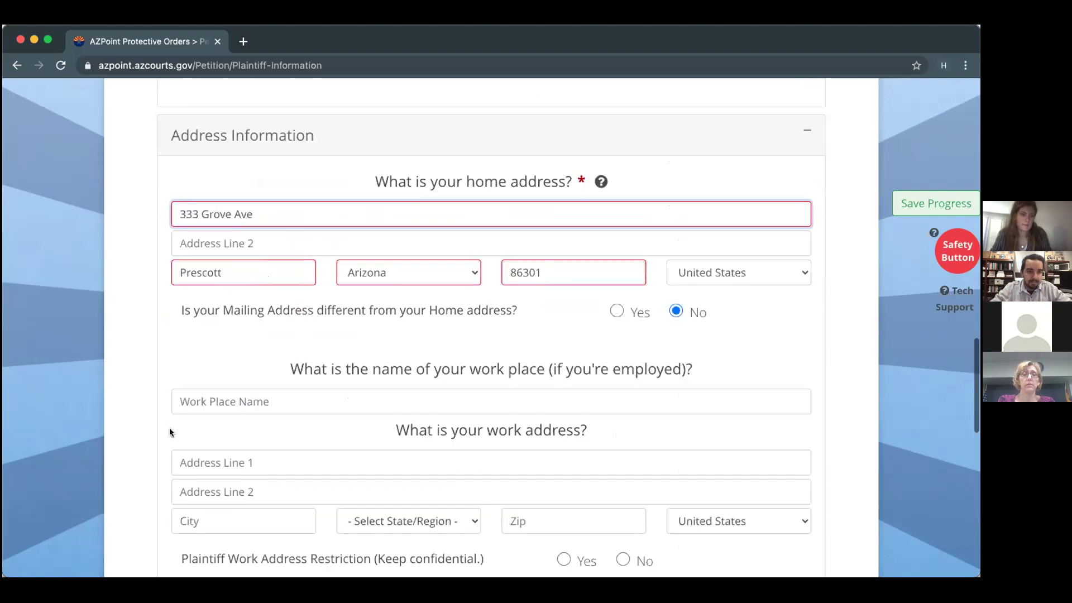
{"action": "scroll", "coordinate": [169, 428], "scroll_direction": "down", "scroll_amount": 10}
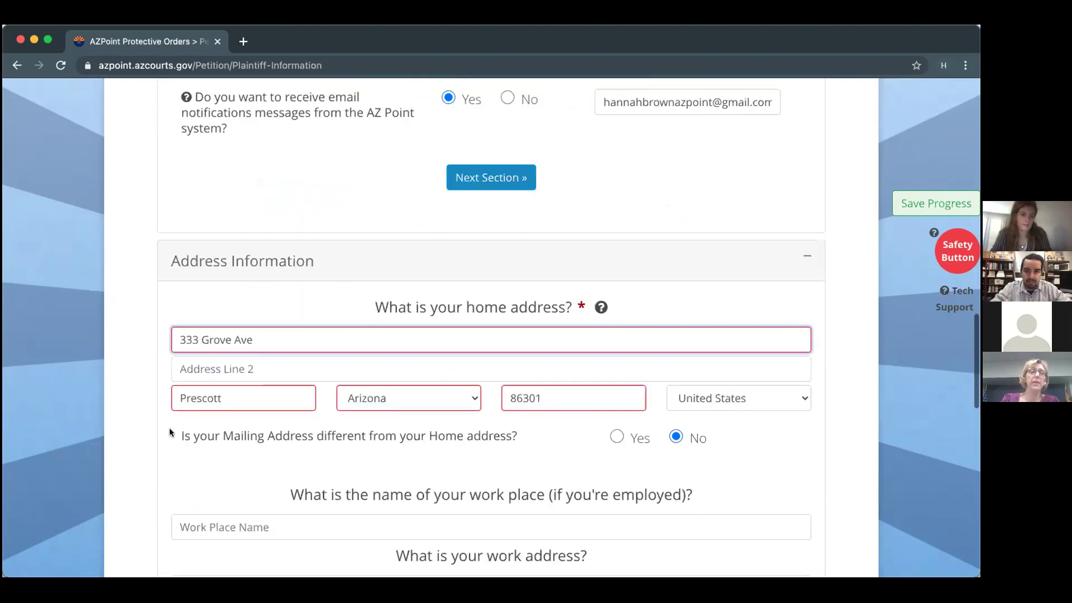
{"action": "left_click", "coordinate": [266, 346]}
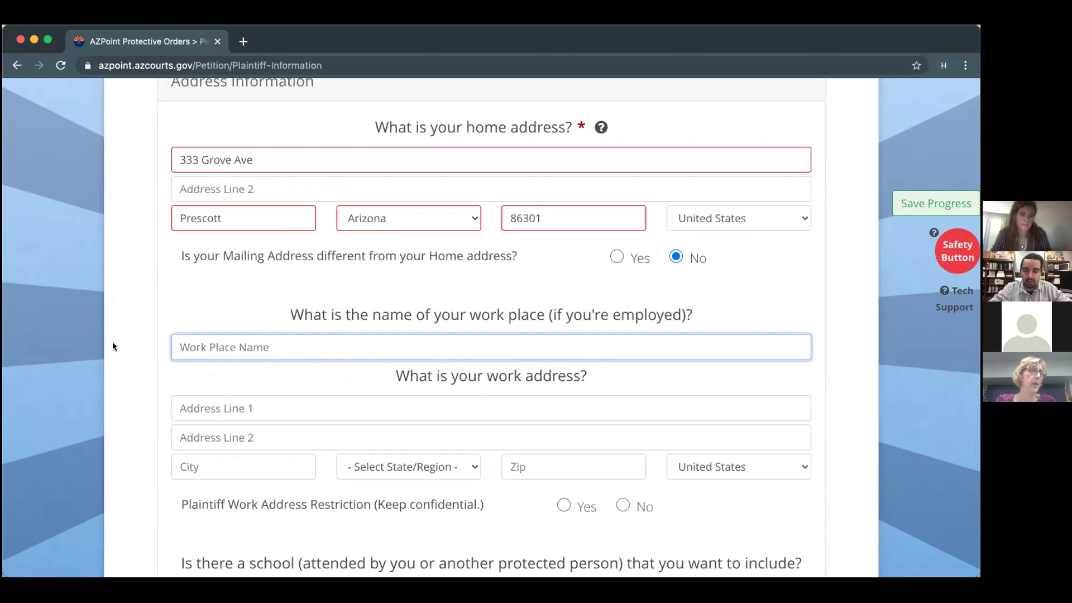
{"action": "scroll", "coordinate": [113, 343], "scroll_direction": "down", "scroll_amount": 2}
{"action": "scroll", "coordinate": [113, 343], "scroll_direction": "down", "scroll_amount": 3}
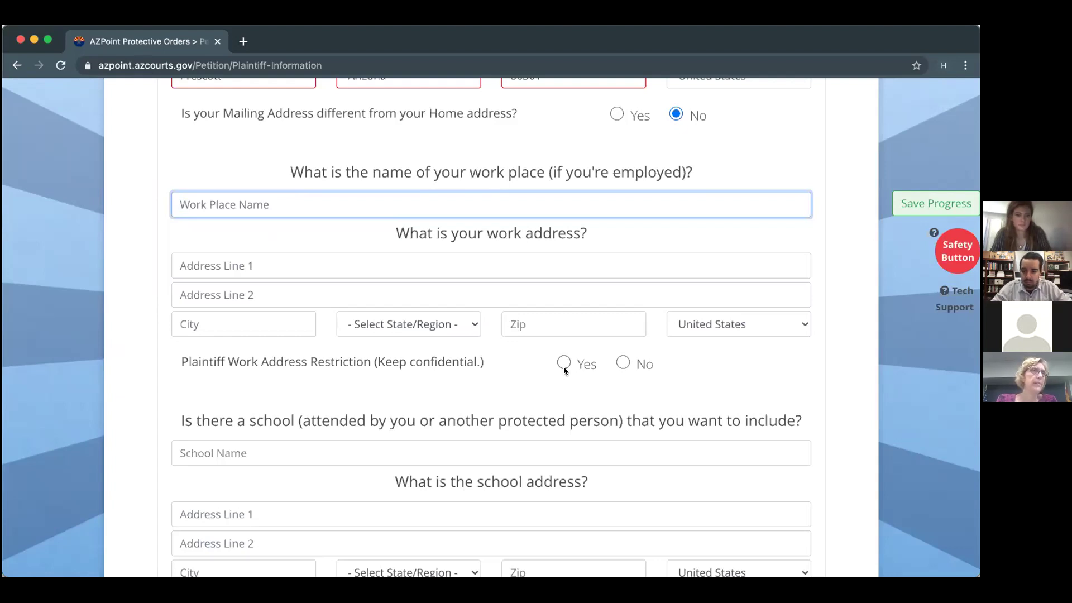
Name the work place Shell gas station and enter its pasted street in Prescott, Arizona.
{"action": "type", "text": "Shell gas station"}
{"action": "left_click", "coordinate": [234, 264]}
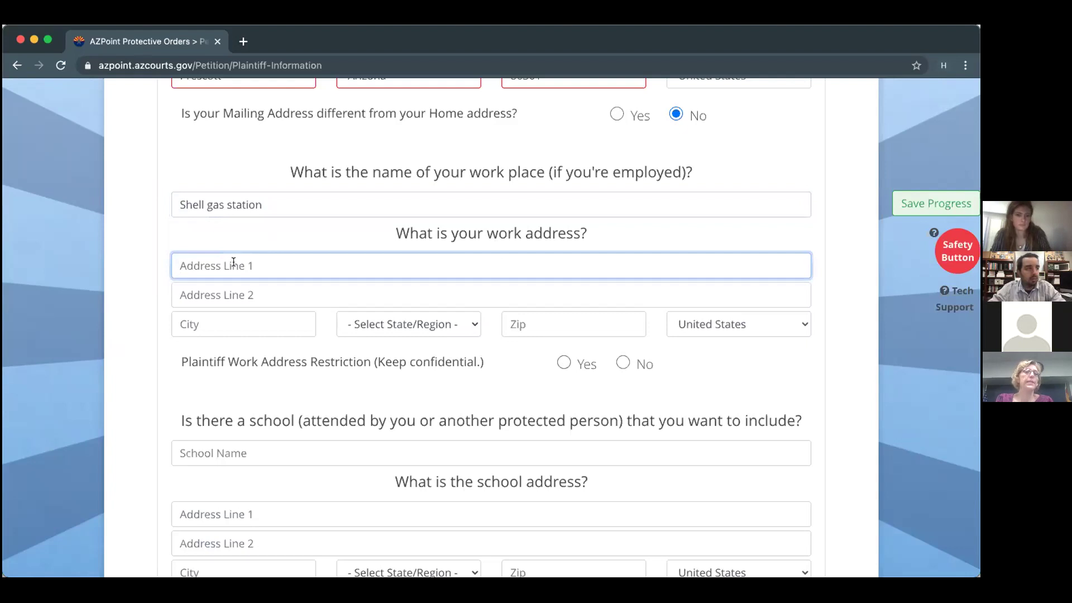
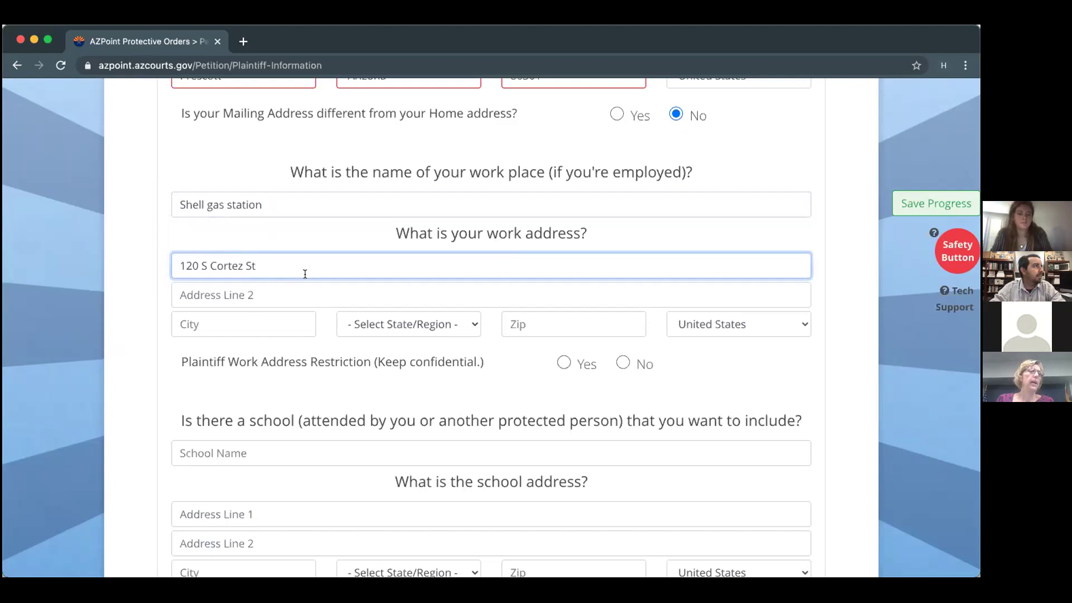
{"action": "key", "text": "Tab"}
{"action": "key", "text": "Tab"}
{"action": "type", "text": "Pre"}
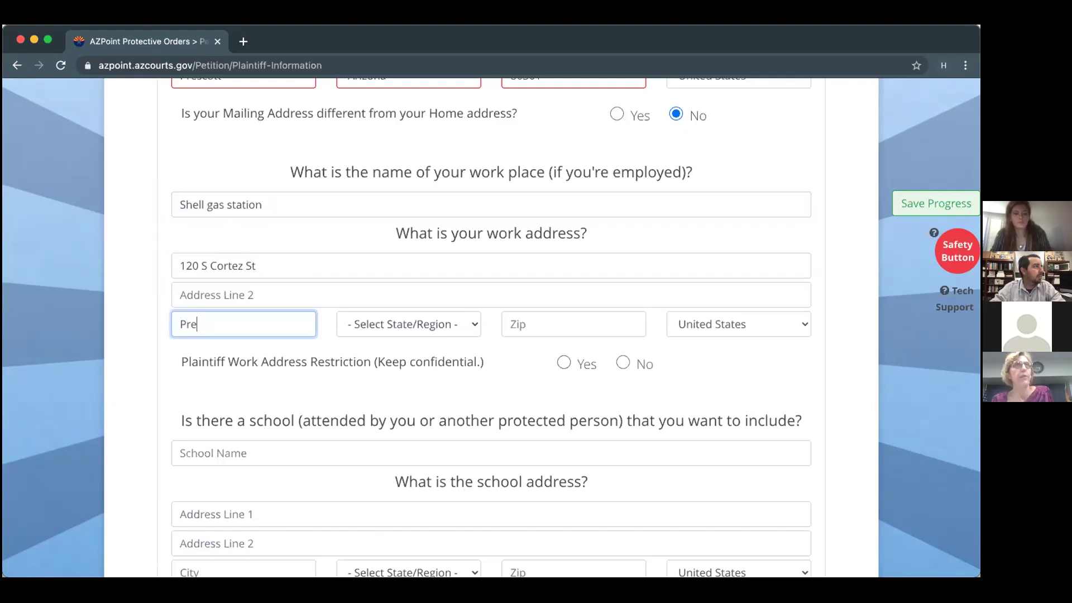
{"action": "type", "text": "scott"}
{"action": "left_click", "coordinate": [408, 325]}
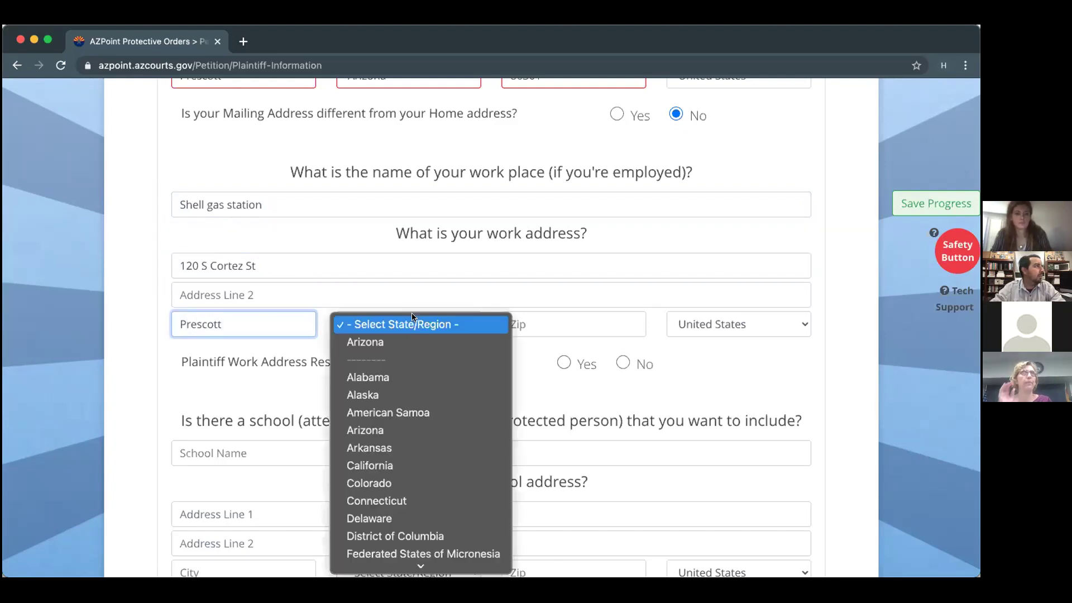
{"action": "left_click", "coordinate": [408, 335]}
Enter work zip 86313 and set the work address restriction to No.
{"action": "left_click", "coordinate": [518, 318]}
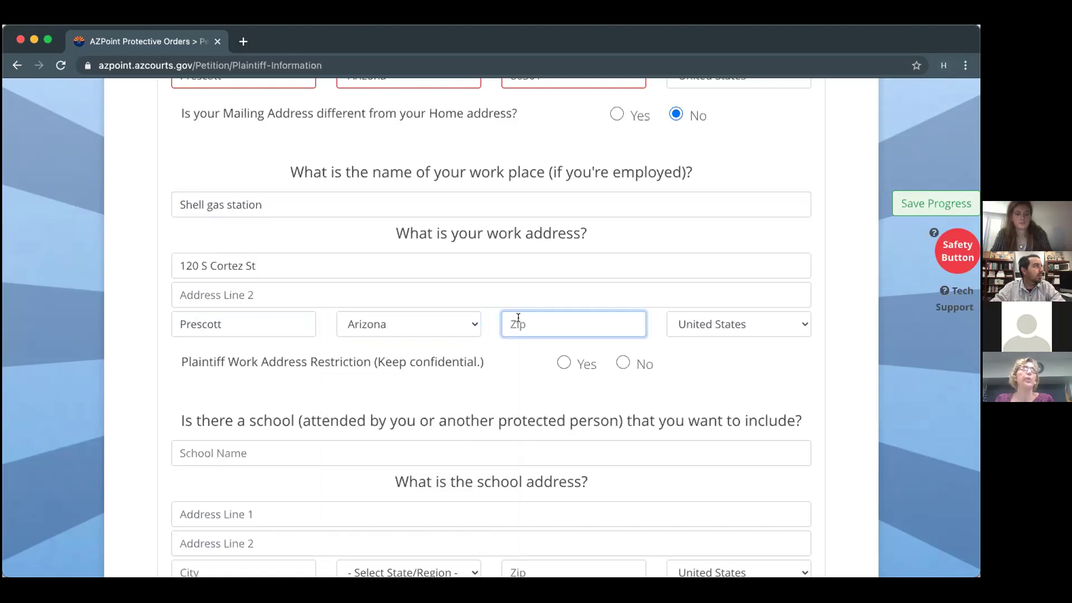
{"action": "type", "text": "86"}
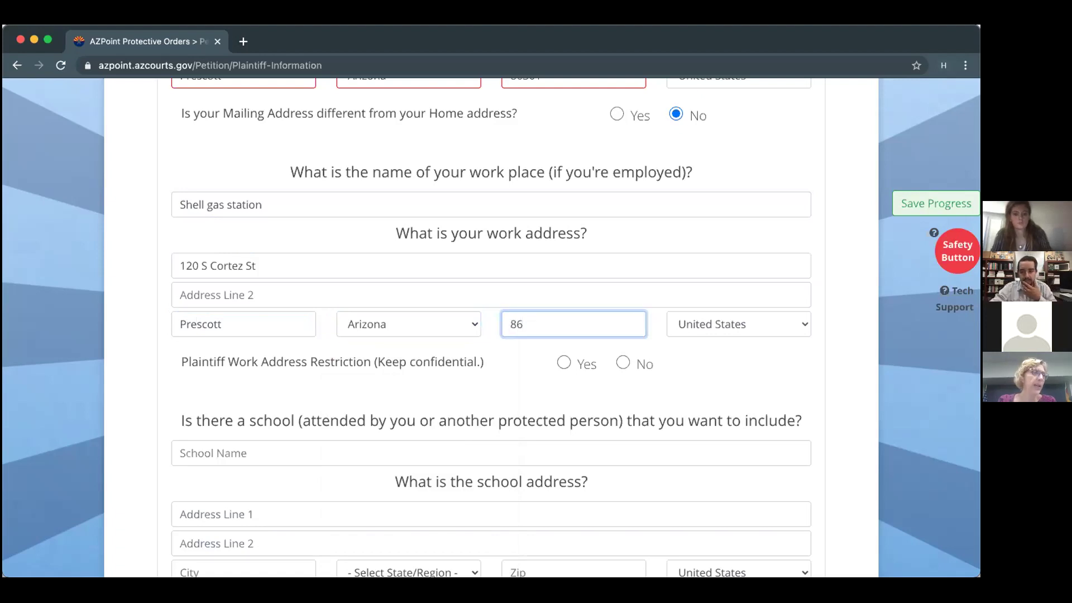
{"action": "type", "text": "313"}
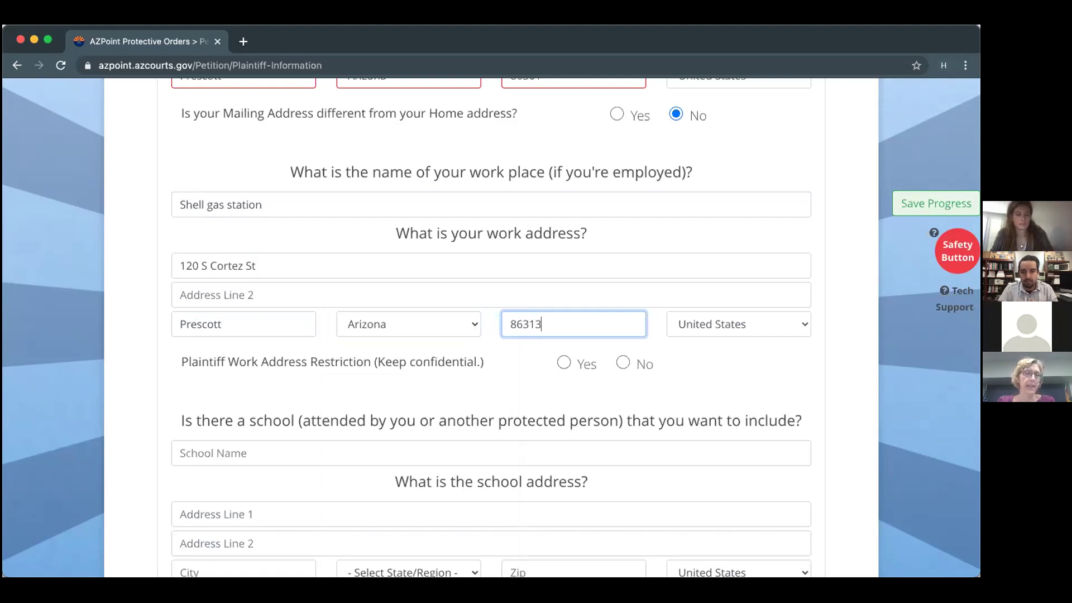
{"action": "left_click", "coordinate": [623, 362]}
{"action": "scroll", "coordinate": [620, 361], "scroll_direction": "down", "scroll_amount": 3}
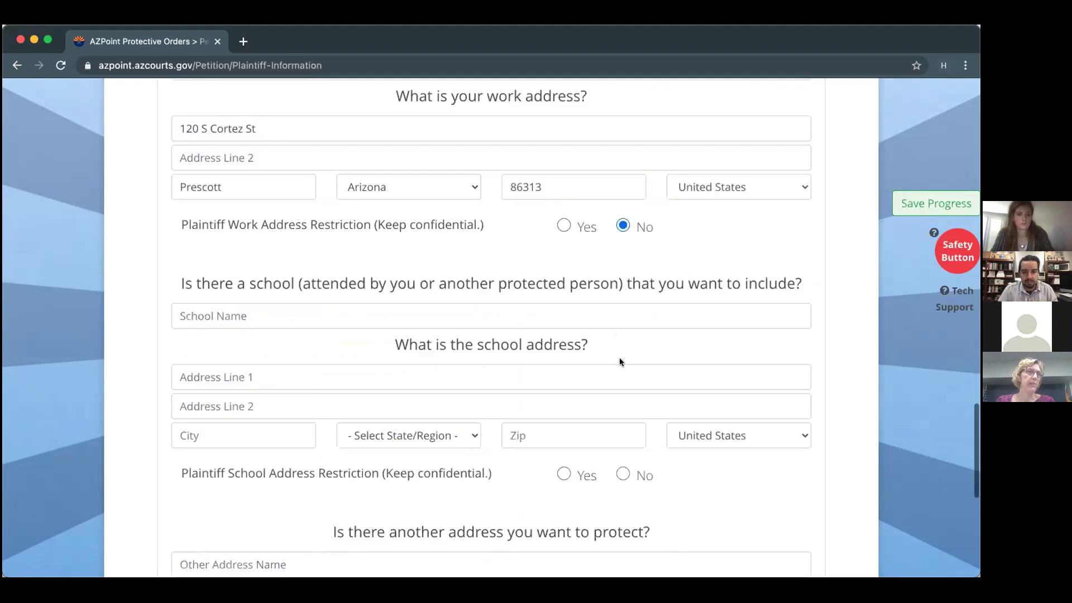
Enter Lincoln Elementary as the school name, correcting a typo along the way.
{"action": "left_click", "coordinate": [519, 313]}
{"action": "type", "text": "Lincoln"}
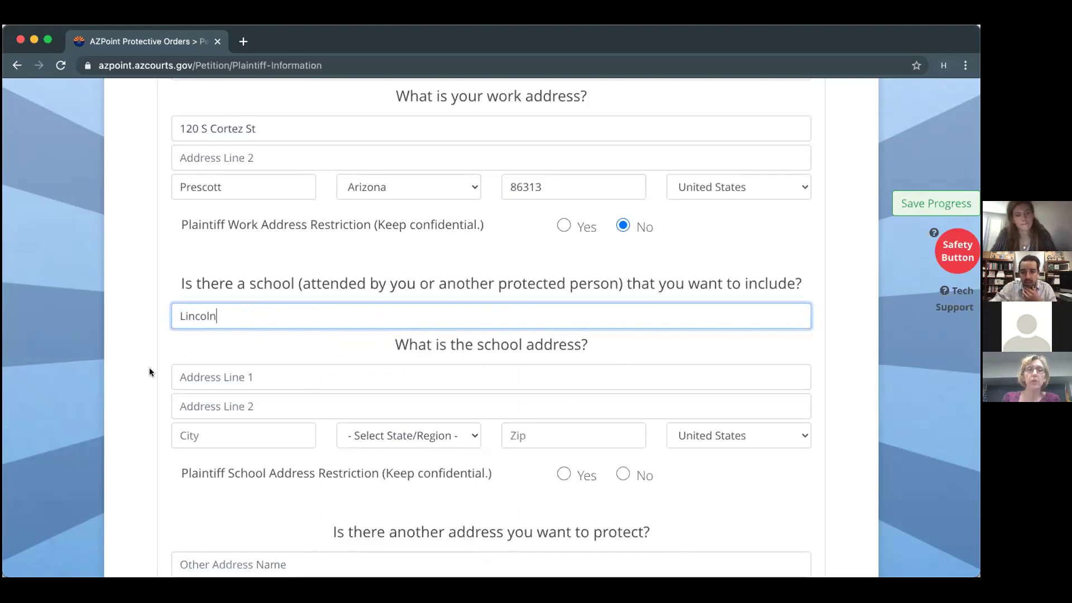
{"action": "type", "text": "E"}
{"action": "type", "text": "menta"}
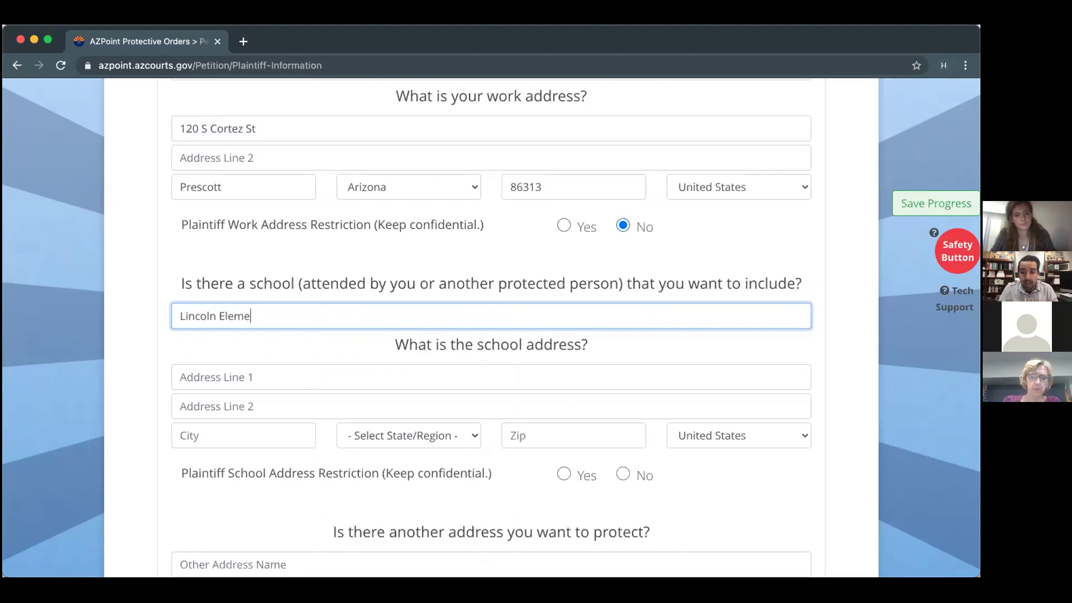
{"action": "key", "text": "BackSpace"}
{"action": "key", "text": "BackSpace"}
{"action": "type", "text": "ry"}
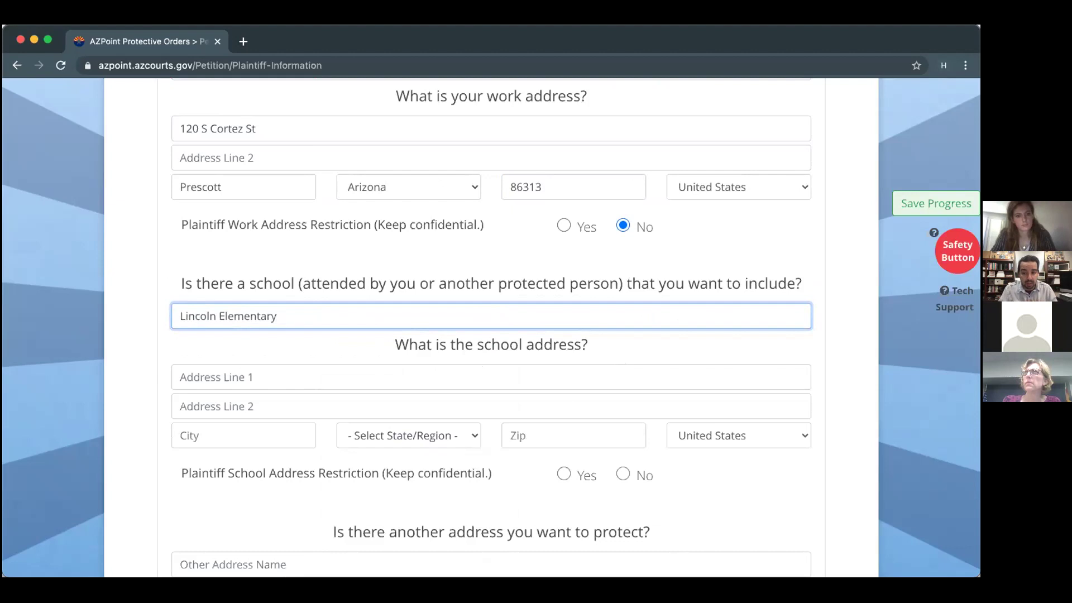
{"action": "scroll", "coordinate": [491, 329], "scroll_direction": "down", "scroll_amount": 1}
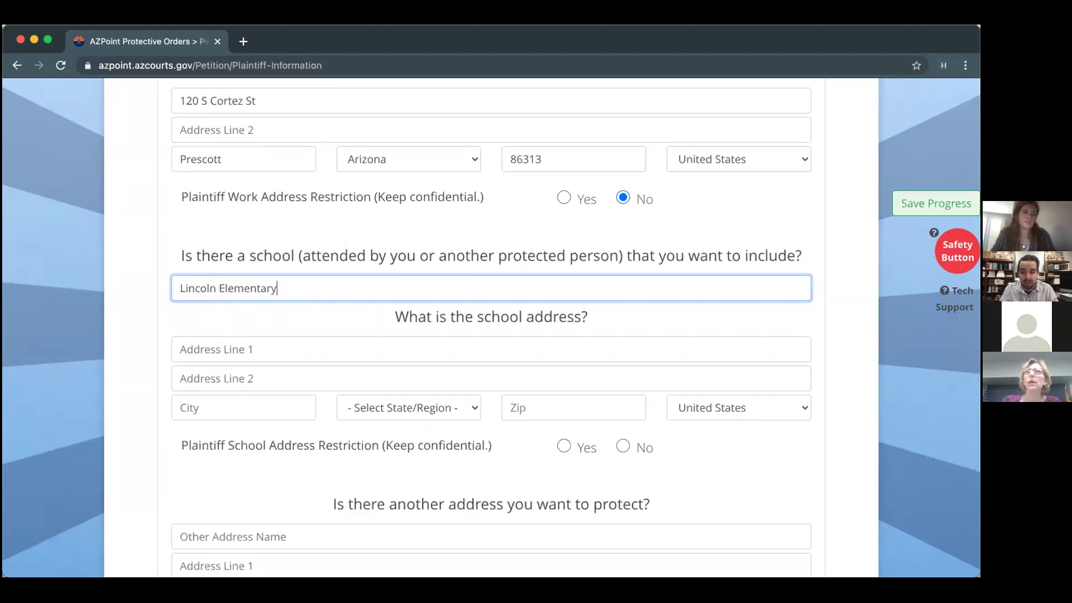
{"action": "scroll", "coordinate": [491, 328], "scroll_direction": "down", "scroll_amount": 5}
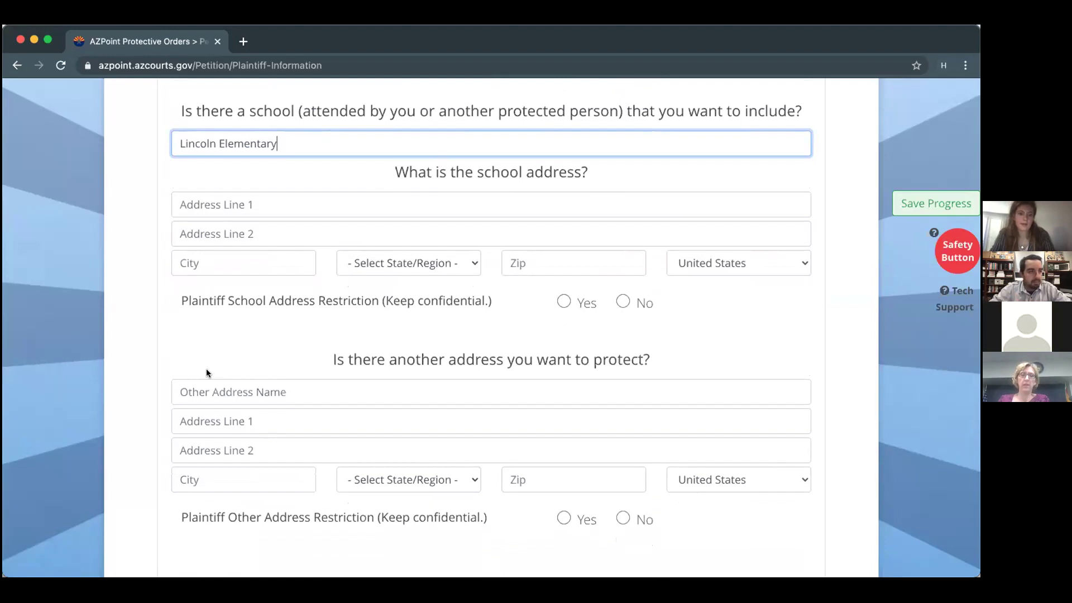
{"action": "left_click", "coordinate": [203, 204]}
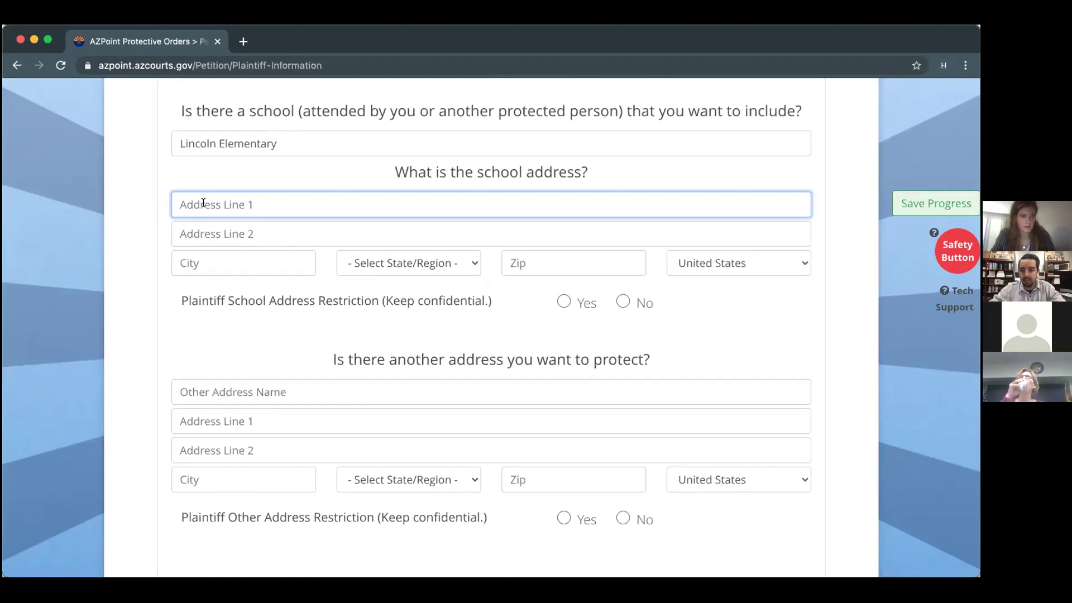
Enter the school's street address with city Prescott, state Arizona and zip 86303.
{"action": "type", "text": "201 Park Ave"}
{"action": "left_click", "coordinate": [214, 231]}
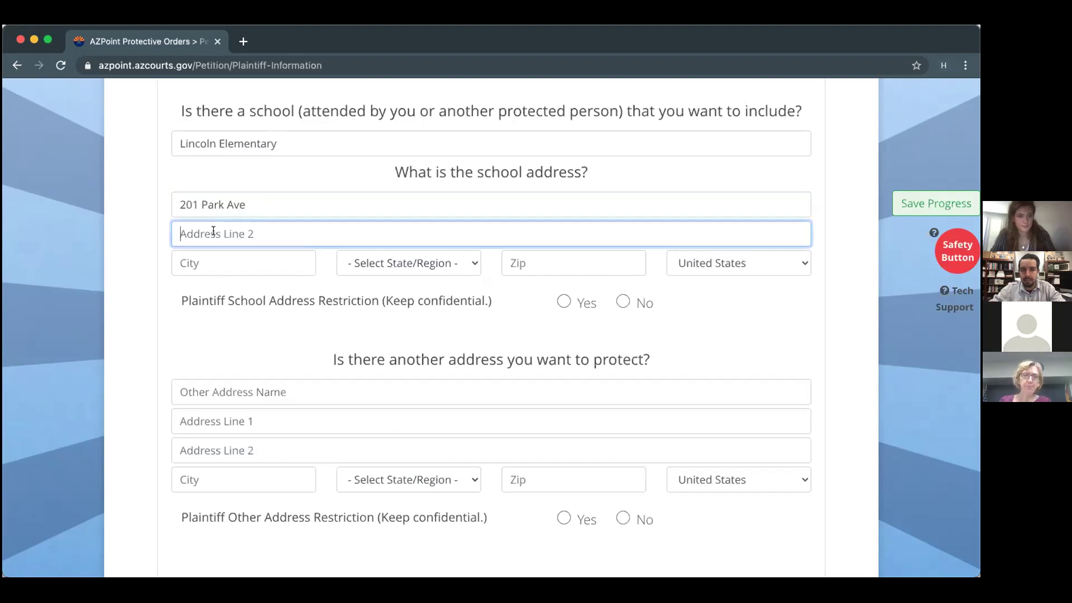
{"action": "type", "text": "Pre"}
{"action": "key", "text": "BackSpace"}
{"action": "key", "text": "BackSpace"}
{"action": "key", "text": "BackSpace"}
{"action": "left_click", "coordinate": [214, 259]}
{"action": "type", "text": "Prescott"}
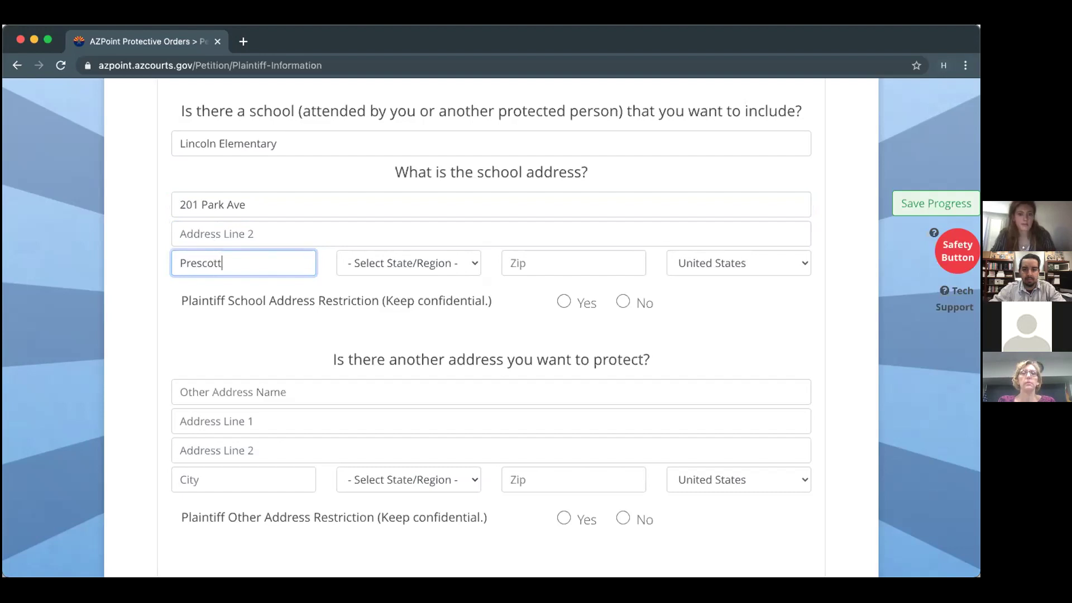
{"action": "left_click", "coordinate": [364, 259]}
{"action": "left_click", "coordinate": [364, 280]}
{"action": "left_click", "coordinate": [576, 268]}
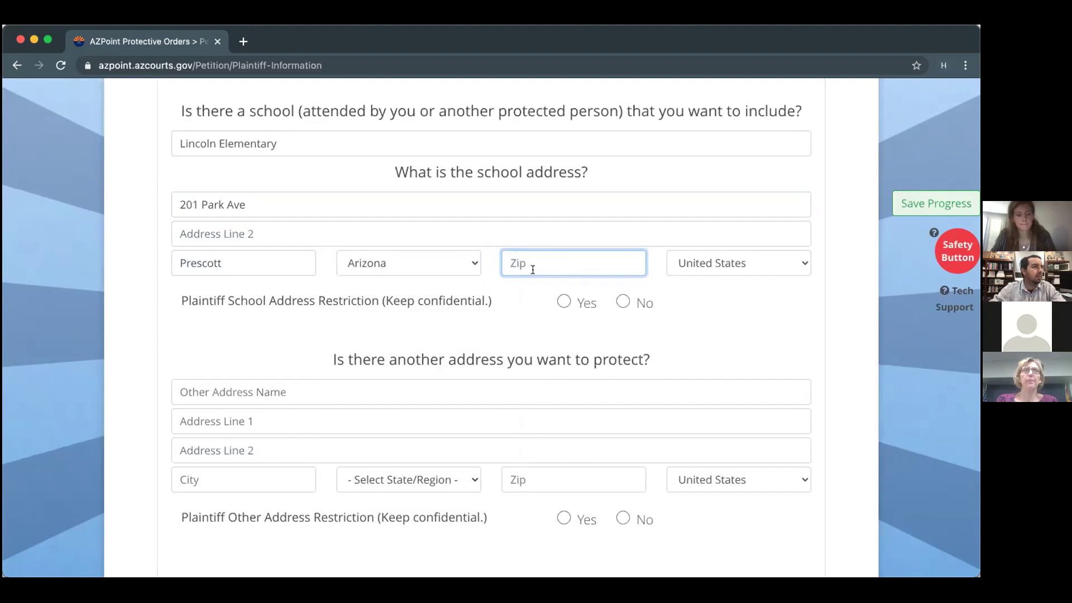
{"action": "type", "text": "86303"}
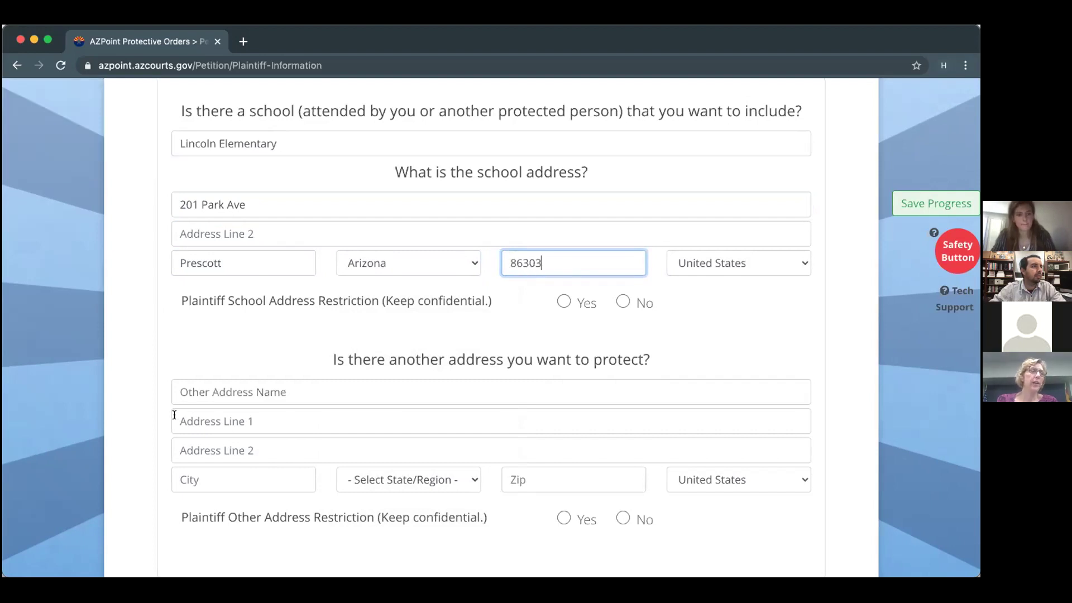
{"action": "scroll", "coordinate": [174, 415], "scroll_direction": "down", "scroll_amount": 3}
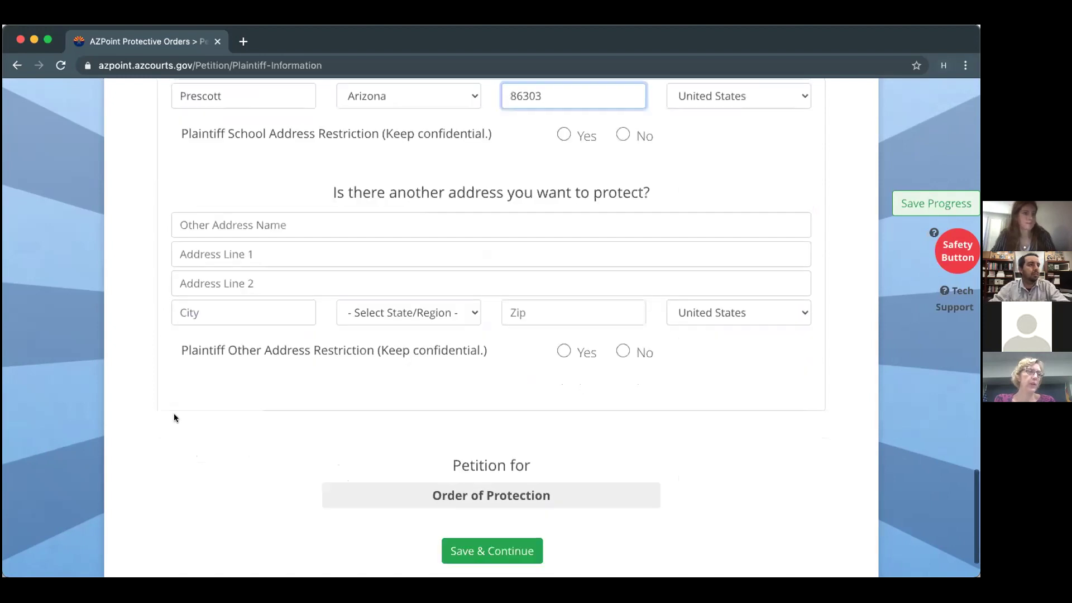
{"action": "scroll", "coordinate": [175, 417], "scroll_direction": "down", "scroll_amount": 2}
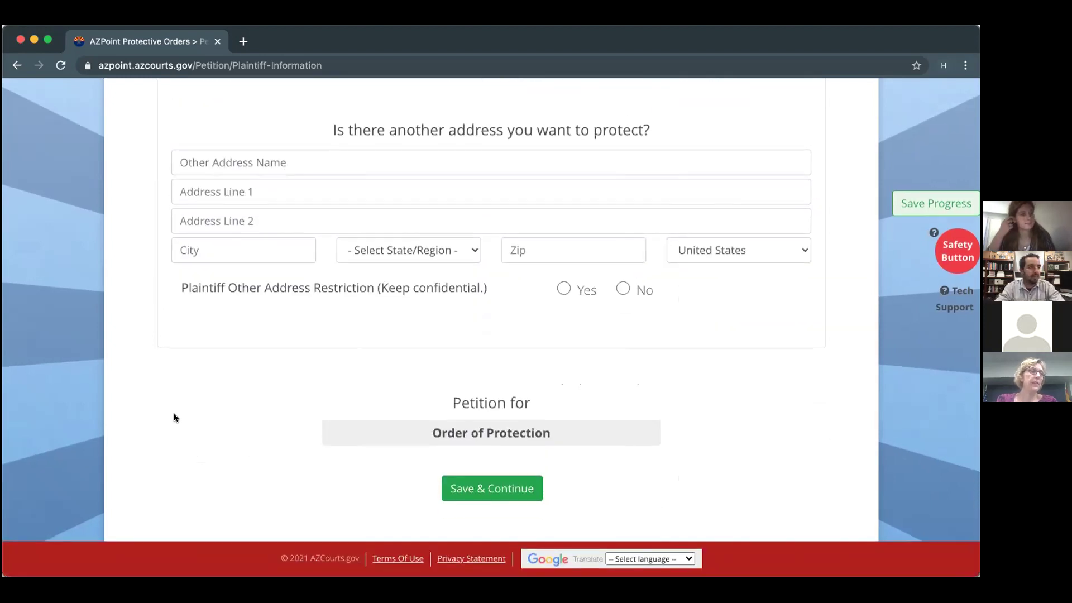
{"action": "scroll", "coordinate": [174, 417], "scroll_direction": "up", "scroll_amount": 4}
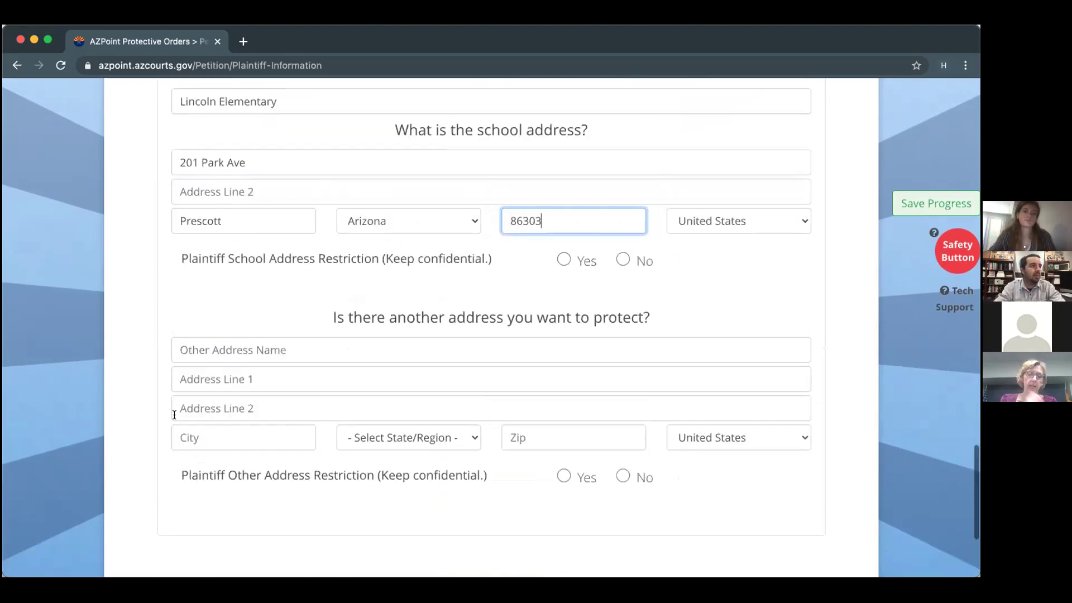
{"action": "scroll", "coordinate": [174, 415], "scroll_direction": "down", "scroll_amount": 3}
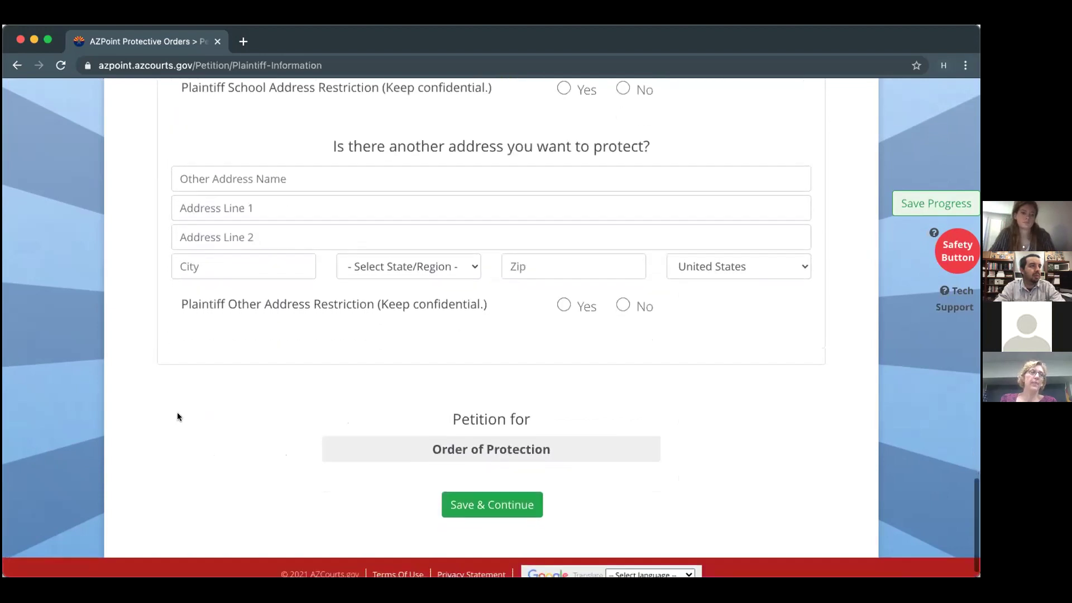
{"action": "scroll", "coordinate": [177, 417], "scroll_direction": "down", "scroll_amount": 1}
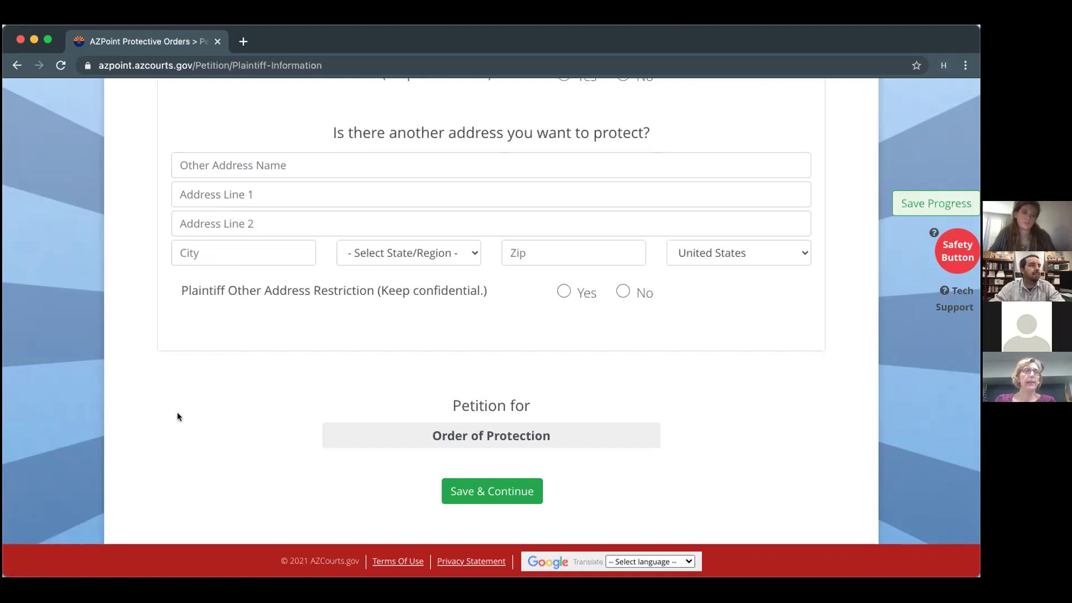
{"action": "scroll", "coordinate": [177, 413], "scroll_direction": "down", "scroll_amount": 1}
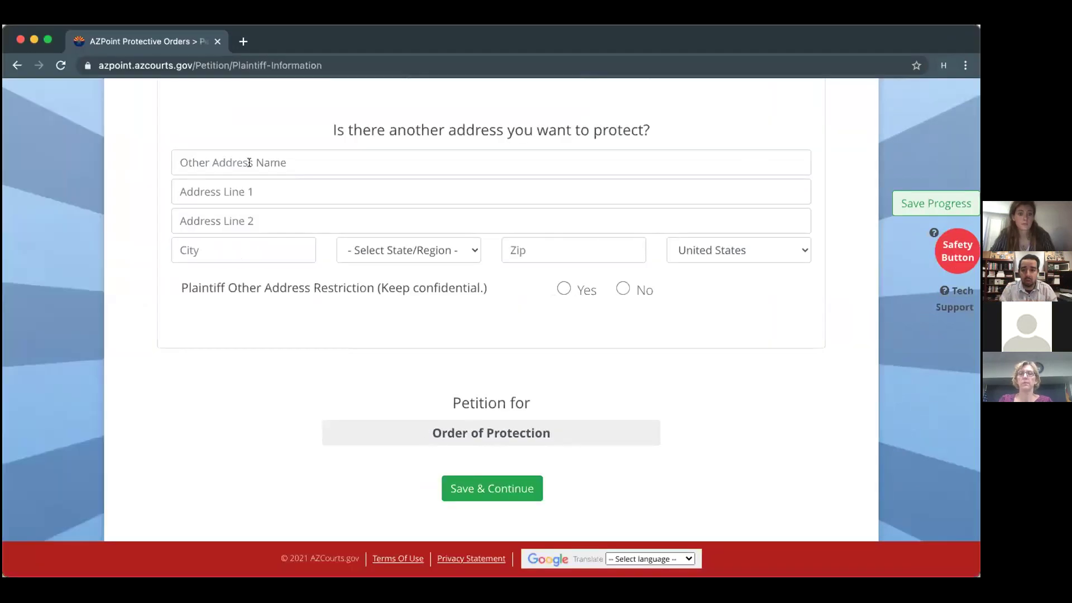
Add 'parent's address' with a pasted street, Prescott, Arizona, zip 86303.
{"action": "left_click", "coordinate": [144, 151]}
{"action": "type", "text": "parent's address"}
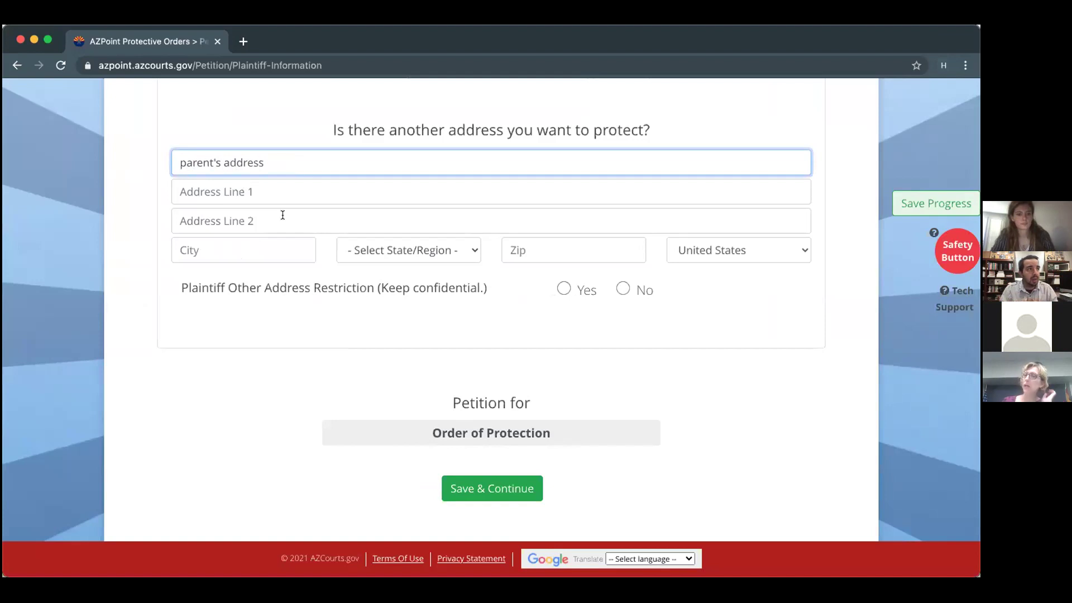
{"action": "left_click", "coordinate": [240, 194]}
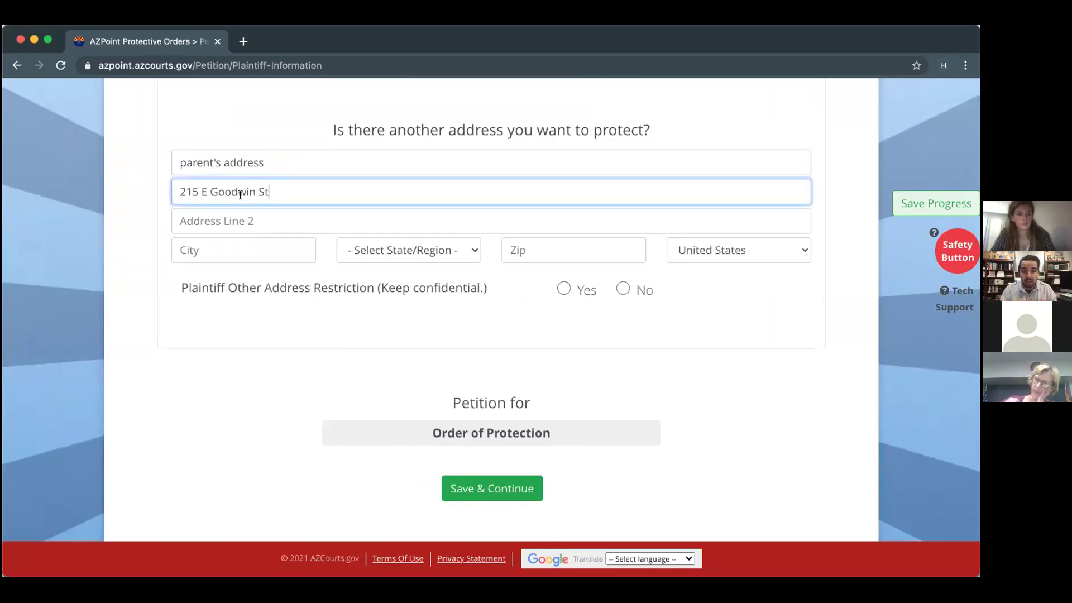
{"action": "left_click", "coordinate": [246, 250]}
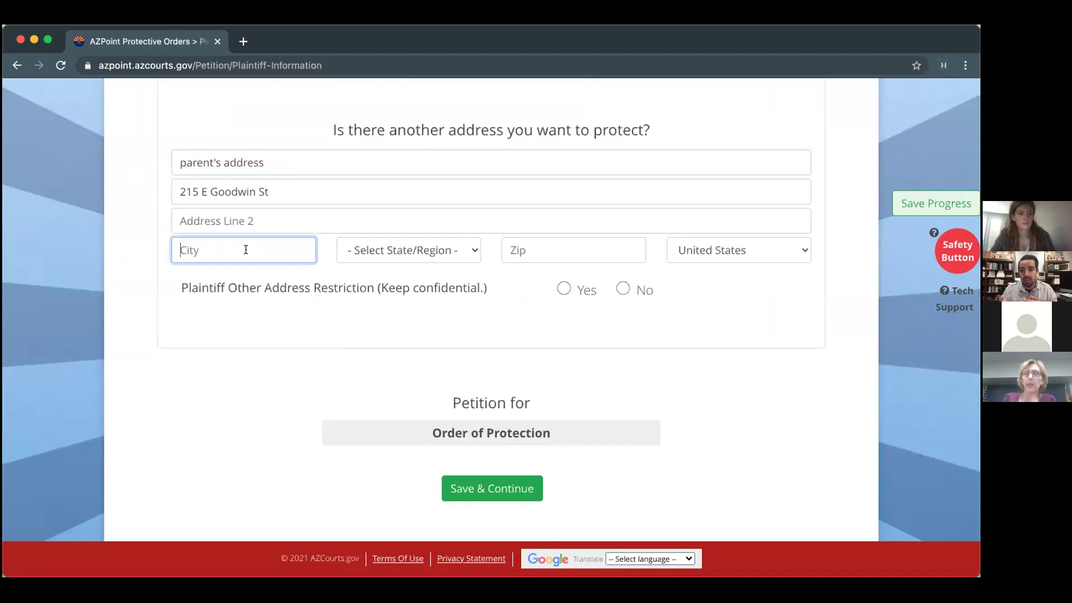
{"action": "type", "text": "Pre"}
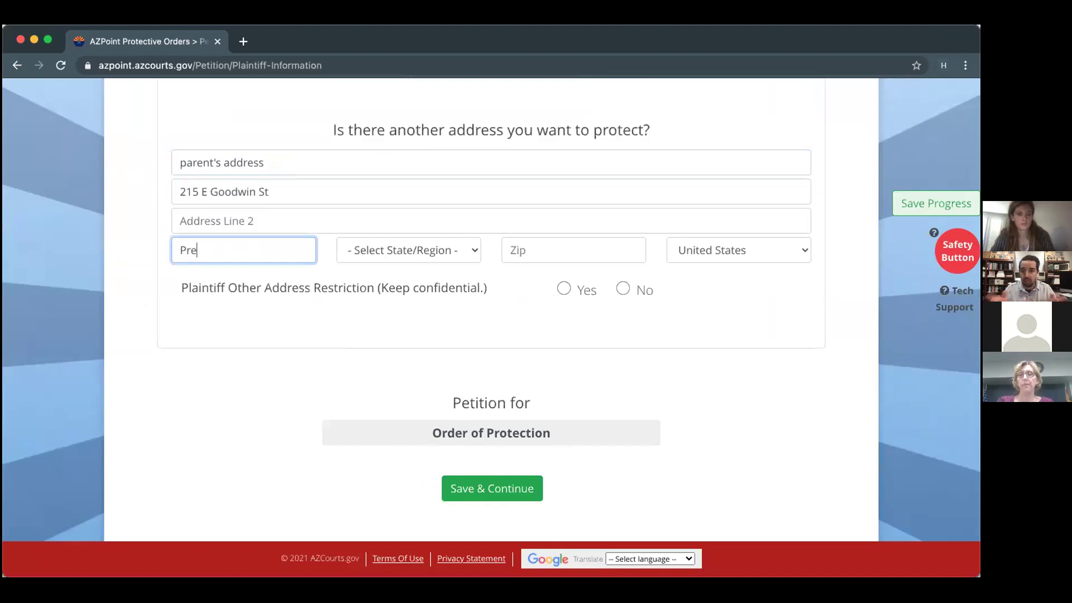
{"action": "type", "text": "scott"}
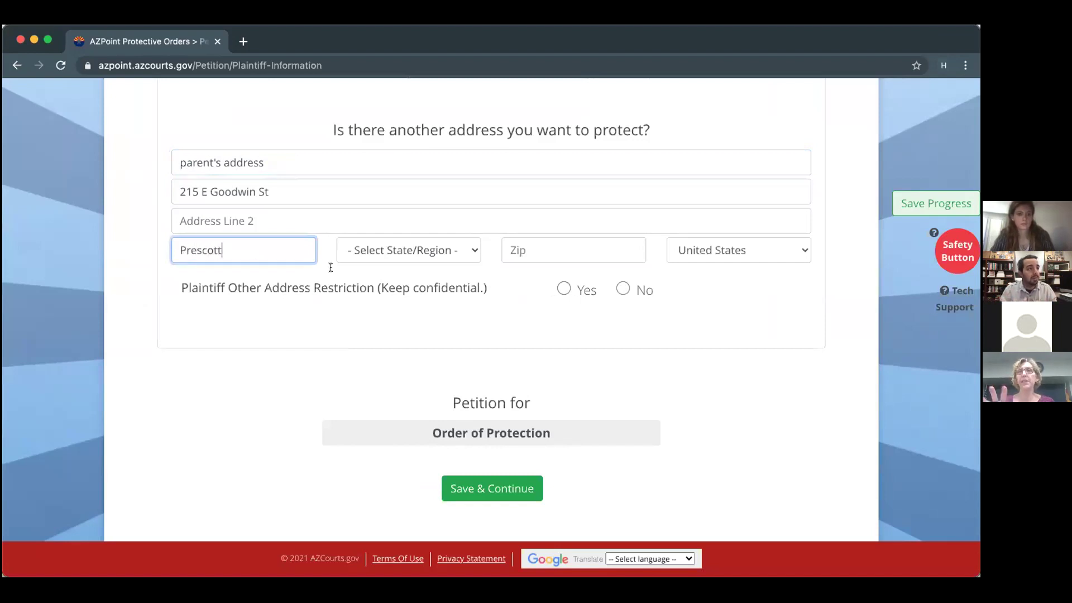
{"action": "left_click", "coordinate": [393, 242]}
{"action": "left_click", "coordinate": [380, 268]}
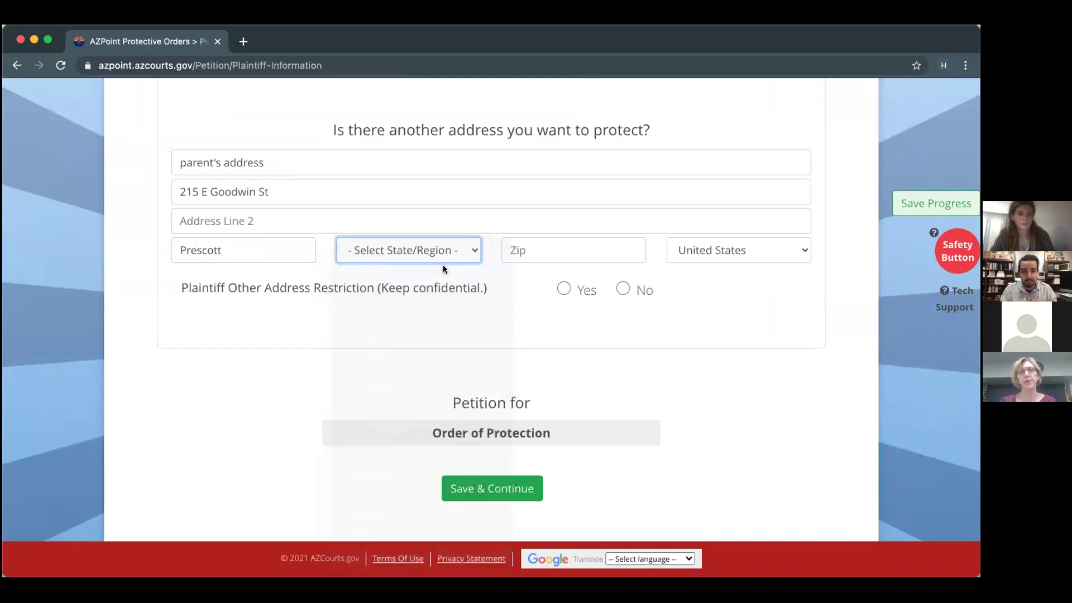
{"action": "left_click", "coordinate": [529, 259]}
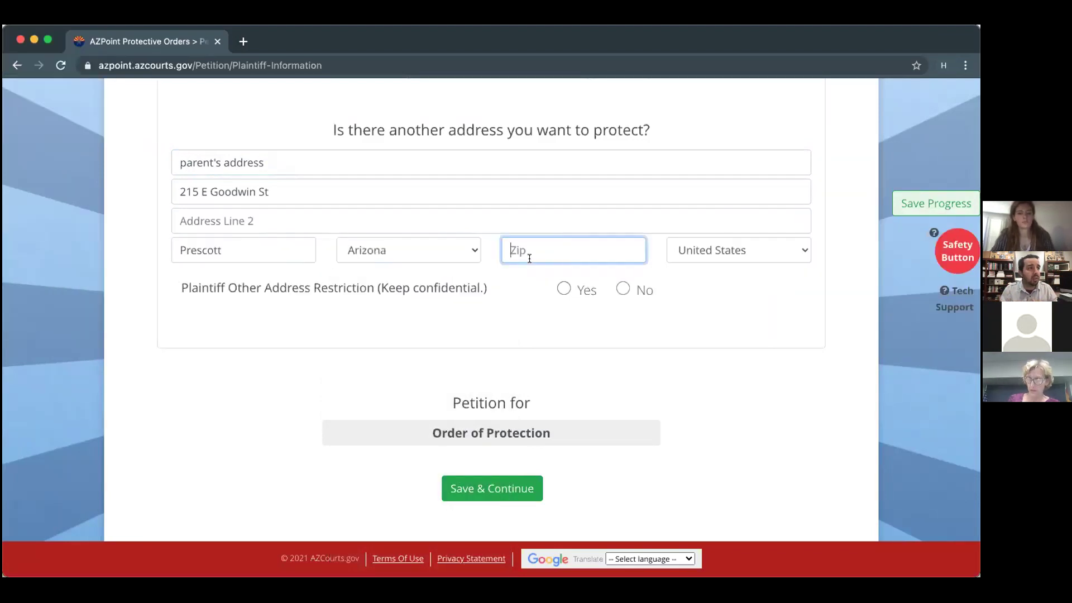
{"action": "type", "text": "86303"}
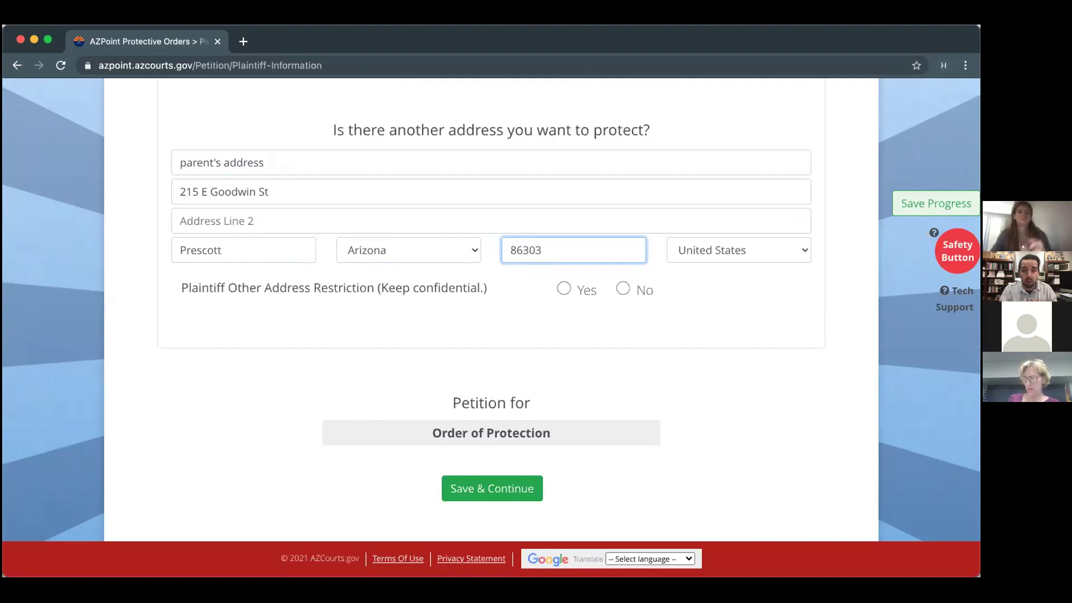
{"action": "scroll", "coordinate": [530, 259], "scroll_direction": "up", "scroll_amount": 1}
{"action": "scroll", "coordinate": [529, 259], "scroll_direction": "up", "scroll_amount": 15}
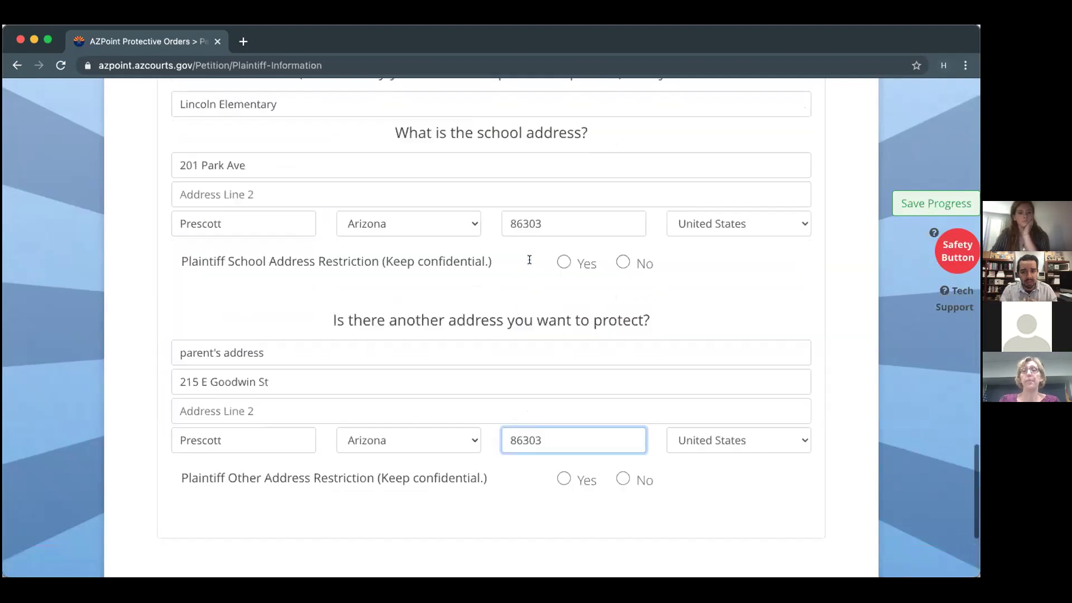
{"action": "scroll", "coordinate": [529, 259], "scroll_direction": "up", "scroll_amount": 5}
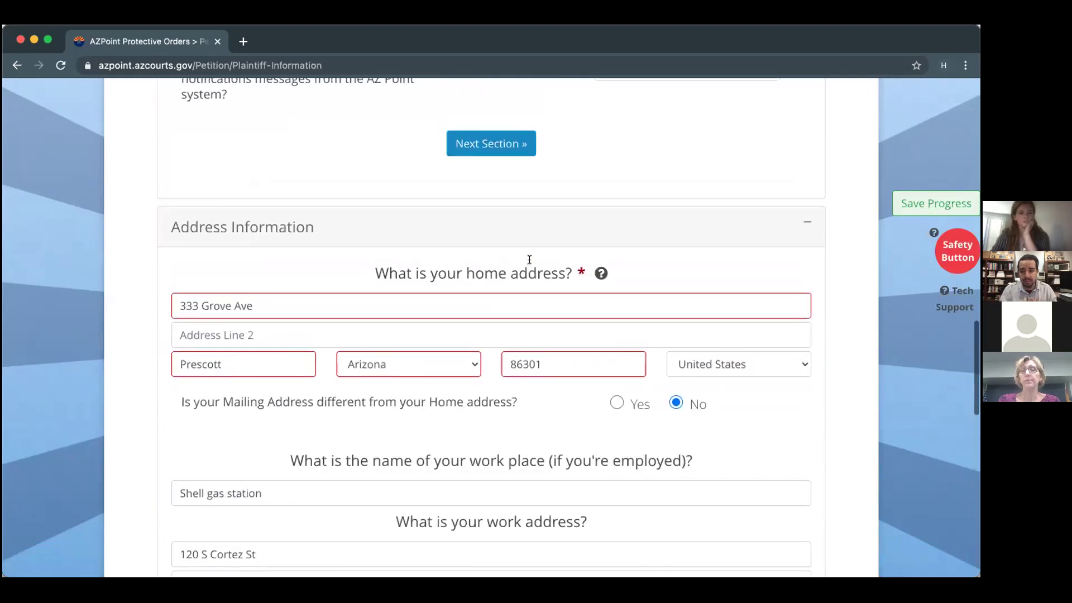
{"action": "scroll", "coordinate": [530, 259], "scroll_direction": "up", "scroll_amount": 10}
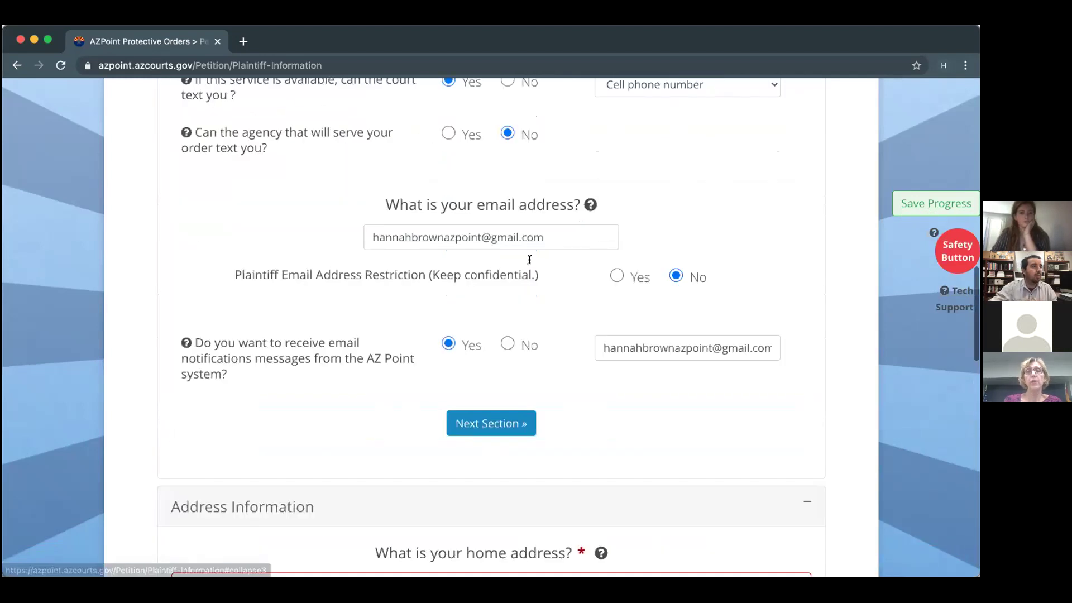
{"action": "mouse_move", "coordinate": [588, 374]}
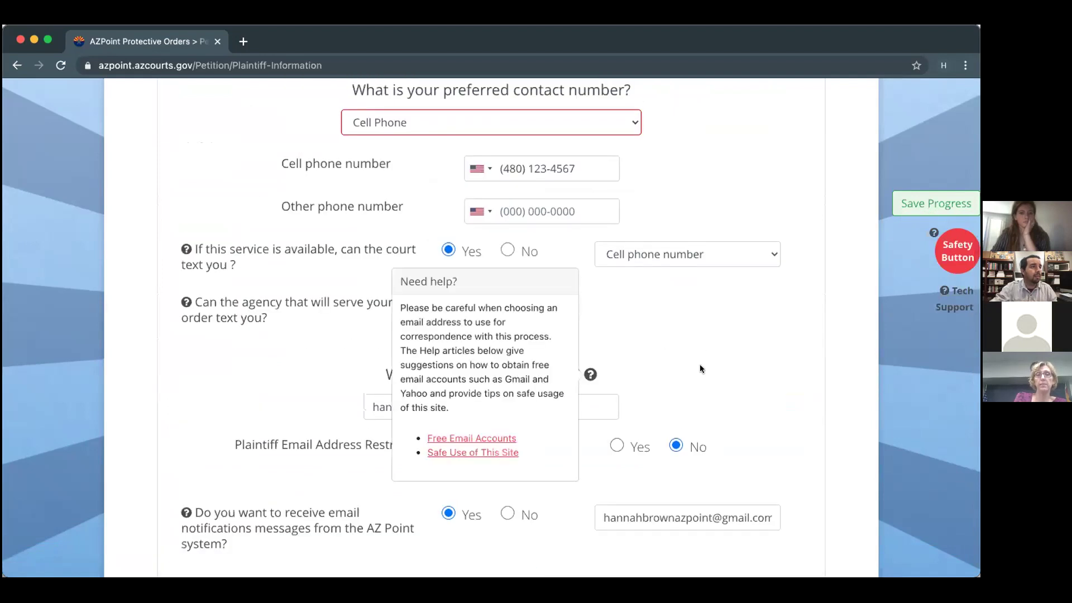
{"action": "scroll", "coordinate": [700, 367], "scroll_direction": "up", "scroll_amount": 10}
{"action": "scroll", "coordinate": [701, 368], "scroll_direction": "down", "scroll_amount": 10}
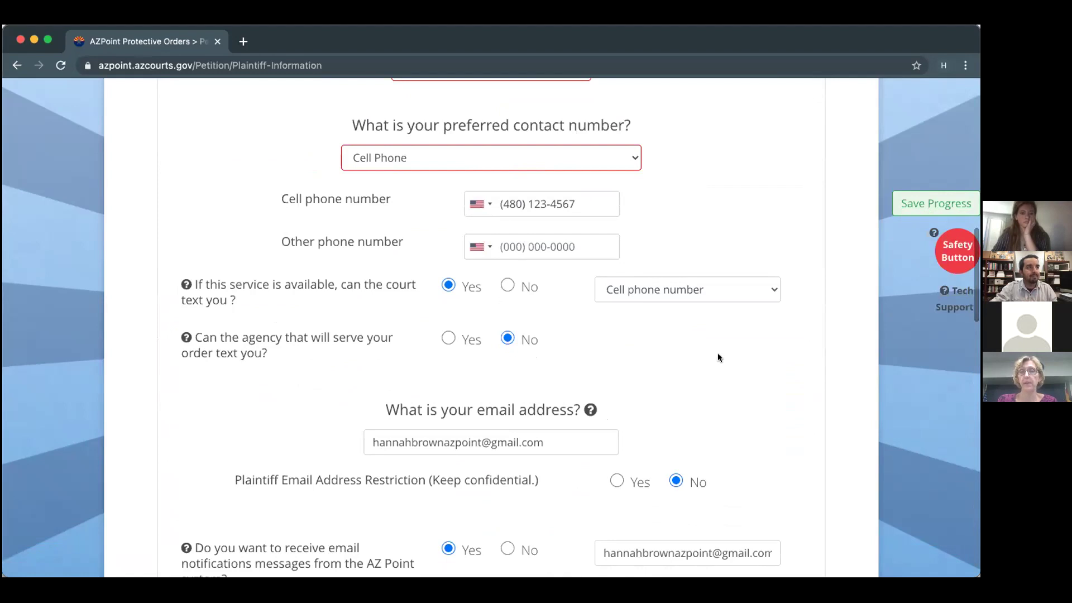
{"action": "scroll", "coordinate": [718, 353], "scroll_direction": "down", "scroll_amount": 4}
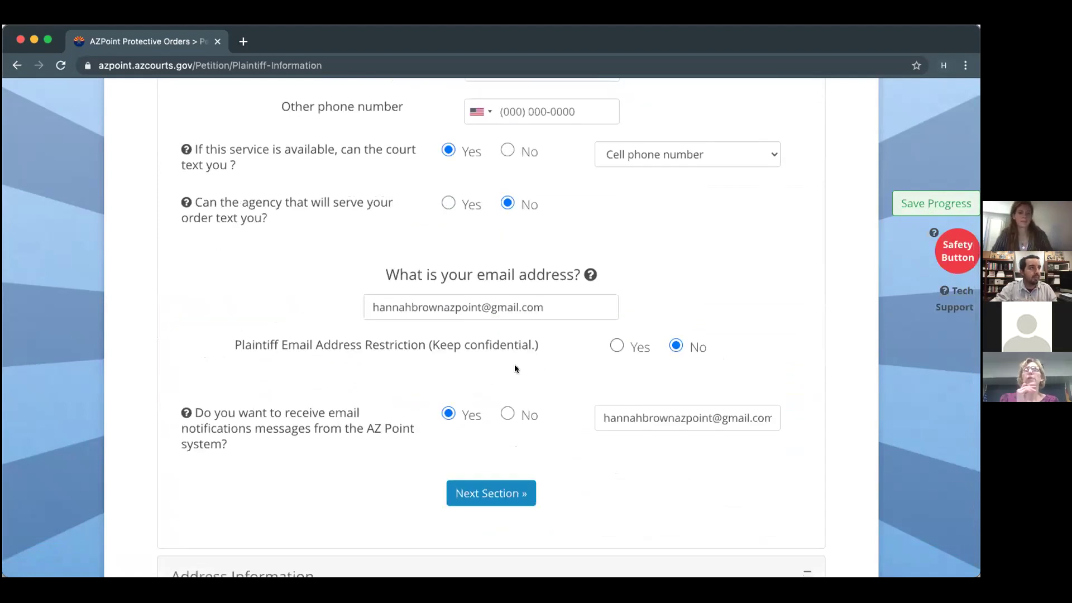
{"action": "scroll", "coordinate": [514, 369], "scroll_direction": "down", "scroll_amount": 1}
{"action": "scroll", "coordinate": [514, 369], "scroll_direction": "up", "scroll_amount": 2}
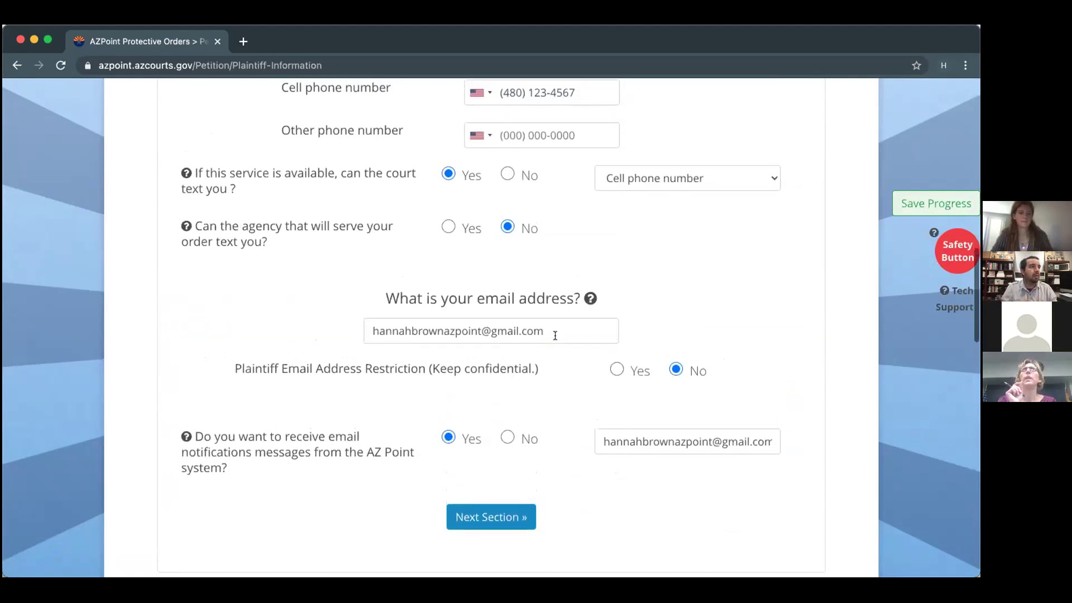
{"action": "scroll", "coordinate": [555, 335], "scroll_direction": "up", "scroll_amount": 2}
{"action": "scroll", "coordinate": [555, 337], "scroll_direction": "up", "scroll_amount": 2}
{"action": "scroll", "coordinate": [555, 336], "scroll_direction": "up", "scroll_amount": 4}
{"action": "scroll", "coordinate": [555, 337], "scroll_direction": "down", "scroll_amount": 5}
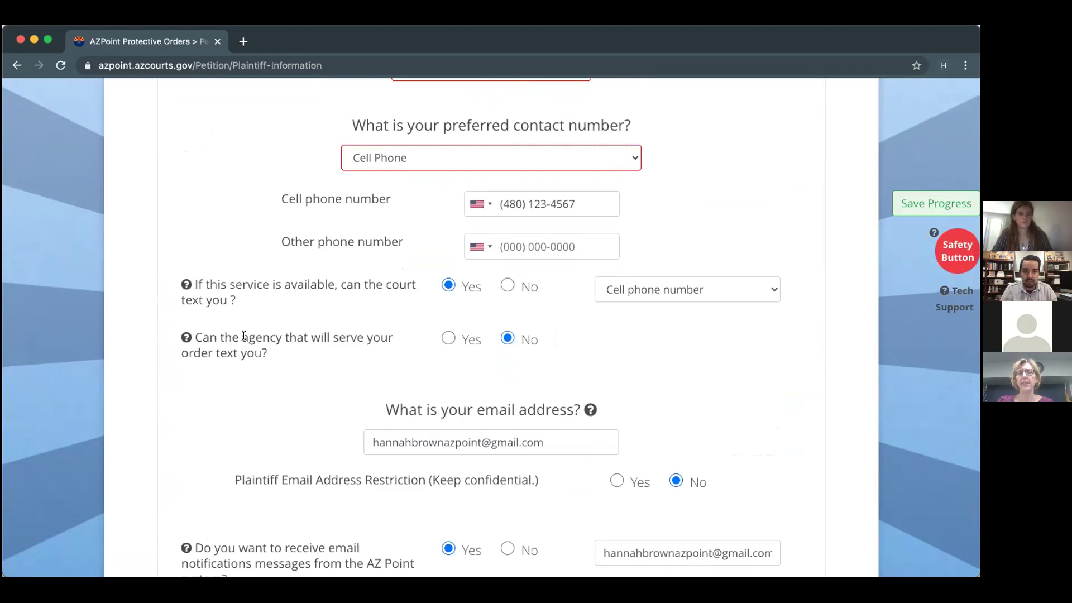
{"action": "scroll", "coordinate": [244, 336], "scroll_direction": "up", "scroll_amount": 3}
{"action": "scroll", "coordinate": [244, 336], "scroll_direction": "down", "scroll_amount": 1}
{"action": "scroll", "coordinate": [243, 335], "scroll_direction": "down", "scroll_amount": 3}
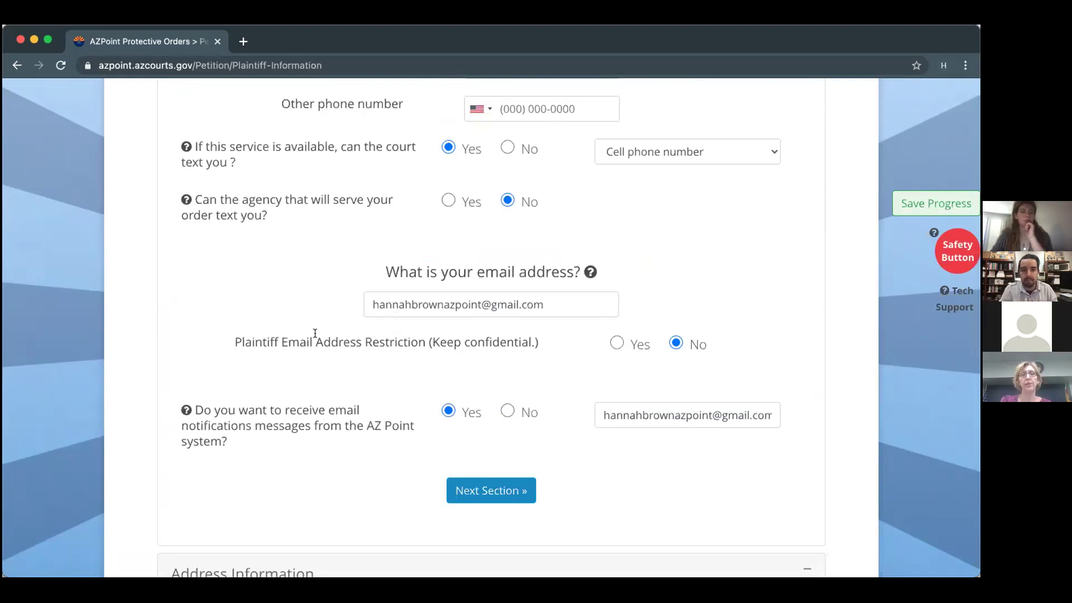
Keep court texting at Yes and let the serving agency text the Cell phone number.
{"action": "left_click", "coordinate": [507, 148]}
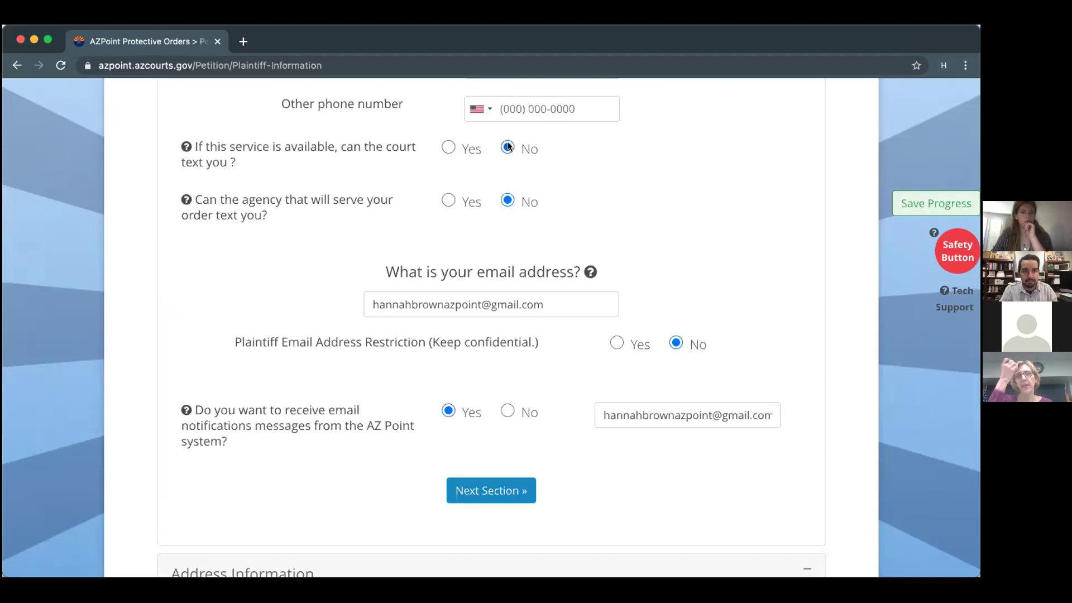
{"action": "left_click", "coordinate": [448, 147]}
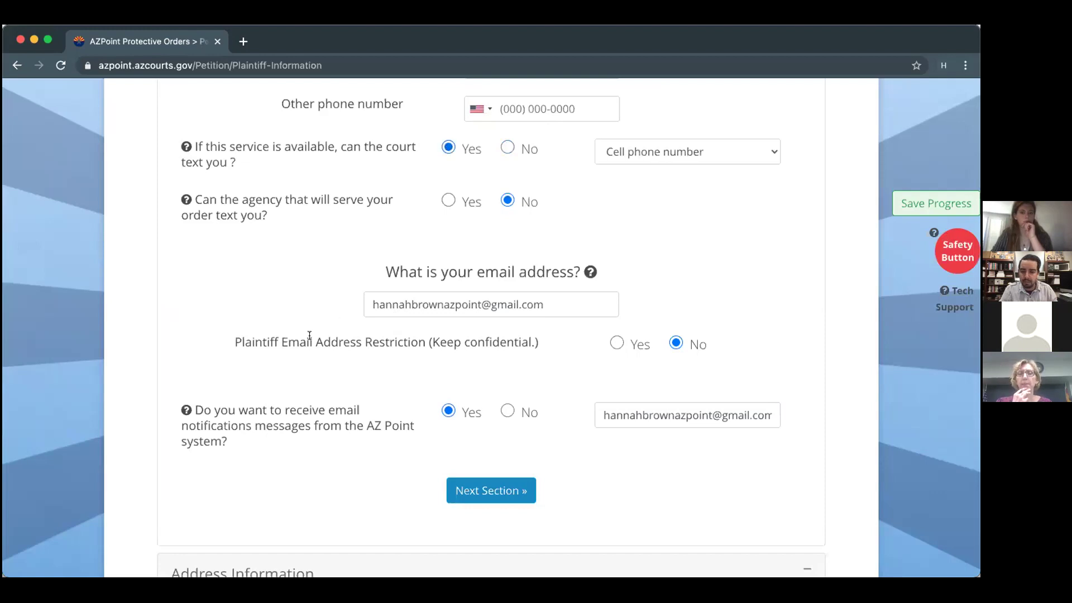
{"action": "left_click", "coordinate": [447, 199]}
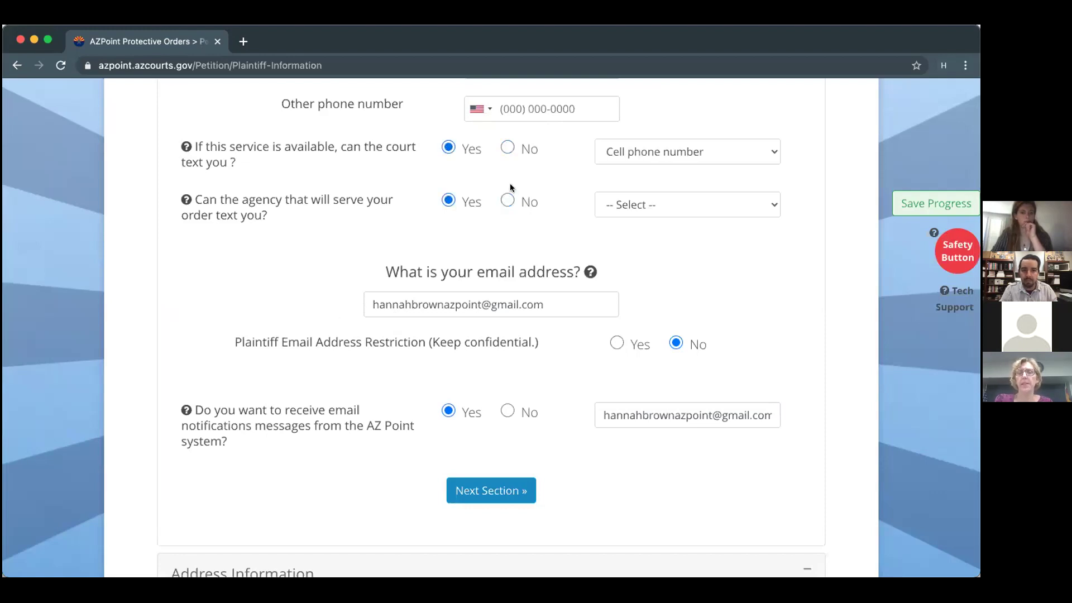
{"action": "left_click", "coordinate": [508, 200]}
{"action": "left_click", "coordinate": [449, 201]}
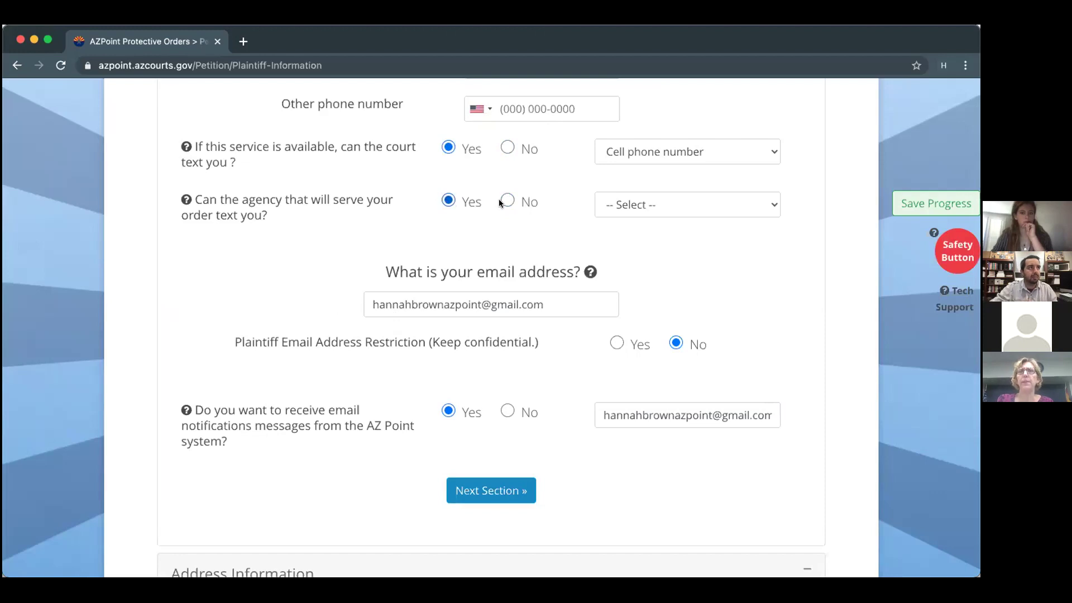
{"action": "left_click", "coordinate": [672, 208]}
{"action": "left_click", "coordinate": [668, 224]}
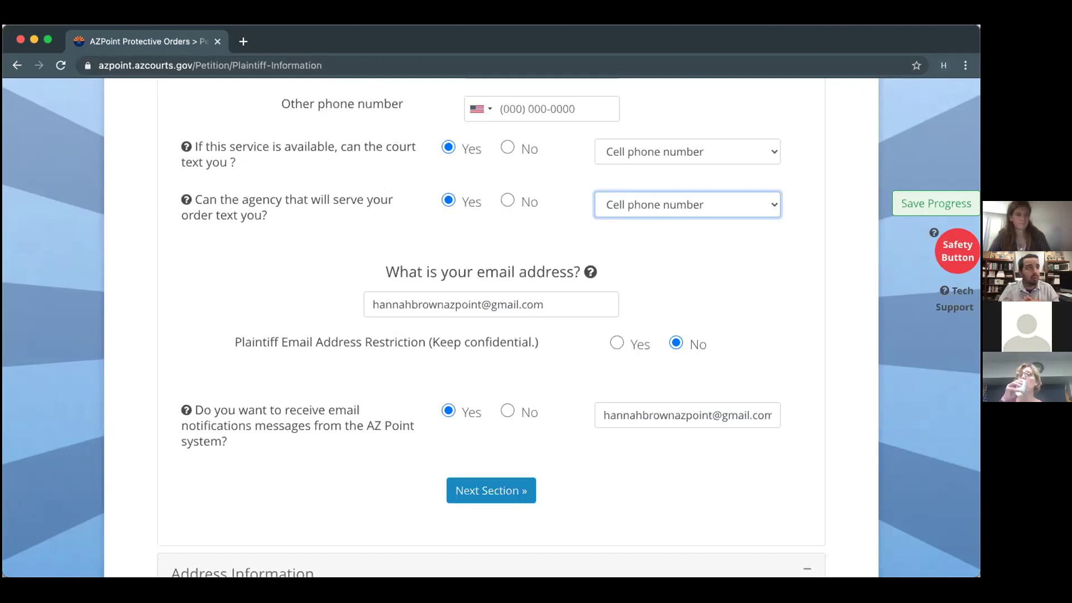
{"action": "scroll", "coordinate": [215, 244], "scroll_direction": "down", "scroll_amount": 10}
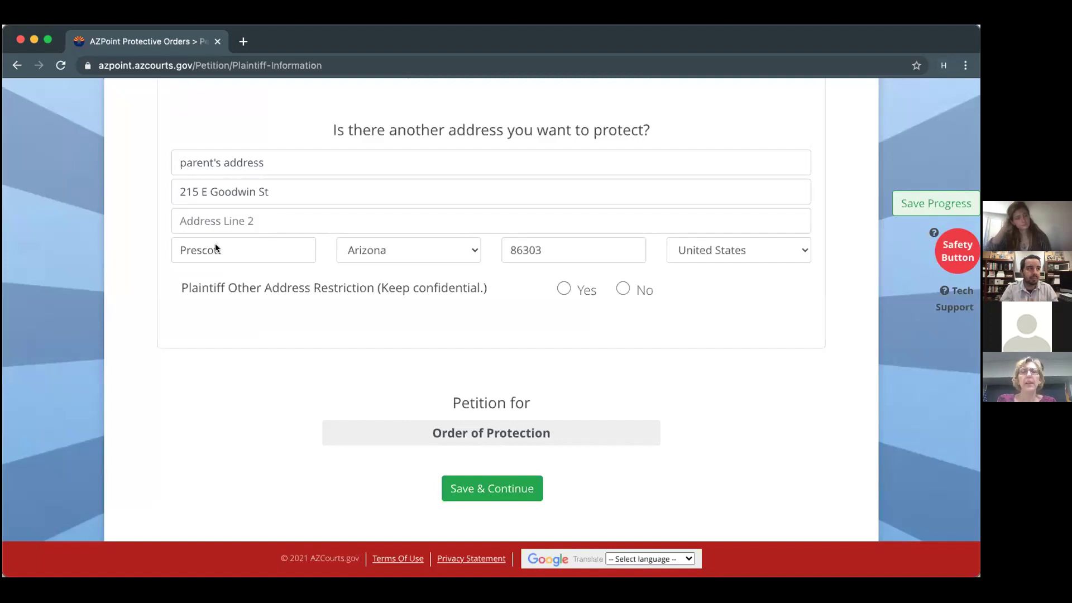
Open Petition Information, try PARENT OF A CHILD IN COMMON and RELATIVE, then restore LIVE TOGETHER – INTIMATE PARTNERS.
{"action": "scroll", "coordinate": [216, 248], "scroll_direction": "up", "scroll_amount": 20}
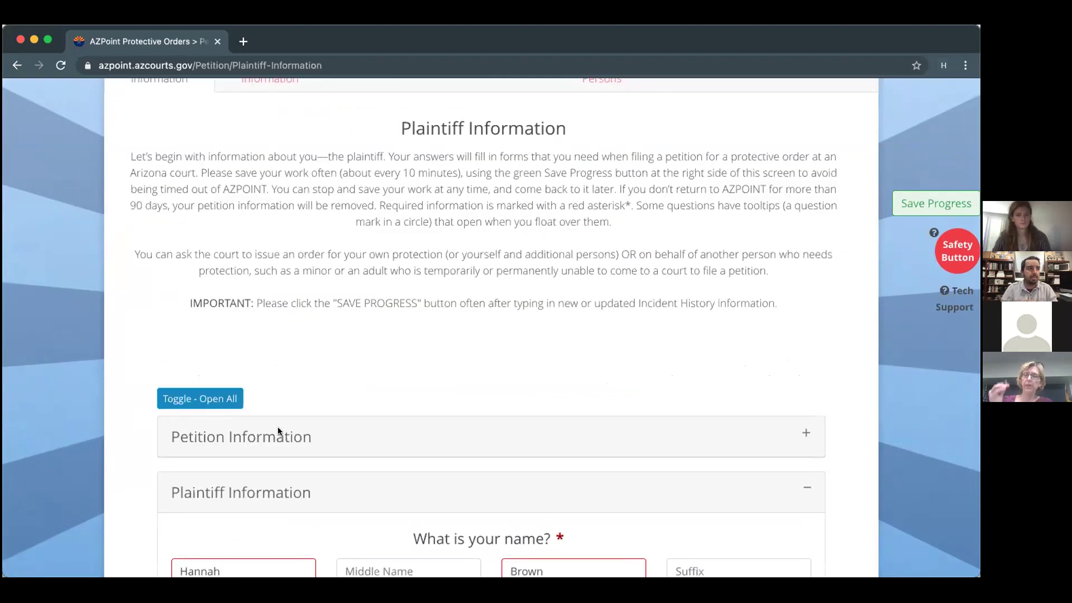
{"action": "left_click", "coordinate": [276, 434]}
{"action": "scroll", "coordinate": [277, 430], "scroll_direction": "down", "scroll_amount": 2}
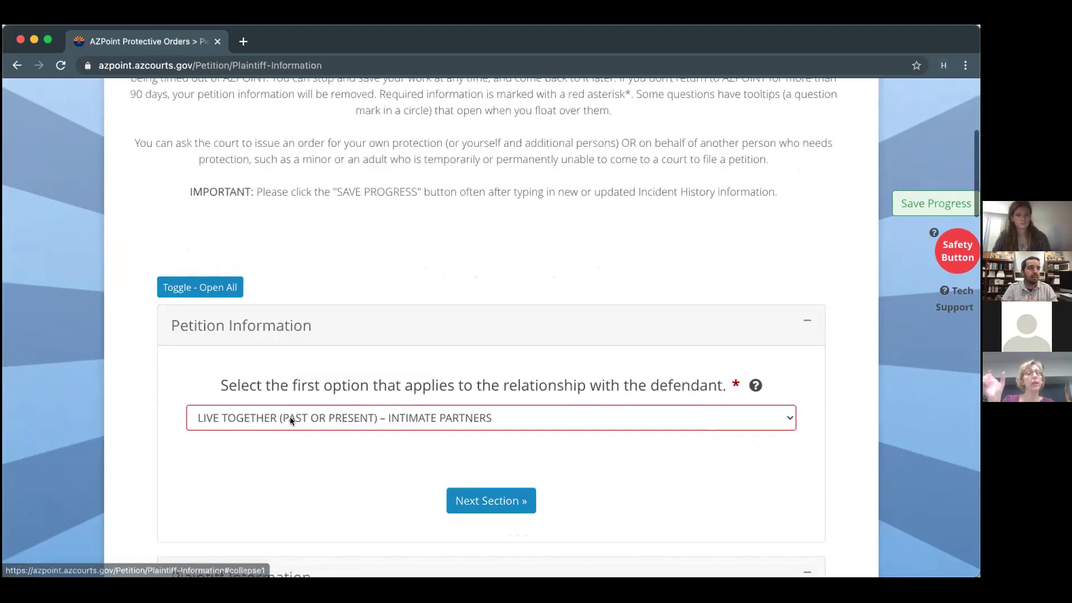
{"action": "left_click", "coordinate": [290, 418]}
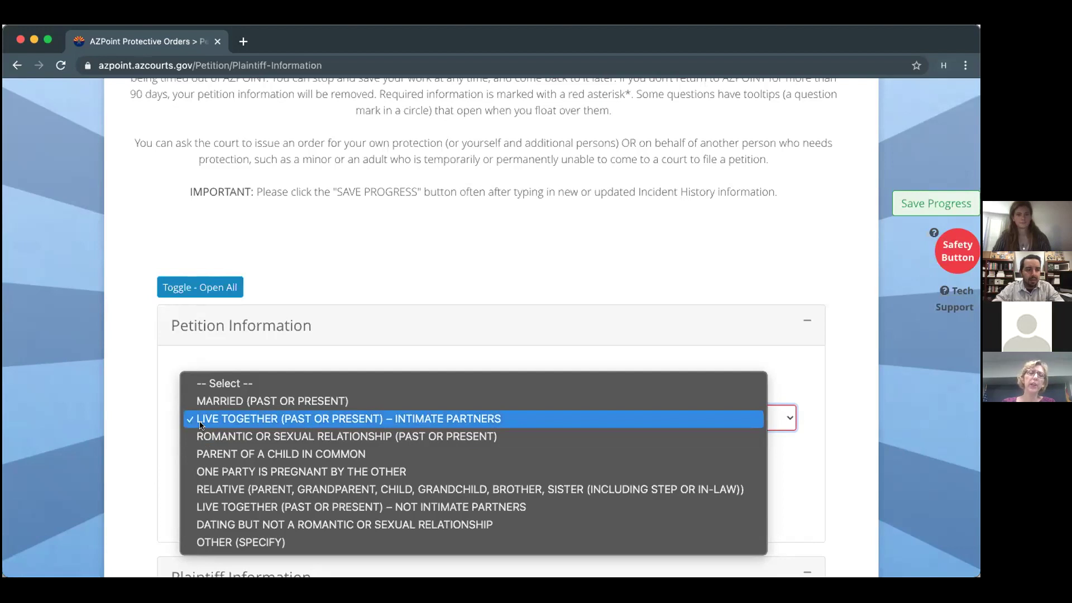
{"action": "left_click", "coordinate": [237, 452]}
{"action": "left_click", "coordinate": [247, 427]}
{"action": "left_click", "coordinate": [249, 454]}
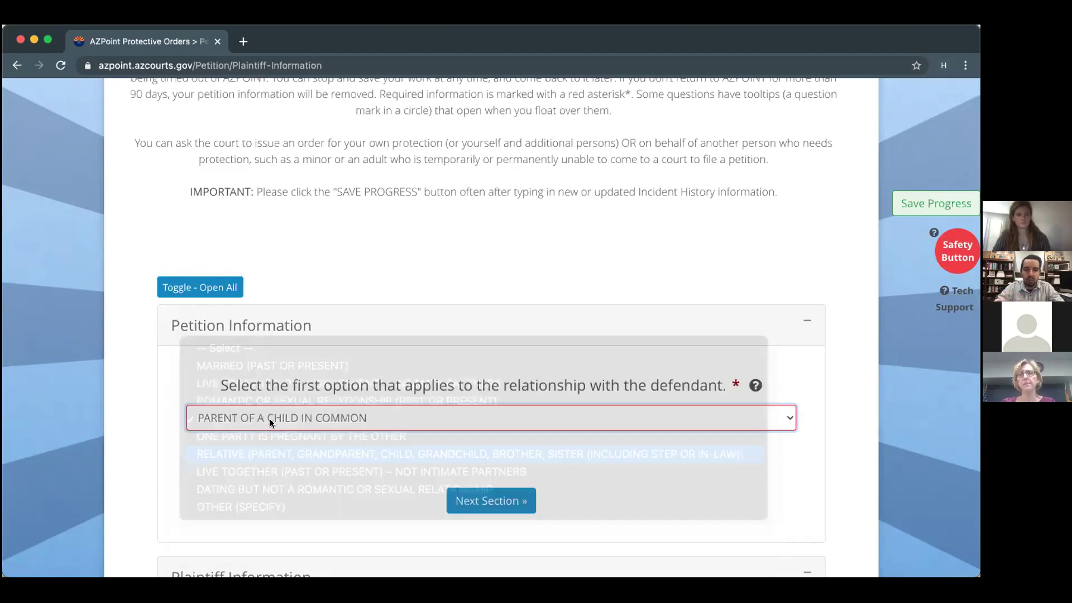
{"action": "left_click", "coordinate": [251, 419]}
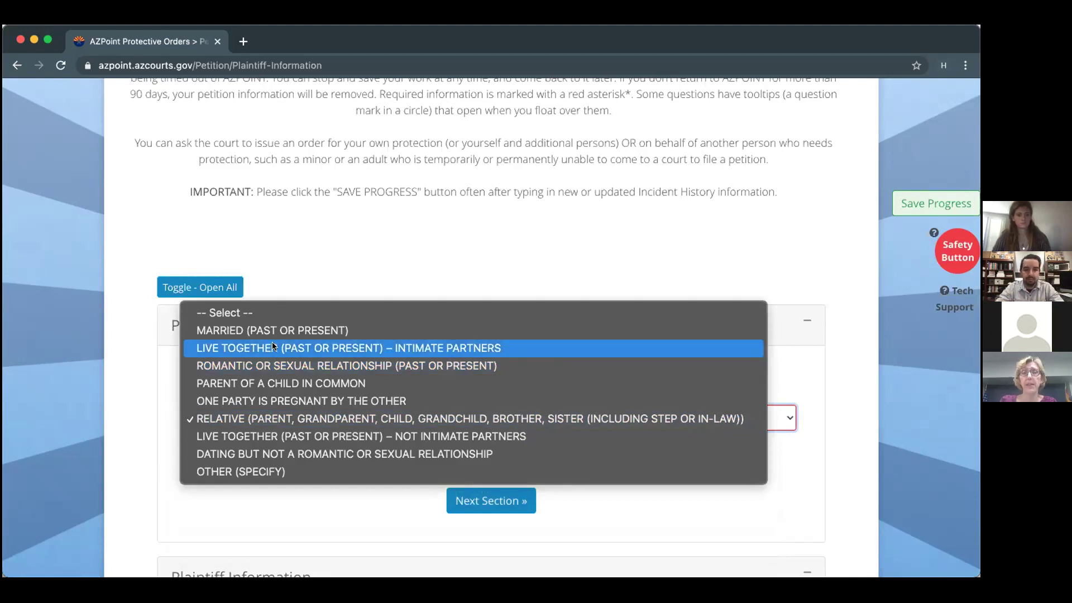
{"action": "left_click", "coordinate": [273, 347]}
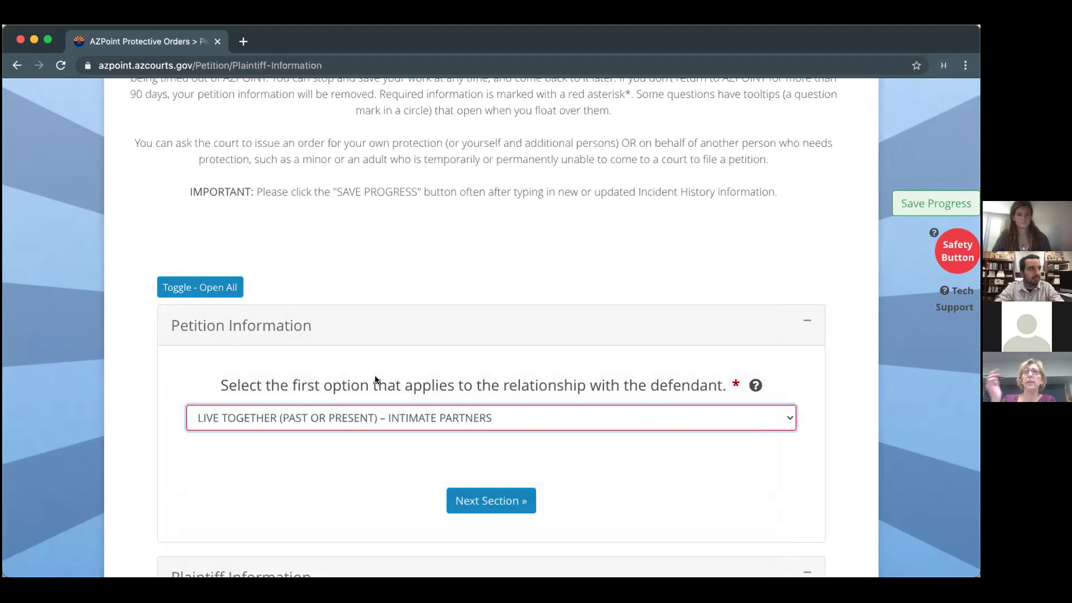
{"action": "scroll", "coordinate": [440, 396], "scroll_direction": "down", "scroll_amount": 3}
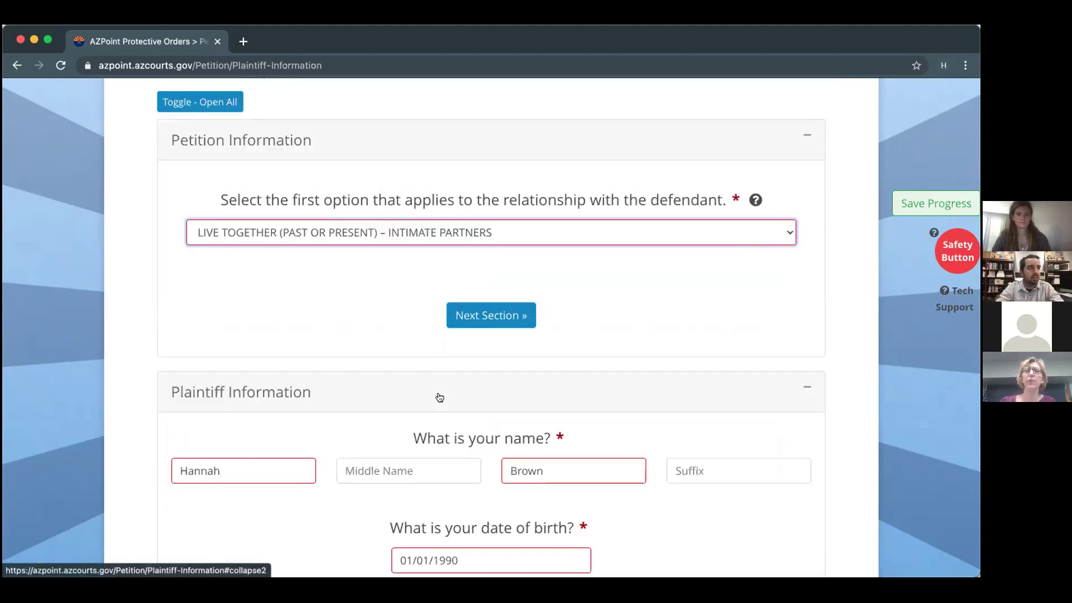
{"action": "mouse_move", "coordinate": [753, 199]}
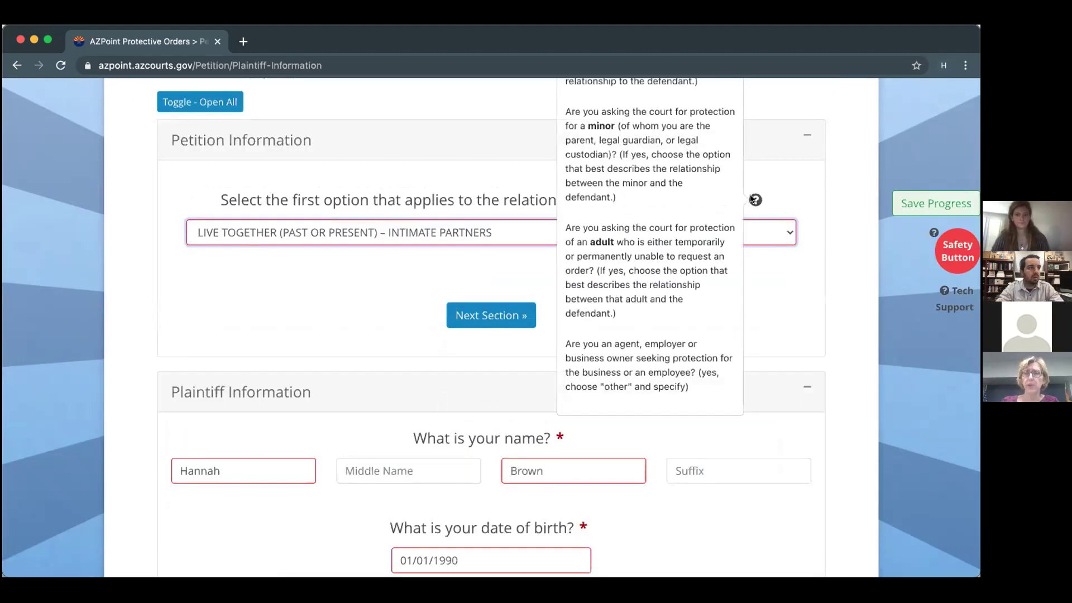
{"action": "scroll", "coordinate": [752, 199], "scroll_direction": "up", "scroll_amount": 1}
{"action": "scroll", "coordinate": [751, 200], "scroll_direction": "up", "scroll_amount": 3}
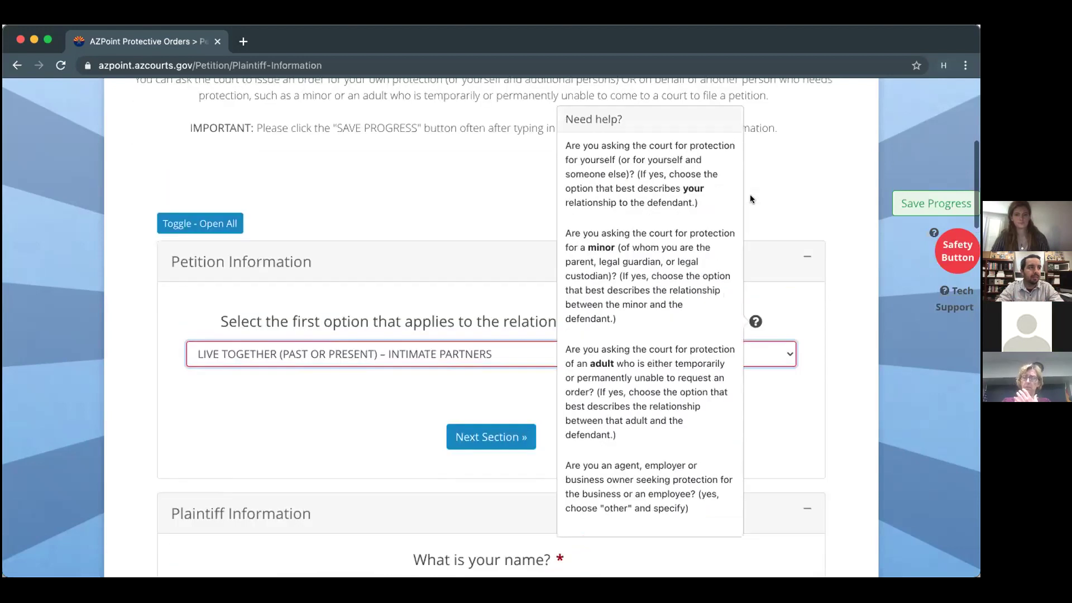
{"action": "mouse_move", "coordinate": [751, 331]}
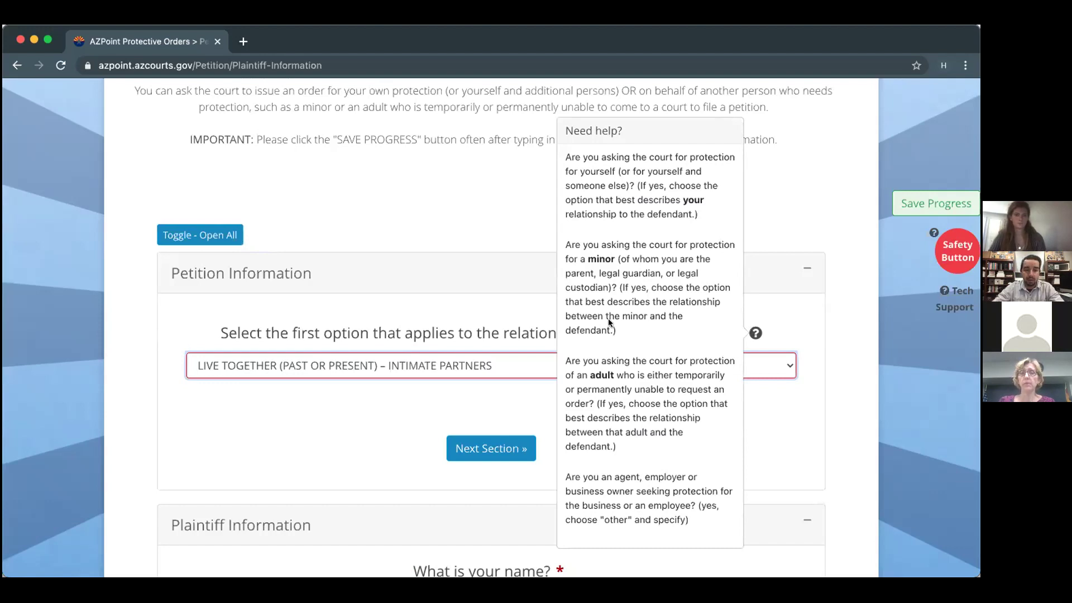
{"action": "scroll", "coordinate": [346, 491], "scroll_direction": "down", "scroll_amount": 20}
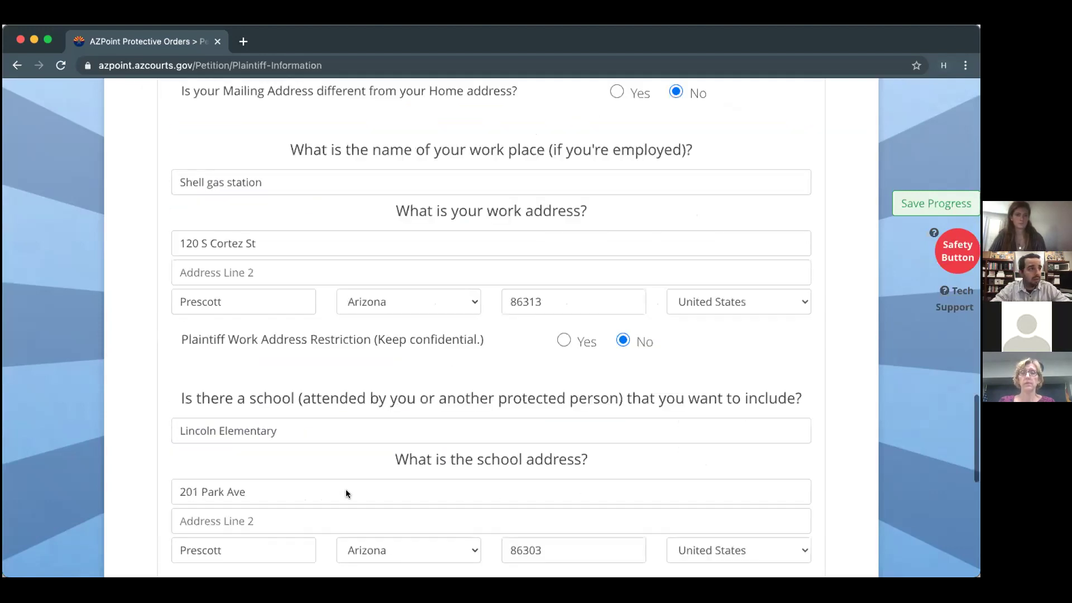
Use Save & Continue on the Plaintiff Information page to reach Defendant Information.
{"action": "left_click", "coordinate": [494, 485]}
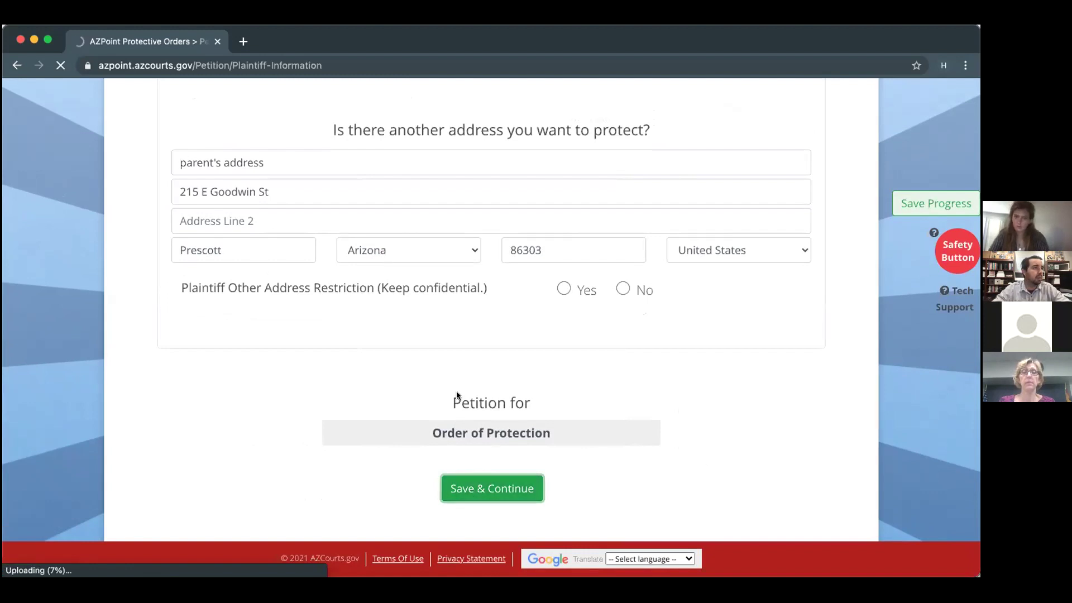
{"action": "scroll", "coordinate": [434, 228], "scroll_direction": "up", "scroll_amount": 20}
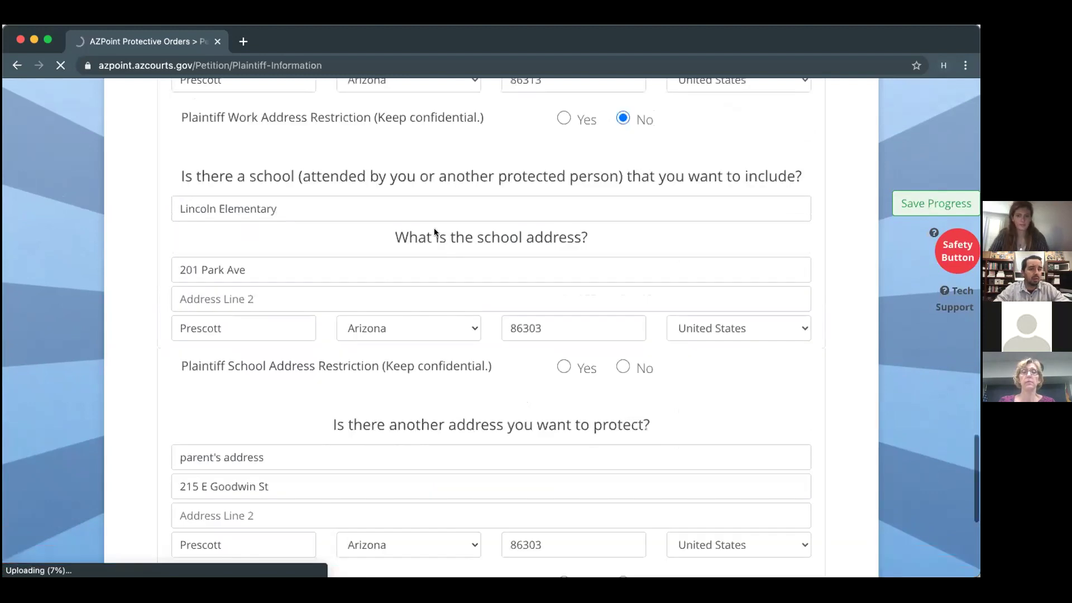
{"action": "scroll", "coordinate": [434, 228], "scroll_direction": "down", "scroll_amount": 20}
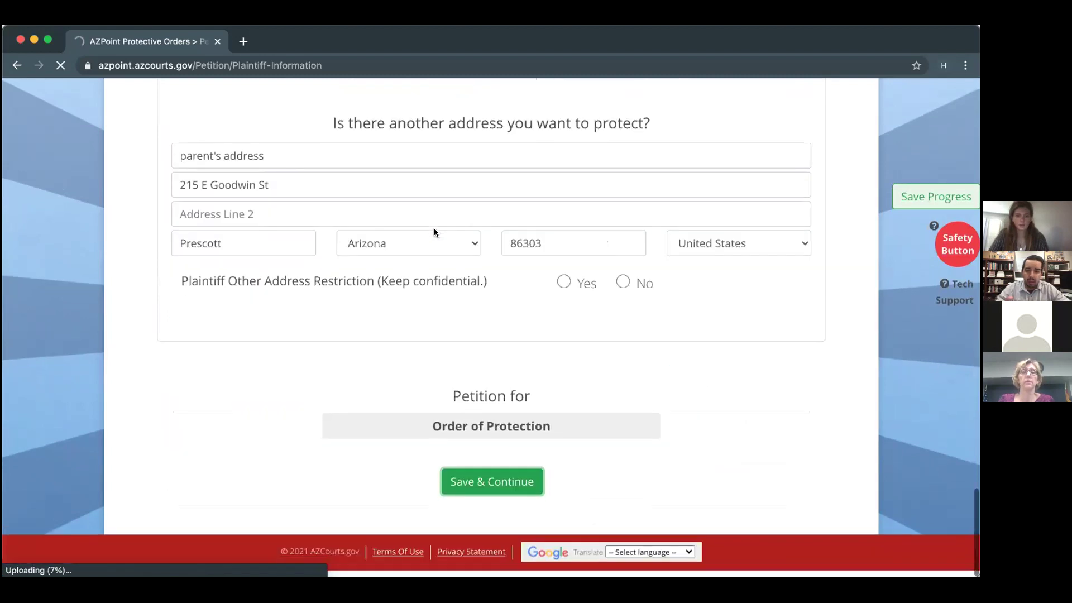
{"action": "left_click", "coordinate": [494, 491]}
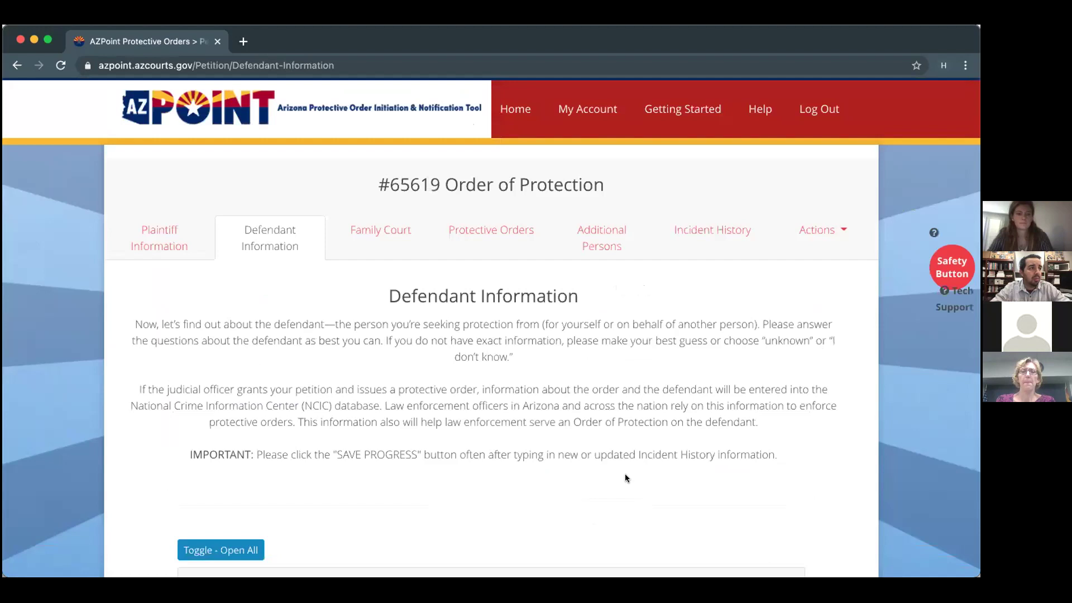
{"action": "scroll", "coordinate": [614, 476], "scroll_direction": "down", "scroll_amount": 2}
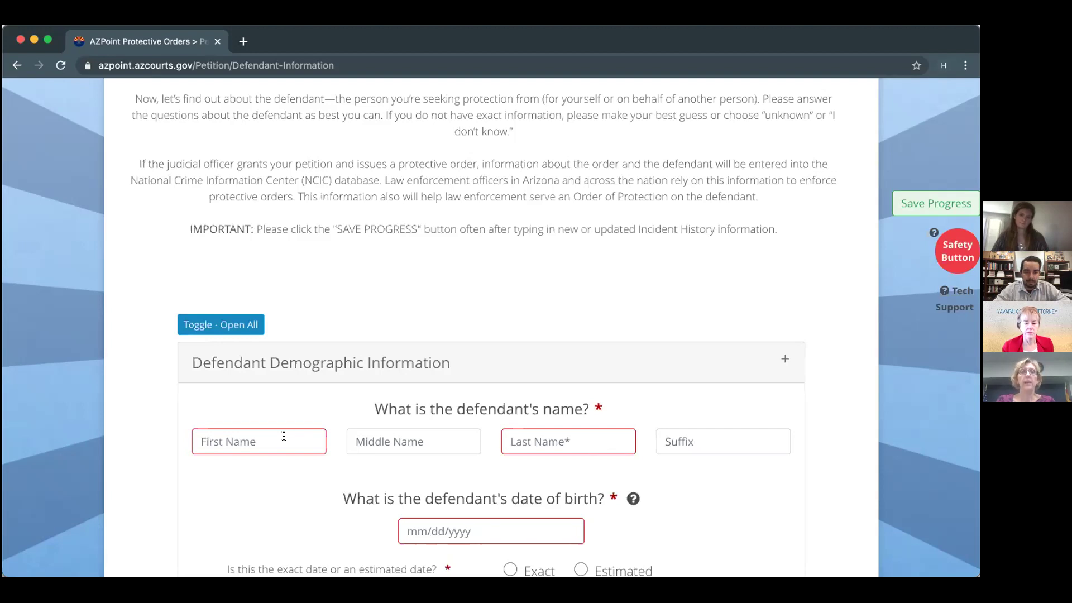
{"action": "scroll", "coordinate": [284, 436], "scroll_direction": "down", "scroll_amount": 3}
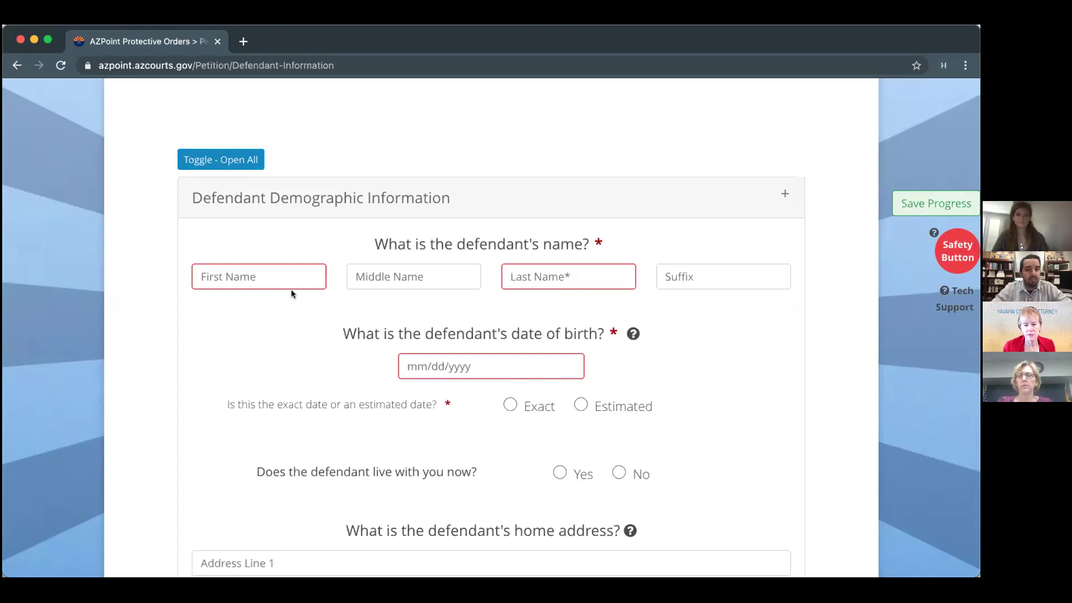
{"action": "scroll", "coordinate": [292, 292], "scroll_direction": "up", "scroll_amount": 7}
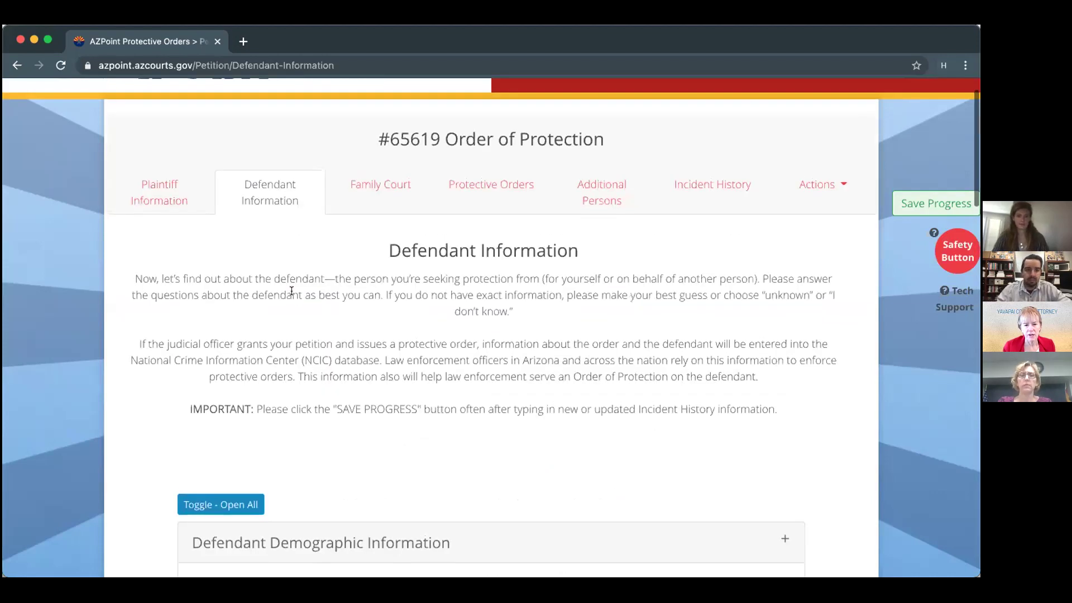
{"action": "scroll", "coordinate": [291, 291], "scroll_direction": "up", "scroll_amount": 1}
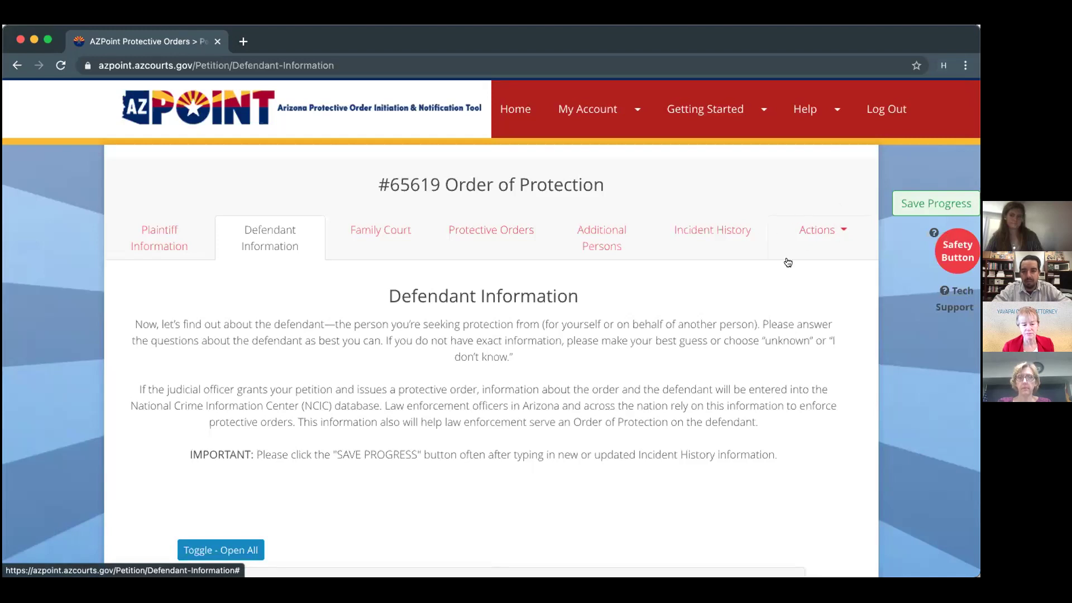
Enter the defendant's first and last name.
{"action": "scroll", "coordinate": [751, 373], "scroll_direction": "down", "scroll_amount": 5}
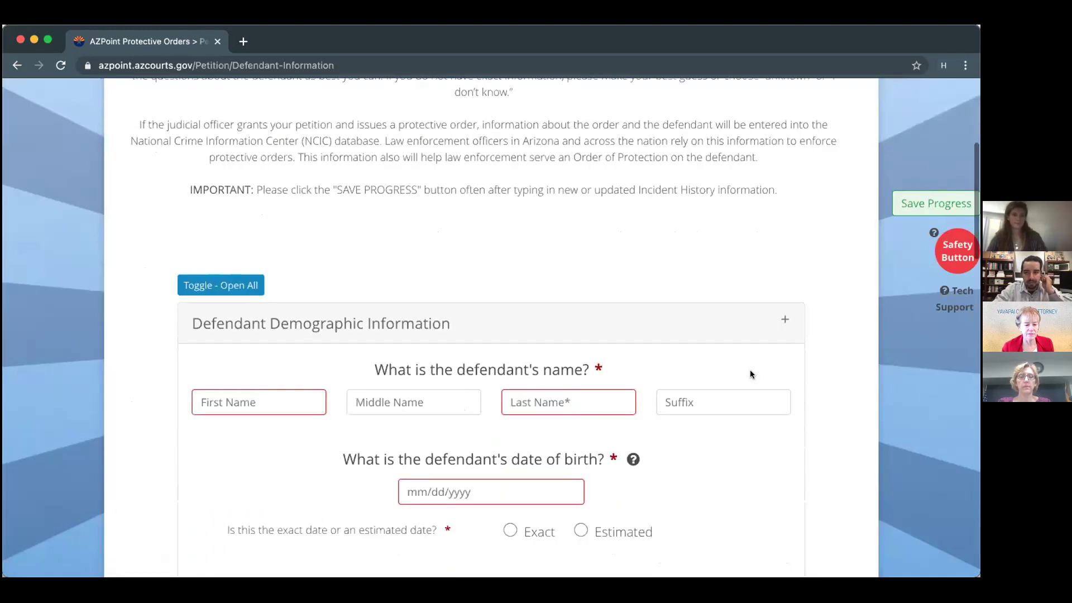
{"action": "scroll", "coordinate": [263, 422], "scroll_direction": "down", "scroll_amount": 1}
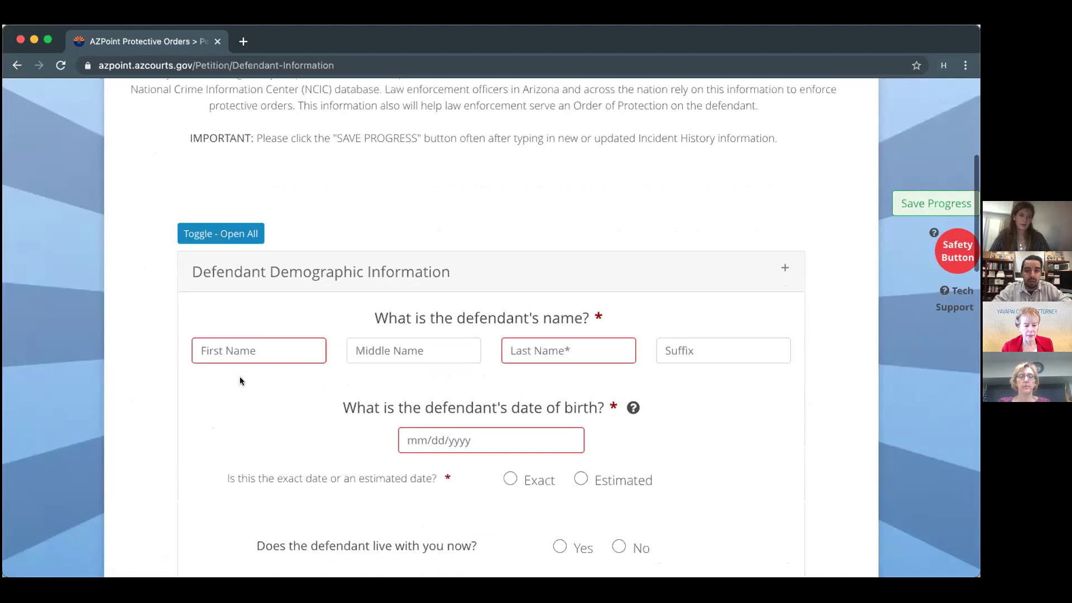
{"action": "left_click", "coordinate": [229, 351]}
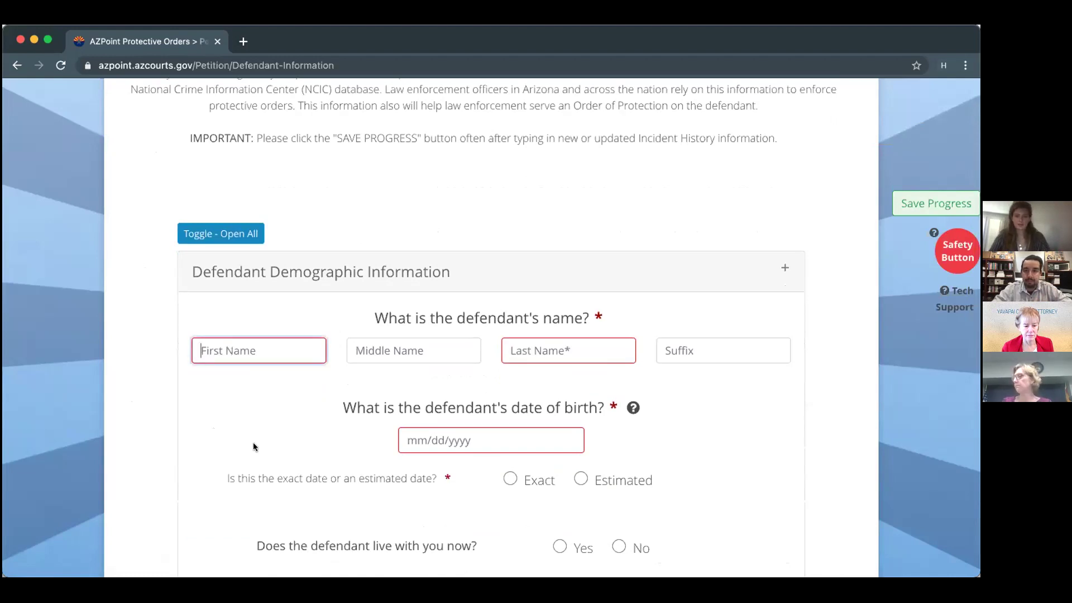
{"action": "type", "text": "John"}
{"action": "key", "text": "Tab"}
{"action": "key", "text": "Tab"}
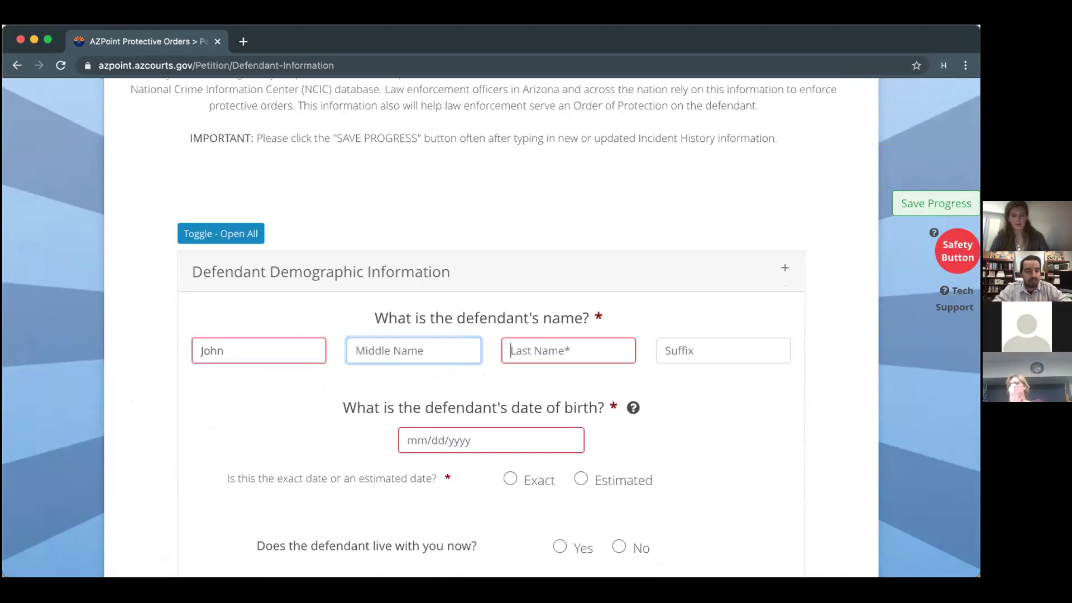
{"action": "type", "text": "Smith"}
{"action": "key", "text": "Tab"}
{"action": "key", "text": "Tab"}
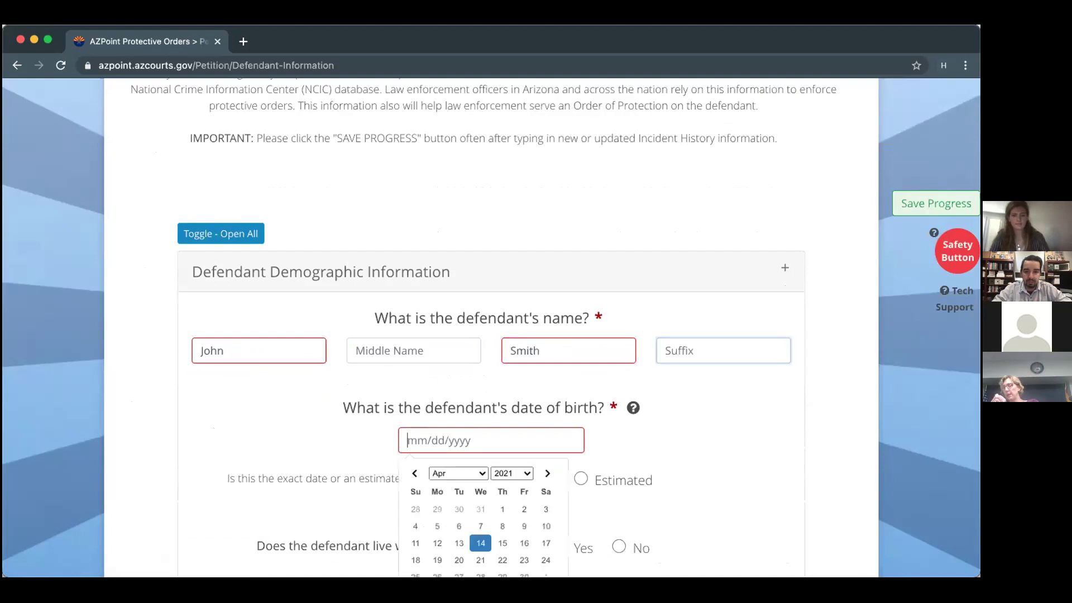
Set the defendant's date of birth to 12/31/1990 using the month and year pickers.
{"action": "scroll", "coordinate": [695, 456], "scroll_direction": "down", "scroll_amount": 3}
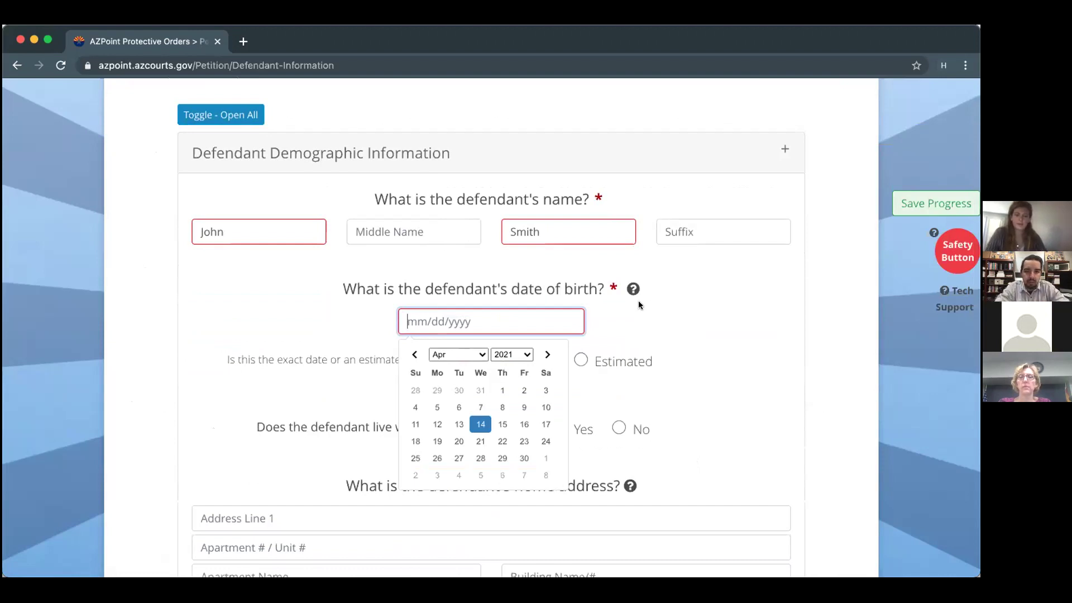
{"action": "mouse_move", "coordinate": [633, 289]}
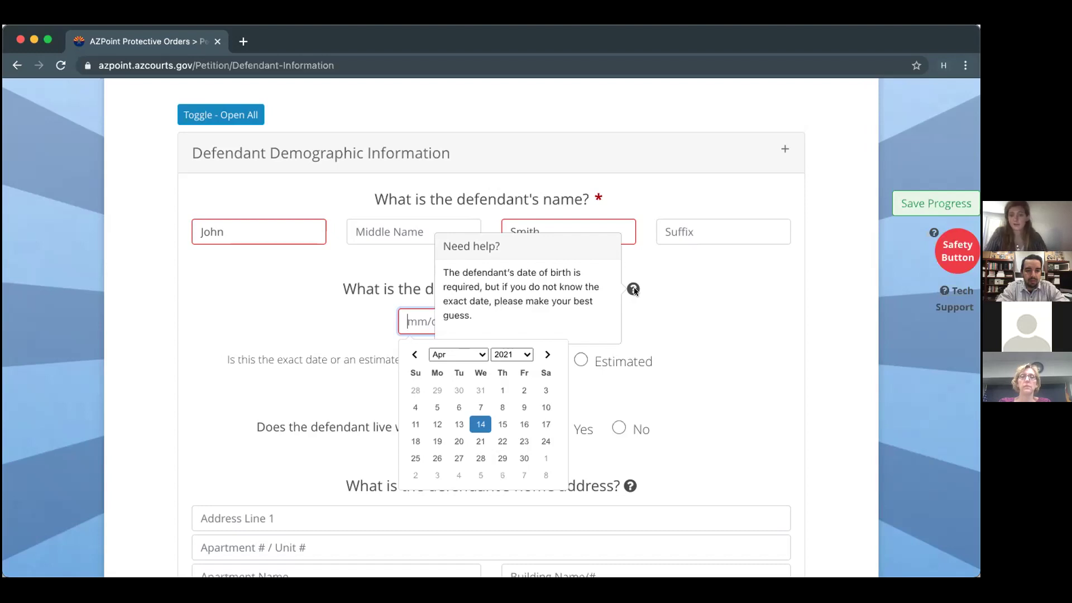
{"action": "left_click", "coordinate": [463, 354]}
{"action": "left_click", "coordinate": [452, 468]}
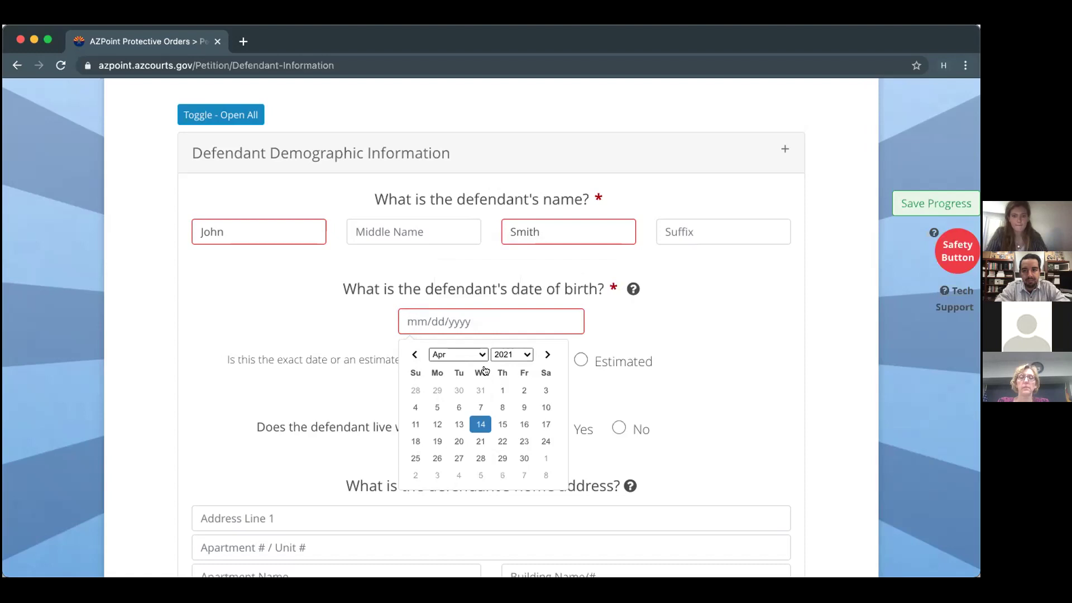
{"action": "left_click", "coordinate": [511, 355]}
{"action": "scroll", "coordinate": [510, 40], "scroll_direction": "up", "scroll_amount": 4}
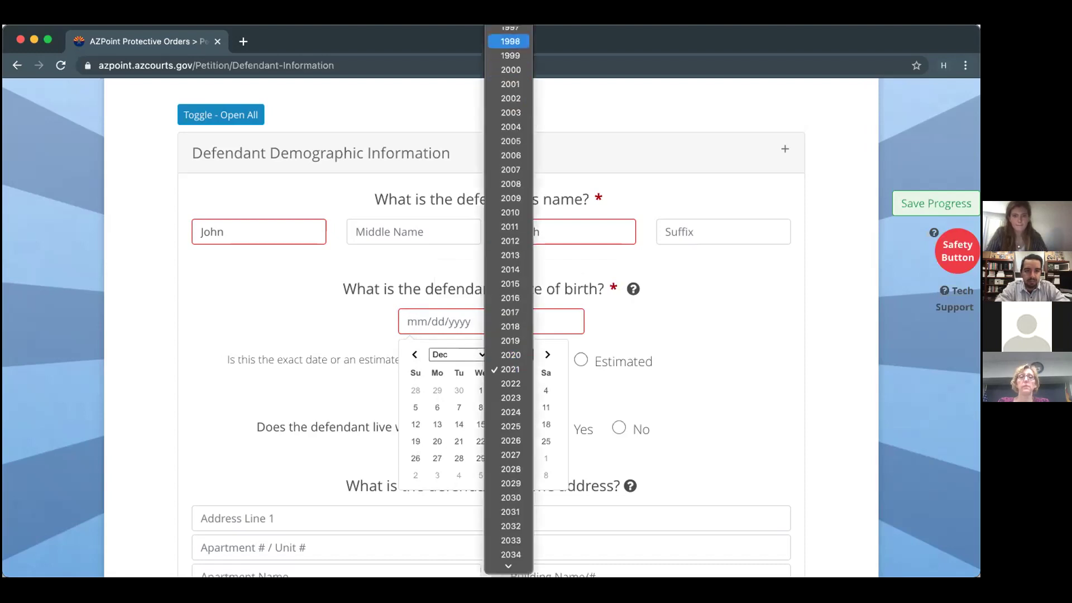
{"action": "scroll", "coordinate": [511, 51], "scroll_direction": "up", "scroll_amount": 2}
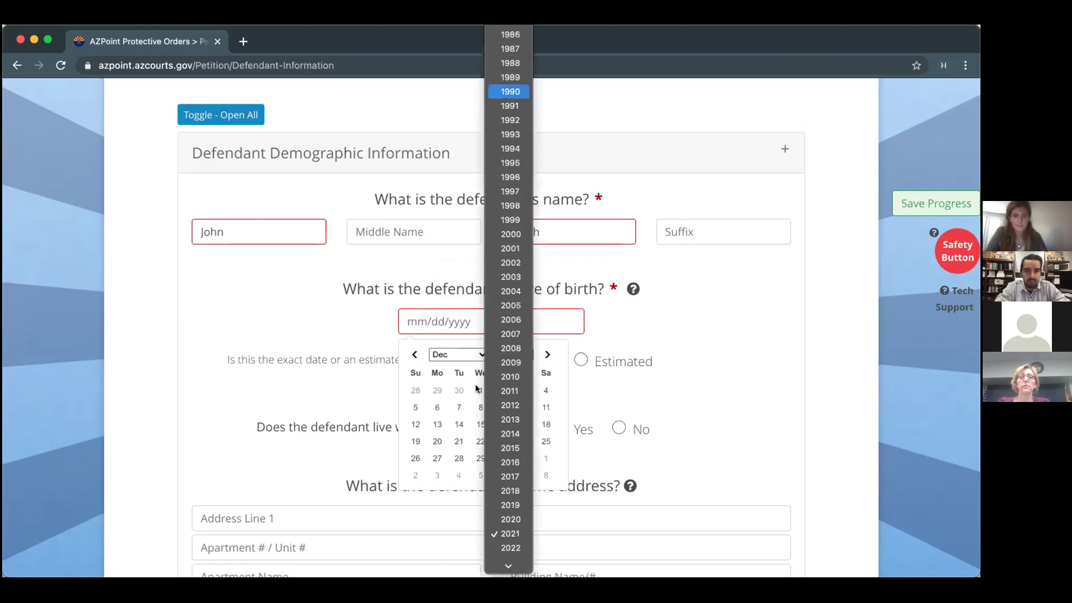
{"action": "left_click", "coordinate": [510, 89]}
{"action": "left_click", "coordinate": [437, 476]}
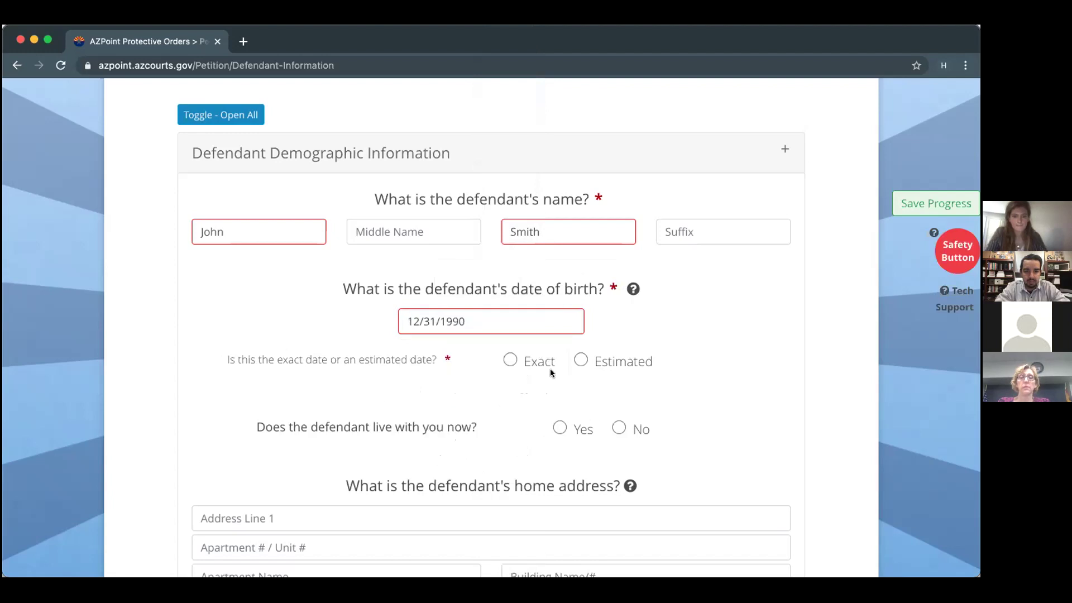
Answer Yes to the defendant living with you and enter the defendant's cell phone number.
{"action": "scroll", "coordinate": [508, 444], "scroll_direction": "down", "scroll_amount": 2}
{"action": "left_click", "coordinate": [560, 345]}
{"action": "left_click", "coordinate": [351, 431]}
{"action": "scroll", "coordinate": [354, 433], "scroll_direction": "down", "scroll_amount": 2}
{"action": "scroll", "coordinate": [354, 430], "scroll_direction": "down", "scroll_amount": 5}
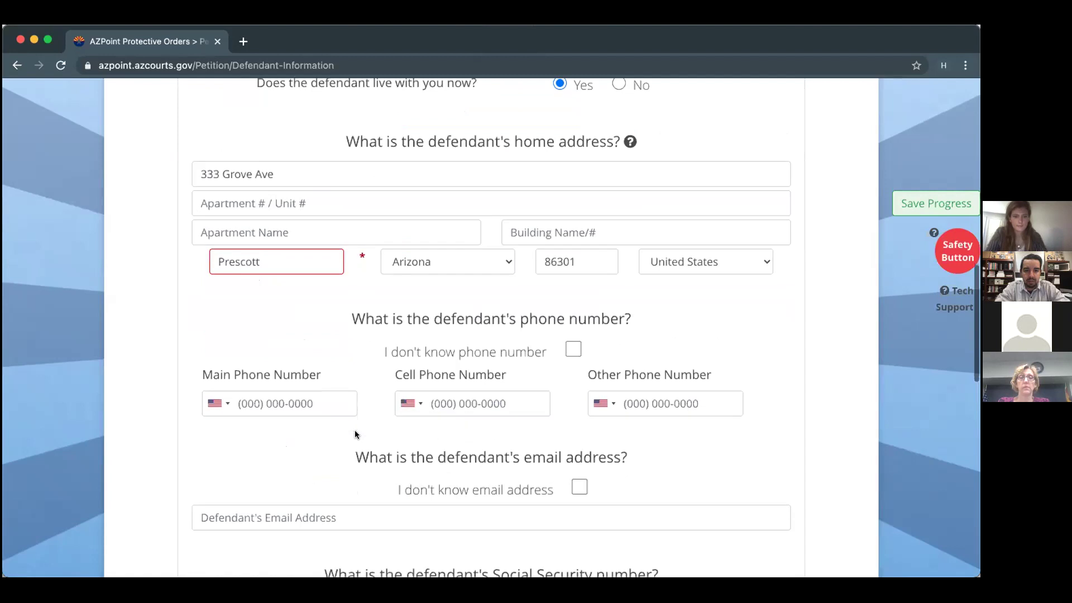
{"action": "left_click", "coordinate": [472, 280]}
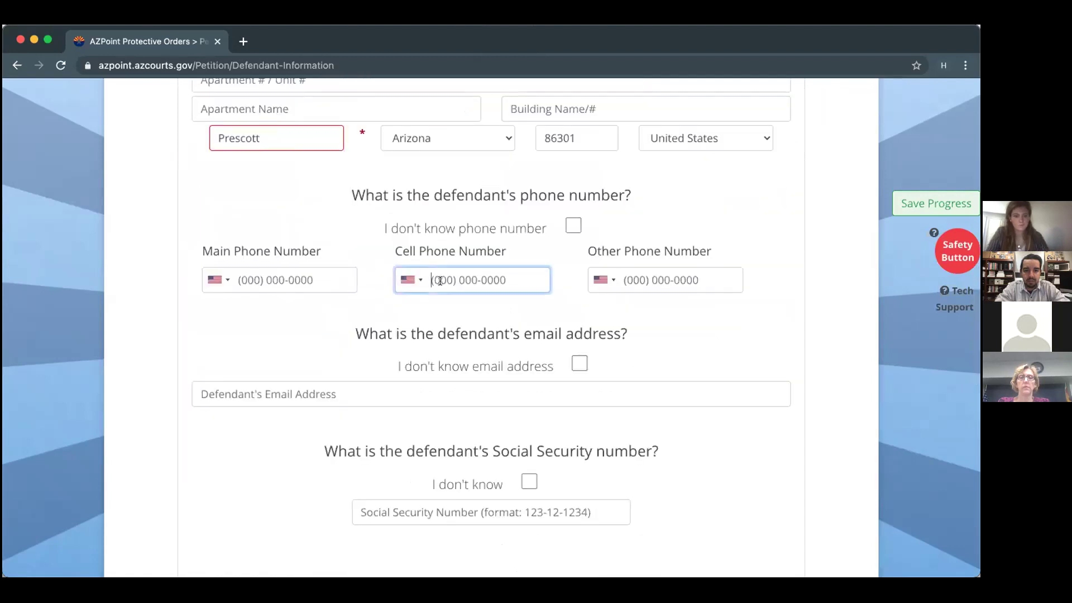
{"action": "type", "text": "602) 12"}
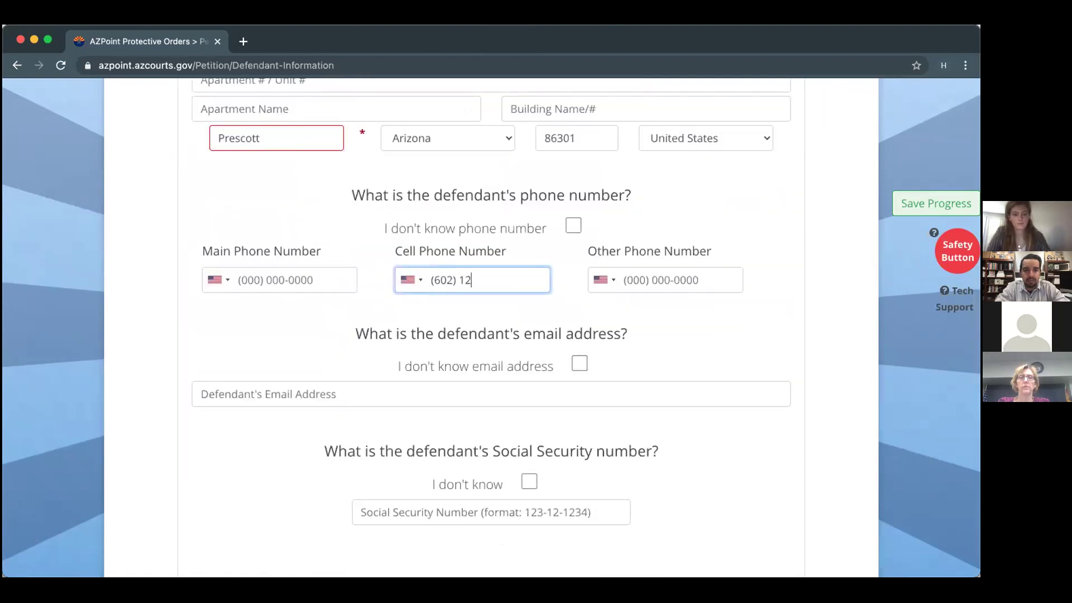
{"action": "type", "text": "3-4567"}
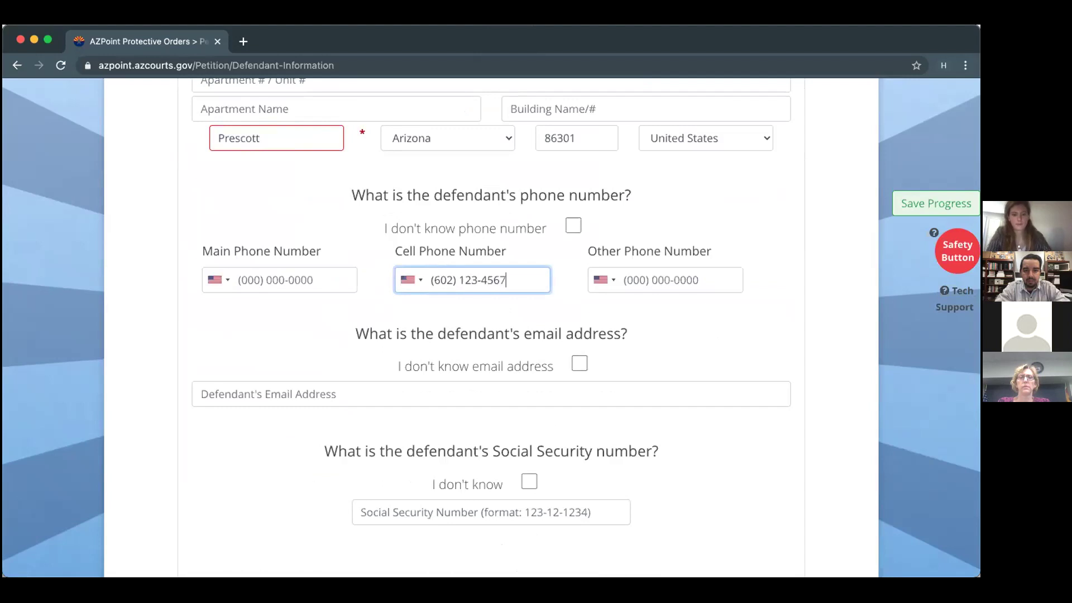
{"action": "scroll", "coordinate": [238, 273], "scroll_direction": "down", "scroll_amount": 2}
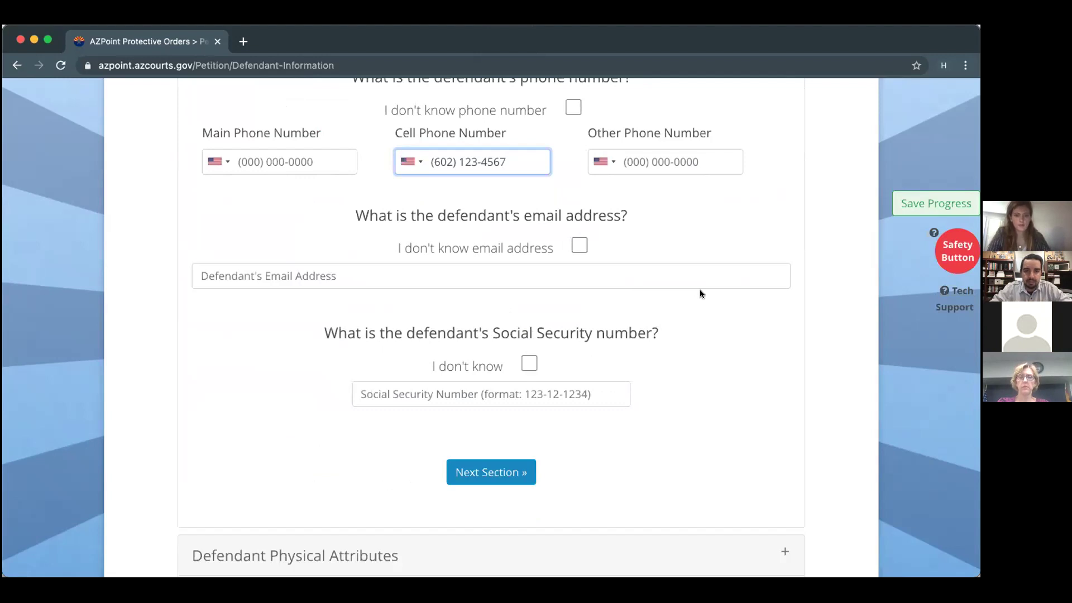
Paste the defendant's e-mail and tick 'I don't know' for the Social Security number.
{"action": "left_click", "coordinate": [280, 272]}
{"action": "key", "text": "super+v"}
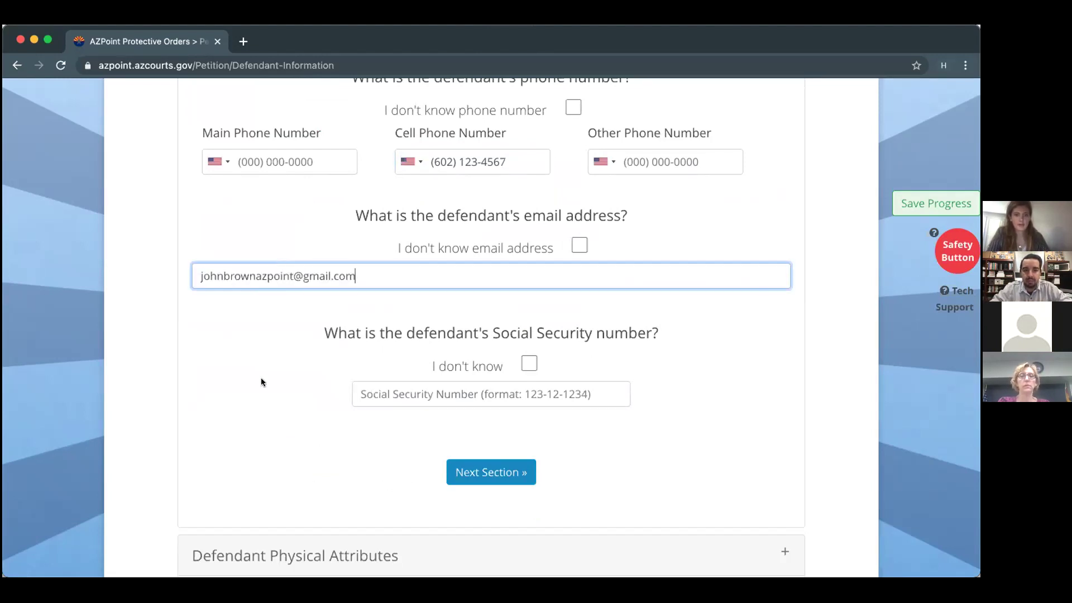
{"action": "scroll", "coordinate": [261, 382], "scroll_direction": "down", "scroll_amount": 1}
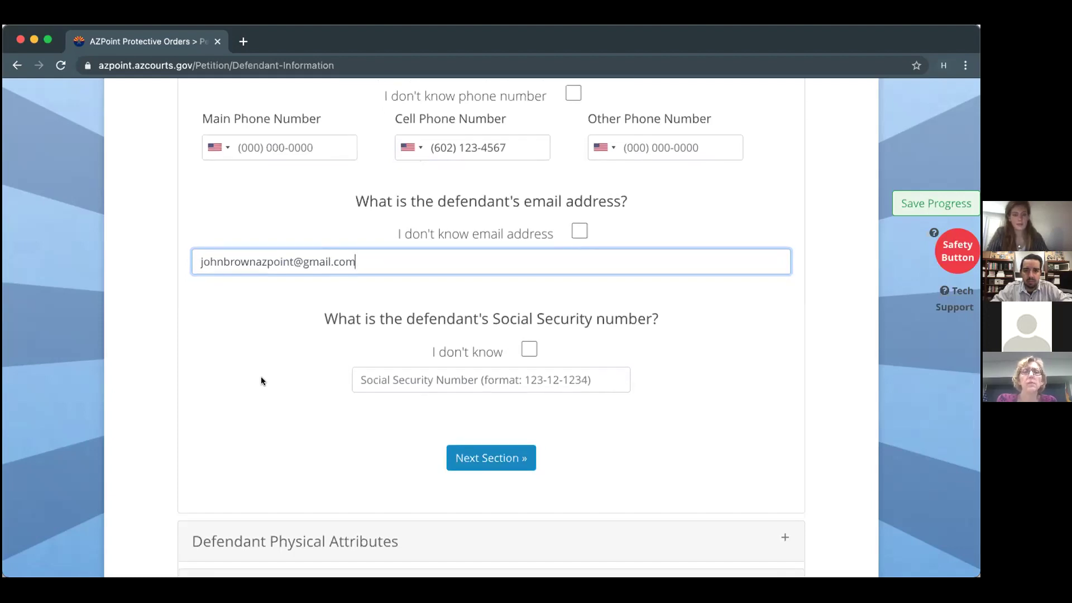
{"action": "left_click", "coordinate": [530, 349]}
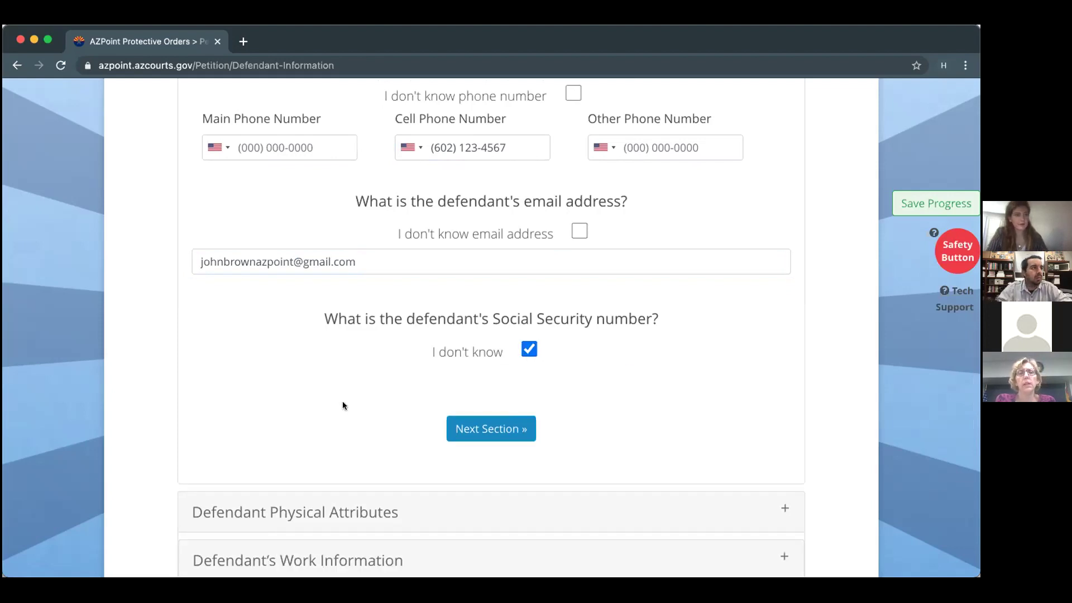
{"action": "scroll", "coordinate": [343, 405], "scroll_direction": "down", "scroll_amount": 3}
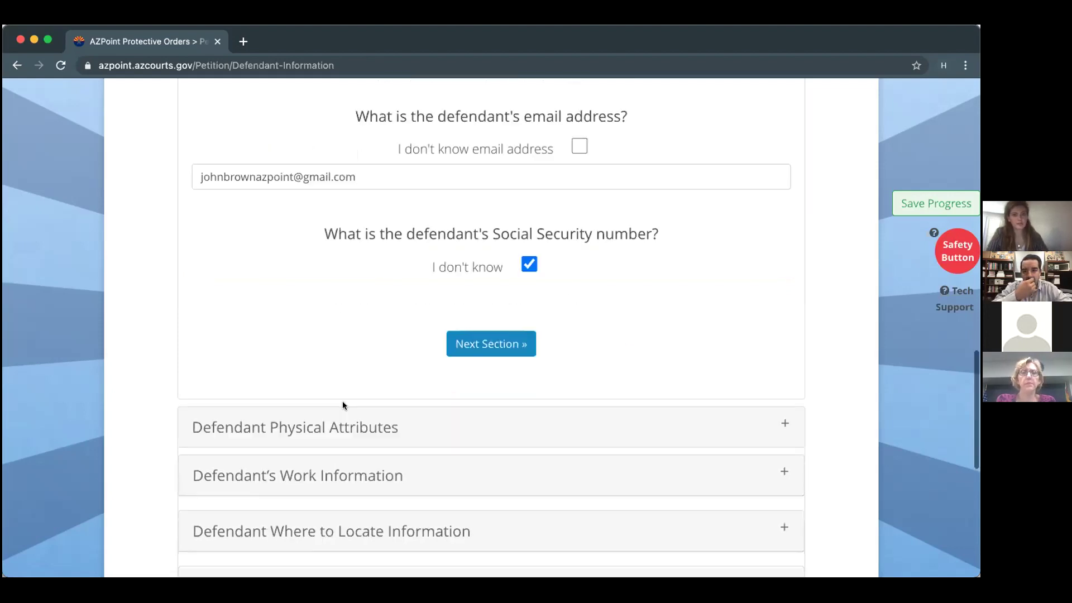
Set the defendant's race to White and ethnicity to Not Hispanic.
{"action": "left_click", "coordinate": [472, 348]}
{"action": "scroll", "coordinate": [472, 345], "scroll_direction": "up", "scroll_amount": 10}
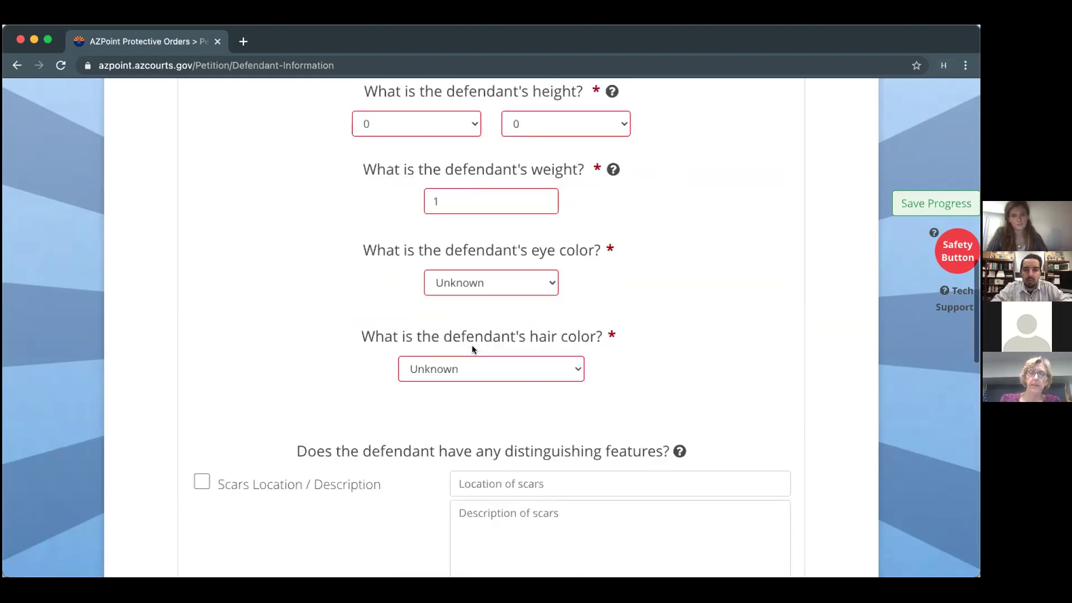
{"action": "left_click", "coordinate": [446, 283]}
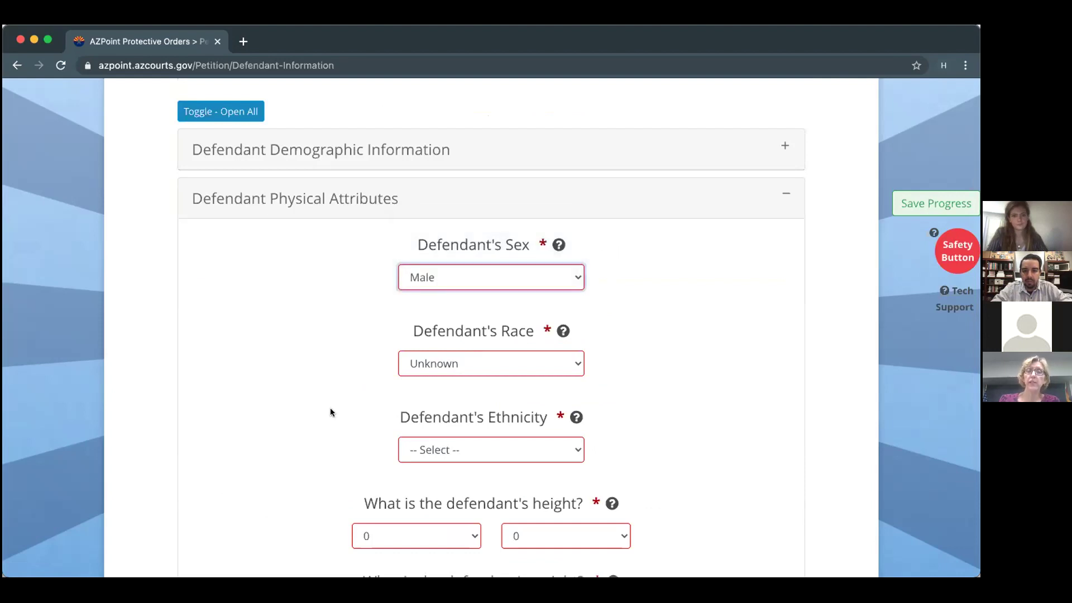
{"action": "left_click", "coordinate": [441, 366]}
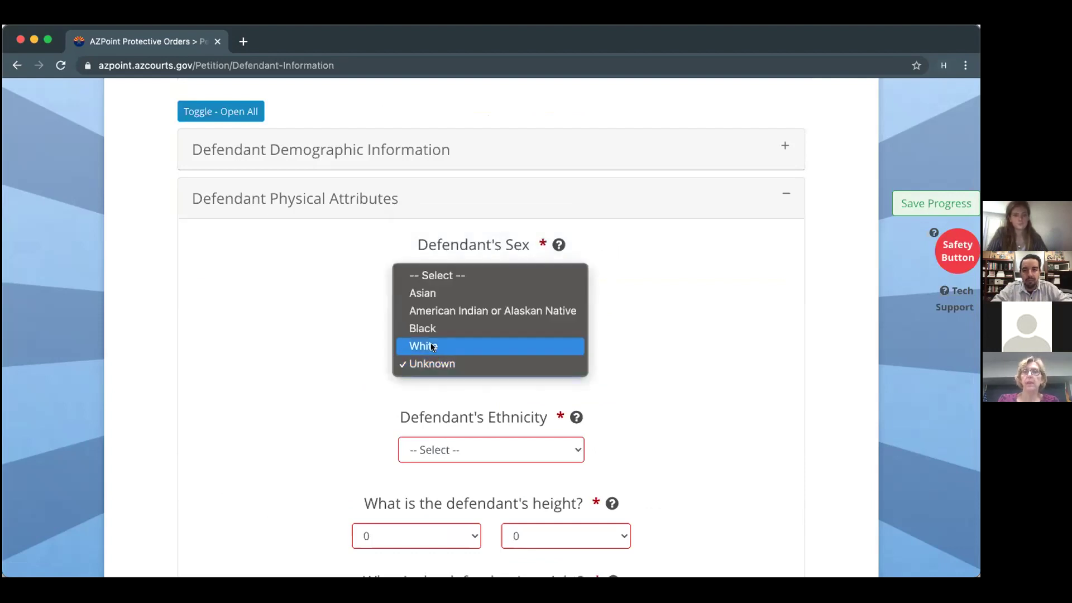
{"action": "left_click", "coordinate": [430, 344]}
{"action": "scroll", "coordinate": [431, 347], "scroll_direction": "down", "scroll_amount": 2}
{"action": "left_click", "coordinate": [431, 342]}
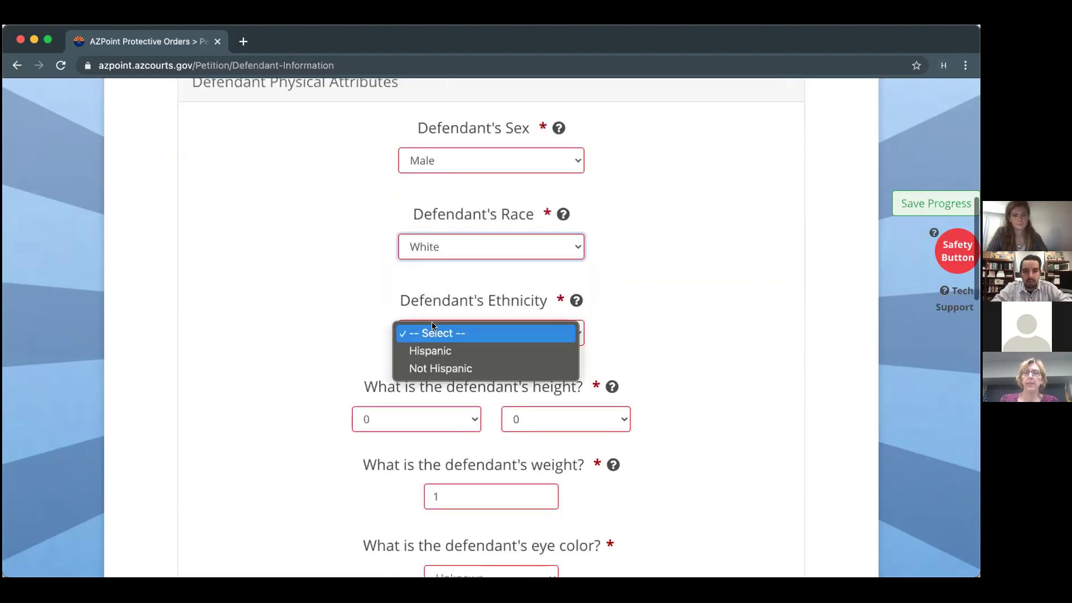
{"action": "left_click", "coordinate": [431, 366]}
Enter the defendant's height as 6 feet and weight as 185.
{"action": "left_click", "coordinate": [428, 418]}
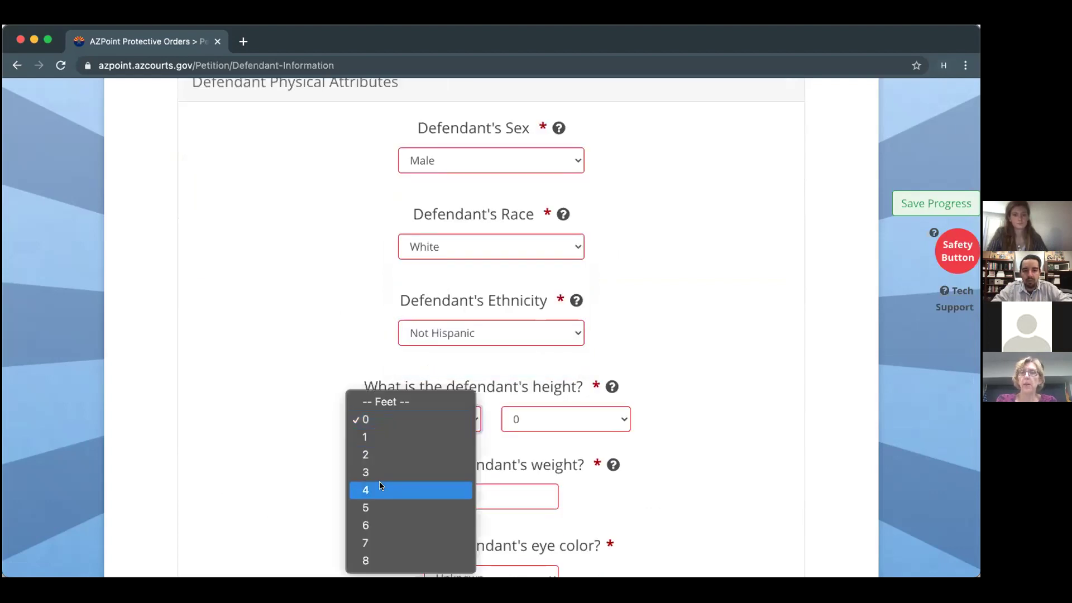
{"action": "left_click", "coordinate": [376, 525]}
{"action": "scroll", "coordinate": [519, 434], "scroll_direction": "down", "scroll_amount": 3}
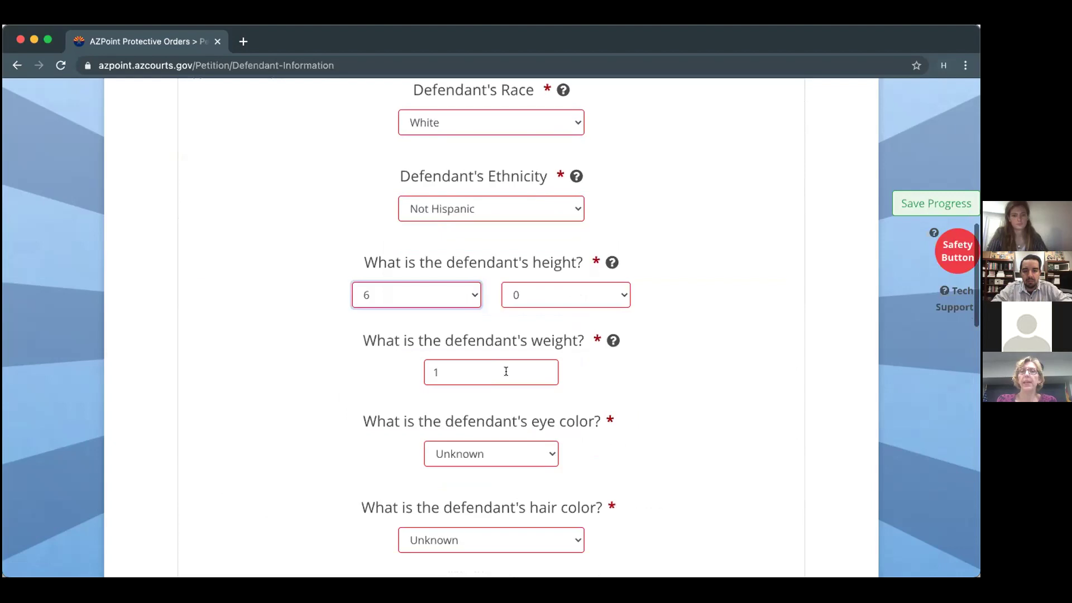
{"action": "left_click", "coordinate": [506, 366]}
{"action": "type", "text": "185"}
{"action": "scroll", "coordinate": [492, 330], "scroll_direction": "up", "scroll_amount": 2}
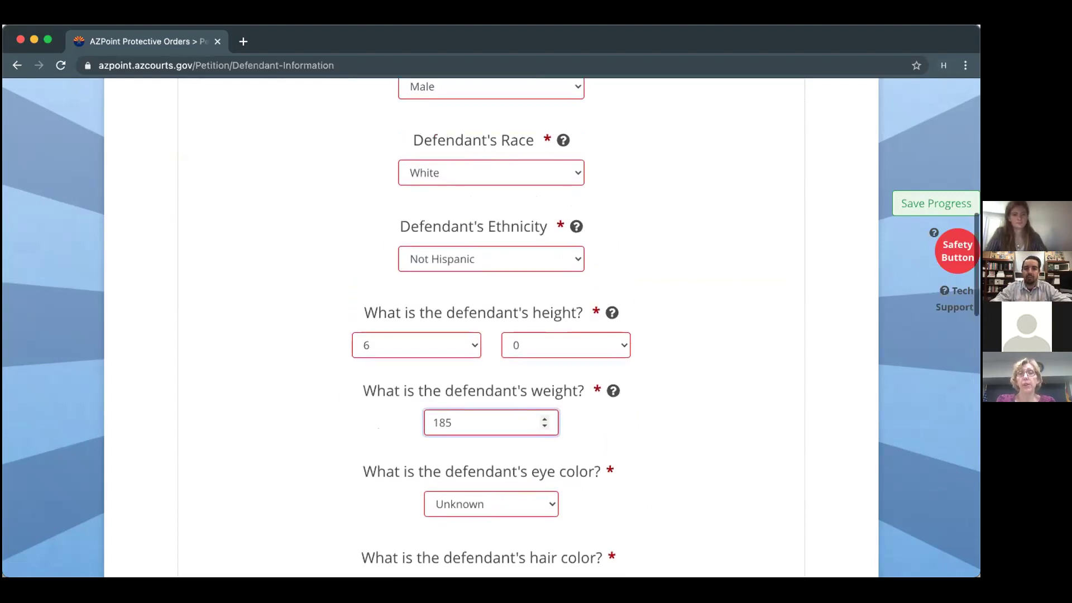
{"action": "scroll", "coordinate": [492, 329], "scroll_direction": "up", "scroll_amount": 2}
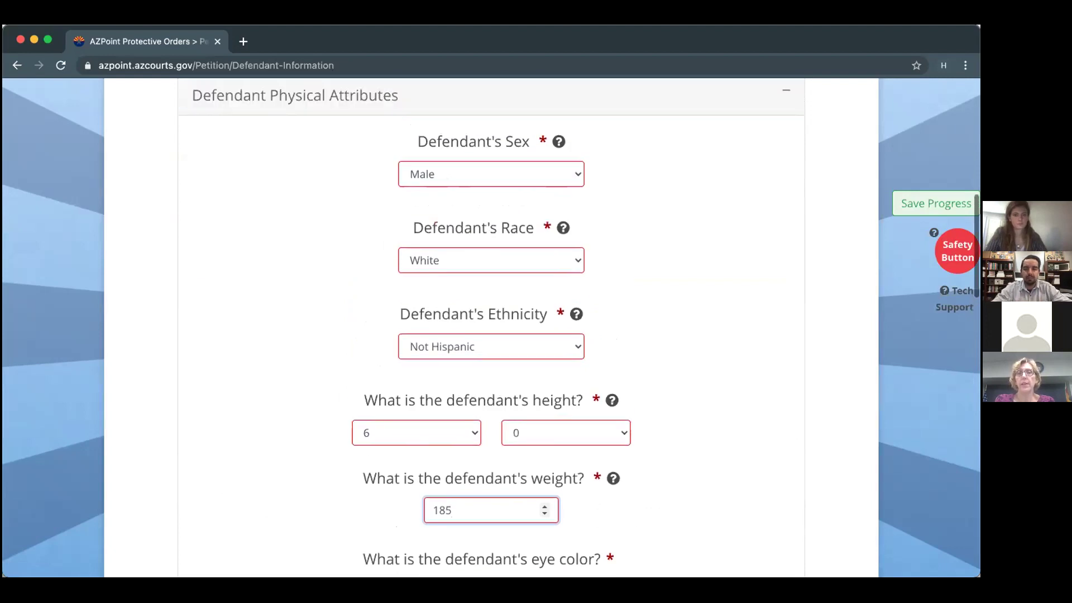
{"action": "scroll", "coordinate": [492, 330], "scroll_direction": "down", "scroll_amount": 1}
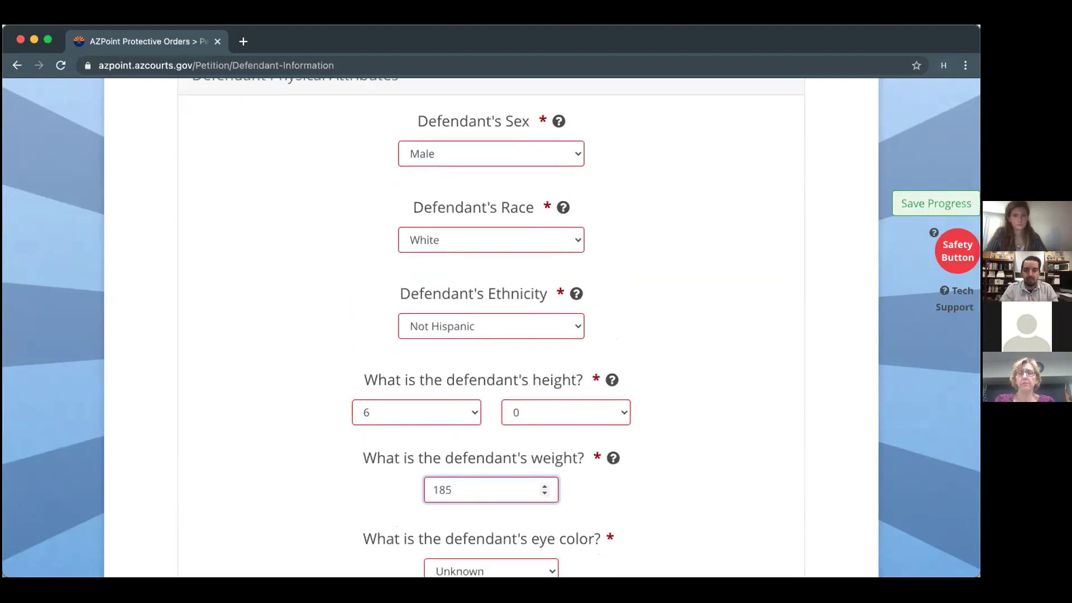
{"action": "scroll", "coordinate": [505, 358], "scroll_direction": "down", "scroll_amount": 1}
{"action": "scroll", "coordinate": [287, 390], "scroll_direction": "down", "scroll_amount": 1}
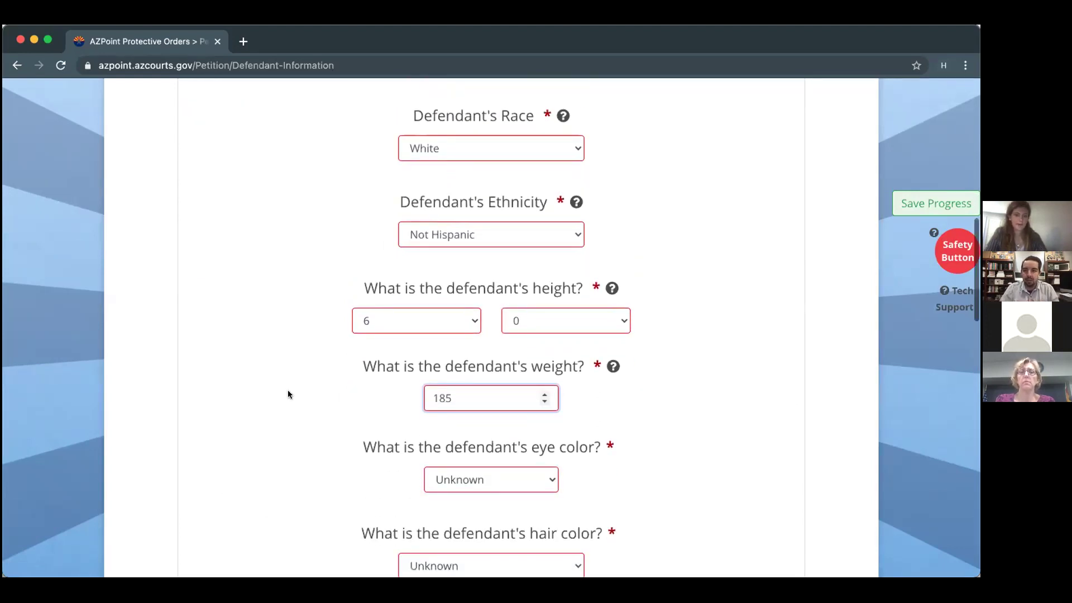
{"action": "scroll", "coordinate": [288, 393], "scroll_direction": "down", "scroll_amount": 1}
{"action": "scroll", "coordinate": [288, 393], "scroll_direction": "down", "scroll_amount": 1}
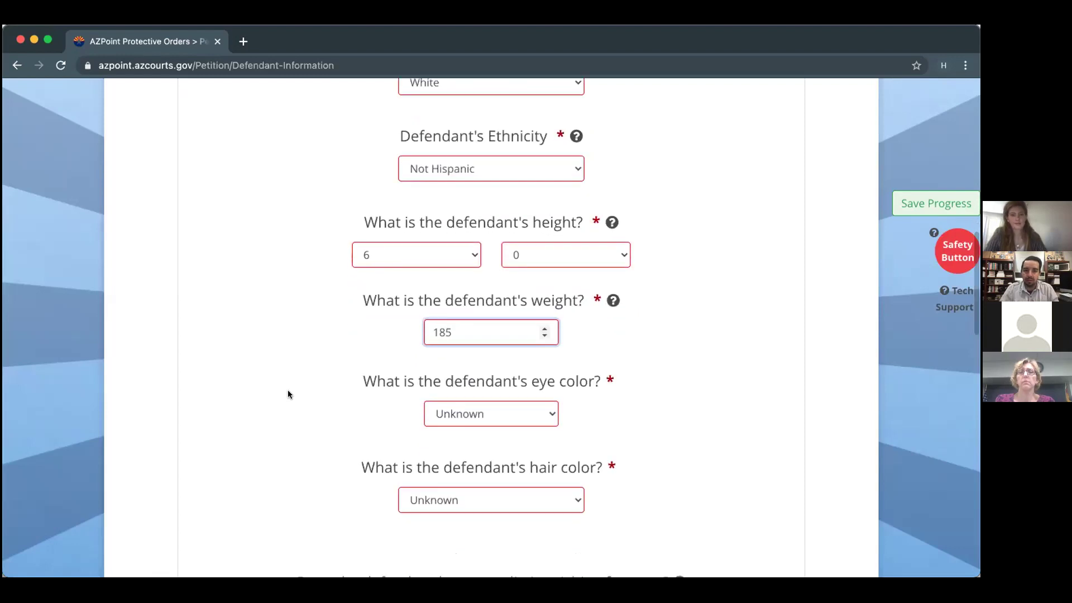
{"action": "scroll", "coordinate": [288, 391], "scroll_direction": "up", "scroll_amount": 2}
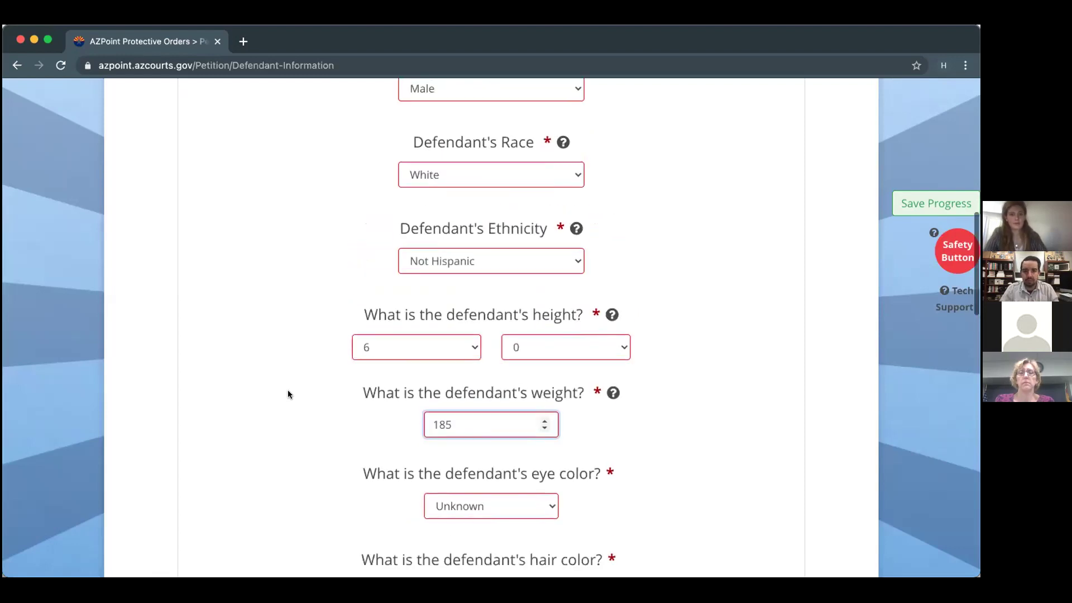
{"action": "scroll", "coordinate": [288, 394], "scroll_direction": "up", "scroll_amount": 2}
{"action": "scroll", "coordinate": [288, 394], "scroll_direction": "down", "scroll_amount": 2}
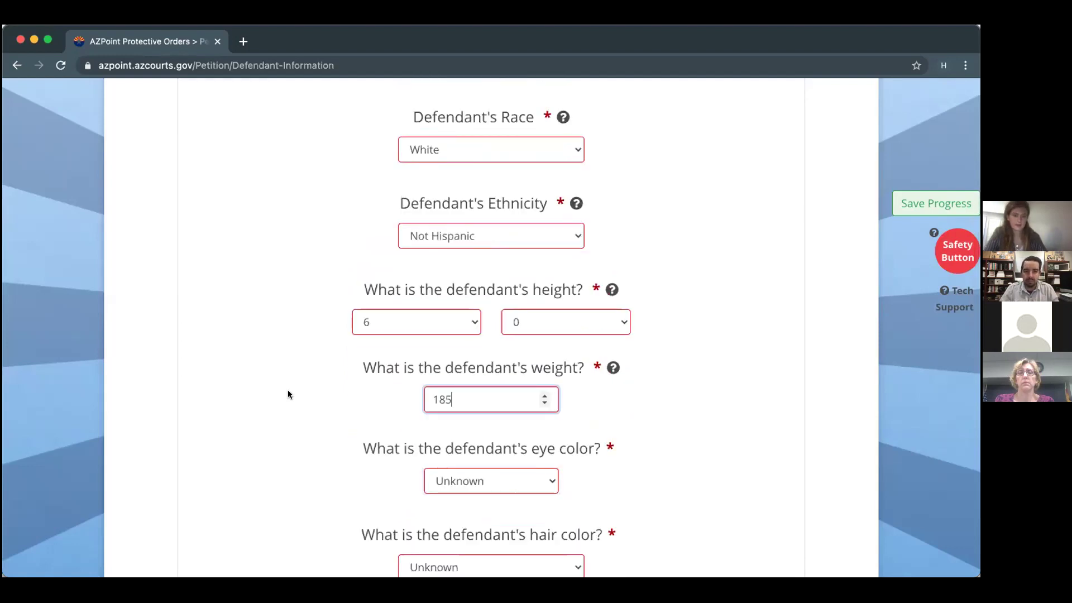
{"action": "scroll", "coordinate": [287, 394], "scroll_direction": "down", "scroll_amount": 2}
Set the defendant's eye color to Brown and hair color to Black.
{"action": "left_click", "coordinate": [453, 380]}
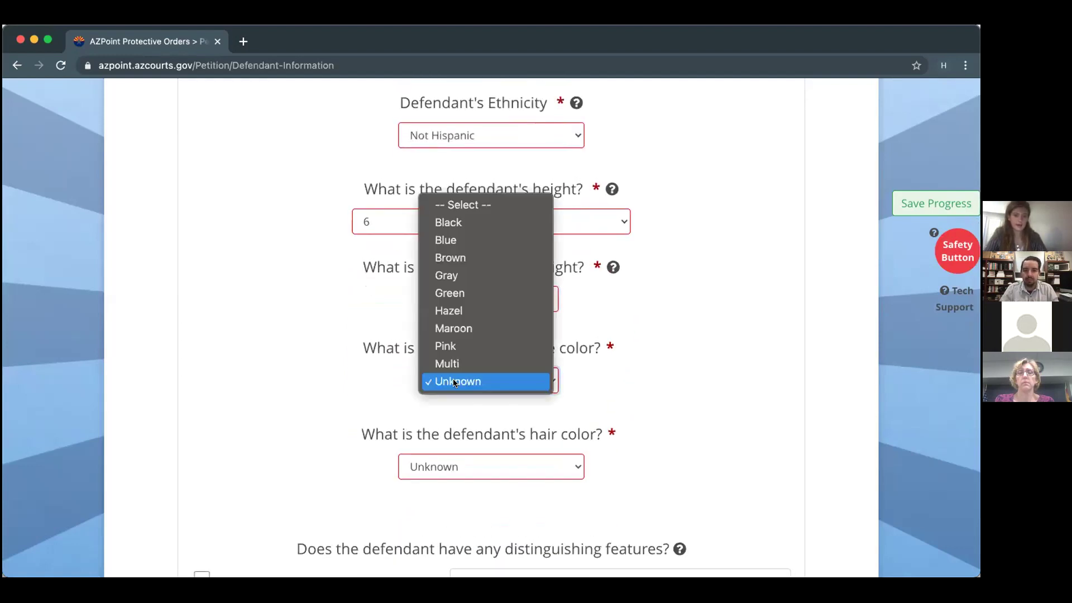
{"action": "left_click", "coordinate": [440, 258]}
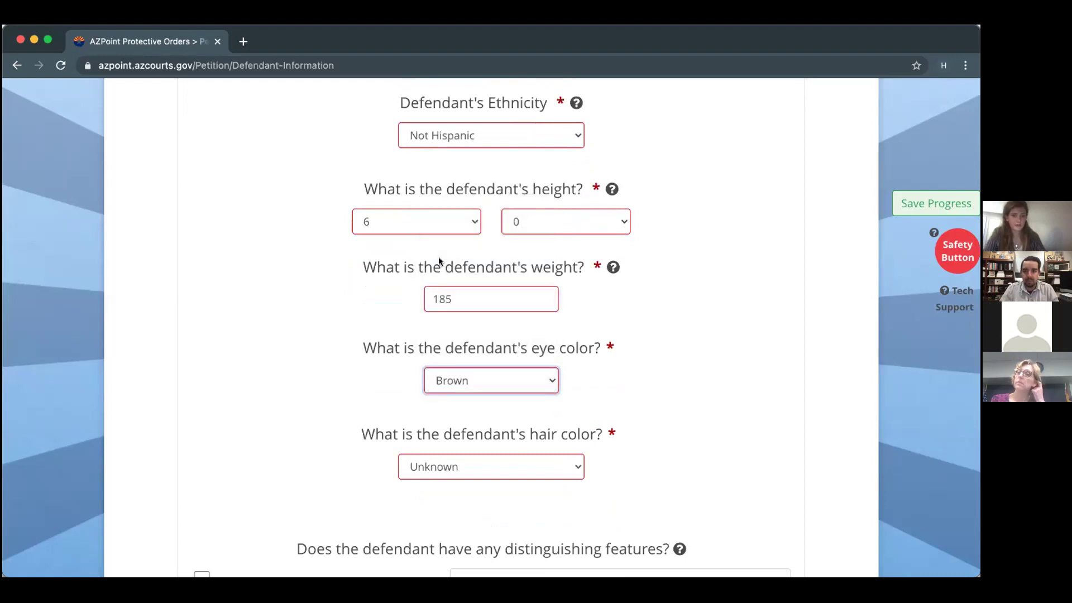
{"action": "scroll", "coordinate": [439, 261], "scroll_direction": "down", "scroll_amount": 1}
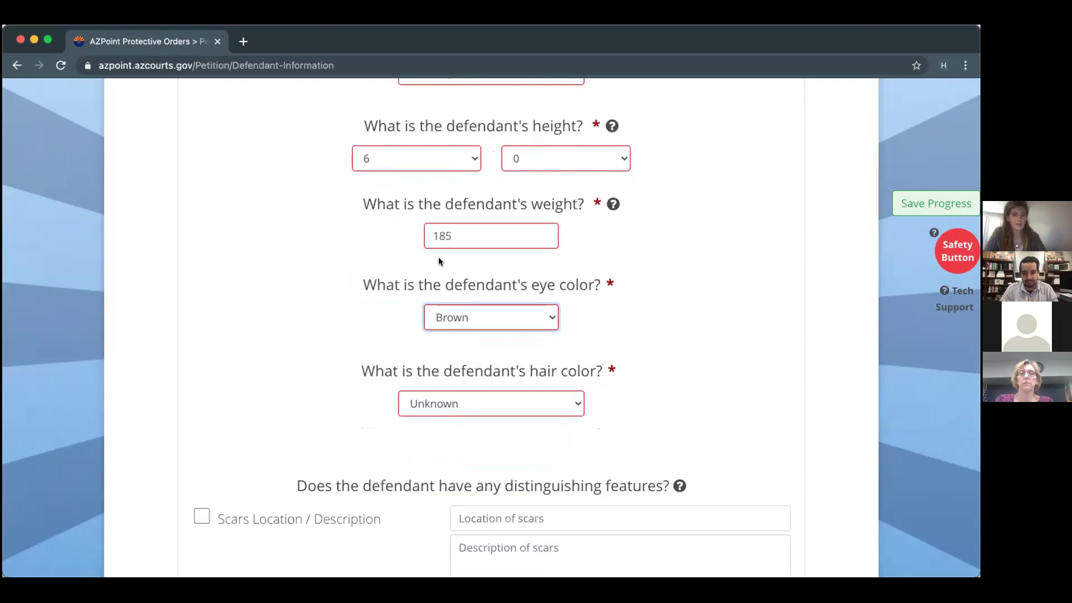
{"action": "left_click", "coordinate": [555, 395]}
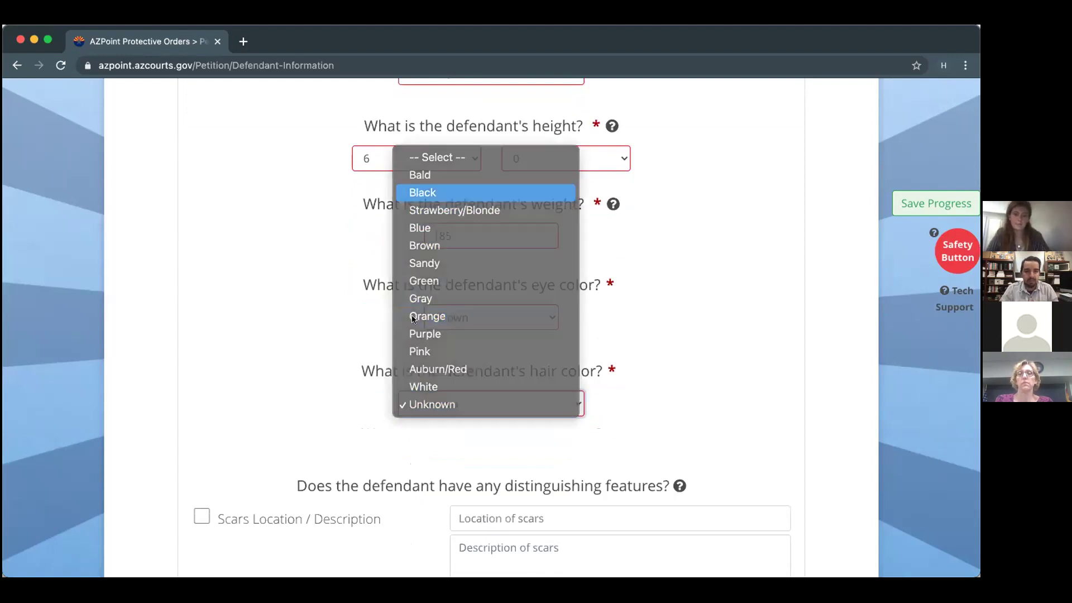
{"action": "left_click", "coordinate": [447, 193]}
{"action": "scroll", "coordinate": [323, 458], "scroll_direction": "down", "scroll_amount": 2}
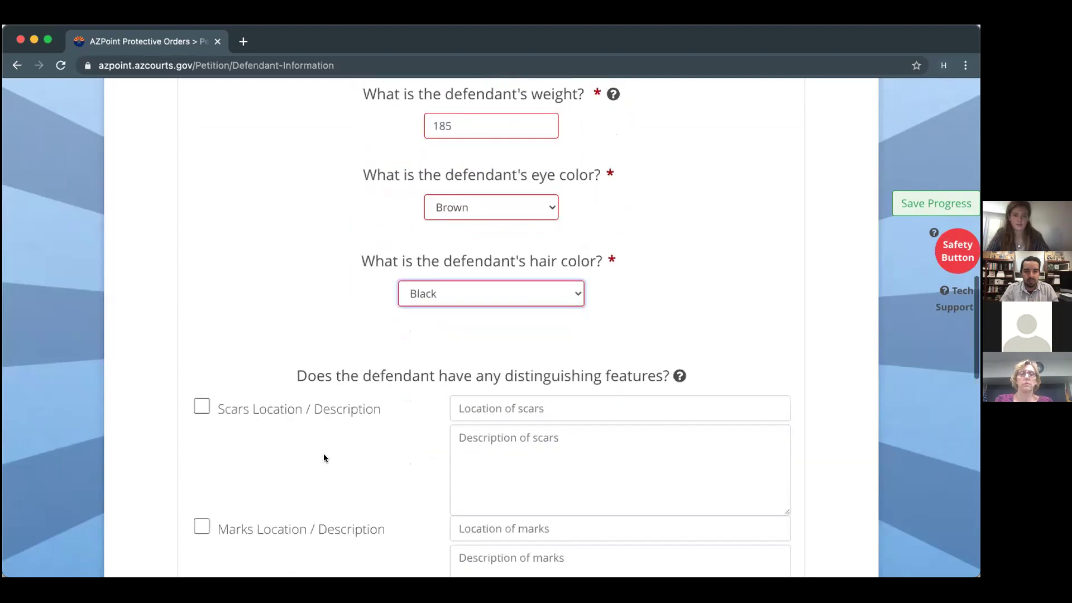
{"action": "scroll", "coordinate": [325, 458], "scroll_direction": "down", "scroll_amount": 3}
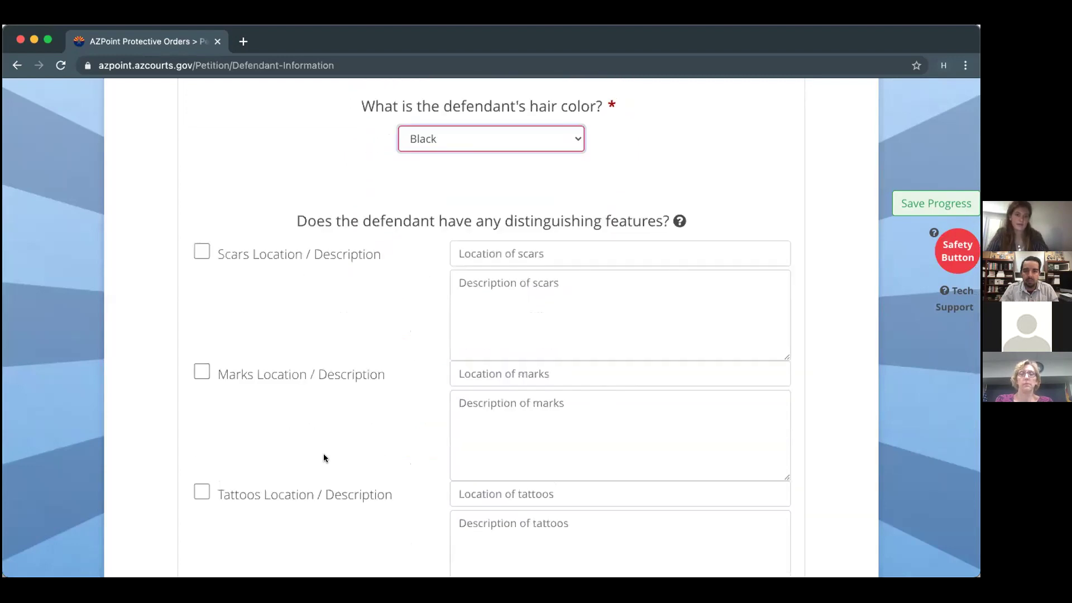
Check the Scars option among the defendant's distinguishing features.
{"action": "mouse_move", "coordinate": [680, 221]}
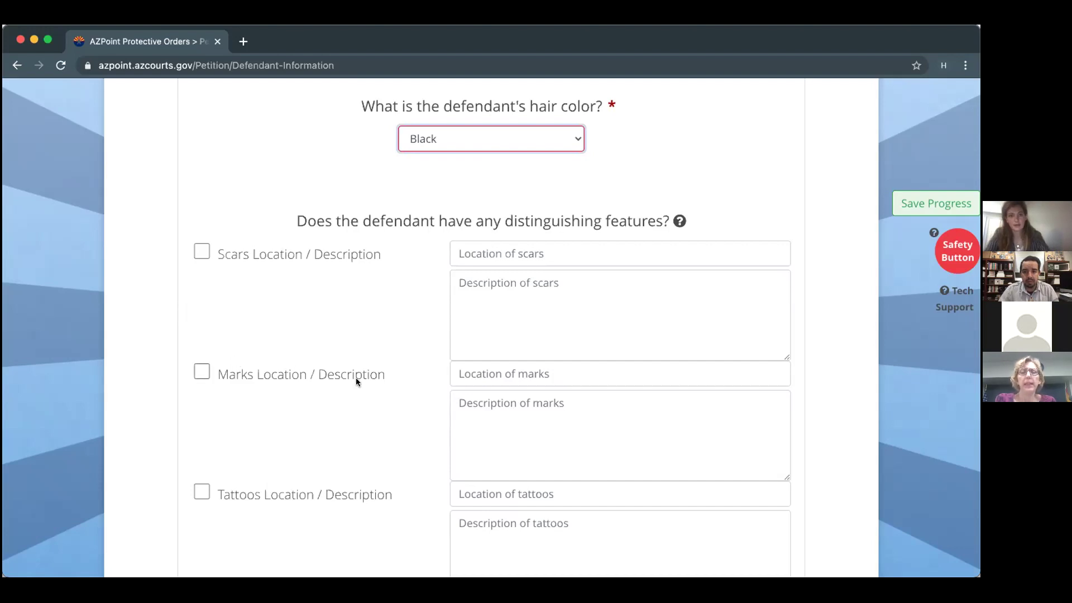
{"action": "left_click", "coordinate": [197, 253]}
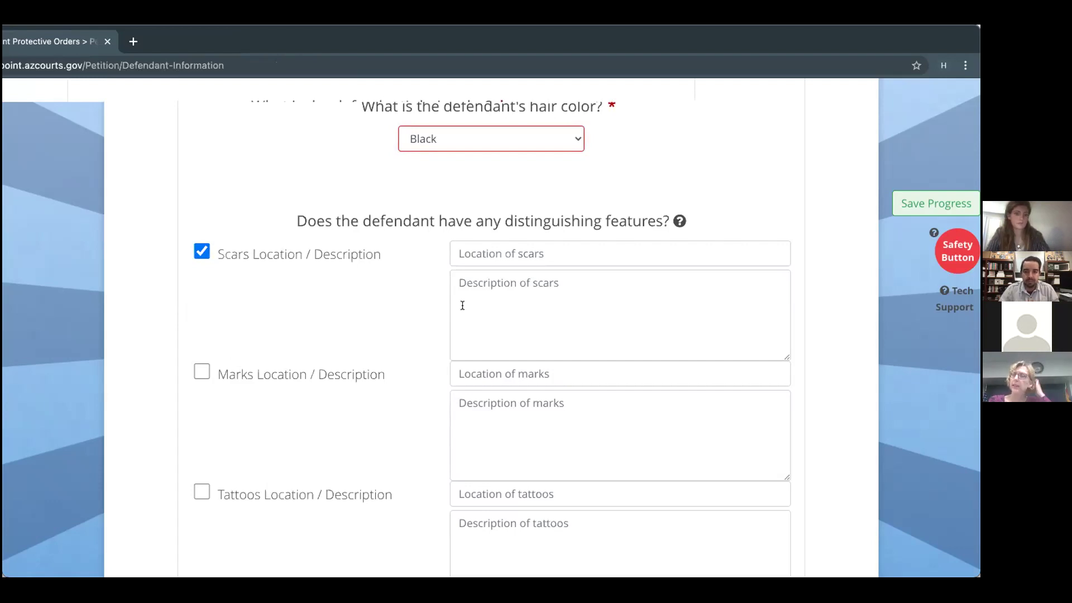
Paste and tidy the two-surgical-scars description, with 'side and wrist' as scar location.
{"action": "left_click", "coordinate": [507, 258]}
{"action": "left_click", "coordinate": [494, 292]}
{"action": "type", "text": "surgical scar from appendix removal; surgical scar on right wrist after surgery placing pins in wrist after fracture"}
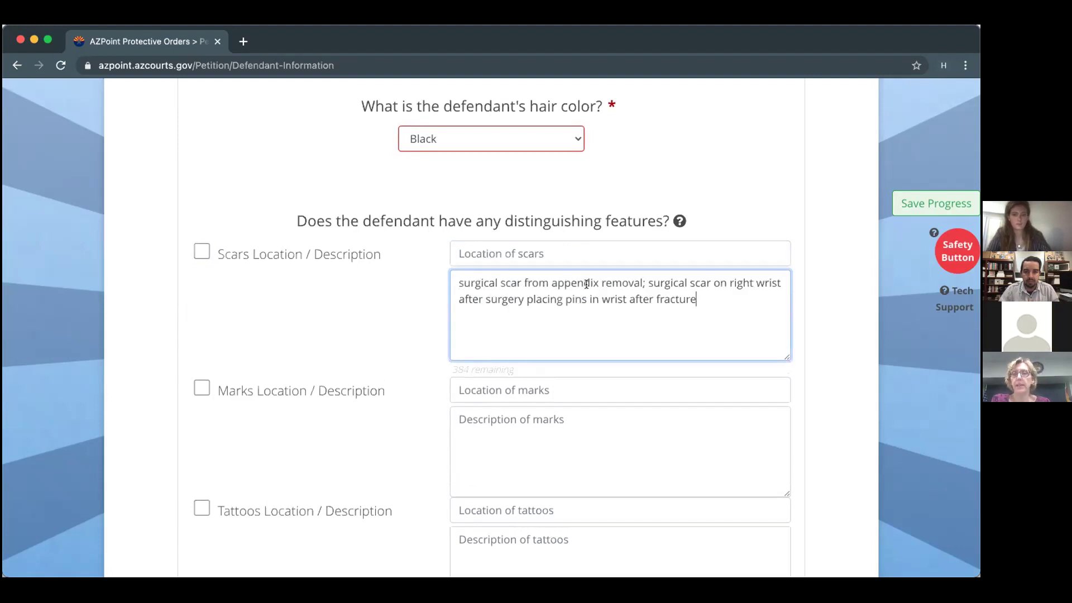
{"action": "left_click", "coordinate": [642, 278]}
{"action": "key", "text": "BackSpace"}
{"action": "key", "text": "Return"}
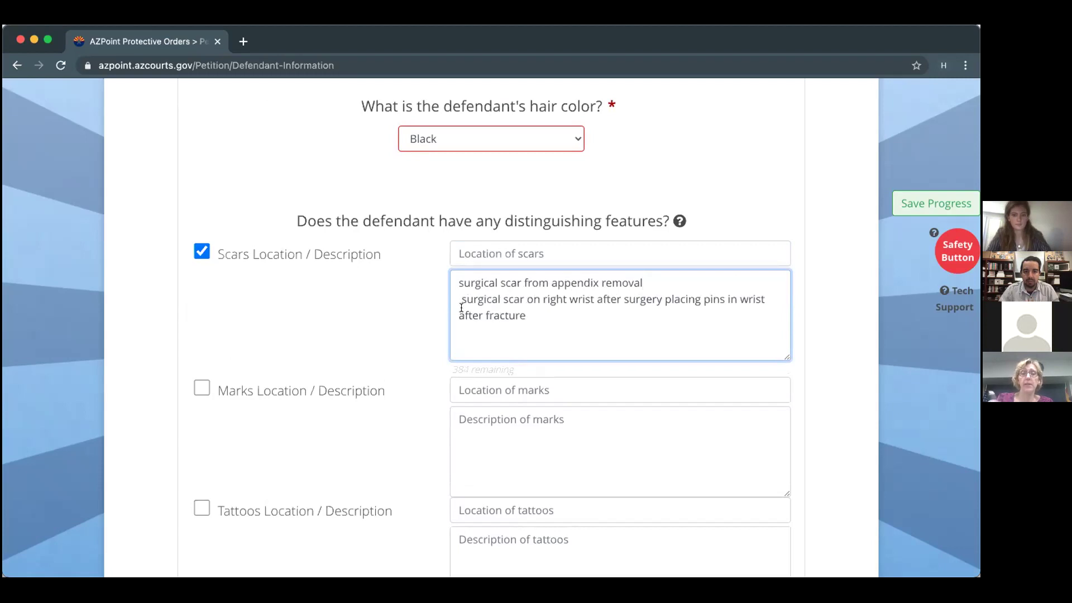
{"action": "key", "text": "BackSpace"}
{"action": "left_click", "coordinate": [467, 250]}
{"action": "type", "text": "side and wrist"}
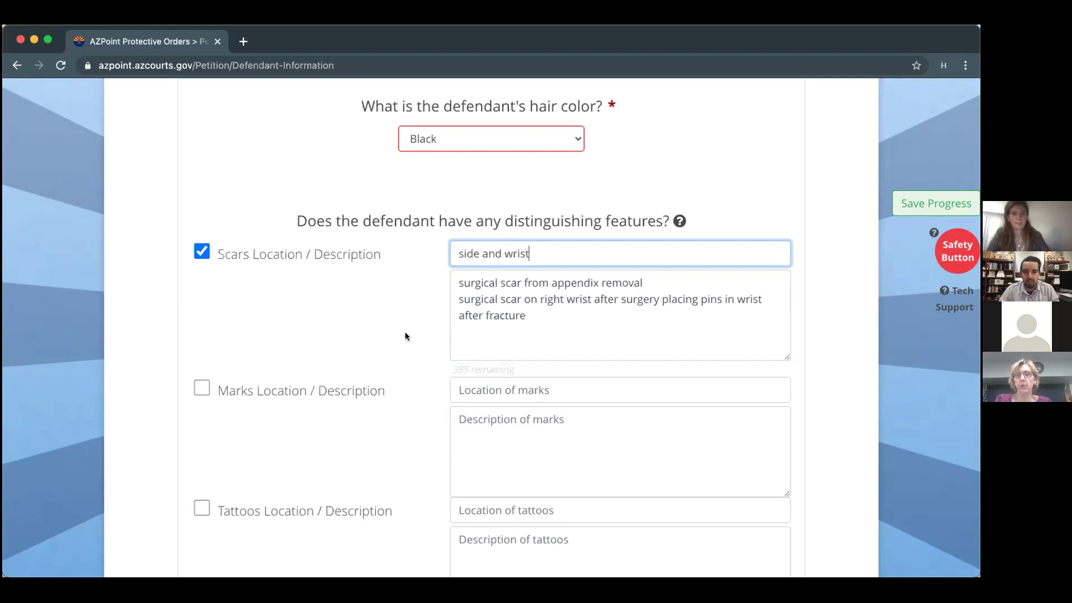
Tick Marks and enter 'right knee' with description 'quarter sized birthmark'.
{"action": "scroll", "coordinate": [406, 335], "scroll_direction": "down", "scroll_amount": 1}
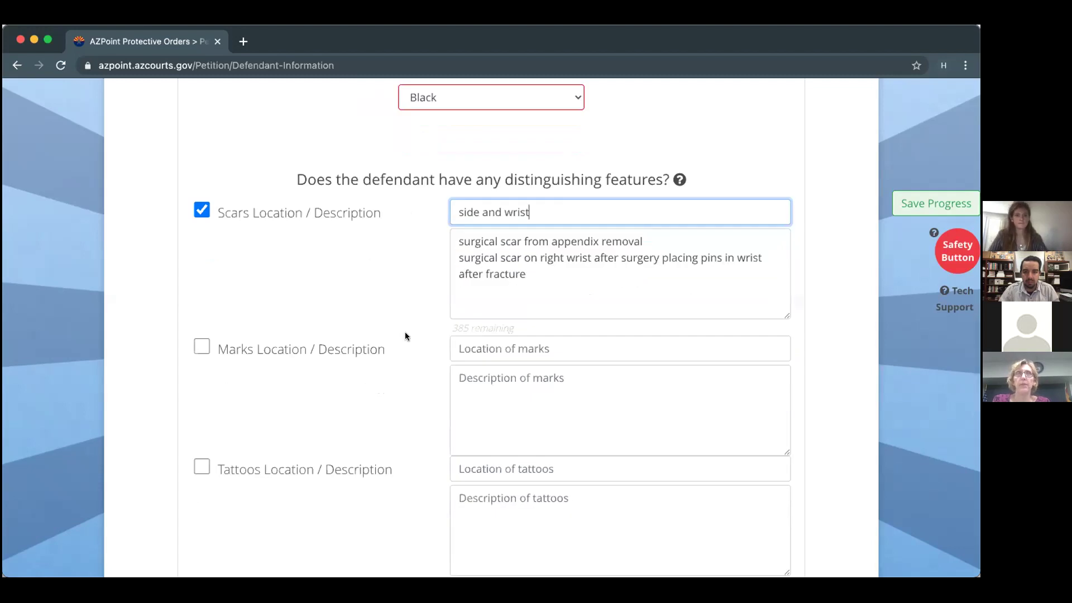
{"action": "left_click", "coordinate": [202, 347]}
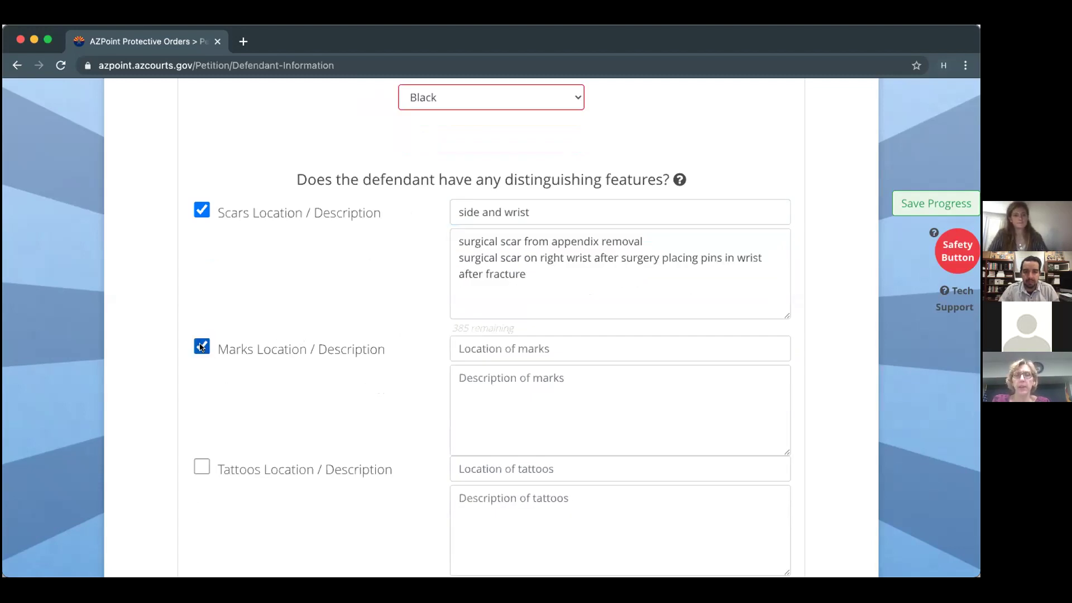
{"action": "left_click", "coordinate": [460, 347]}
{"action": "type", "text": "k"}
{"action": "key", "text": "BackSpace"}
{"action": "type", "text": "righ"}
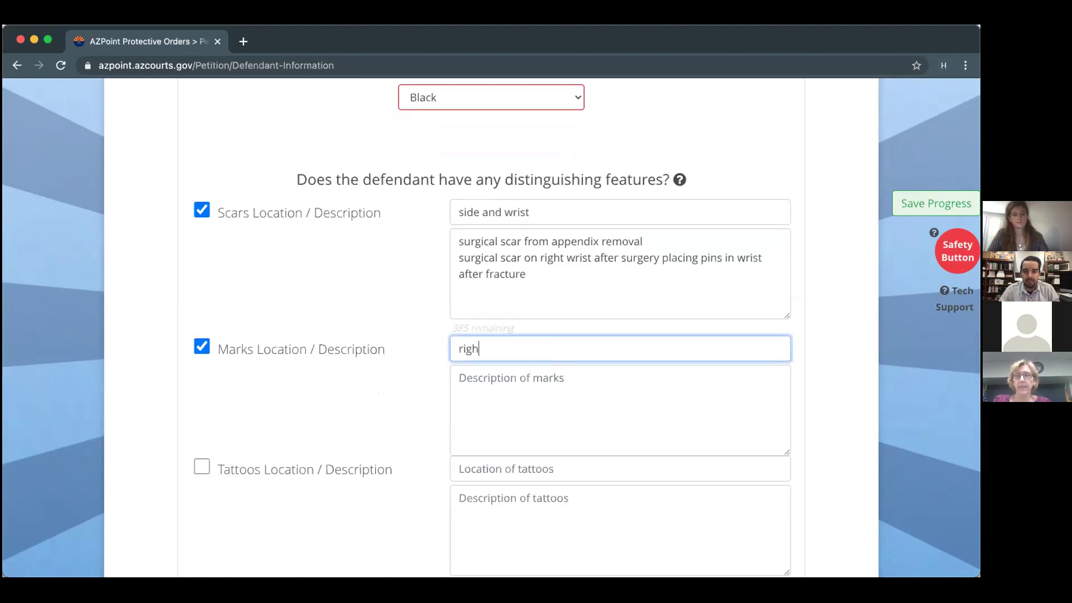
{"action": "type", "text": "t knee"}
{"action": "left_click", "coordinate": [460, 388]}
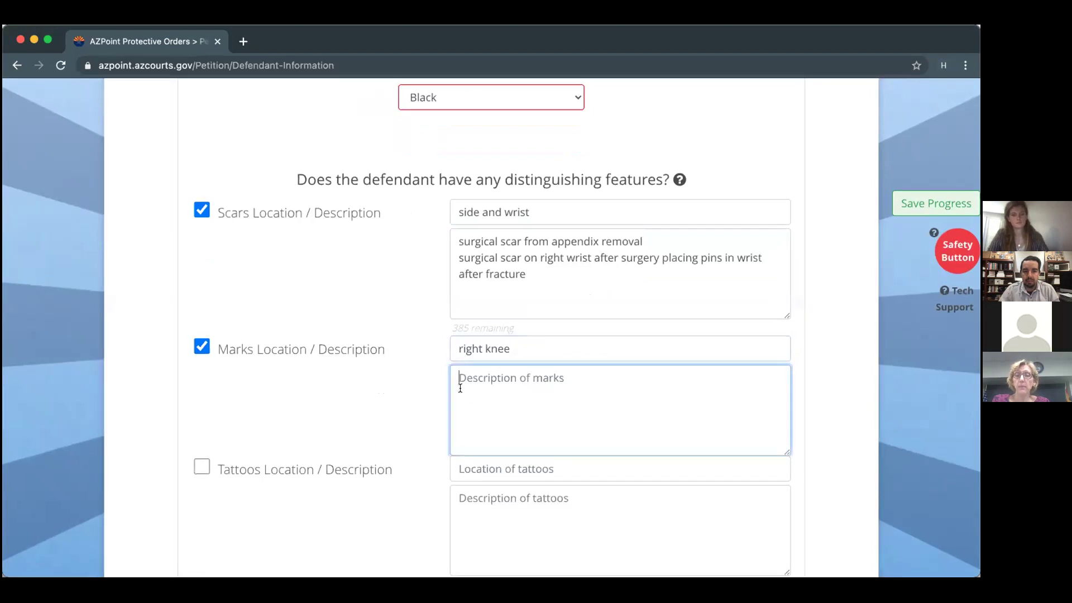
{"action": "type", "text": "quarter sized "}
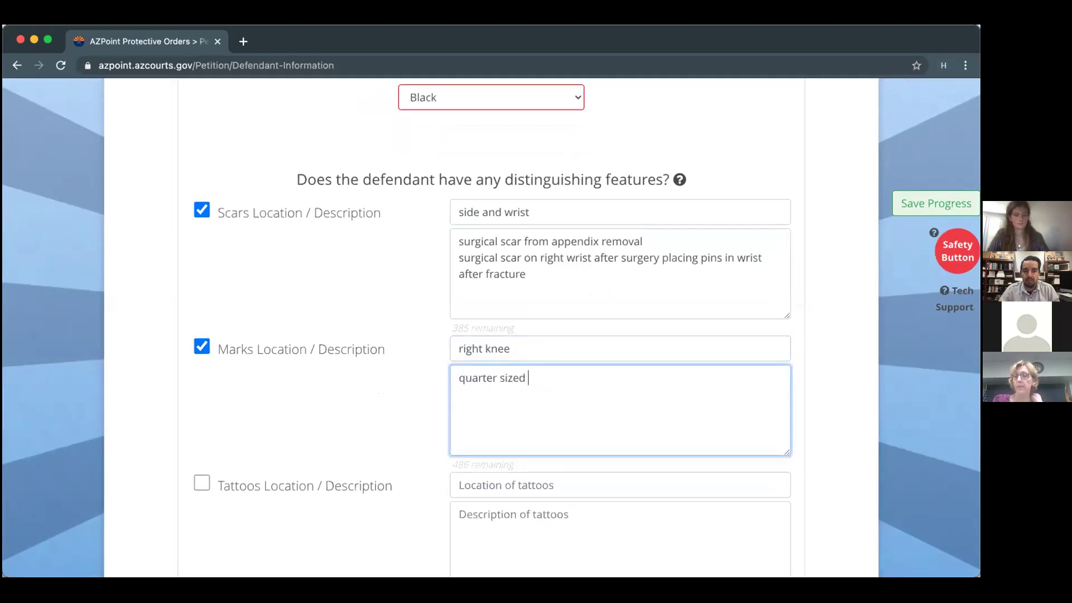
{"action": "type", "text": "birthmark"}
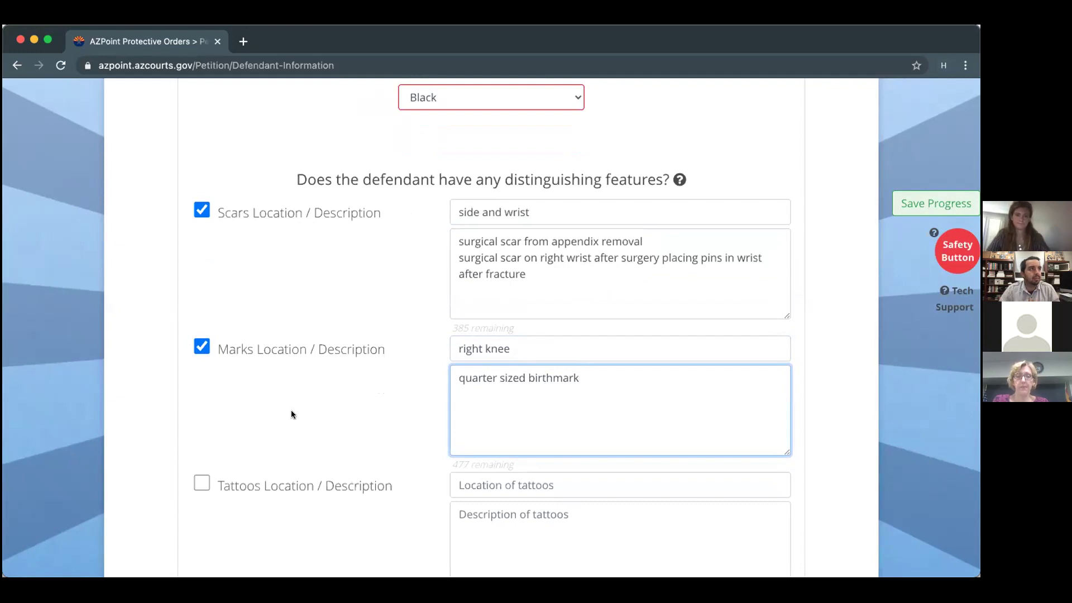
{"action": "scroll", "coordinate": [291, 412], "scroll_direction": "down", "scroll_amount": 6}
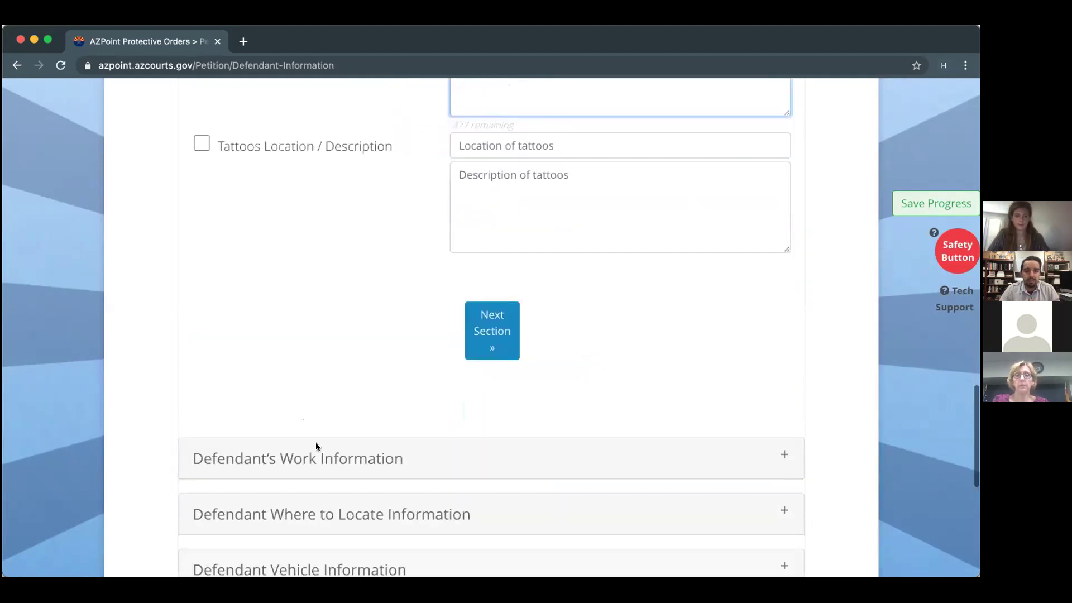
Enter the defendant's work address: pasted street, Prescott, Arizona, zip 86303.
{"action": "left_click", "coordinate": [320, 457]}
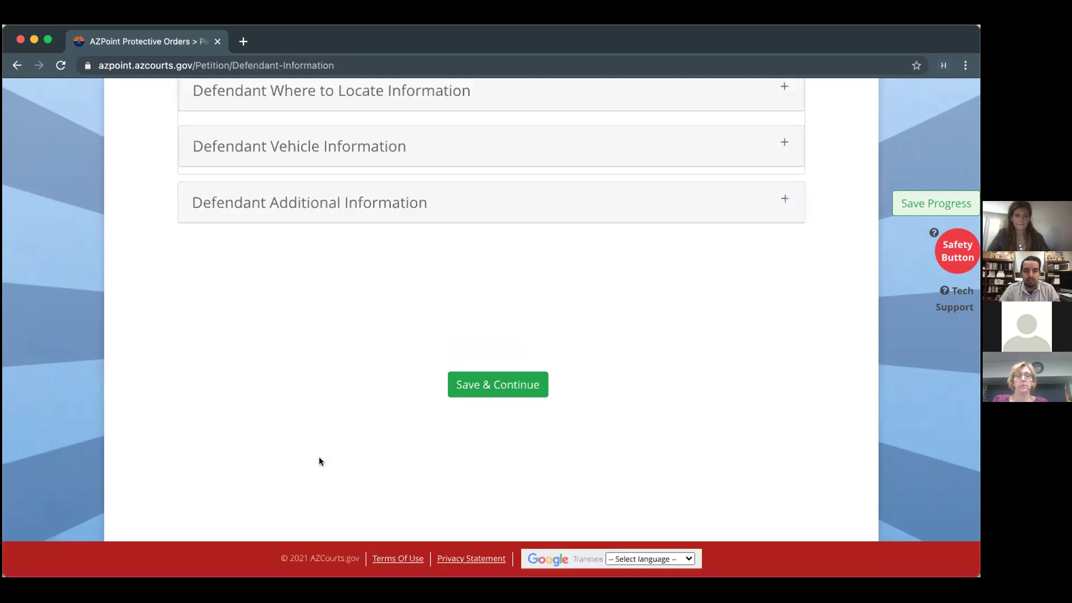
{"action": "scroll", "coordinate": [319, 457], "scroll_direction": "up", "scroll_amount": 13}
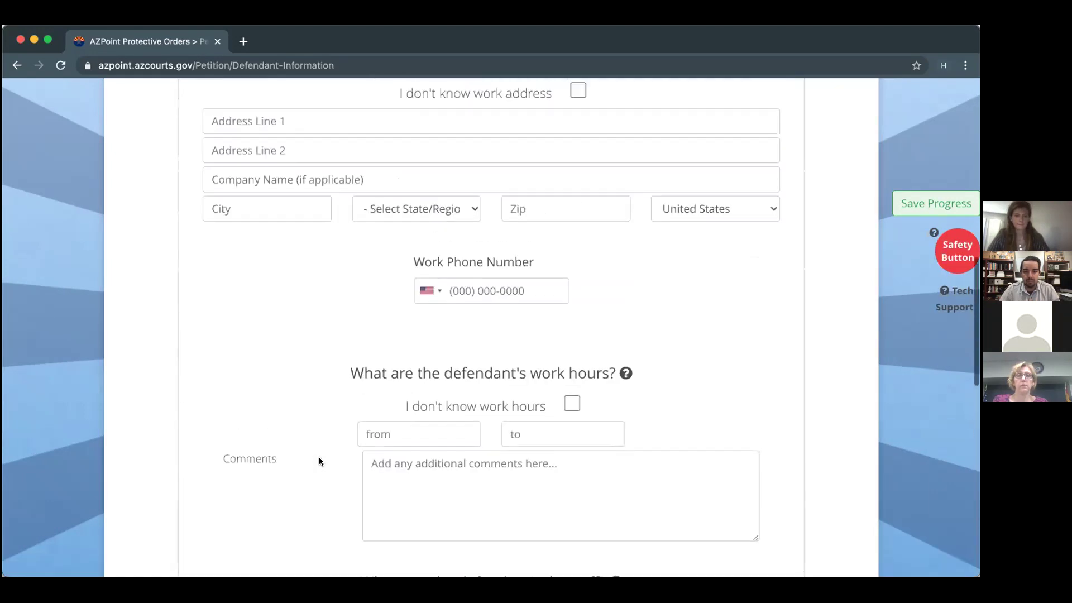
{"action": "scroll", "coordinate": [320, 456], "scroll_direction": "up", "scroll_amount": 3}
{"action": "scroll", "coordinate": [319, 454], "scroll_direction": "down", "scroll_amount": 1}
{"action": "scroll", "coordinate": [320, 458], "scroll_direction": "down", "scroll_amount": 1}
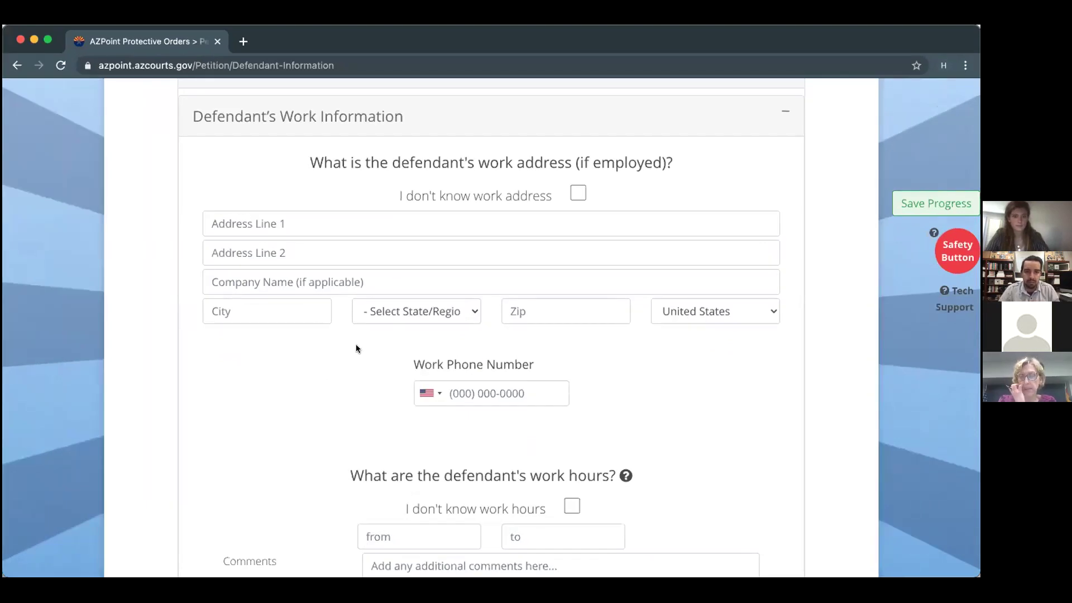
{"action": "left_click", "coordinate": [346, 216]}
{"action": "left_click", "coordinate": [266, 303]}
{"action": "type", "text": "Prescott"}
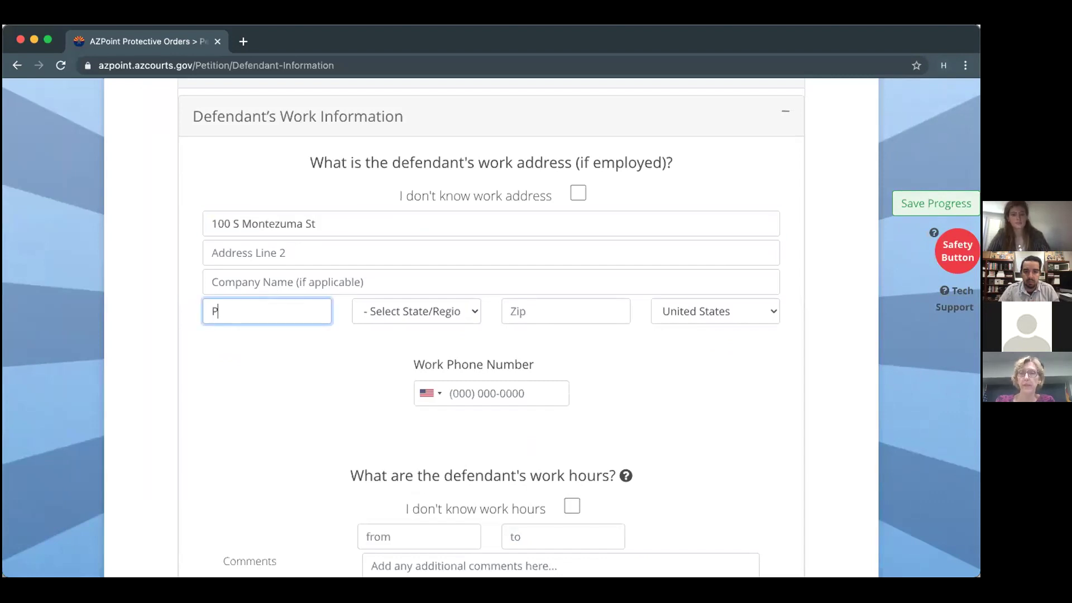
{"action": "left_click", "coordinate": [467, 310]}
{"action": "left_click", "coordinate": [440, 330]}
{"action": "left_click", "coordinate": [563, 305]}
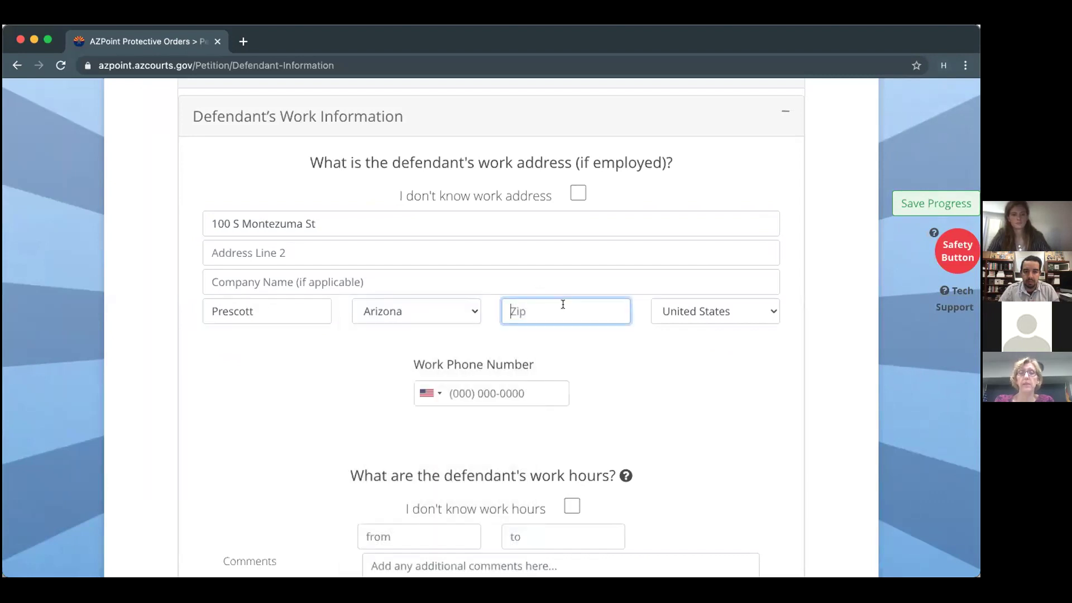
{"action": "type", "text": "86"}
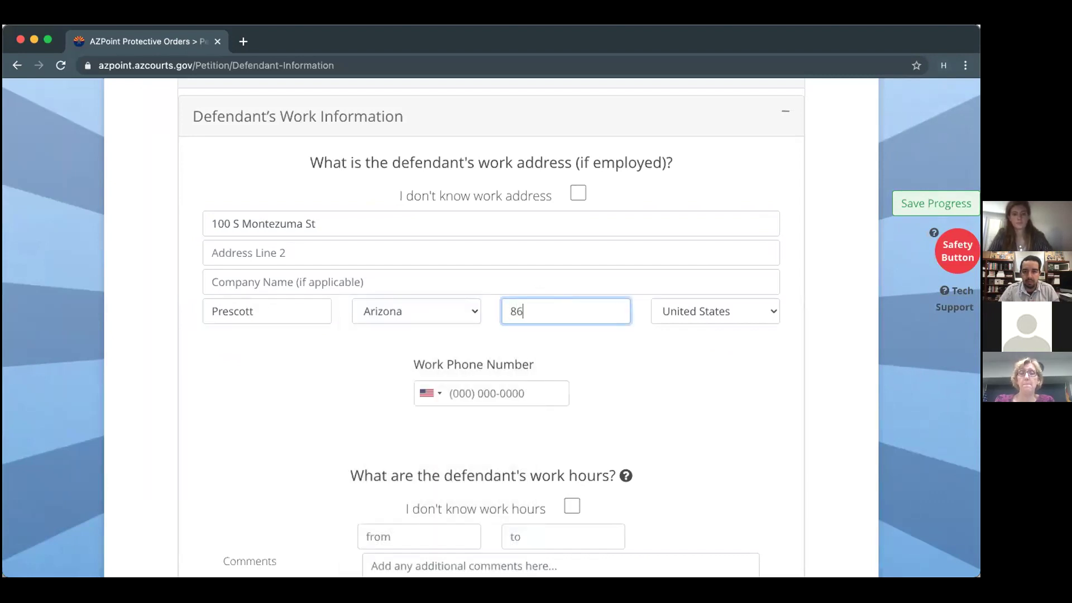
{"action": "type", "text": "303"}
Set the defendant's work hours from 8:00am to 4:00pm.
{"action": "scroll", "coordinate": [492, 329], "scroll_direction": "down", "scroll_amount": 3}
{"action": "scroll", "coordinate": [375, 299], "scroll_direction": "down", "scroll_amount": 1}
{"action": "left_click", "coordinate": [380, 301]}
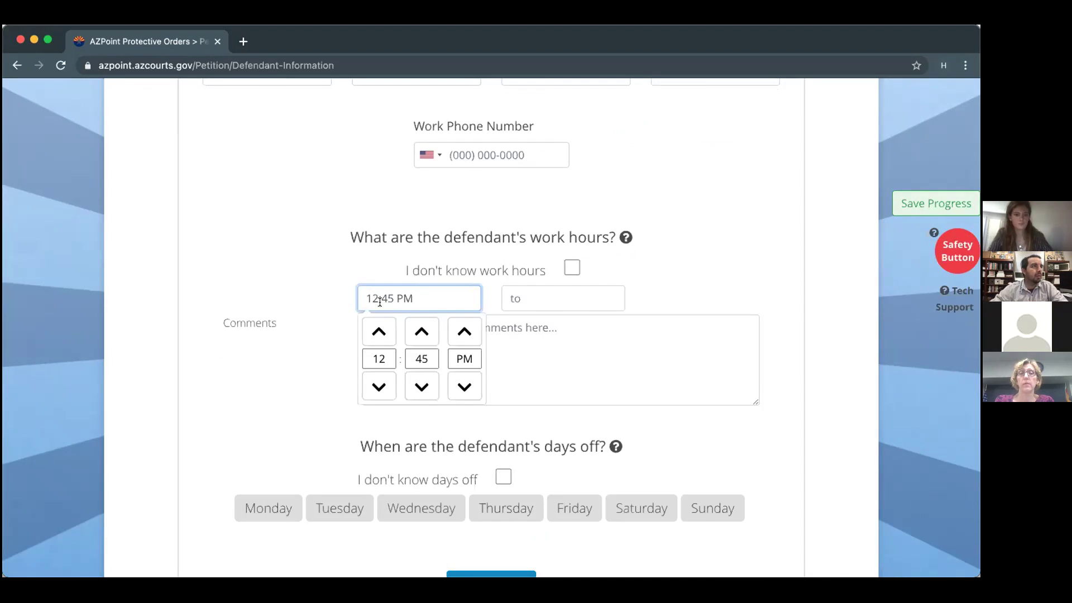
{"action": "triple_click", "coordinate": [380, 294]}
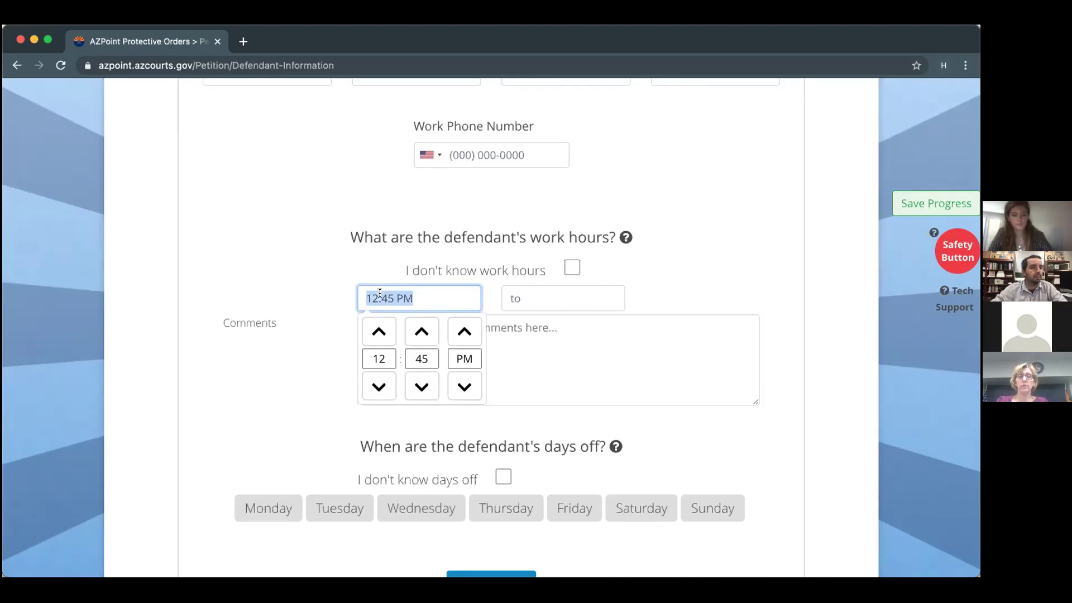
{"action": "type", "text": "8:00am"}
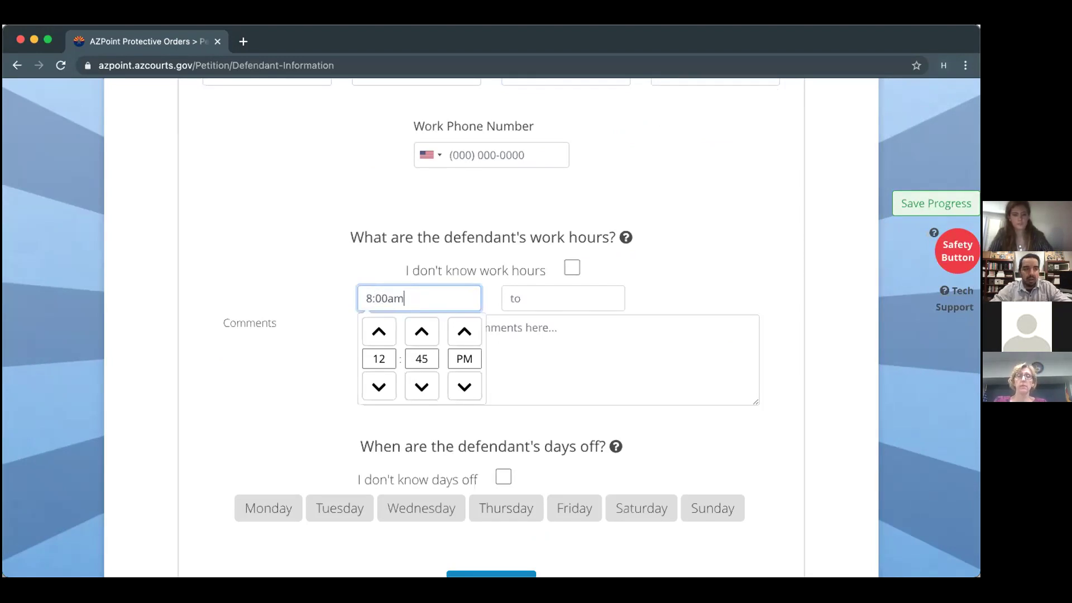
{"action": "left_click", "coordinate": [520, 296]}
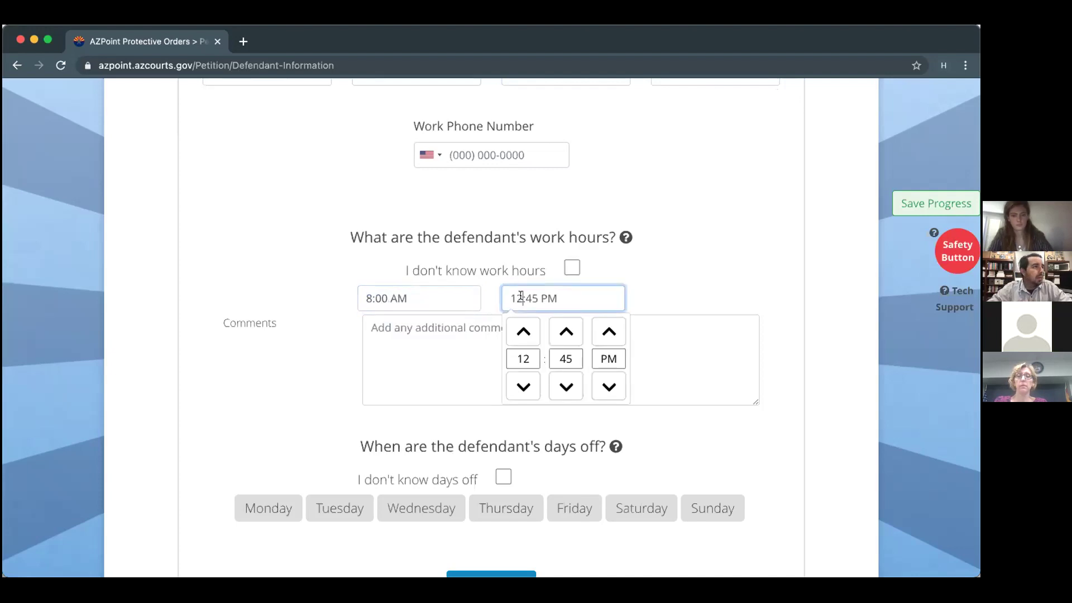
{"action": "triple_click", "coordinate": [521, 296]}
{"action": "type", "text": "4:00pm"}
{"action": "left_click", "coordinate": [200, 417]}
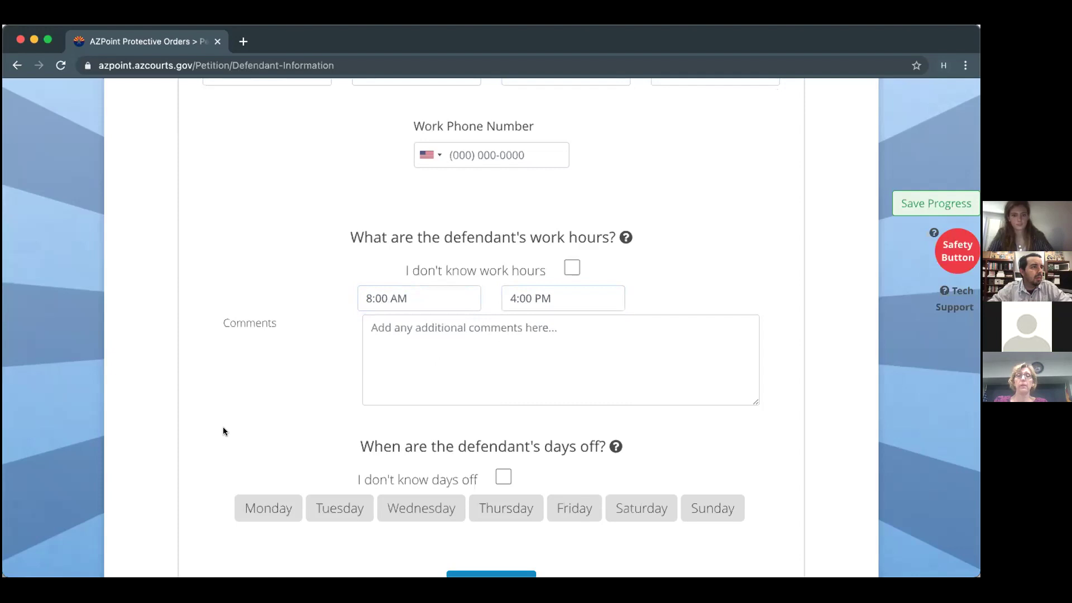
Mark Sunday and Monday as the defendant's days off.
{"action": "scroll", "coordinate": [222, 427], "scroll_direction": "down", "scroll_amount": 2}
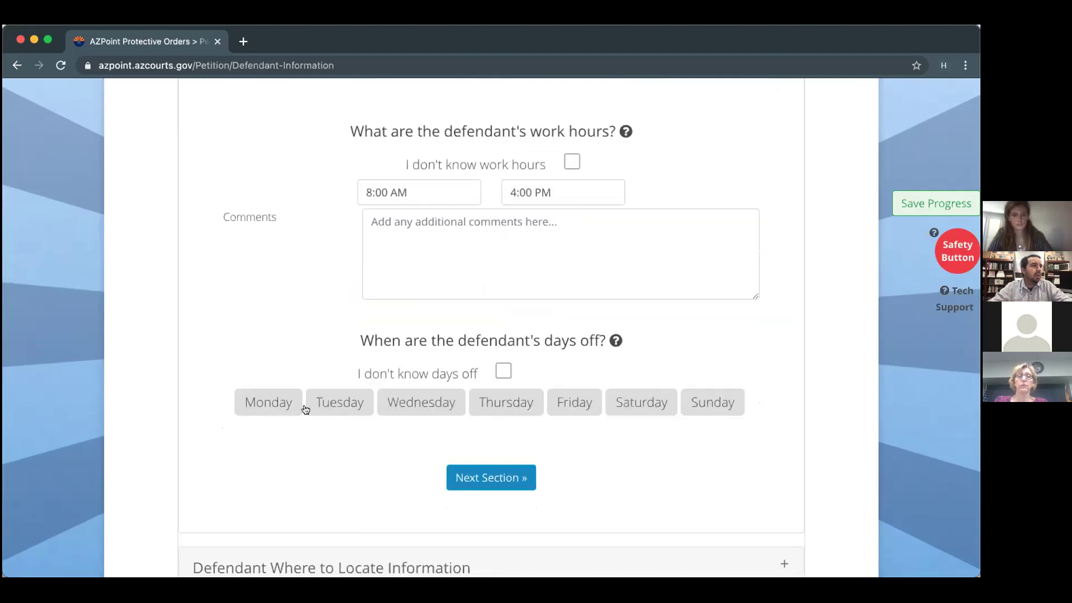
{"action": "left_click", "coordinate": [705, 407]}
{"action": "left_click", "coordinate": [253, 403]}
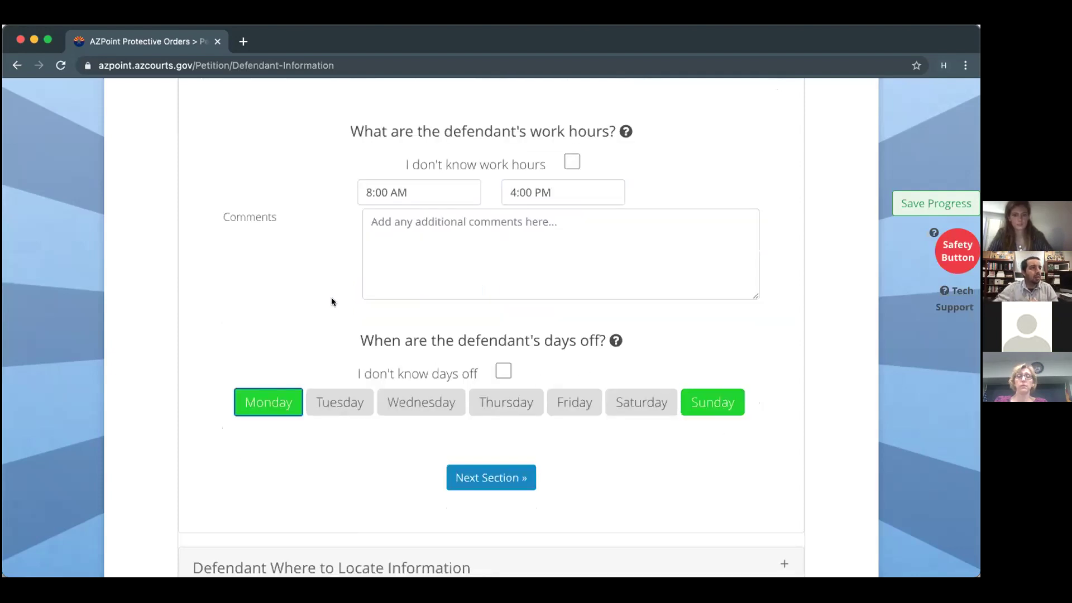
{"action": "scroll", "coordinate": [293, 308], "scroll_direction": "down", "scroll_amount": 1}
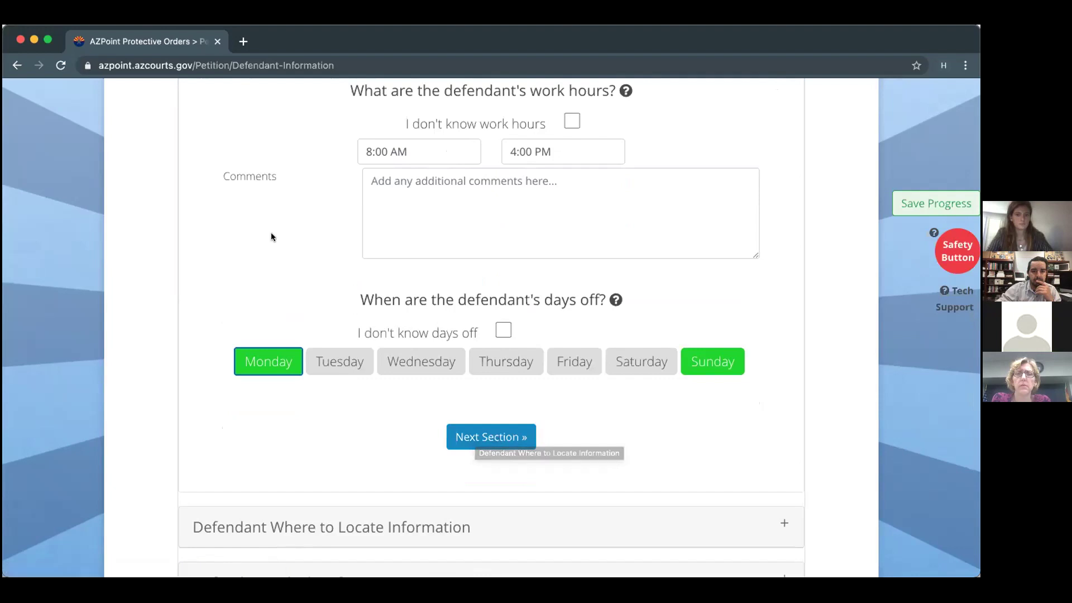
{"action": "scroll", "coordinate": [271, 236], "scroll_direction": "up", "scroll_amount": 3}
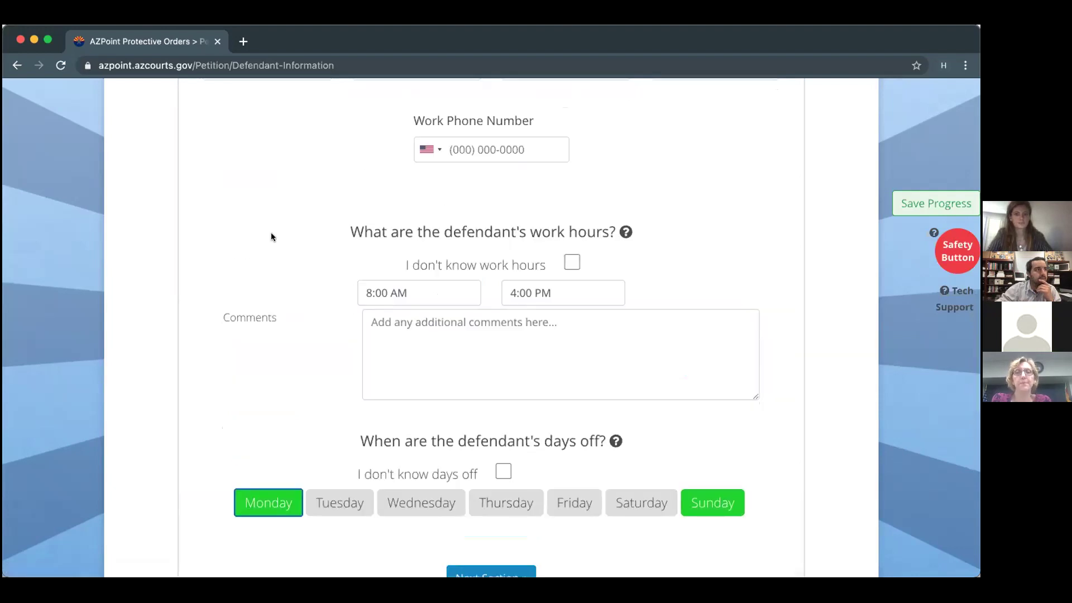
{"action": "scroll", "coordinate": [272, 236], "scroll_direction": "down", "scroll_amount": 4}
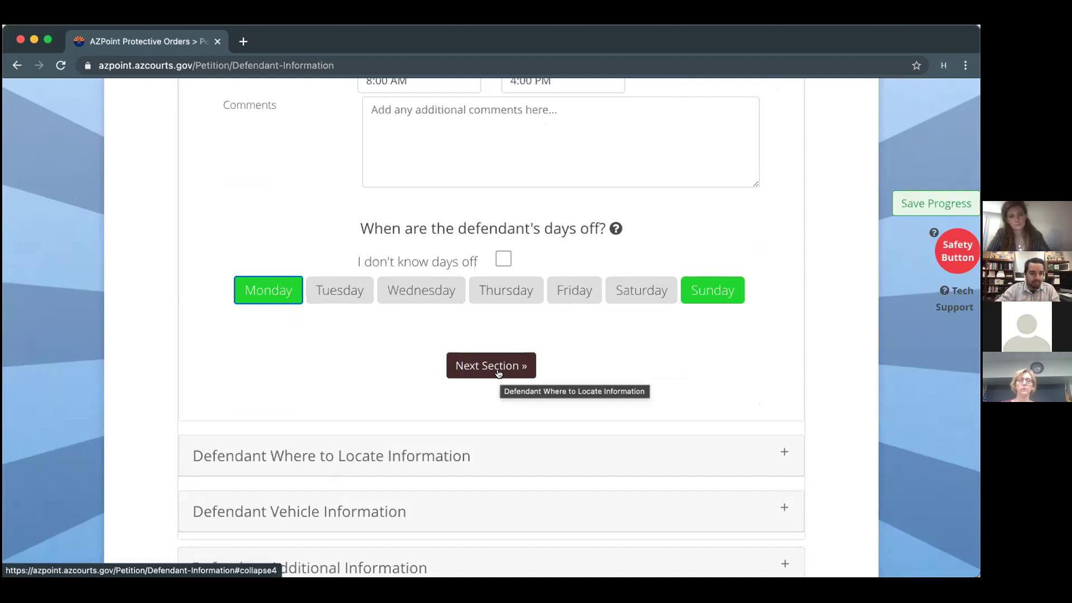
Paste the defendant's best home times, changing 'all-day' to 'all day'.
{"action": "left_click", "coordinate": [499, 373]}
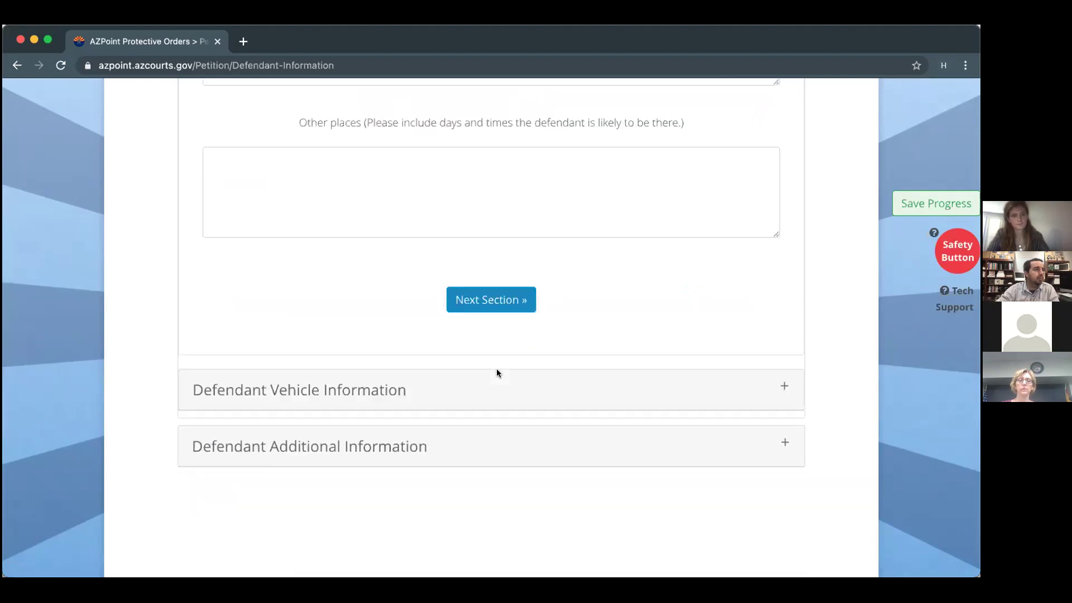
{"action": "scroll", "coordinate": [400, 301], "scroll_direction": "up", "scroll_amount": 5}
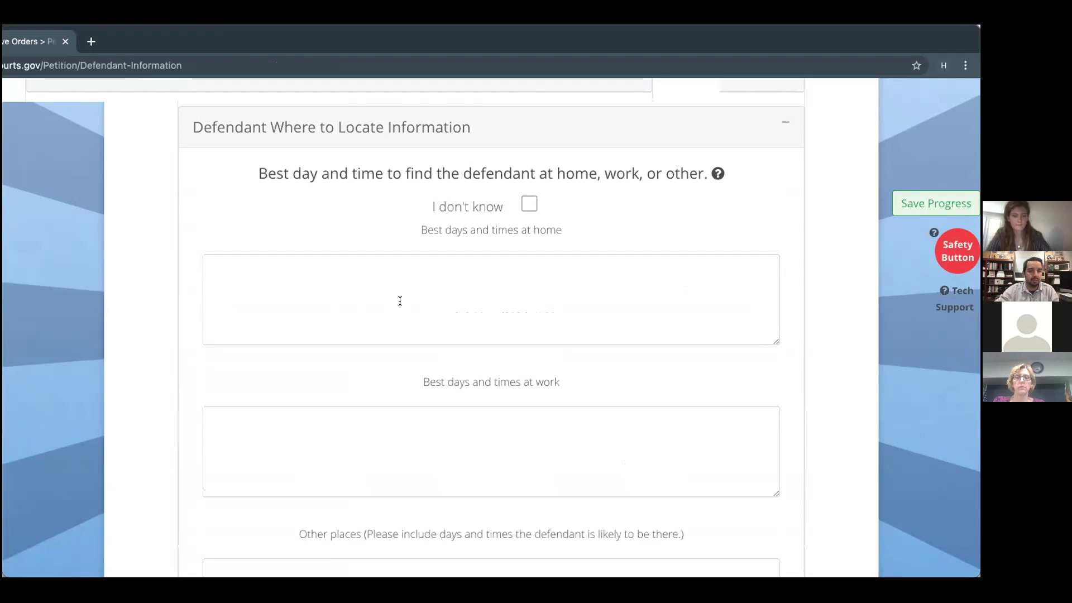
{"action": "left_click", "coordinate": [429, 307]}
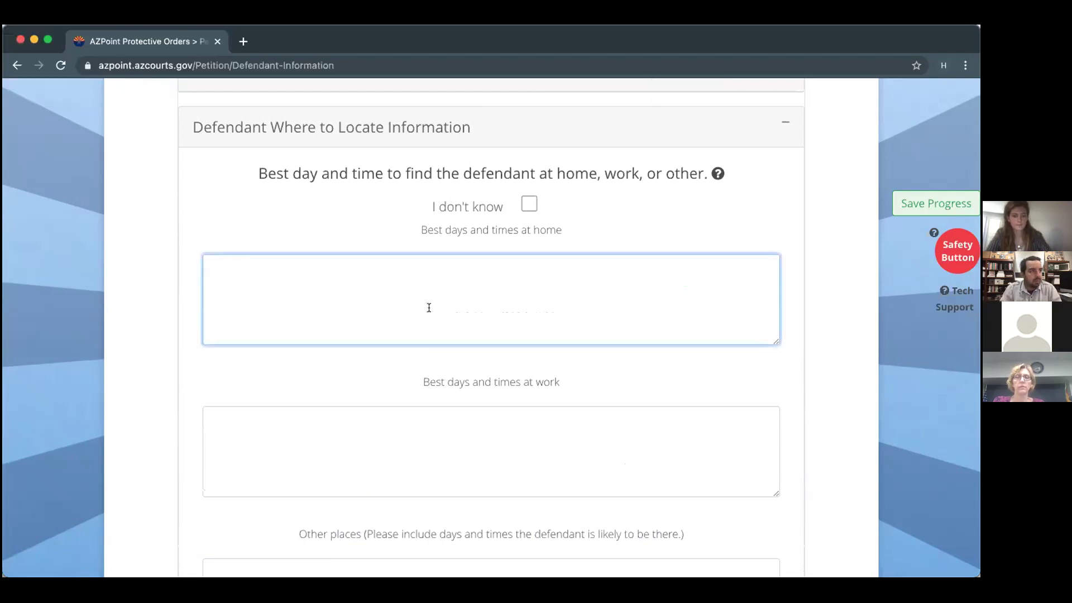
{"action": "type", "text": "all-day Sunday; Tuesday through Saturday 4:00pm until 8:00am"}
{"action": "left_click", "coordinate": [226, 267]}
{"action": "key", "text": "BackSpace"}
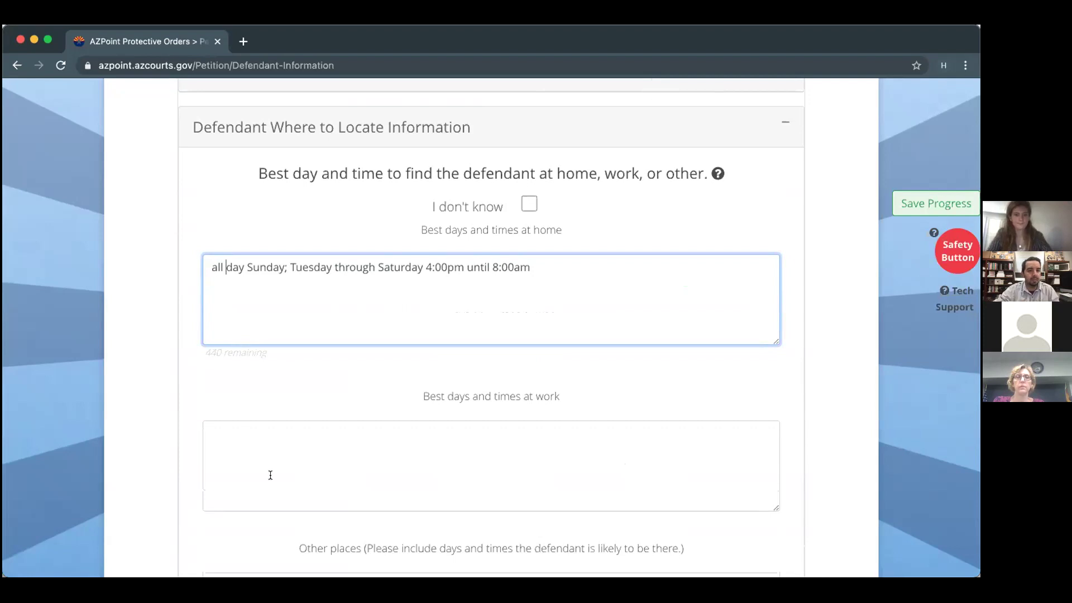
Paste the work times and enter 'Monday at his parent's' under other places.
{"action": "left_click", "coordinate": [313, 439]}
{"action": "type", "text": "Tuesday through Saturday, 8:00am-4:00pm"}
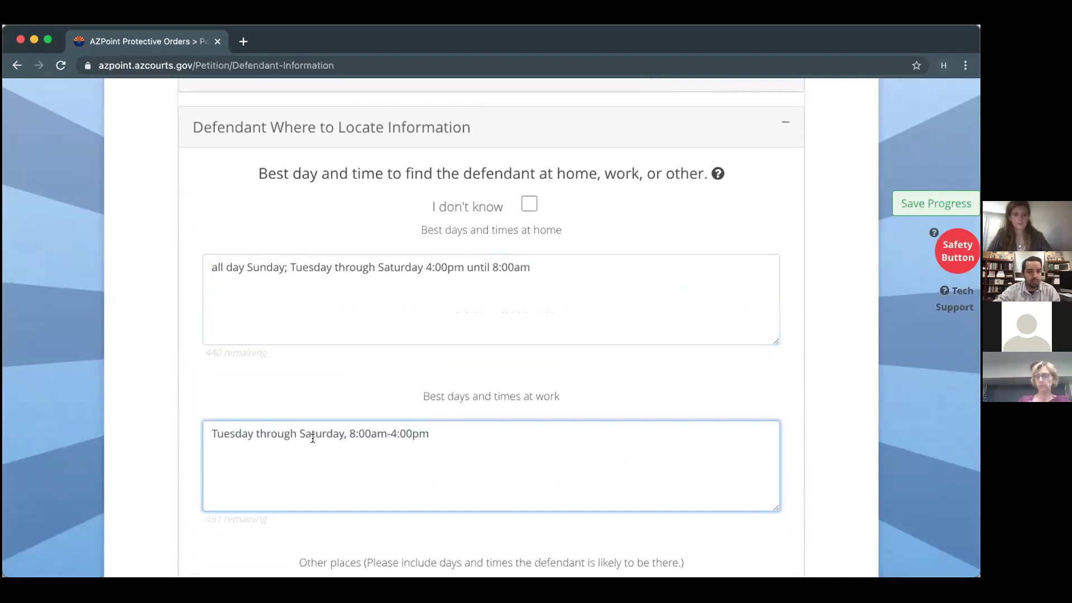
{"action": "scroll", "coordinate": [313, 438], "scroll_direction": "down", "scroll_amount": 3}
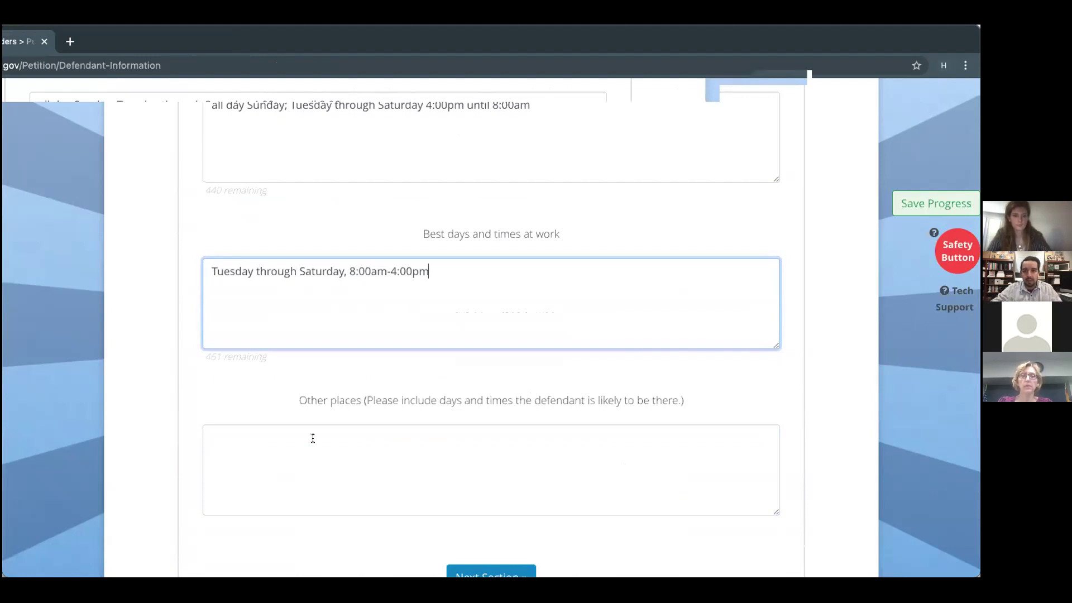
{"action": "left_click", "coordinate": [333, 459]}
{"action": "type", "text": "Monday at his parent's"}
{"action": "scroll", "coordinate": [334, 460], "scroll_direction": "up", "scroll_amount": 2}
{"action": "scroll", "coordinate": [334, 461], "scroll_direction": "up", "scroll_amount": 1}
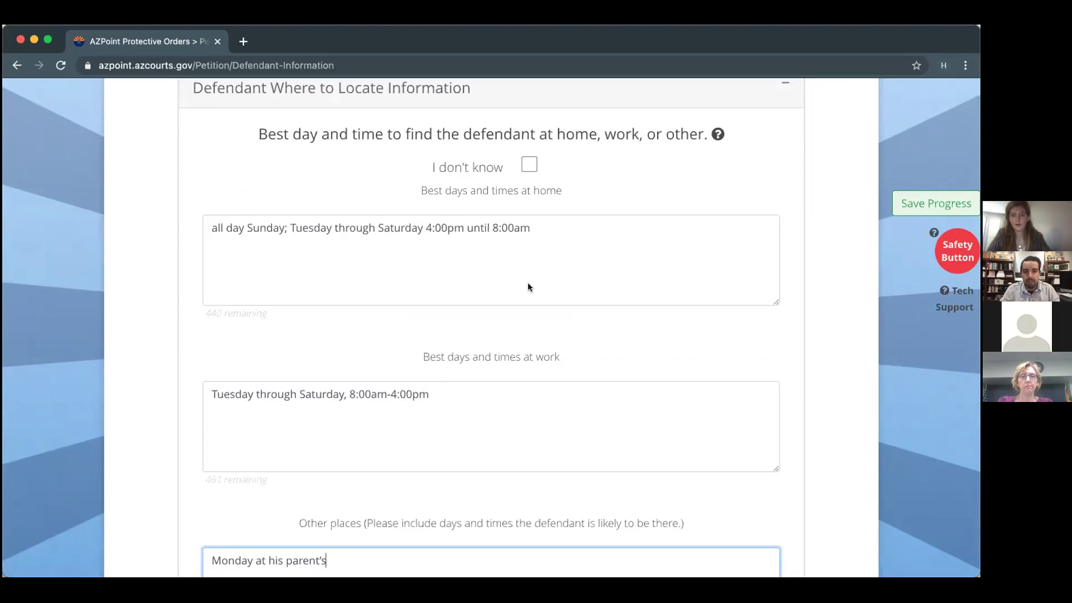
{"action": "scroll", "coordinate": [528, 284], "scroll_direction": "down", "scroll_amount": 4}
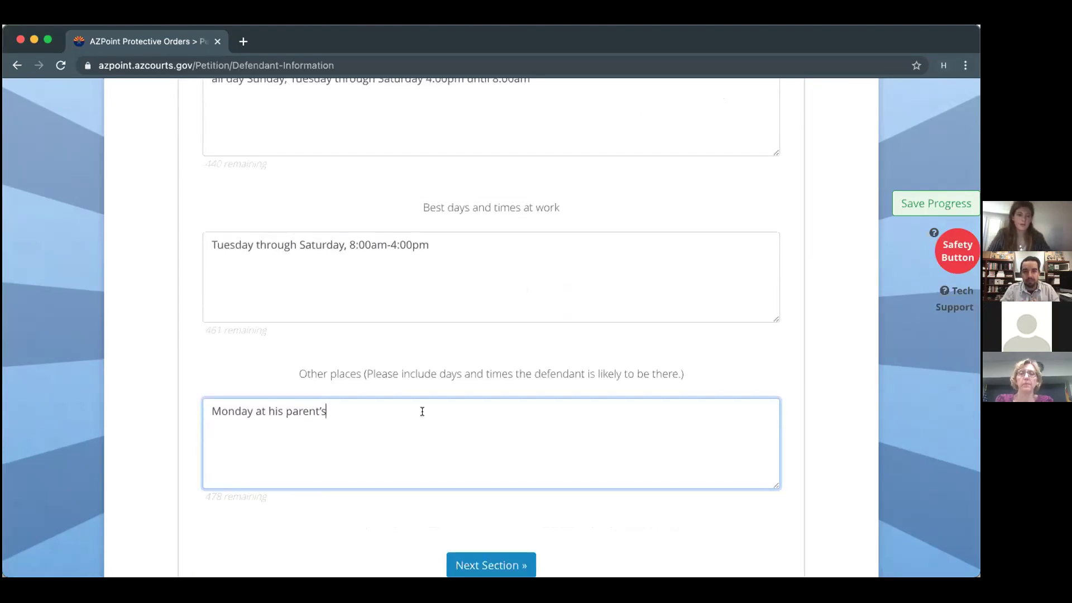
{"action": "scroll", "coordinate": [423, 411], "scroll_direction": "down", "scroll_amount": 1}
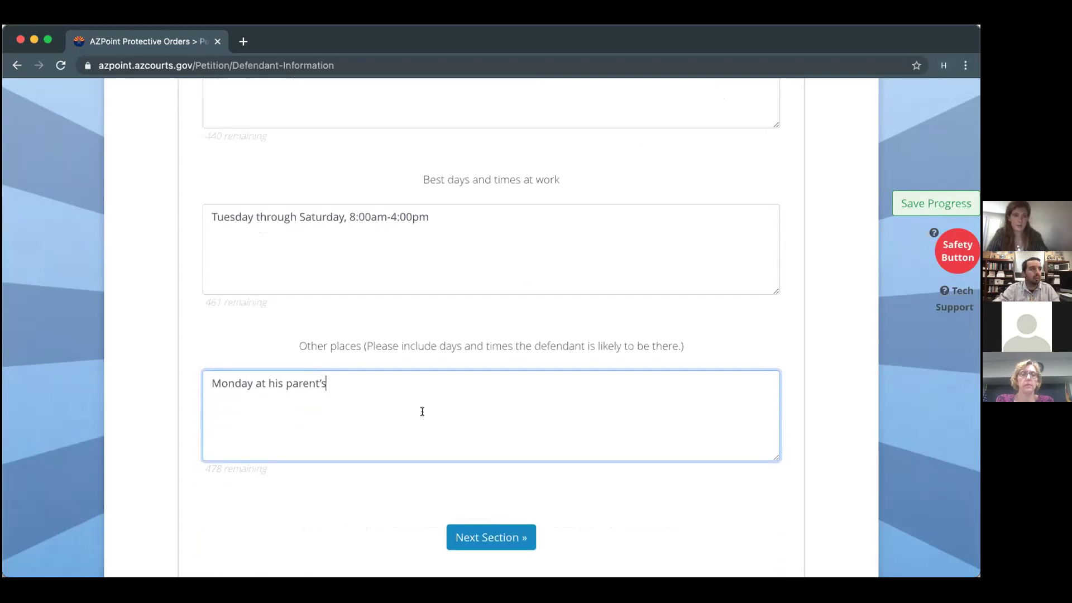
{"action": "type", "text": "--"}
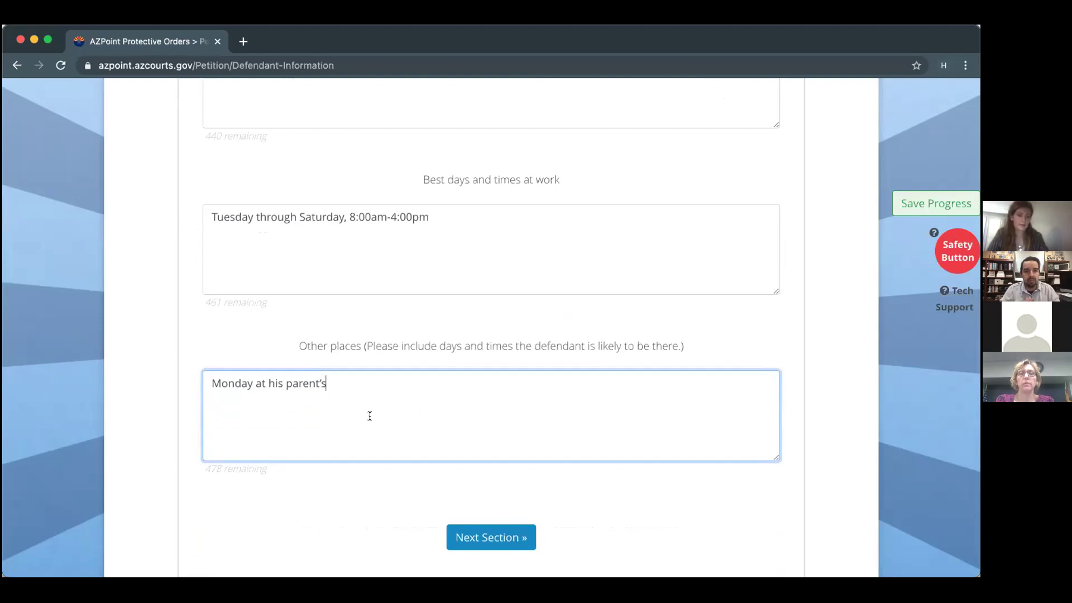
{"action": "scroll", "coordinate": [369, 416], "scroll_direction": "down", "scroll_amount": 3}
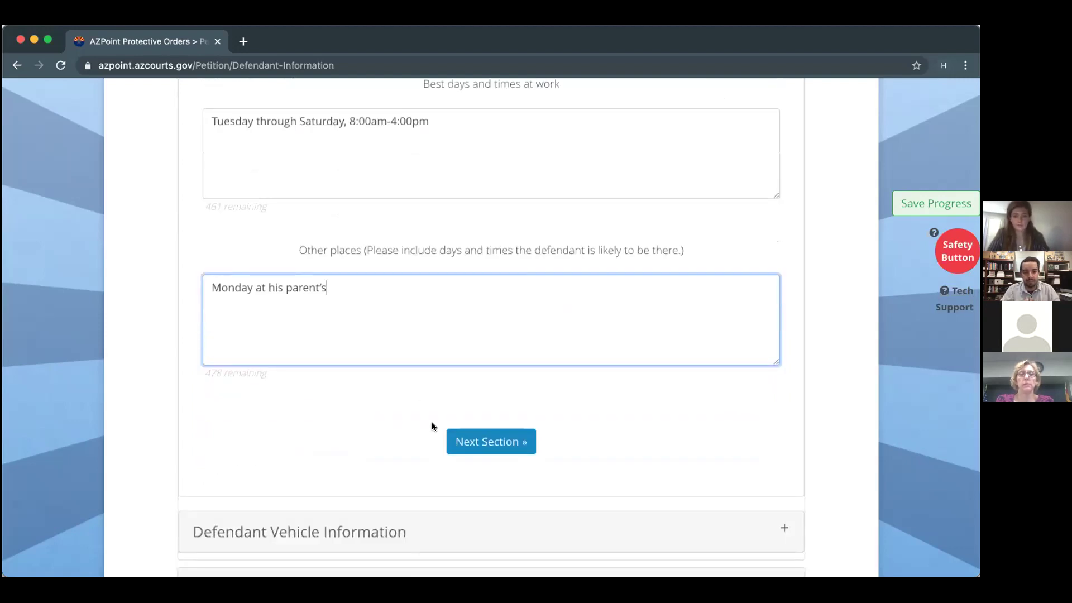
Go to the vehicle information and set the plate issuing state to Arizona.
{"action": "left_click", "coordinate": [462, 440]}
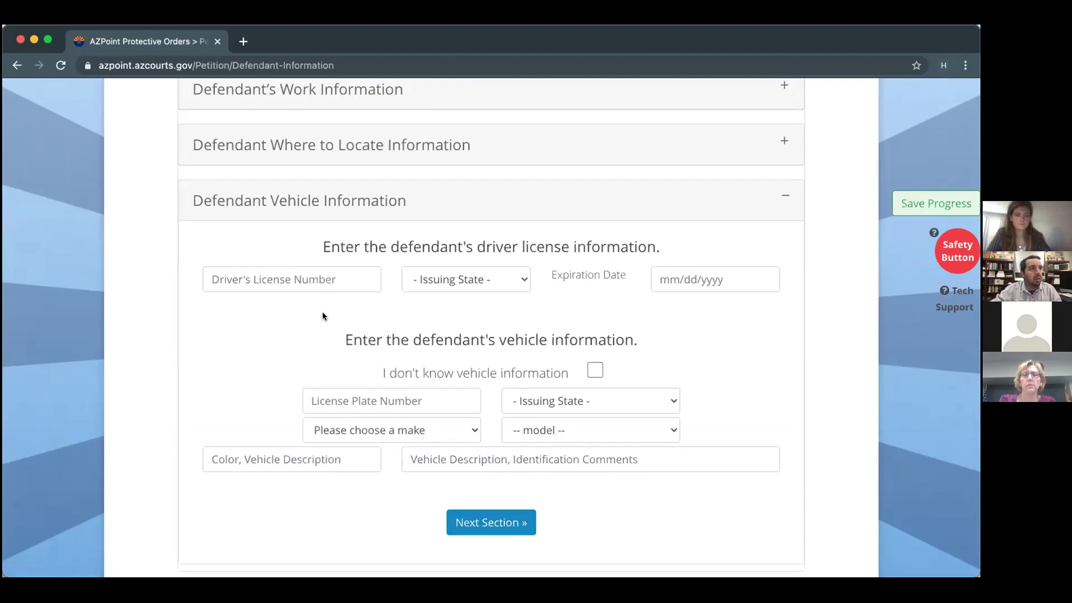
{"action": "scroll", "coordinate": [361, 352], "scroll_direction": "down", "scroll_amount": 3}
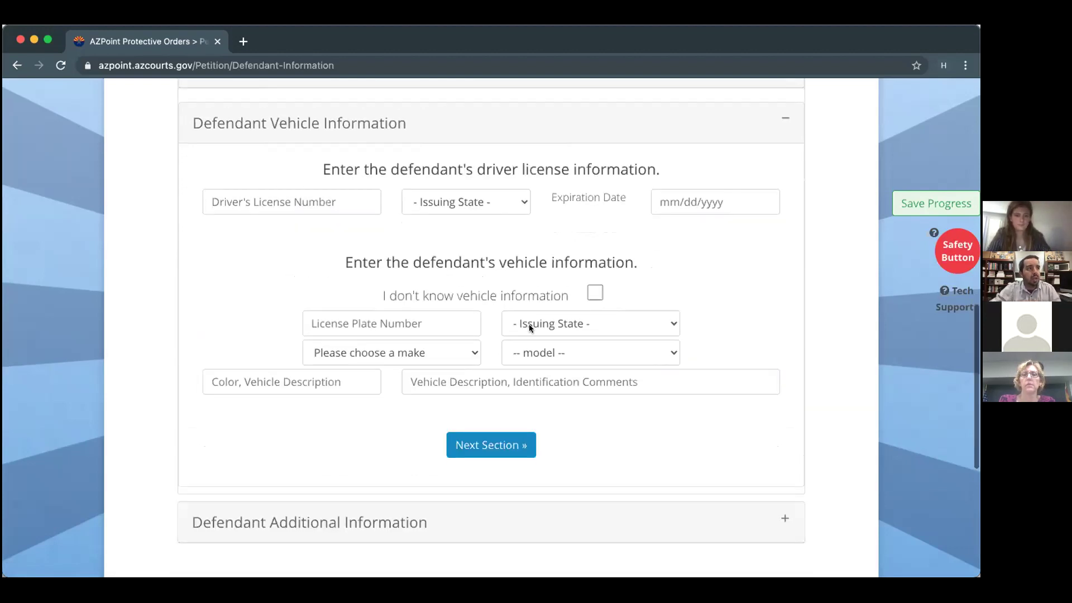
{"action": "left_click", "coordinate": [529, 324]}
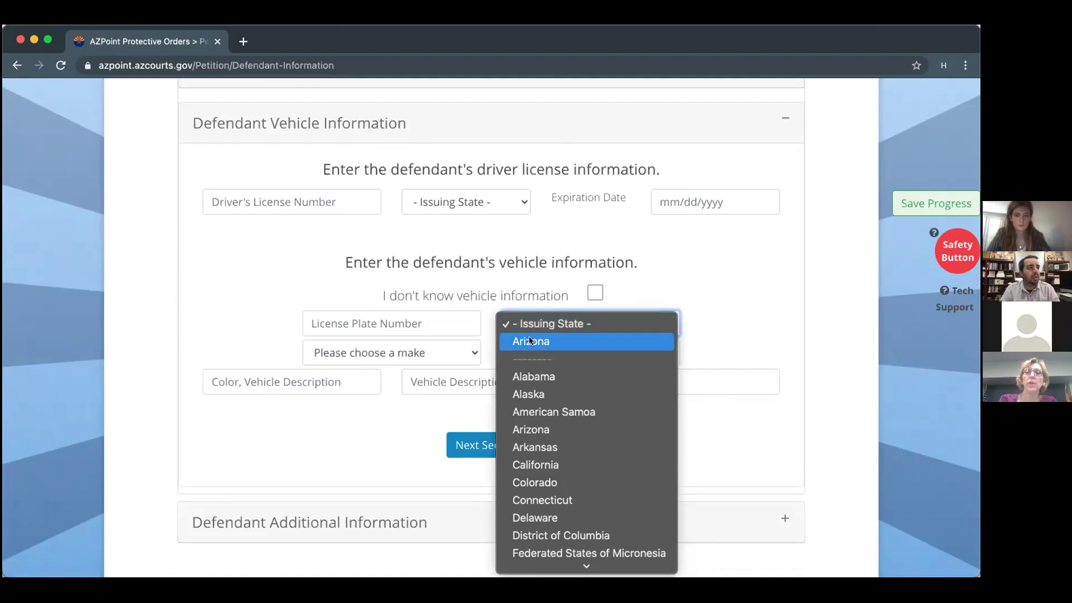
{"action": "left_click", "coordinate": [529, 341]}
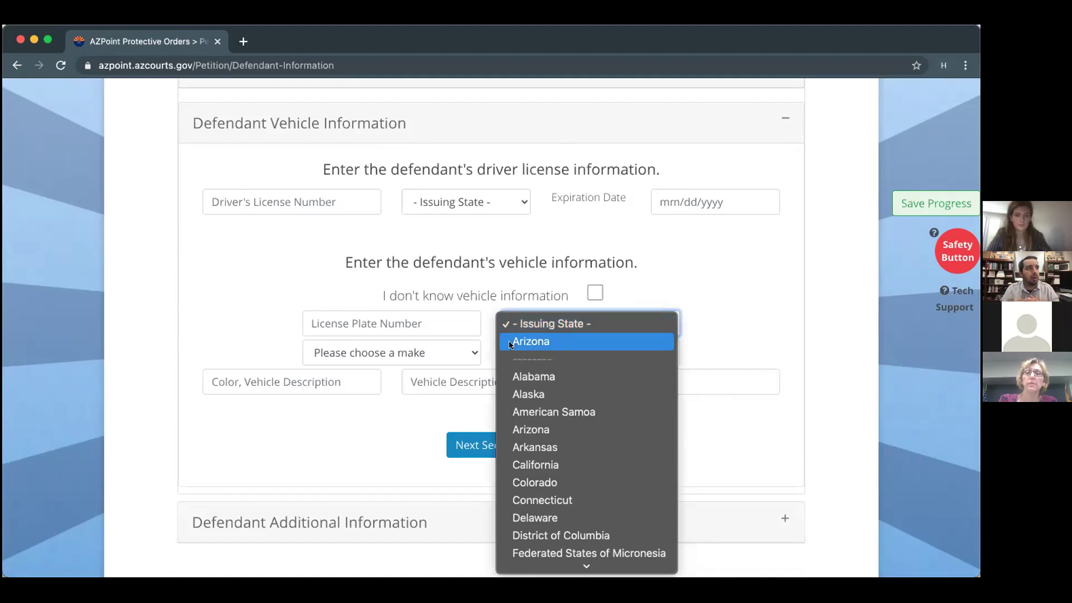
Choose Ford as the vehicle make and Escape as the model.
{"action": "left_click", "coordinate": [417, 352]}
{"action": "scroll", "coordinate": [402, 381], "scroll_direction": "down", "scroll_amount": 10}
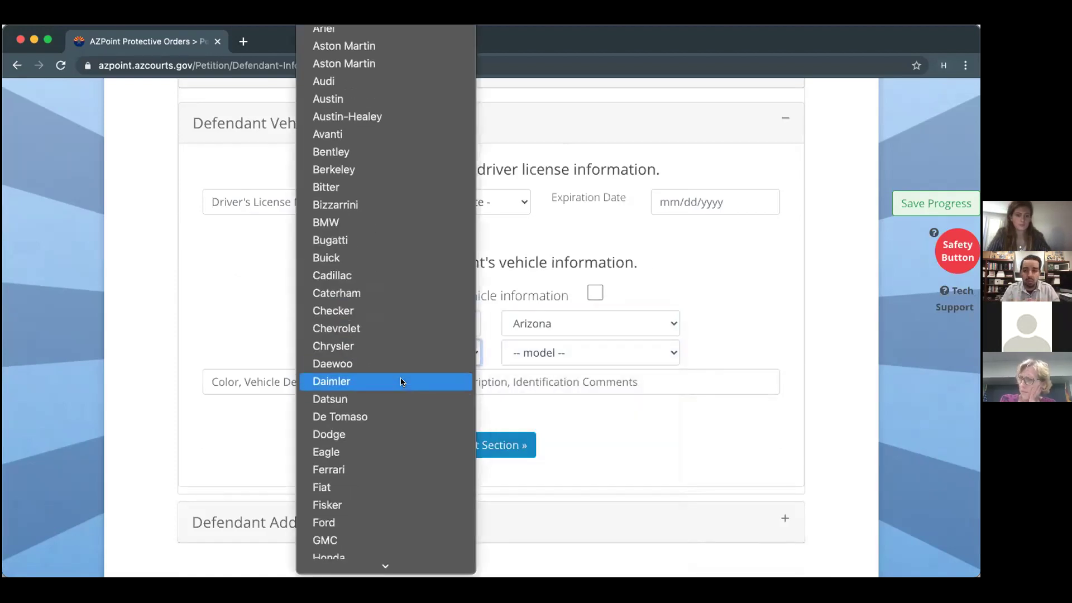
{"action": "left_click", "coordinate": [402, 522]}
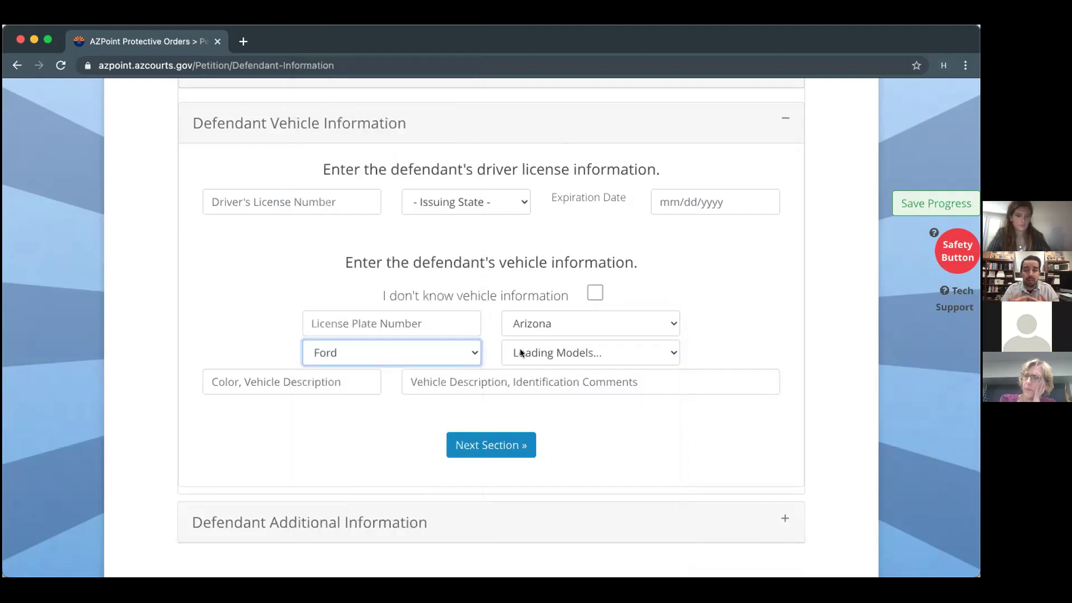
{"action": "left_click", "coordinate": [520, 352]}
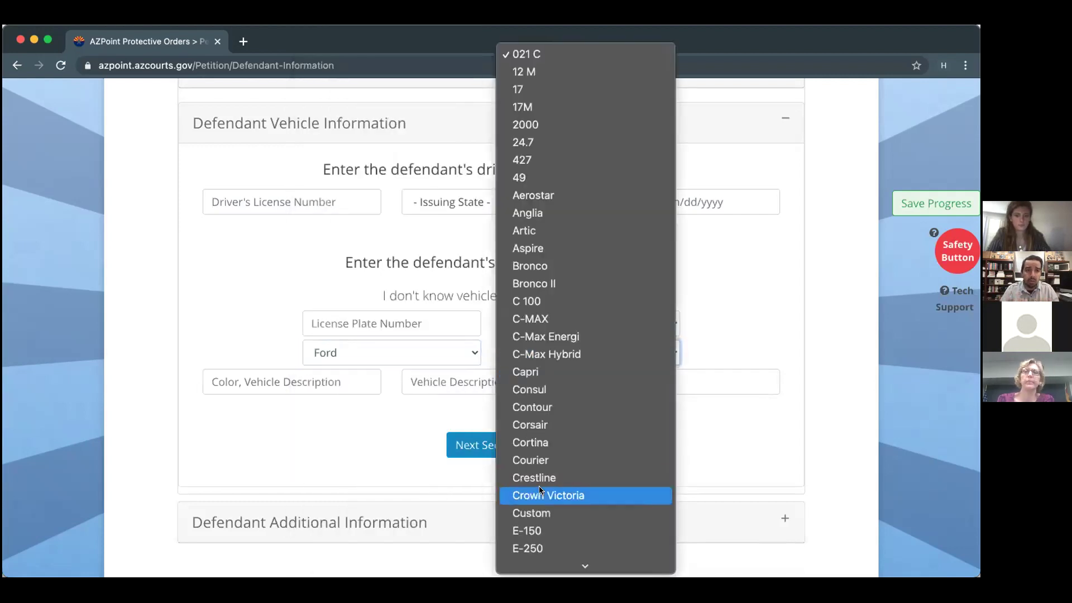
{"action": "scroll", "coordinate": [539, 490], "scroll_direction": "down", "scroll_amount": 10}
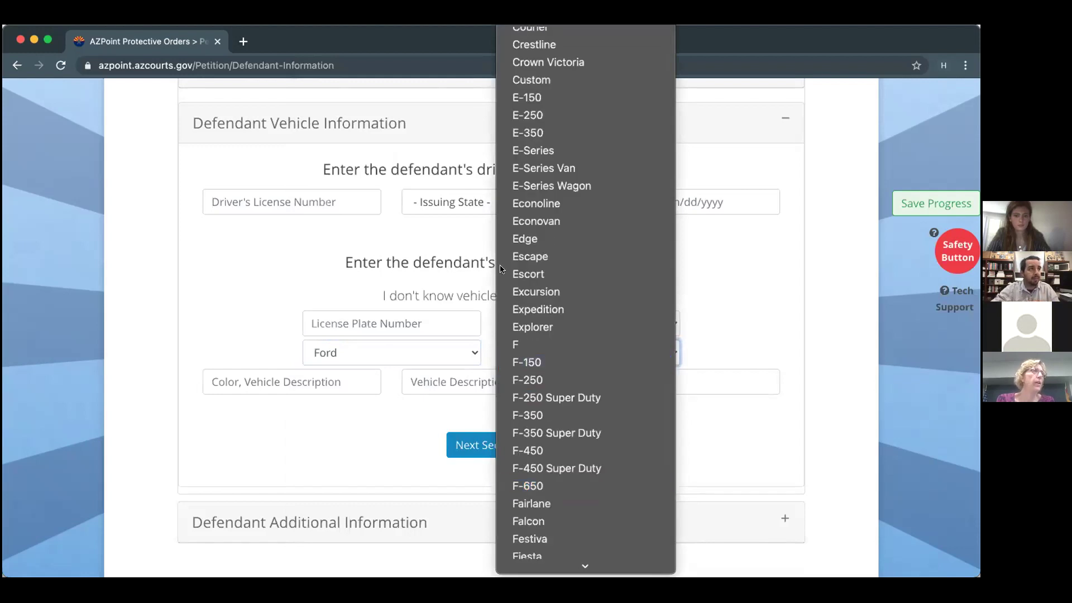
{"action": "left_click", "coordinate": [520, 257]}
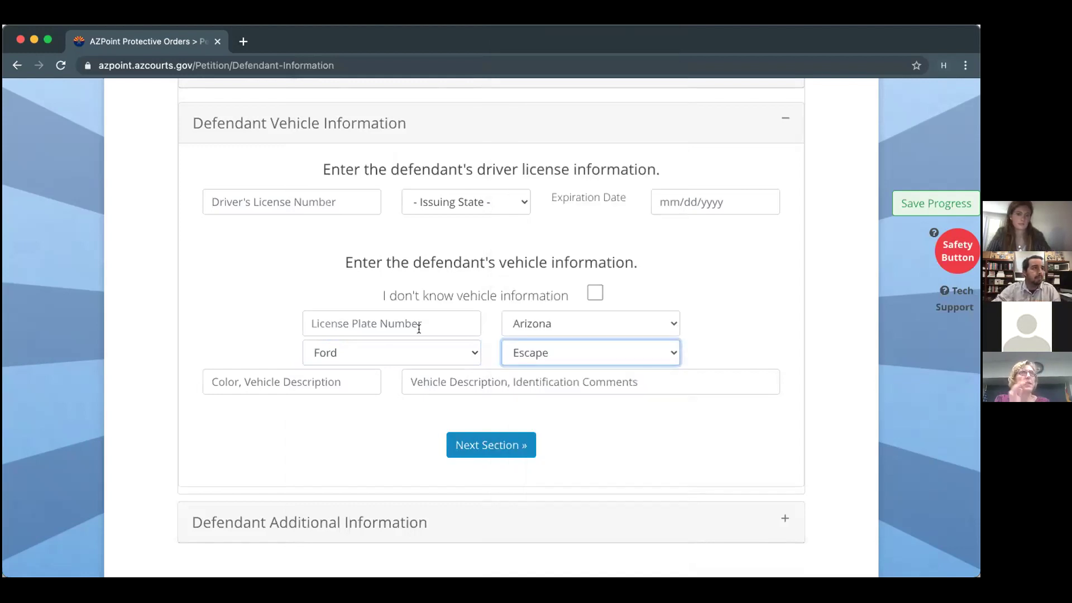
Enter 2010 in the vehicle color field and 'dent on back right bumper' as the description.
{"action": "left_click", "coordinate": [336, 377]}
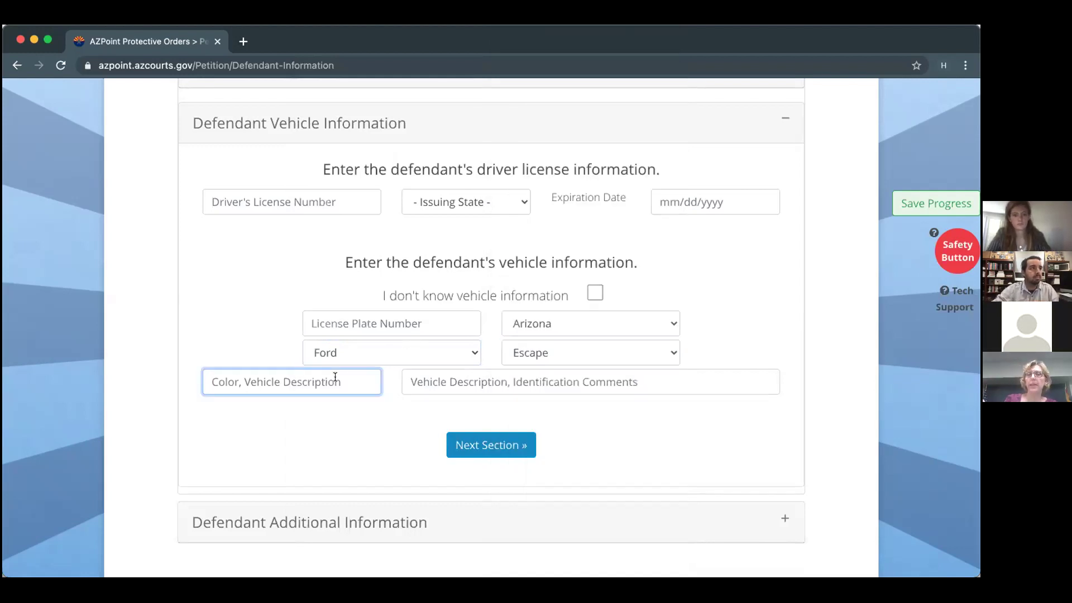
{"action": "type", "text": "2010"}
{"action": "left_click", "coordinate": [411, 382]}
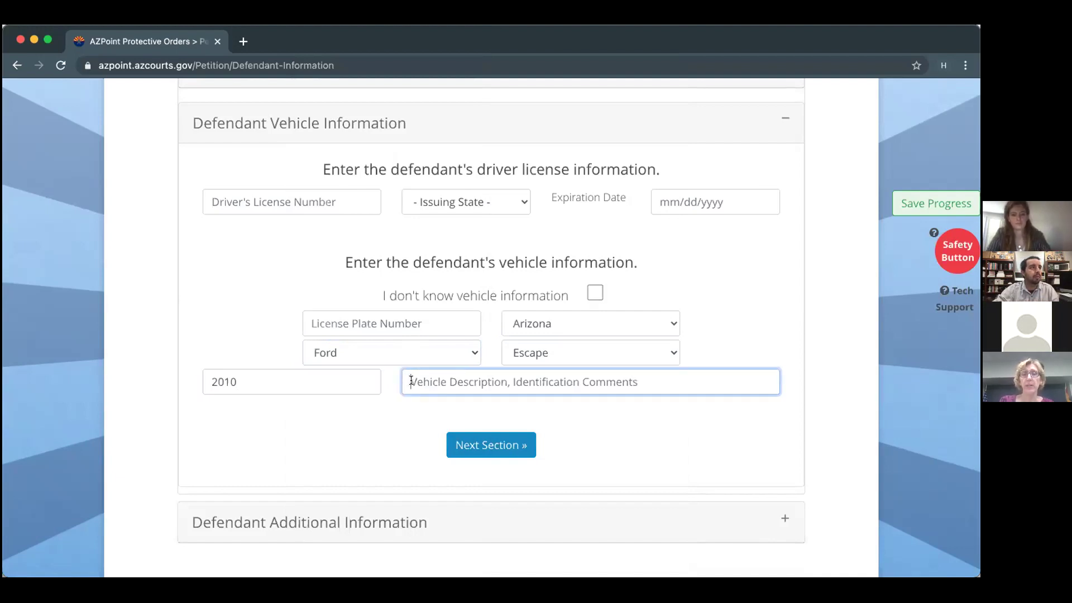
{"action": "type", "text": "dent is"}
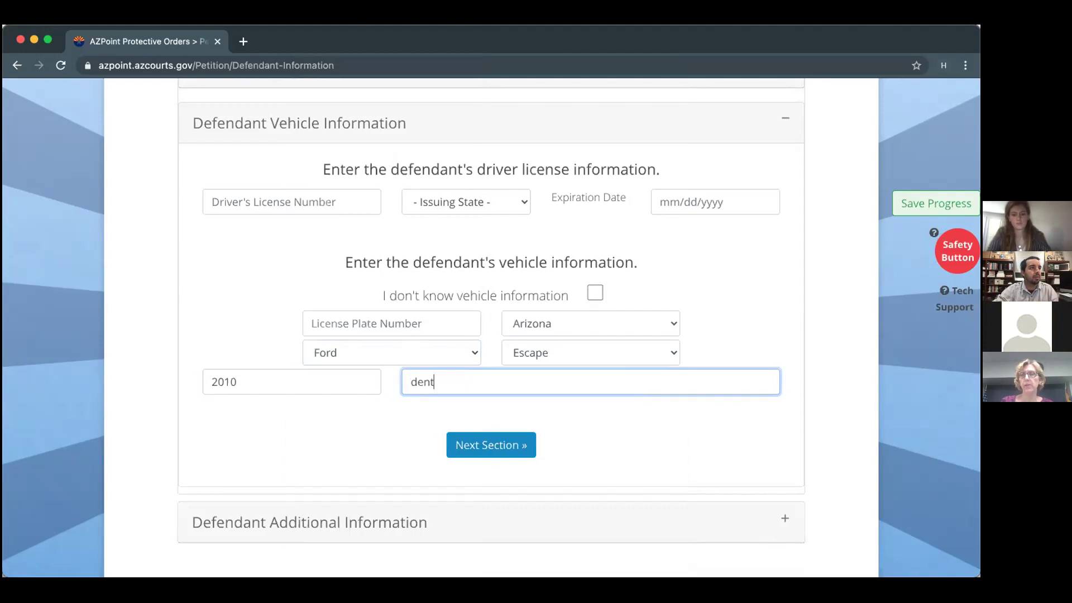
{"action": "key", "text": "BackSpace"}
{"action": "key", "text": "BackSpace"}
{"action": "key", "text": "BackSpace"}
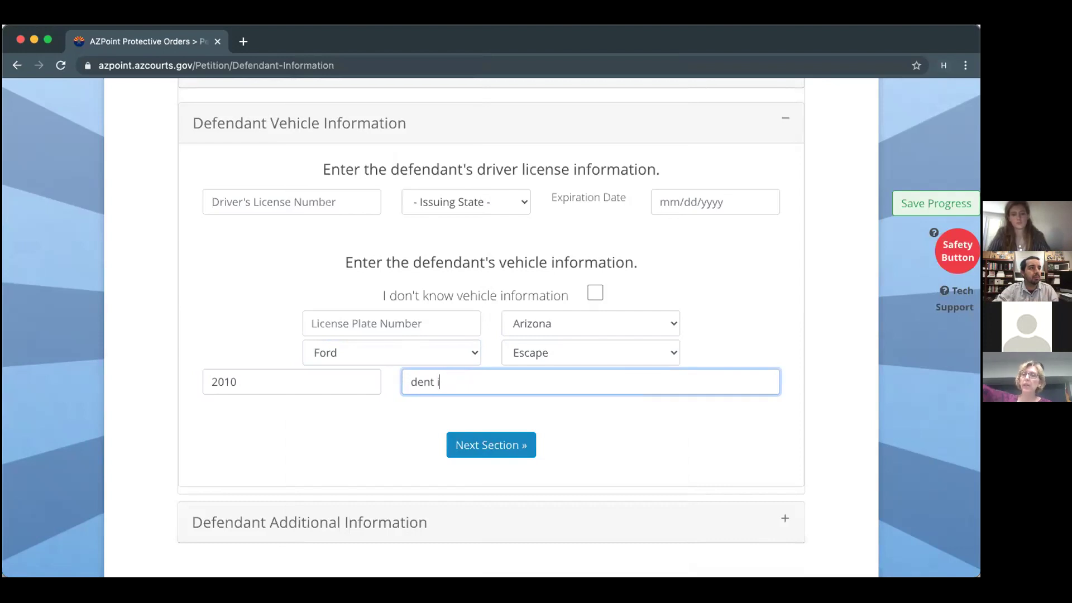
{"action": "type", "text": "on right"}
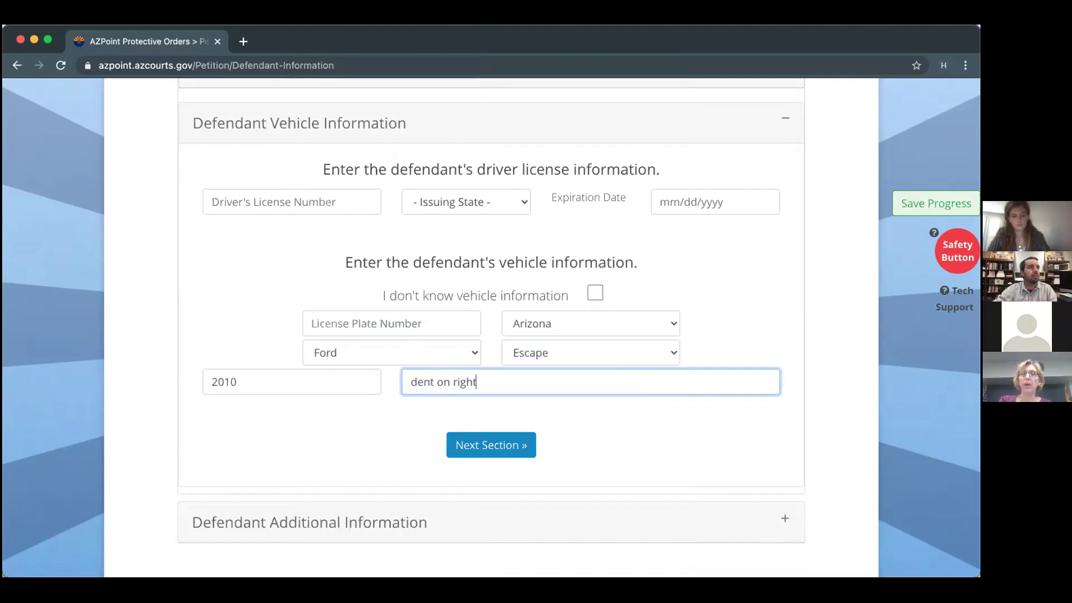
{"action": "type", "text": "bumper"}
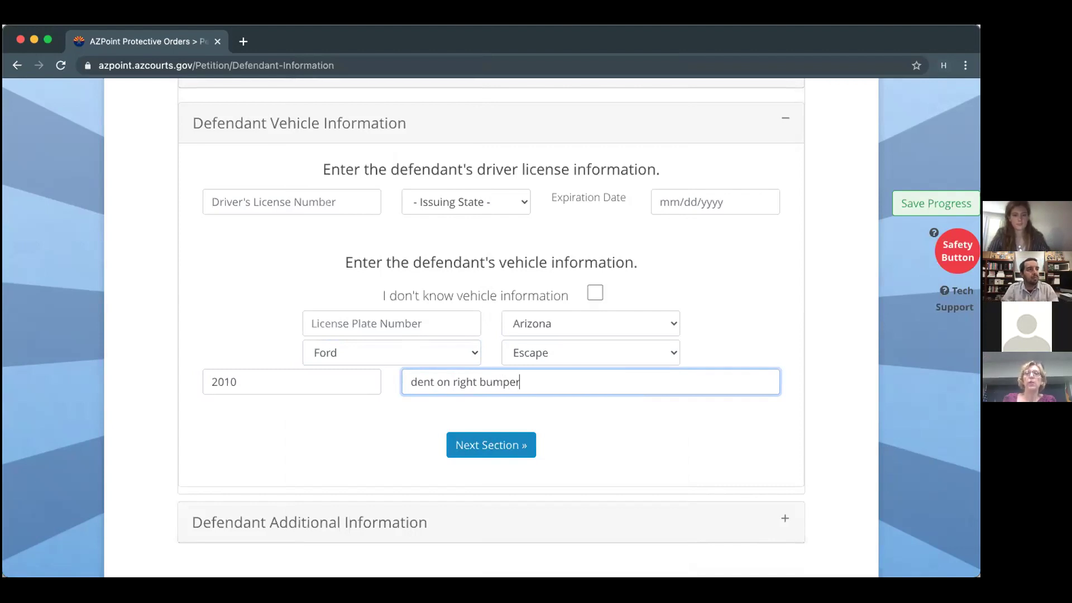
{"action": "left_click", "coordinate": [449, 380]}
{"action": "type", "text": "back"}
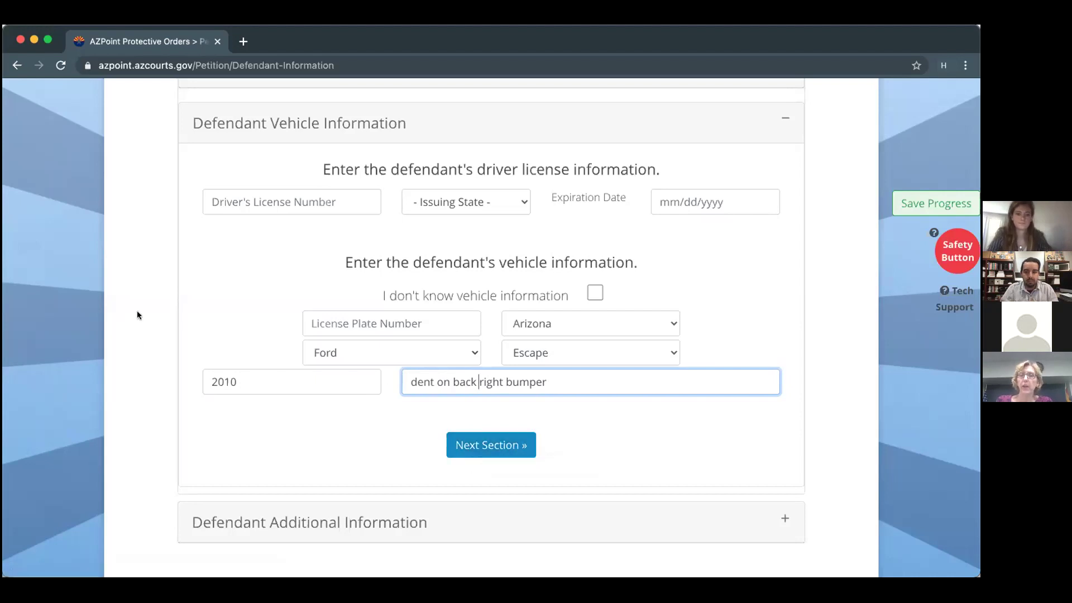
Set the driver's license issuing state to Arizona and advance to Defendant Additional Information.
{"action": "left_click", "coordinate": [444, 200]}
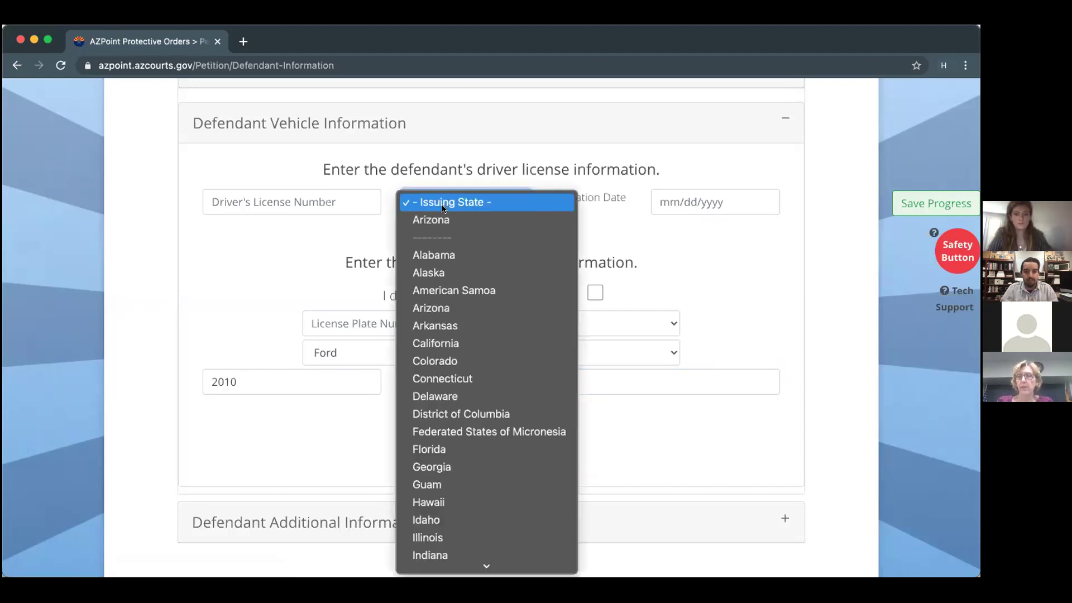
{"action": "left_click", "coordinate": [446, 221]}
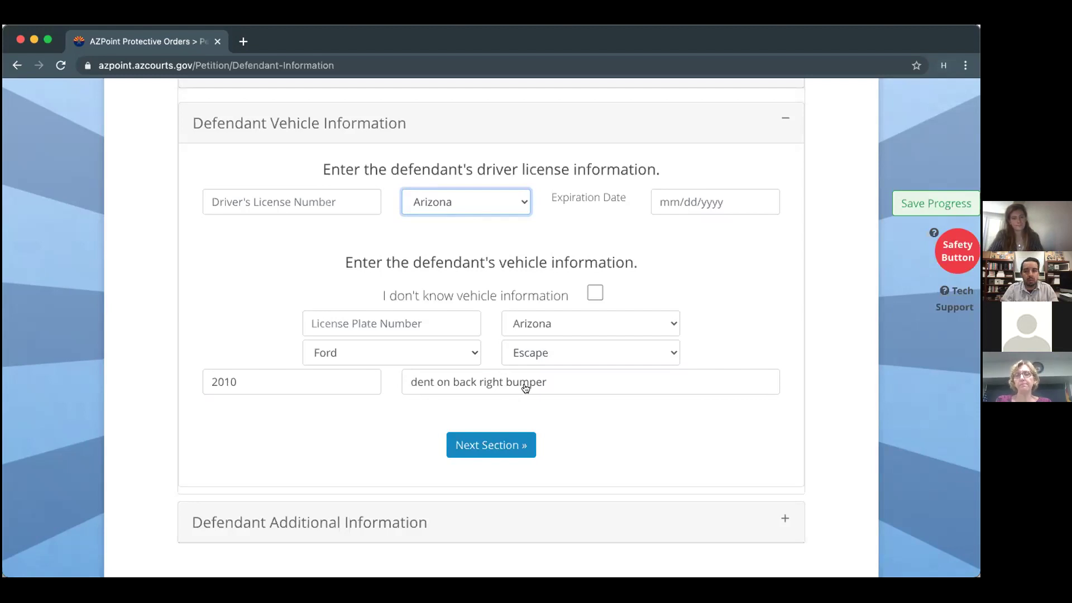
{"action": "left_click", "coordinate": [509, 445]}
{"action": "left_click", "coordinate": [508, 444]}
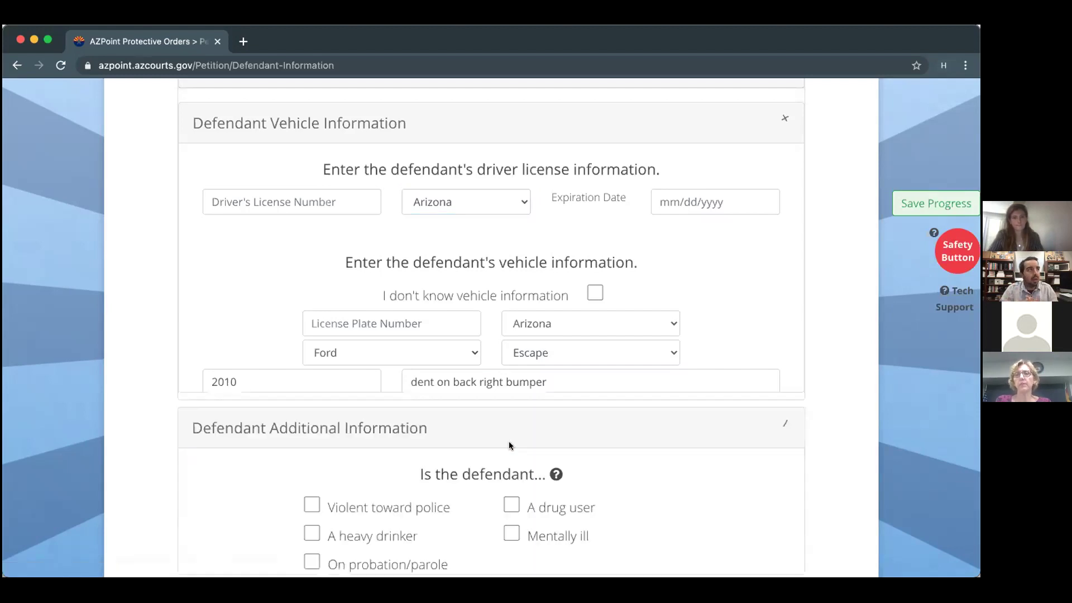
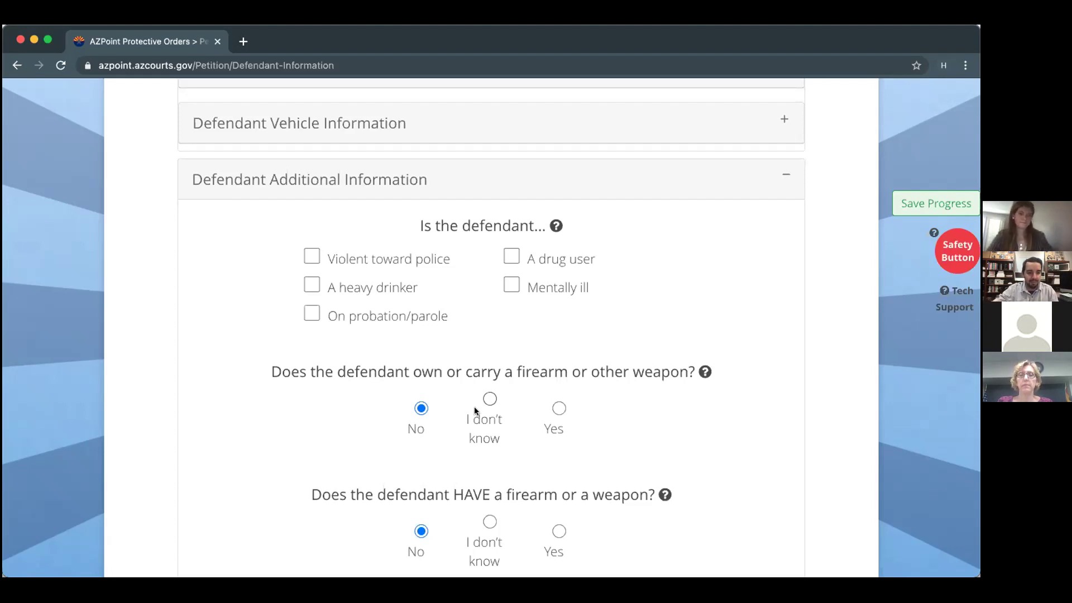
Show the help note for the defendant questions in Defendant Additional Information.
{"action": "scroll", "coordinate": [247, 240], "scroll_direction": "down", "scroll_amount": 1}
{"action": "scroll", "coordinate": [247, 240], "scroll_direction": "down", "scroll_amount": 1}
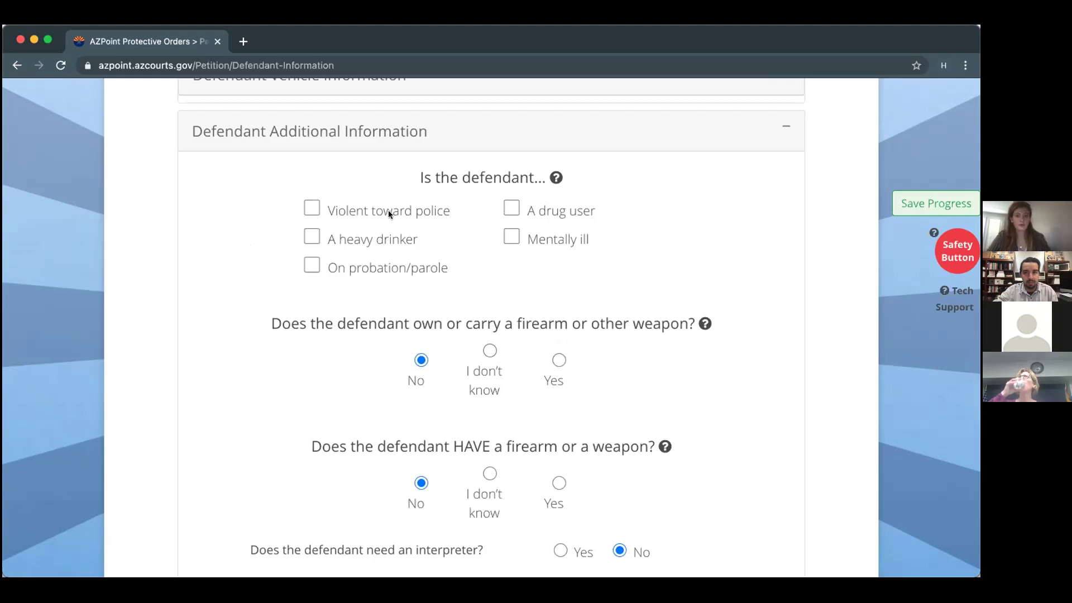
{"action": "left_click", "coordinate": [556, 178]}
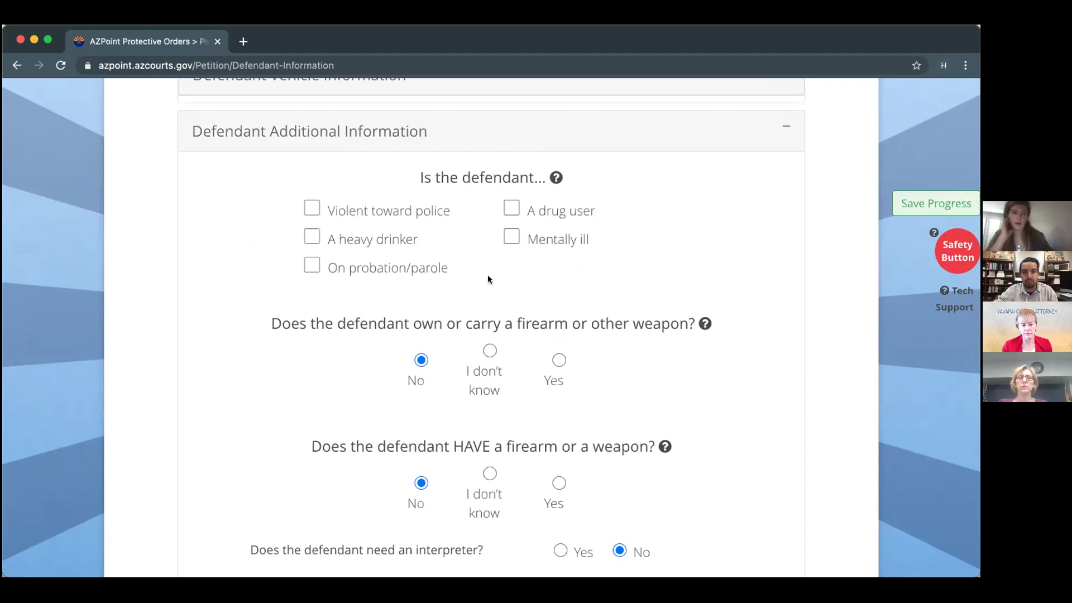
{"action": "scroll", "coordinate": [487, 275], "scroll_direction": "down", "scroll_amount": 2}
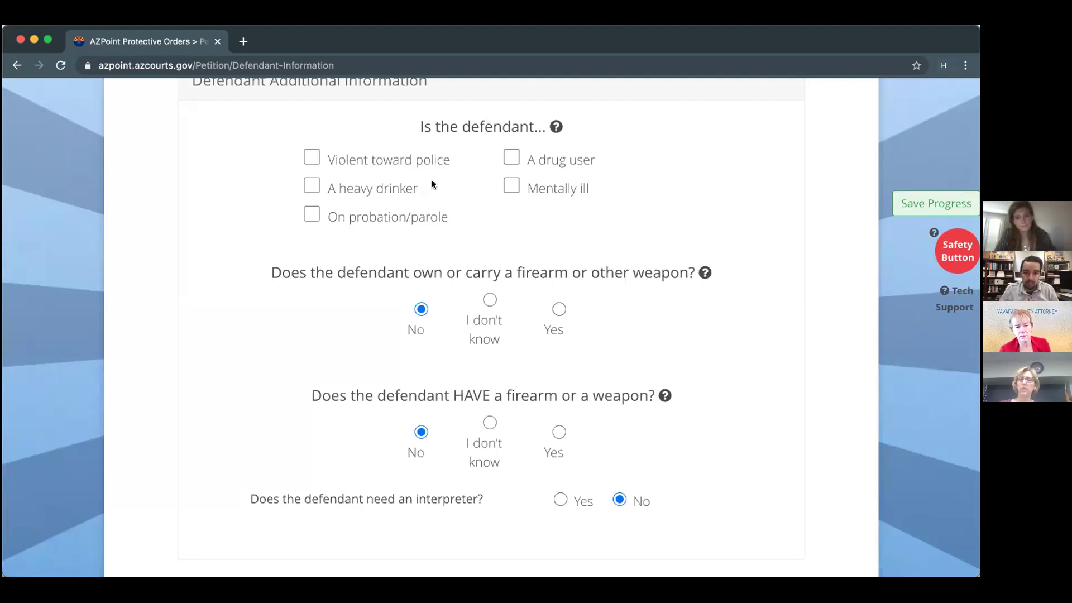
{"action": "scroll", "coordinate": [424, 234], "scroll_direction": "up", "scroll_amount": 1}
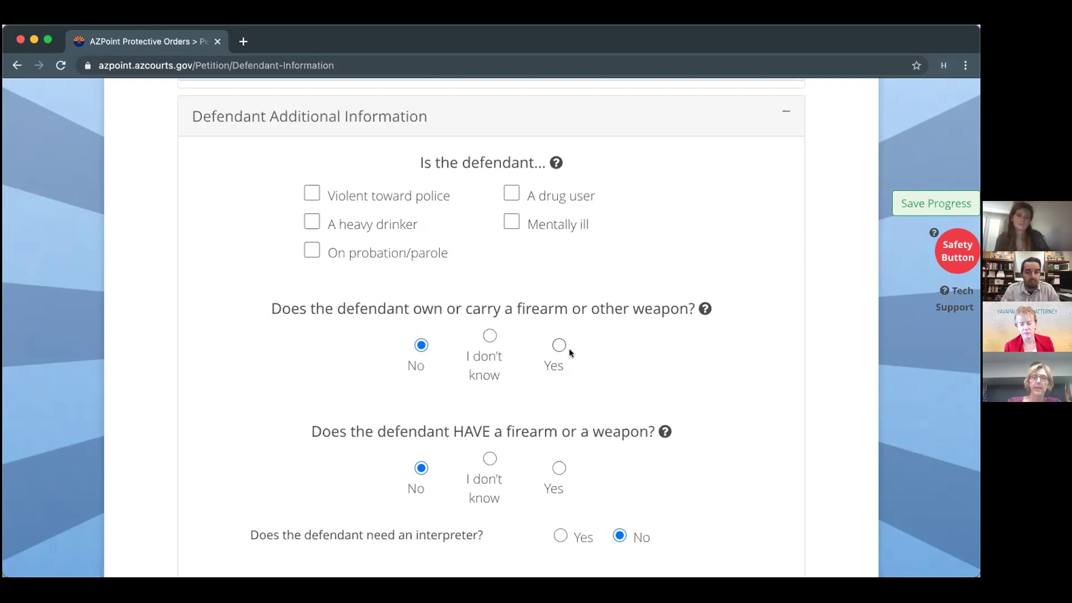
Answer Yes to the defendant owning or carrying a weapon, with Gun as the weapon type.
{"action": "left_click", "coordinate": [552, 345]}
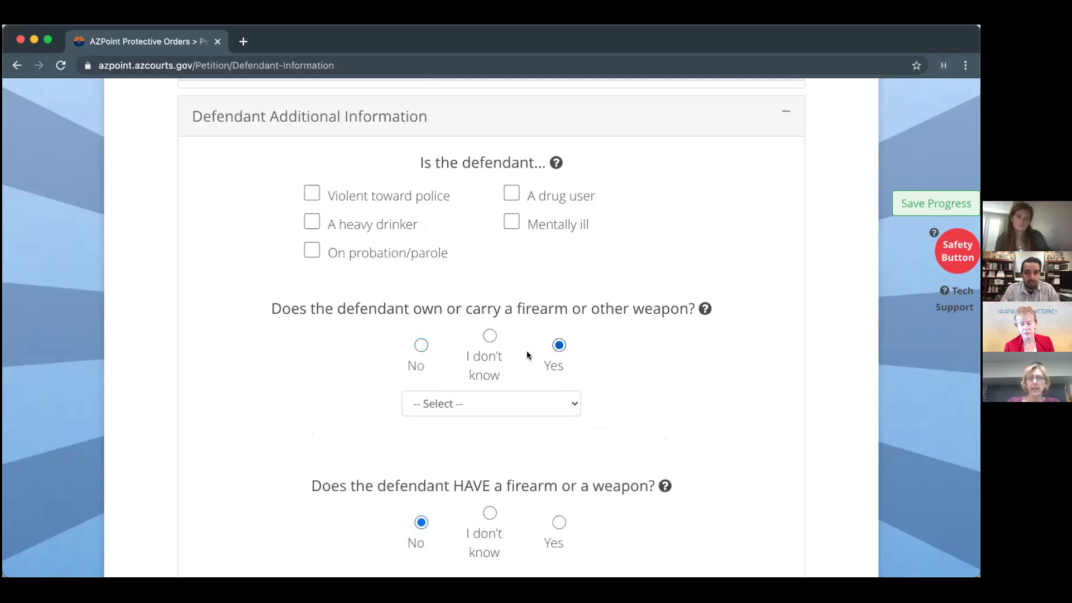
{"action": "left_click", "coordinate": [469, 404]}
{"action": "left_click", "coordinate": [467, 422]}
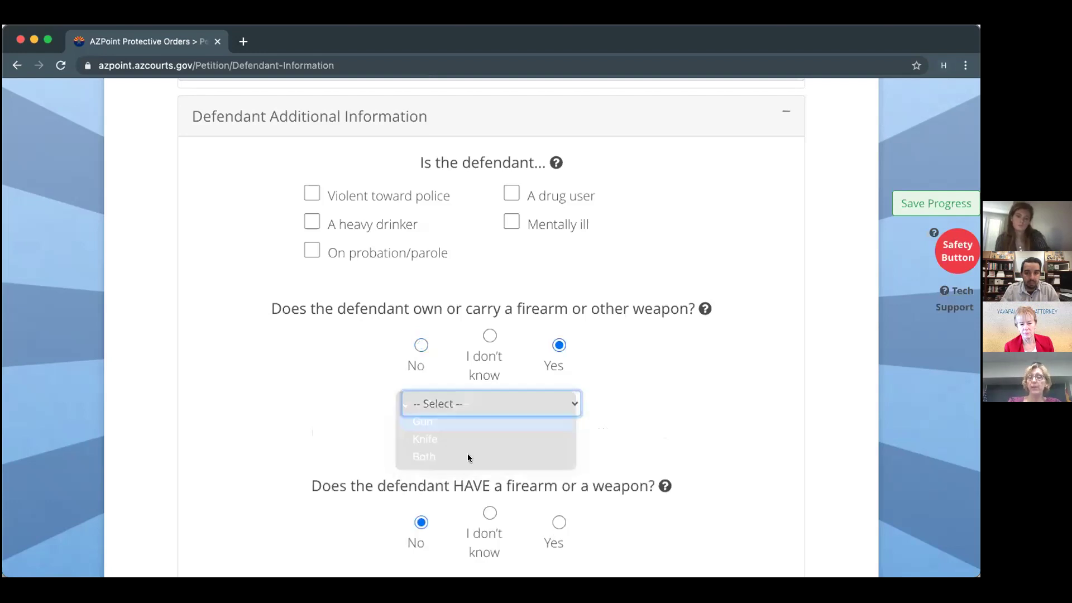
Answer Yes to the defendant having a firearm, choose Gun, and enter location 'at the home'.
{"action": "left_click", "coordinate": [559, 523]}
{"action": "scroll", "coordinate": [553, 511], "scroll_direction": "down", "scroll_amount": 3}
{"action": "left_click", "coordinate": [528, 466]}
{"action": "left_click", "coordinate": [518, 478]}
{"action": "left_click", "coordinate": [561, 517]}
{"action": "type", "text": "at"}
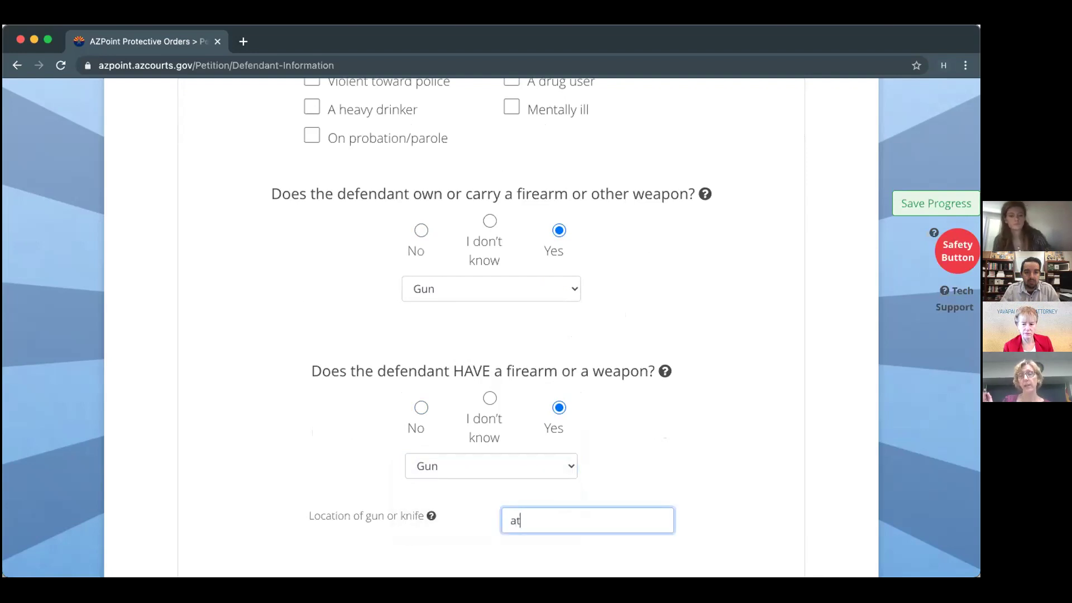
{"action": "type", "text": " the home"}
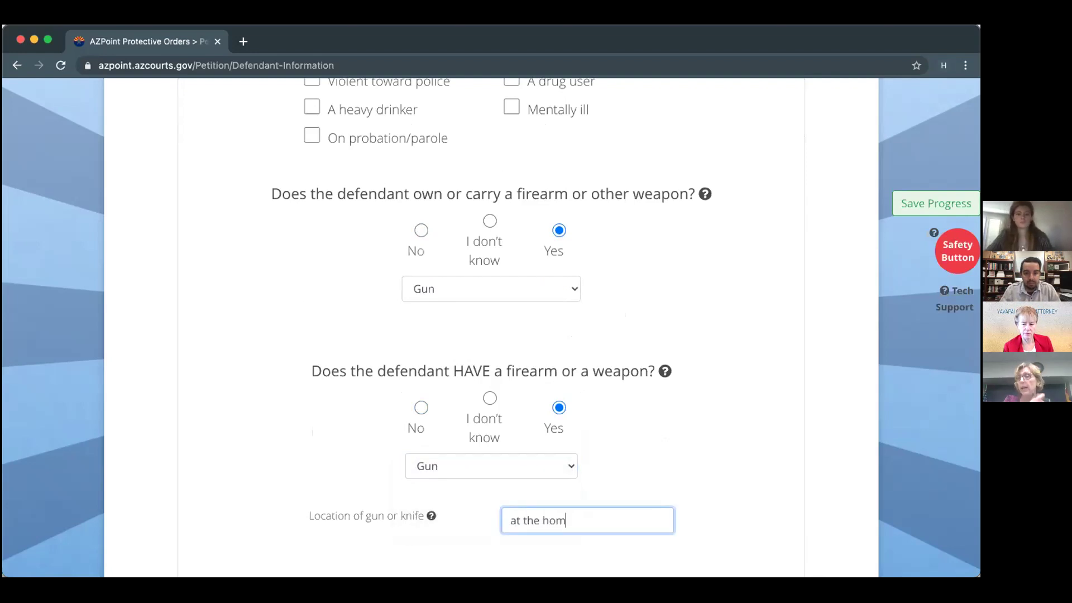
{"action": "scroll", "coordinate": [491, 307], "scroll_direction": "down", "scroll_amount": 1}
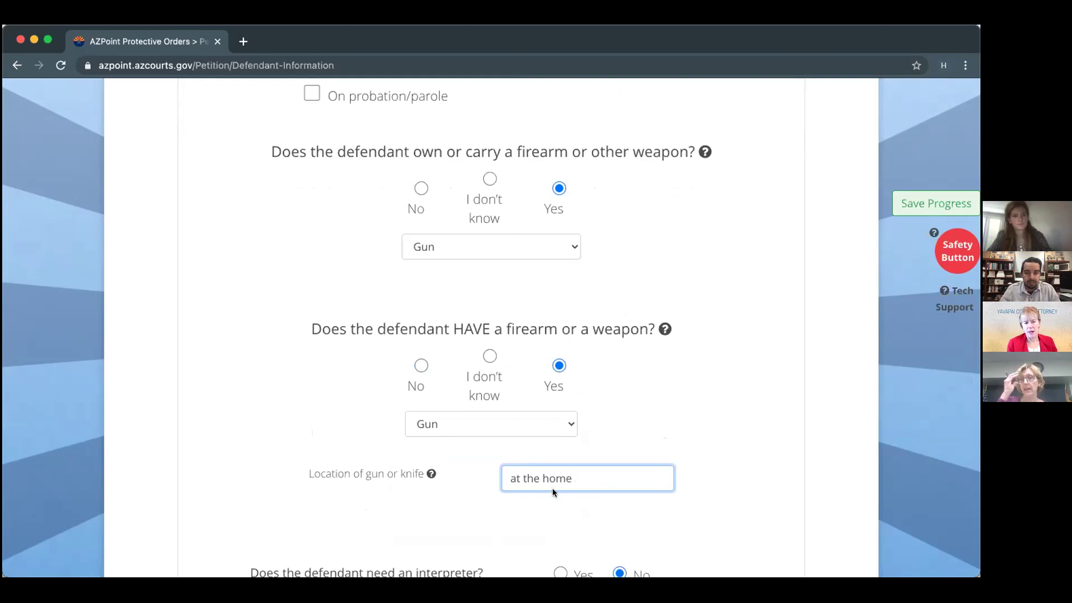
{"action": "scroll", "coordinate": [552, 488], "scroll_direction": "down", "scroll_amount": 1}
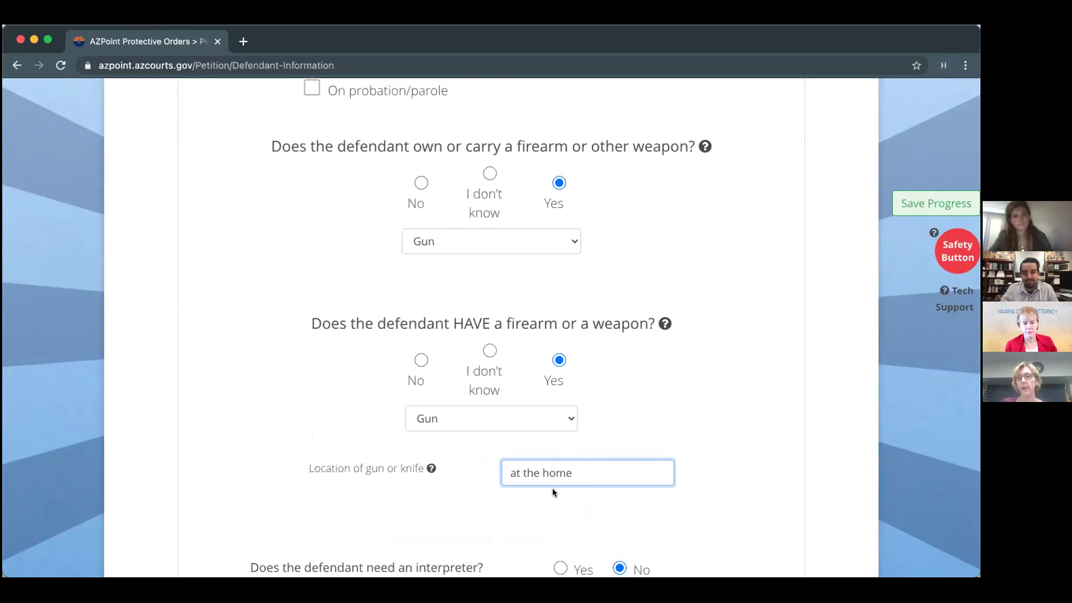
{"action": "scroll", "coordinate": [553, 490], "scroll_direction": "down", "scroll_amount": 1}
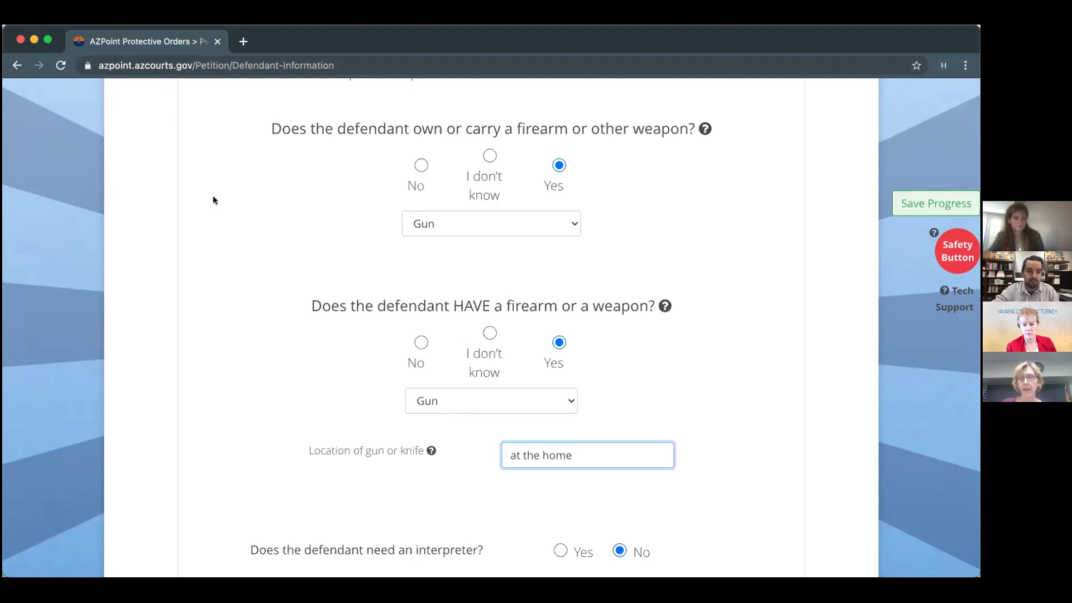
Collapse the Defendant Additional Information section and save the defendant answers.
{"action": "scroll", "coordinate": [312, 269], "scroll_direction": "down", "scroll_amount": 2}
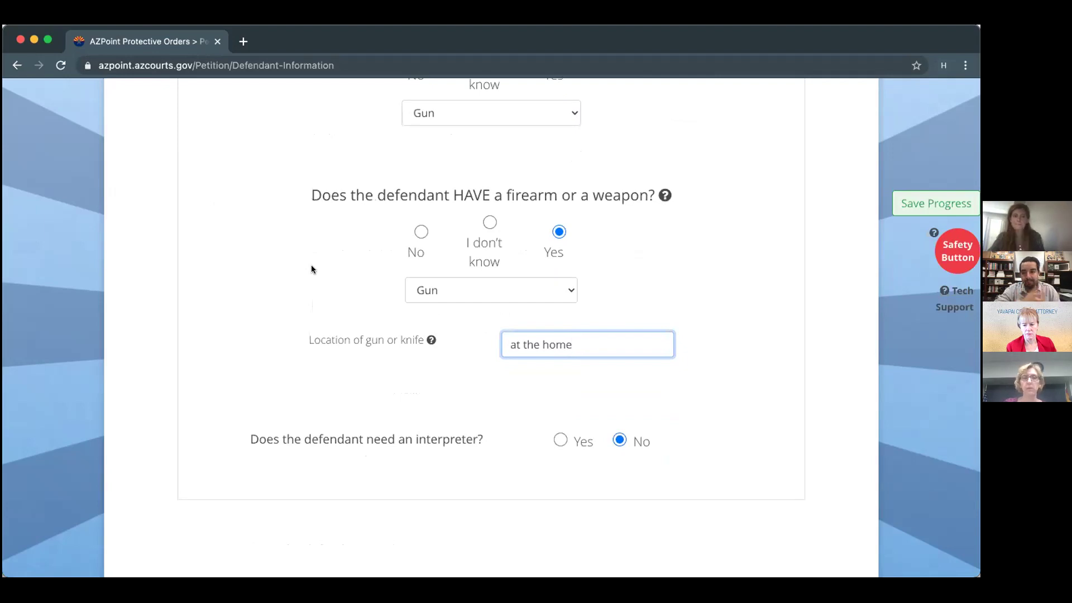
{"action": "scroll", "coordinate": [269, 354], "scroll_direction": "down", "scroll_amount": 2}
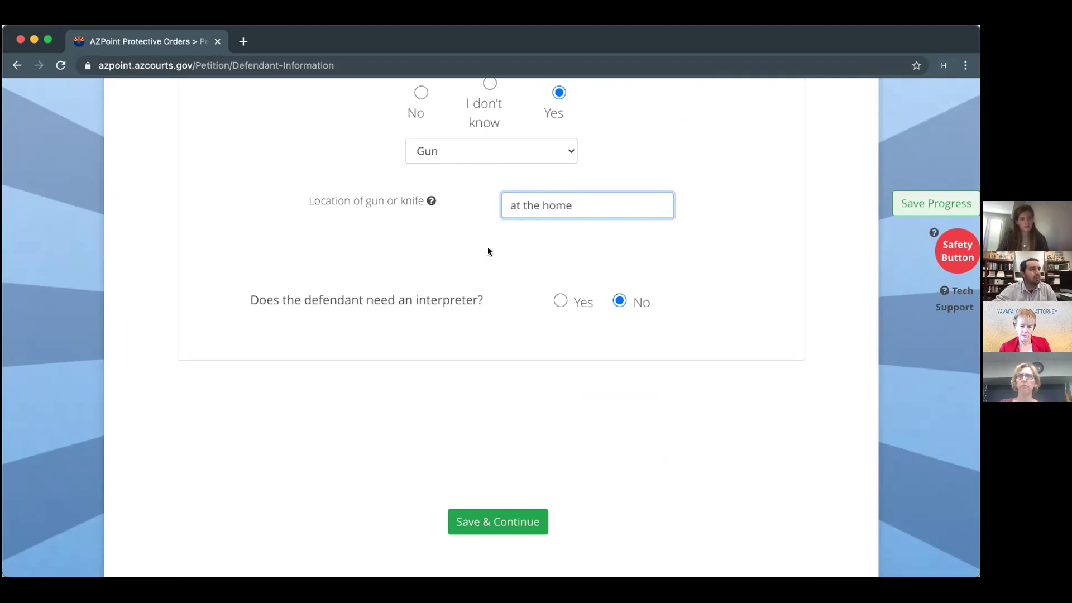
{"action": "scroll", "coordinate": [488, 247], "scroll_direction": "up", "scroll_amount": 18}
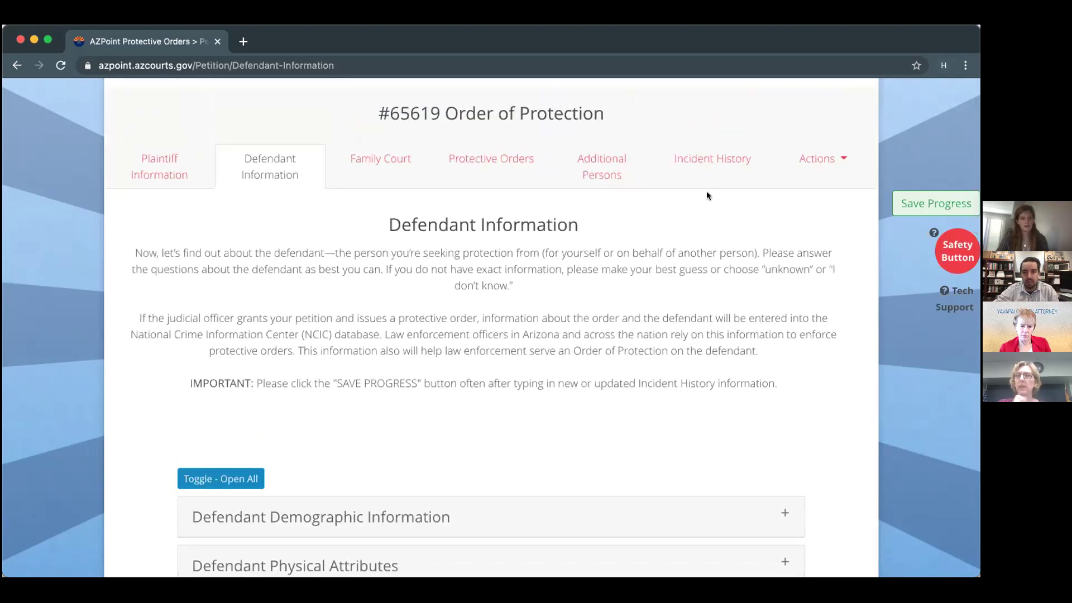
{"action": "scroll", "coordinate": [542, 378], "scroll_direction": "down", "scroll_amount": 3}
{"action": "scroll", "coordinate": [542, 379], "scroll_direction": "down", "scroll_amount": 7}
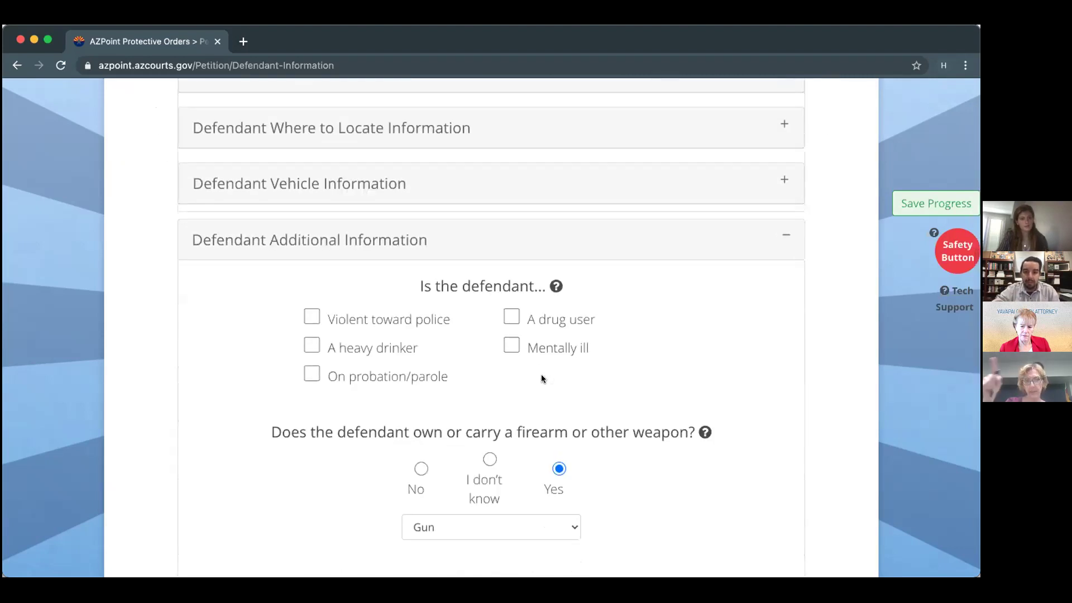
{"action": "scroll", "coordinate": [536, 439], "scroll_direction": "down", "scroll_amount": 3}
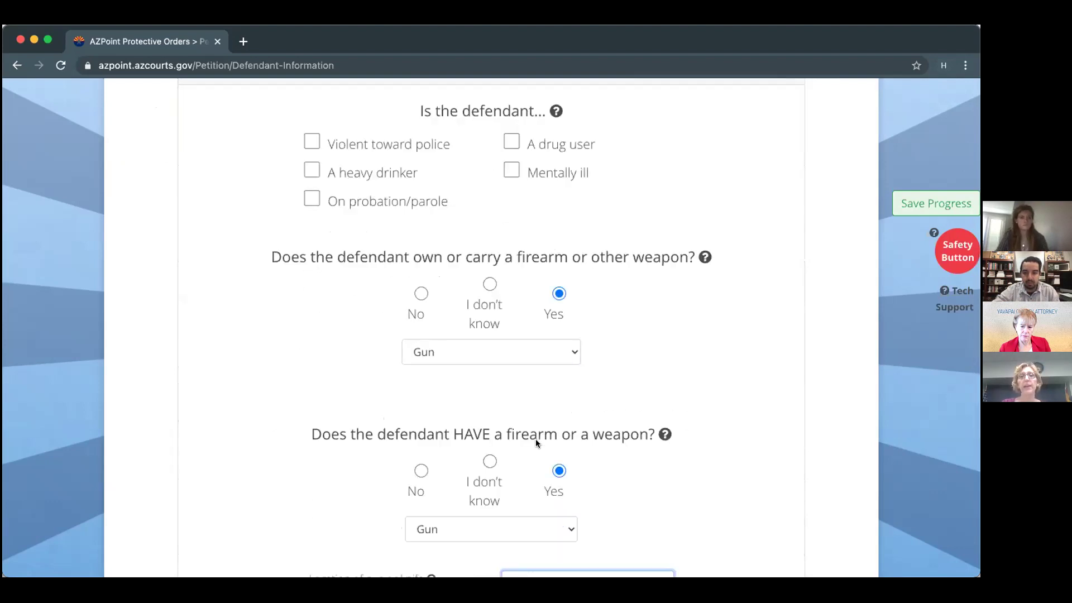
{"action": "scroll", "coordinate": [535, 439], "scroll_direction": "up", "scroll_amount": 2}
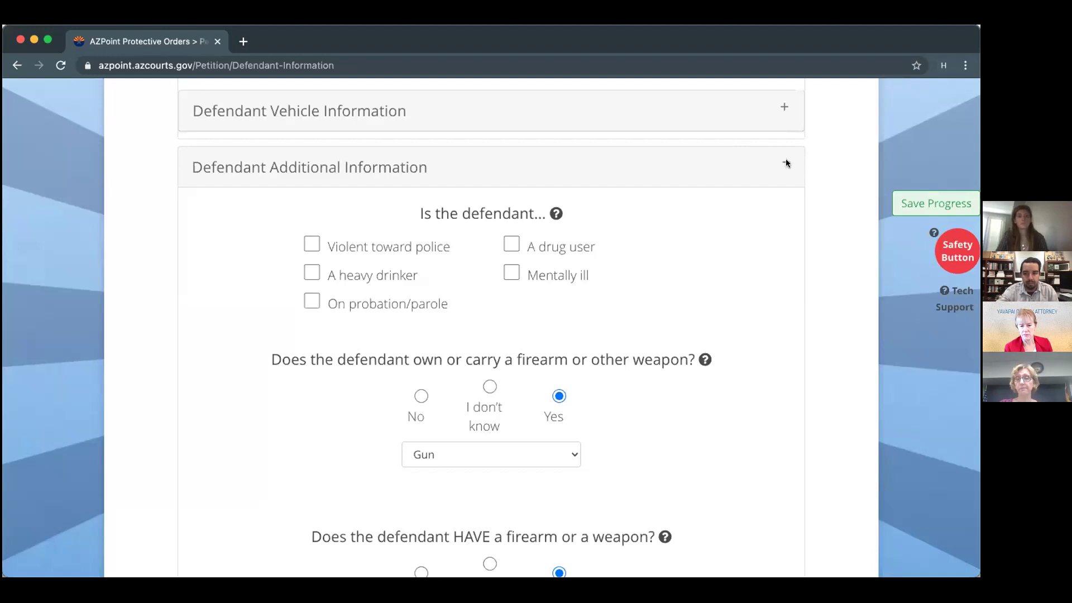
{"action": "left_click", "coordinate": [756, 167]}
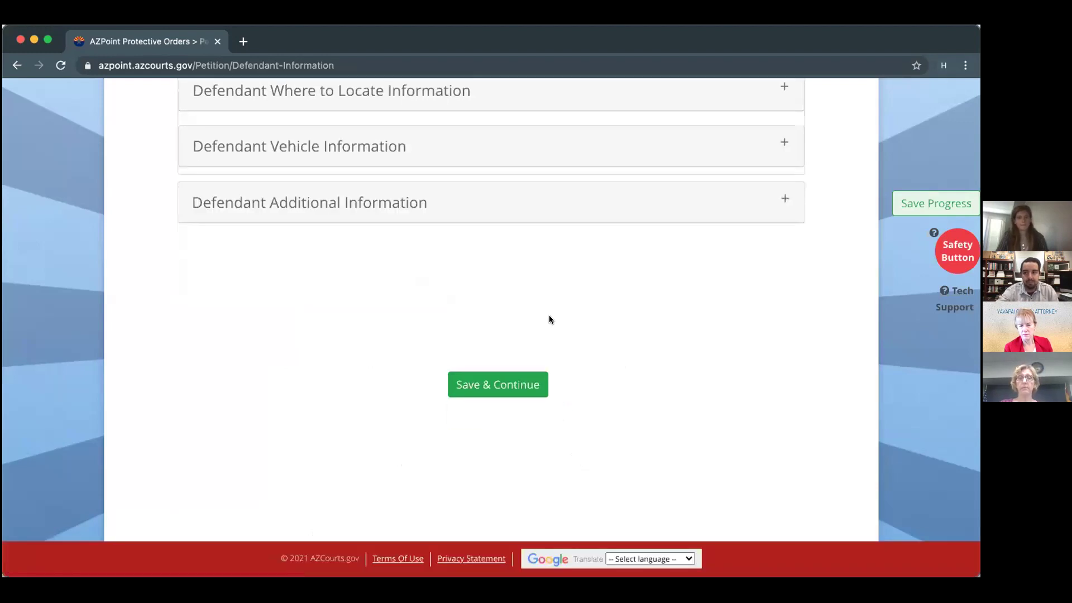
{"action": "left_click", "coordinate": [511, 385]}
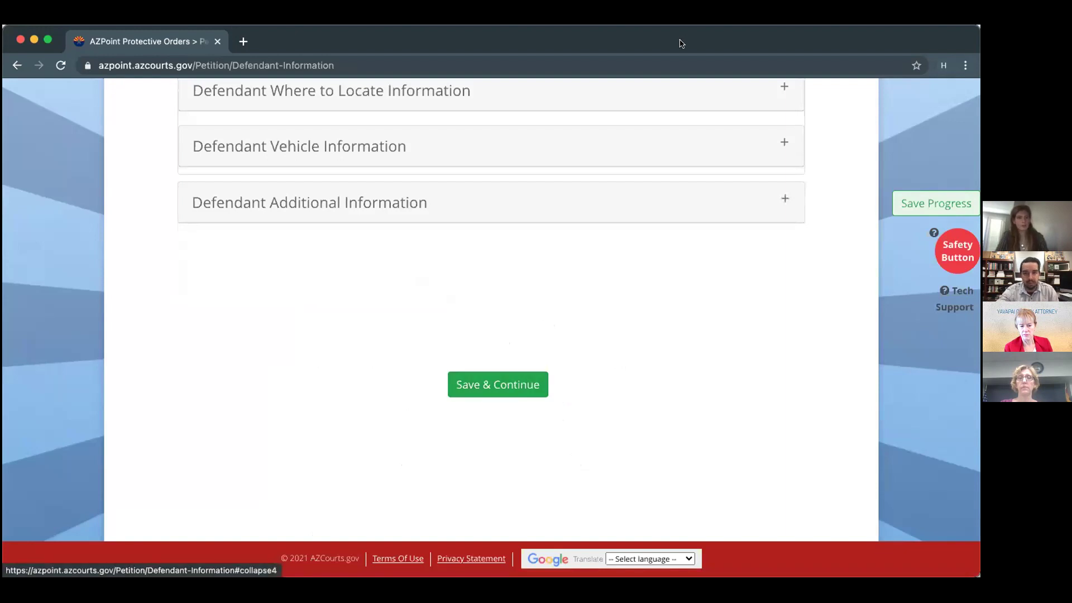
Save the defendant page and answer Yes to a pending family court action.
{"action": "left_click", "coordinate": [533, 386]}
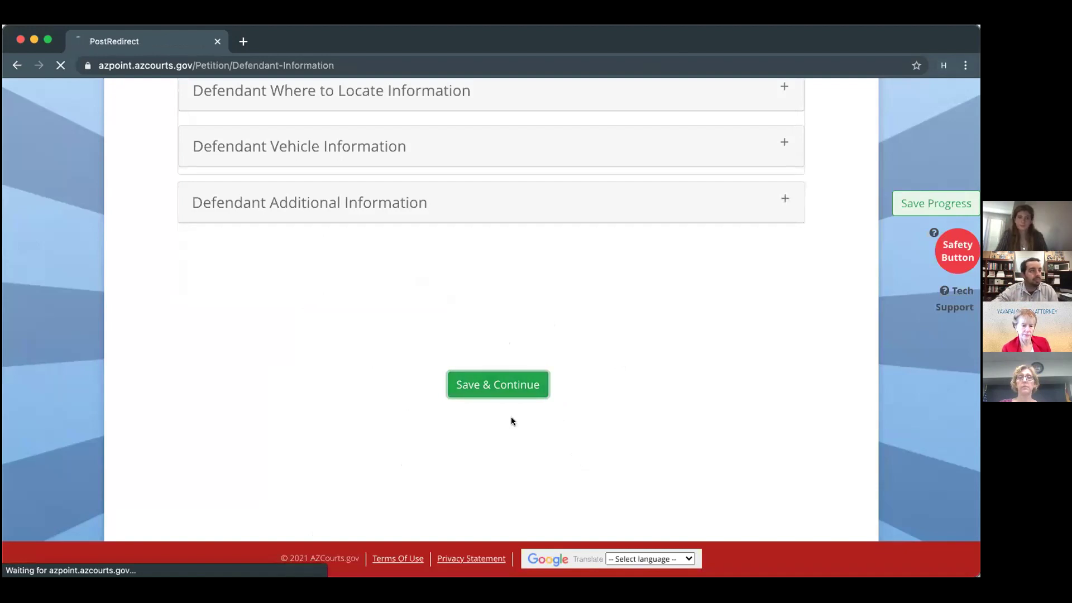
{"action": "scroll", "coordinate": [512, 421], "scroll_direction": "down", "scroll_amount": 1}
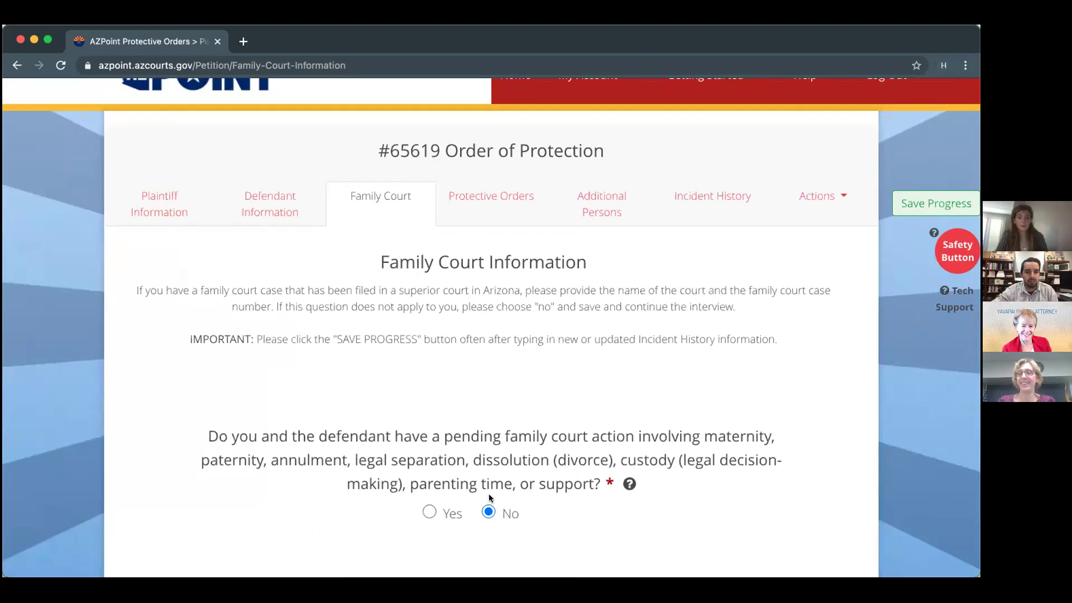
{"action": "left_click", "coordinate": [429, 512]}
{"action": "scroll", "coordinate": [425, 512], "scroll_direction": "down", "scroll_amount": 5}
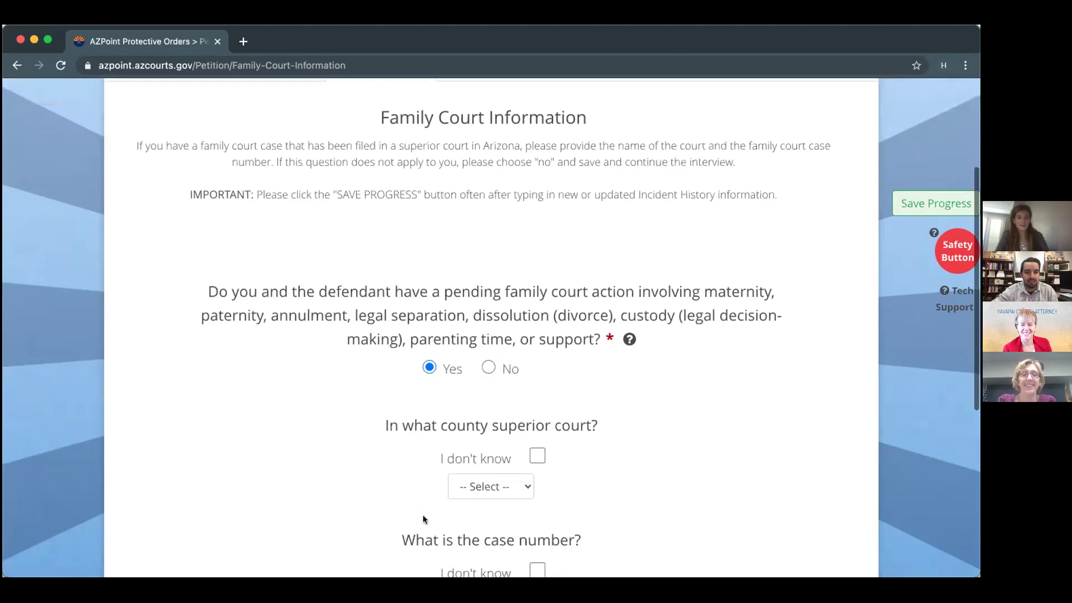
{"action": "scroll", "coordinate": [423, 514], "scroll_direction": "down", "scroll_amount": 2}
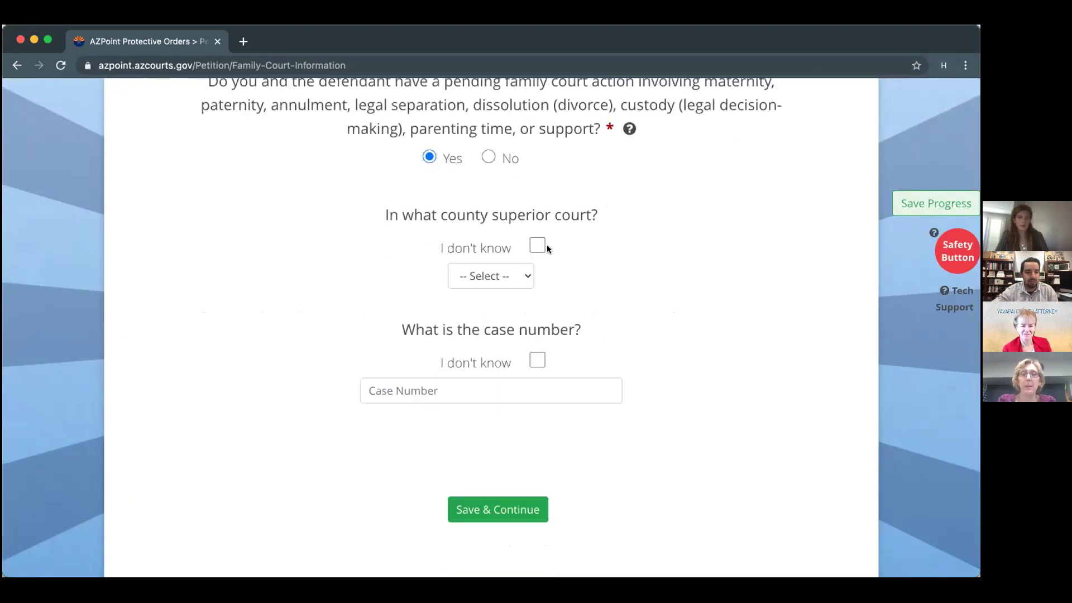
{"action": "scroll", "coordinate": [537, 227], "scroll_direction": "up", "scroll_amount": 2}
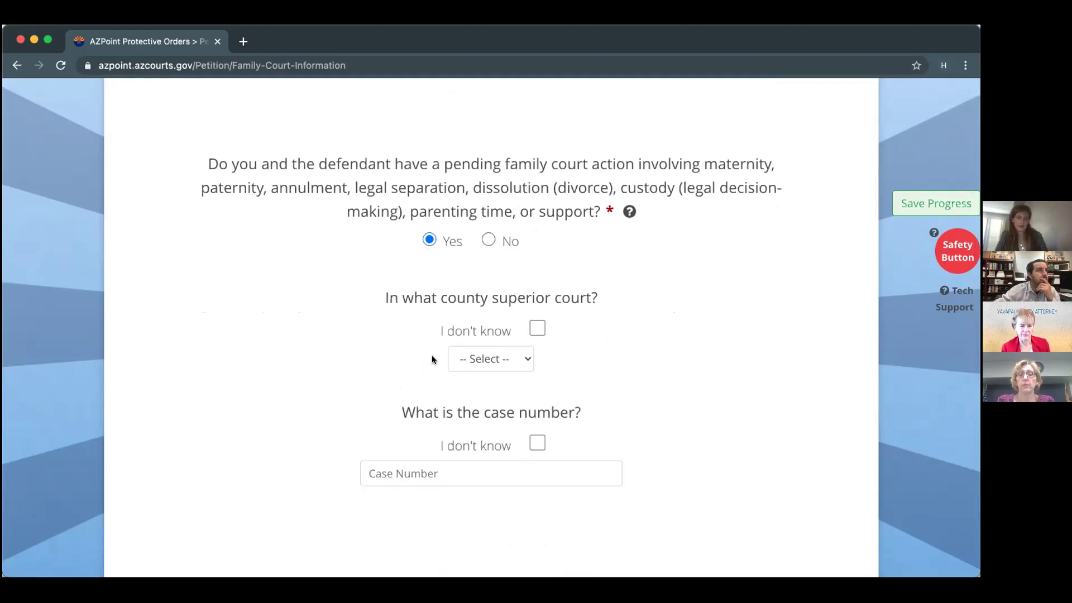
Set the superior court county to Yavapai, mark the case number unknown, and save.
{"action": "left_click", "coordinate": [464, 358]}
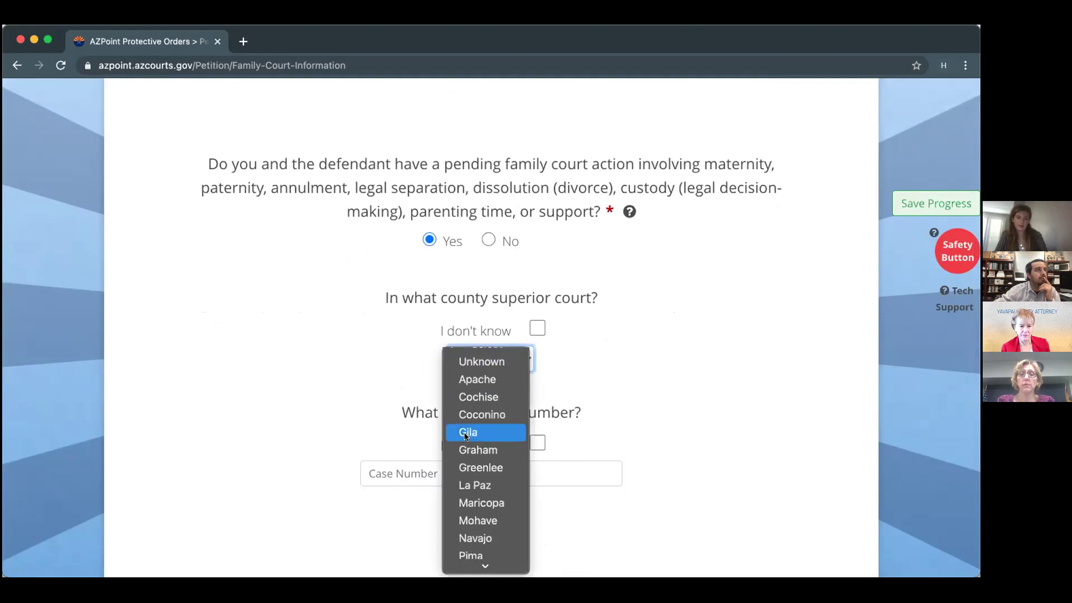
{"action": "scroll", "coordinate": [466, 435], "scroll_direction": "down", "scroll_amount": 3}
{"action": "left_click", "coordinate": [463, 543]}
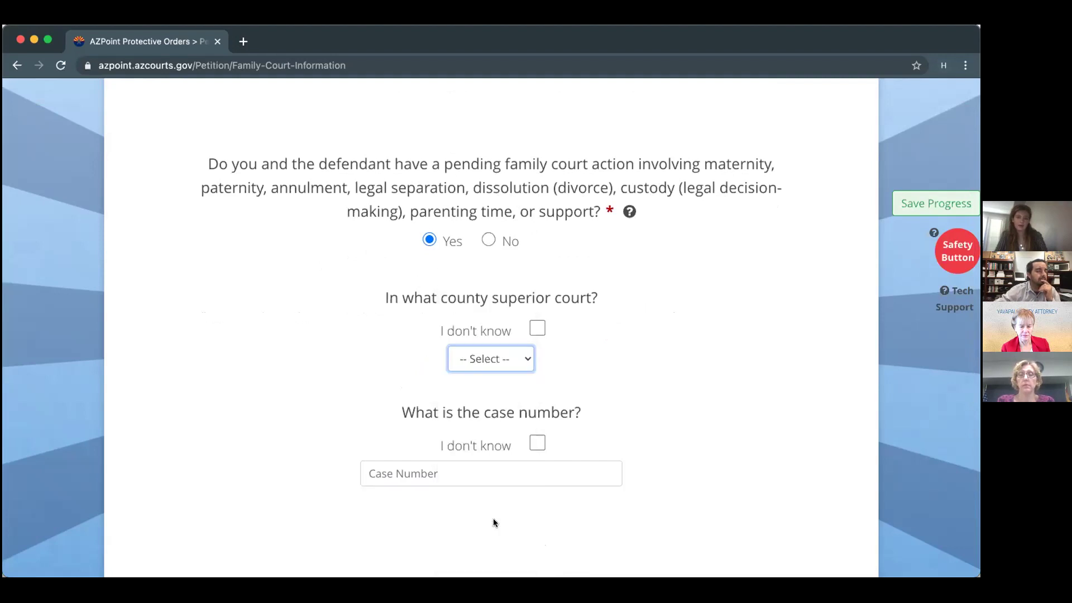
{"action": "scroll", "coordinate": [606, 456], "scroll_direction": "down", "scroll_amount": 3}
{"action": "left_click", "coordinate": [536, 355]}
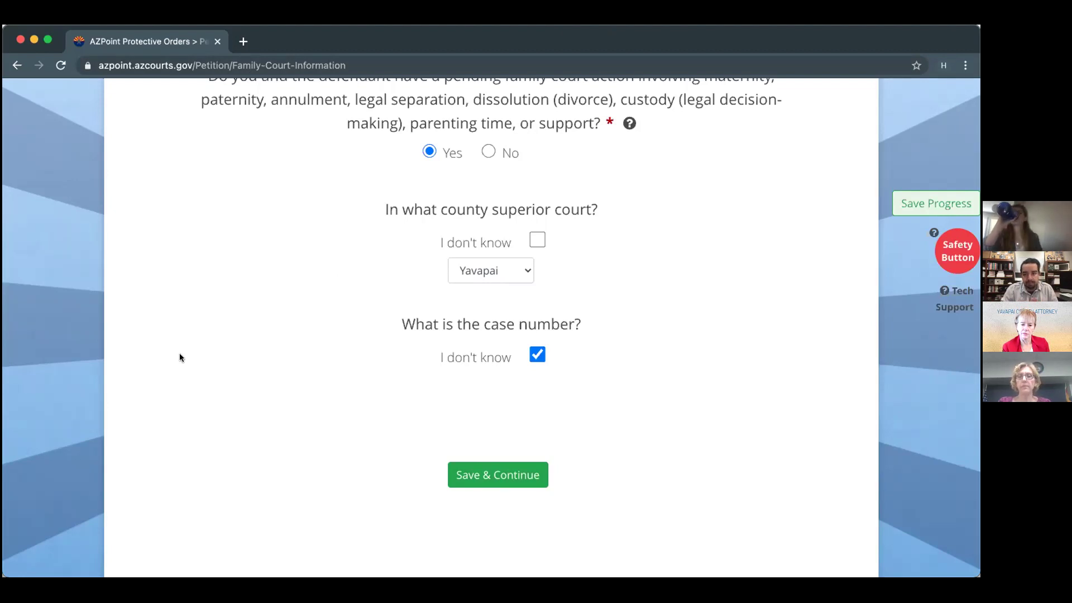
{"action": "left_click", "coordinate": [456, 262]}
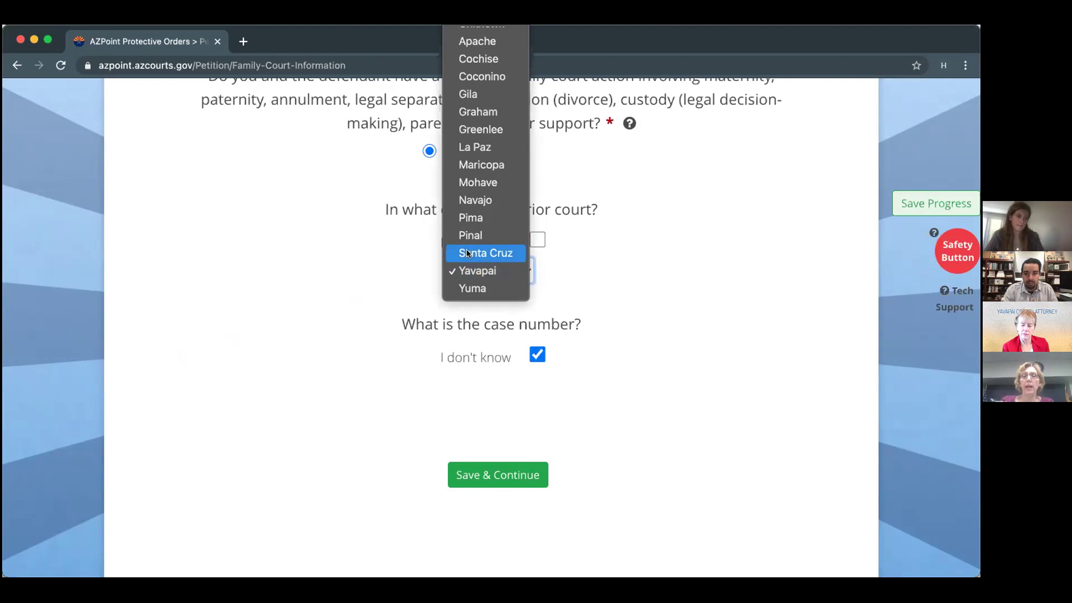
{"action": "left_click", "coordinate": [728, 265]}
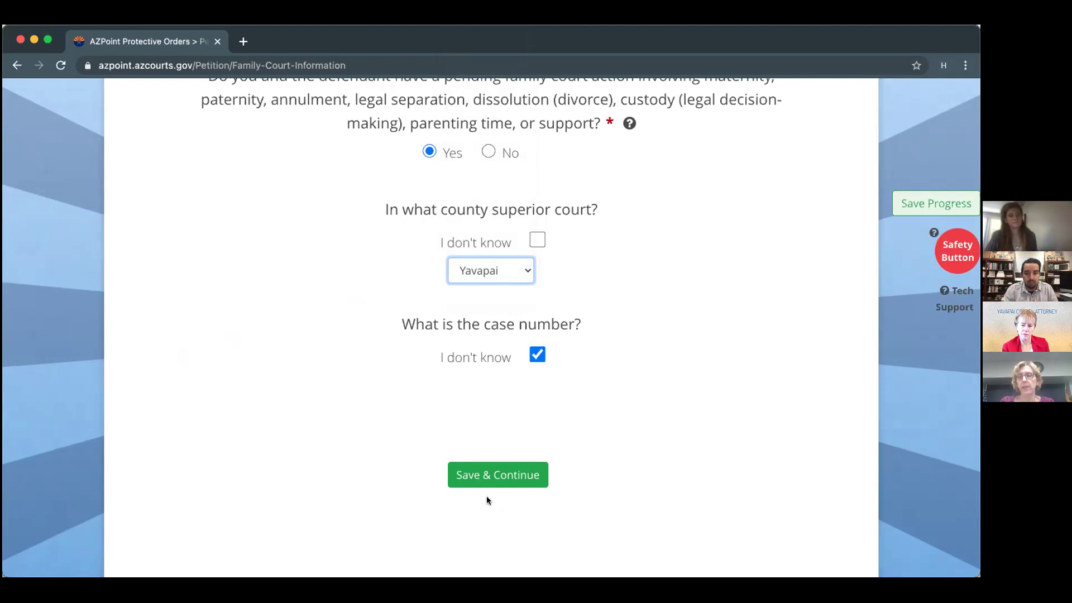
{"action": "left_click", "coordinate": [502, 475]}
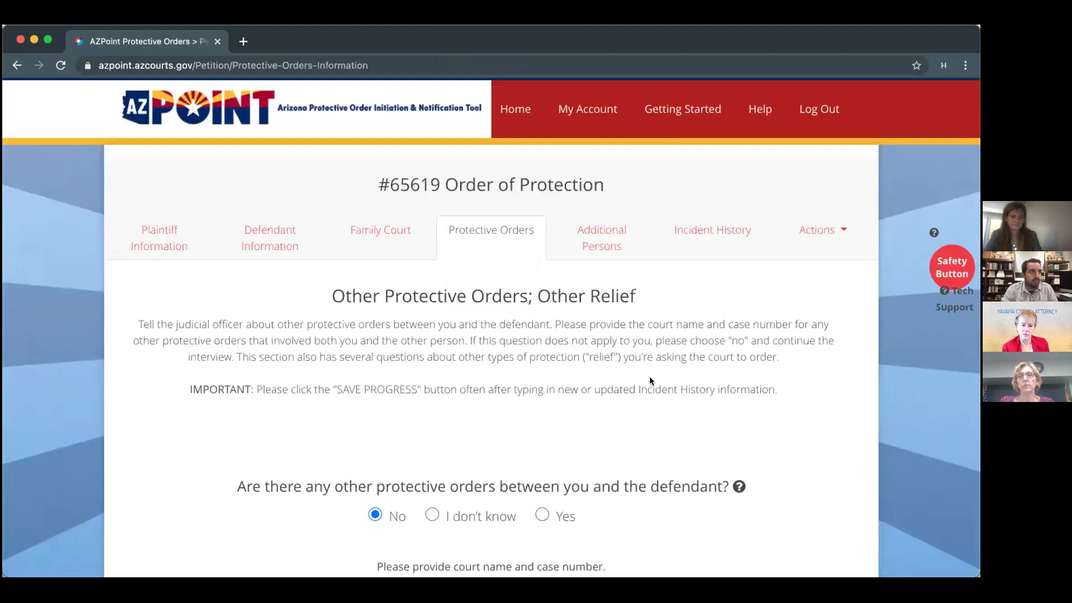
Show the help text for the other protective orders question.
{"action": "scroll", "coordinate": [649, 381], "scroll_direction": "down", "scroll_amount": 1}
{"action": "scroll", "coordinate": [649, 381], "scroll_direction": "down", "scroll_amount": 4}
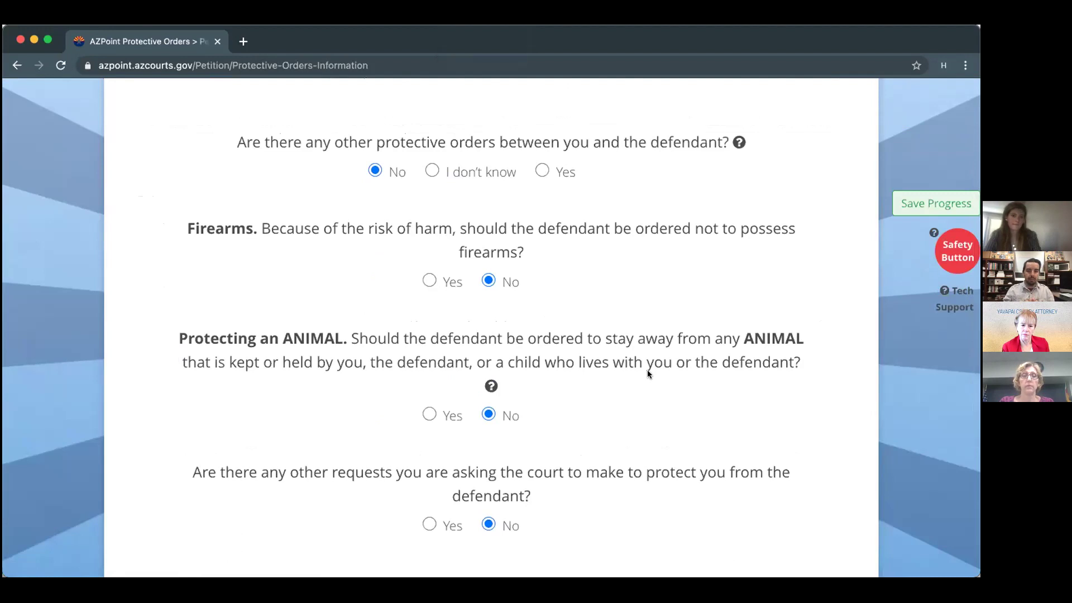
{"action": "scroll", "coordinate": [648, 370], "scroll_direction": "up", "scroll_amount": 4}
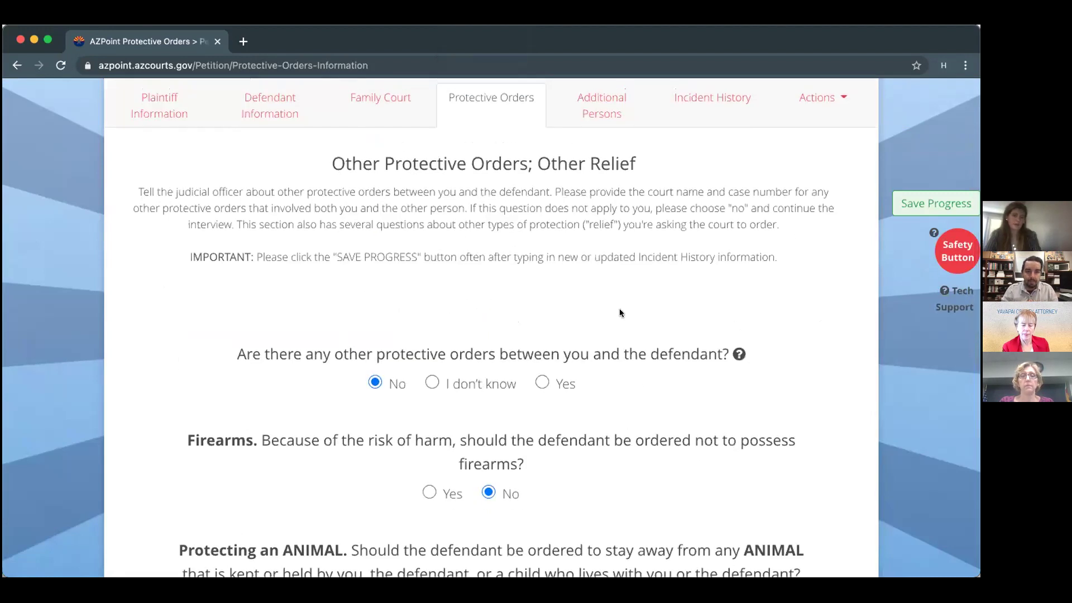
{"action": "scroll", "coordinate": [658, 513], "scroll_direction": "down", "scroll_amount": 2}
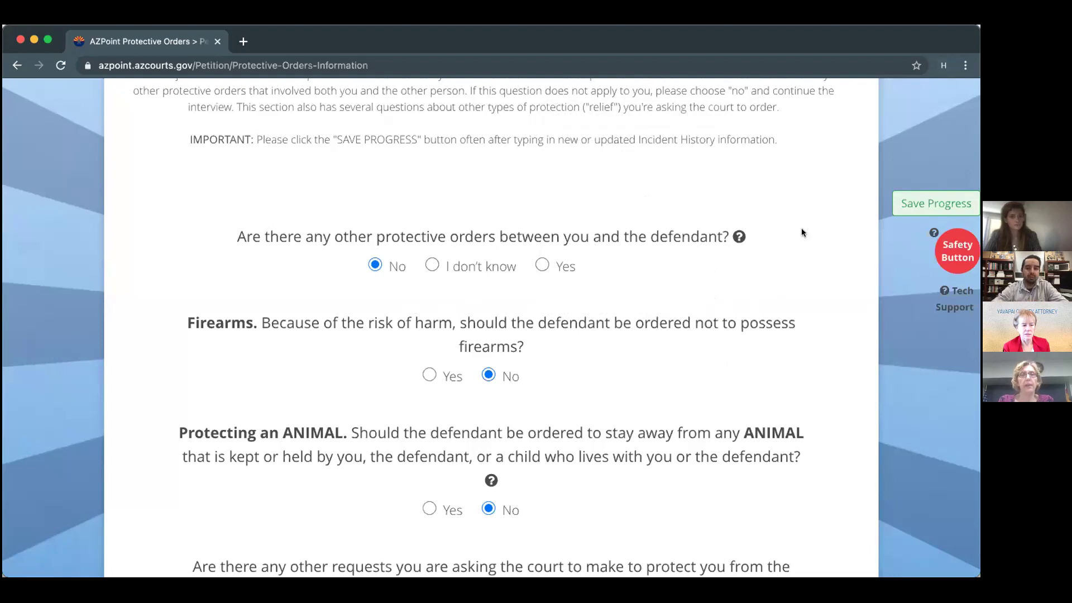
{"action": "left_click", "coordinate": [740, 237]}
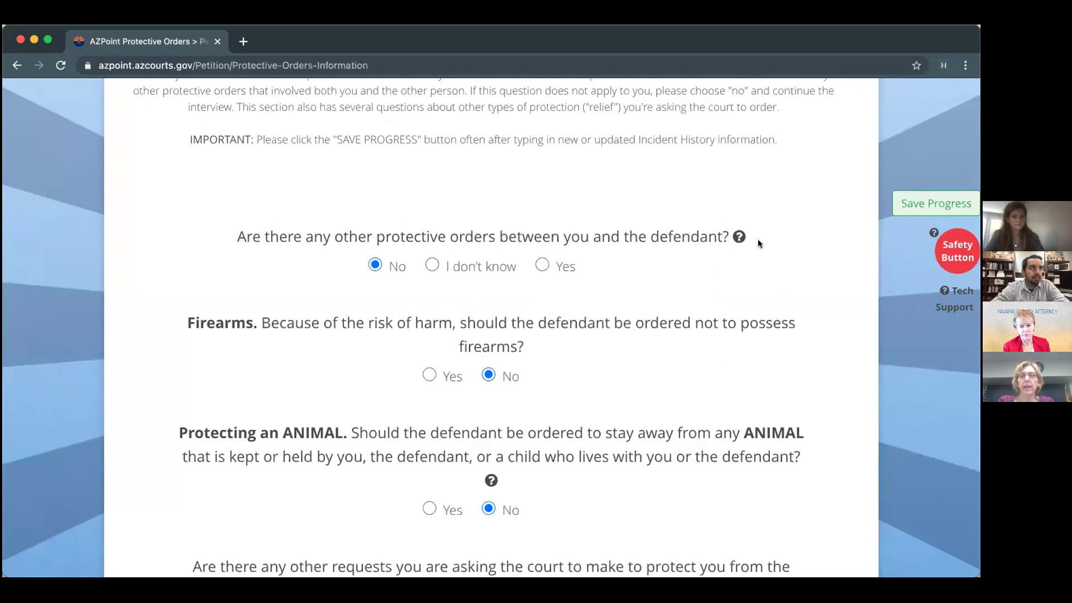
{"action": "scroll", "coordinate": [725, 249], "scroll_direction": "down", "scroll_amount": 3}
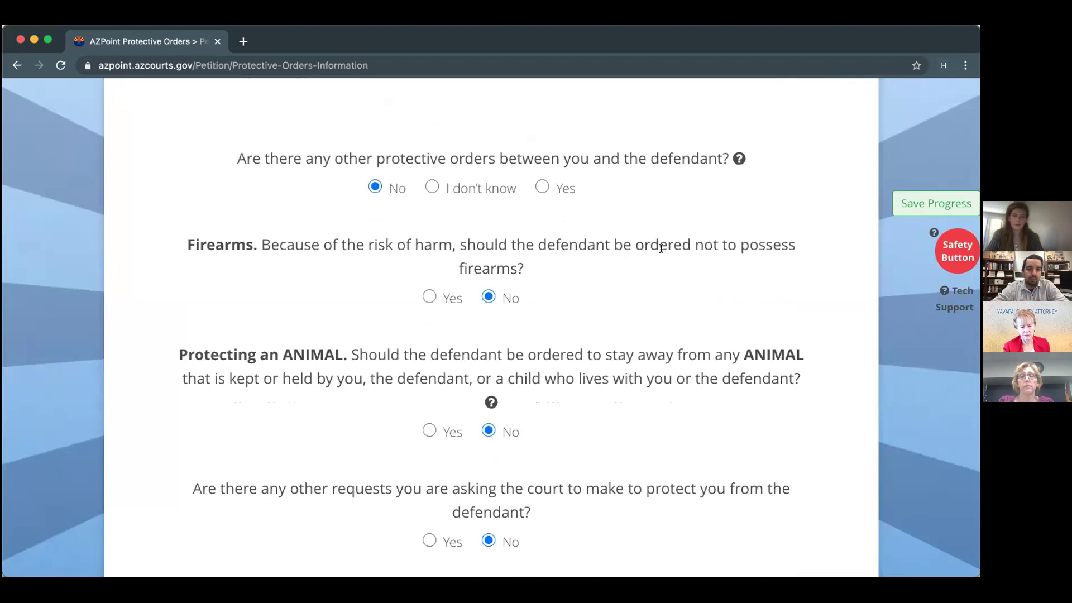
Answer Yes to barring the defendant from possessing firearms.
{"action": "left_click", "coordinate": [430, 298]}
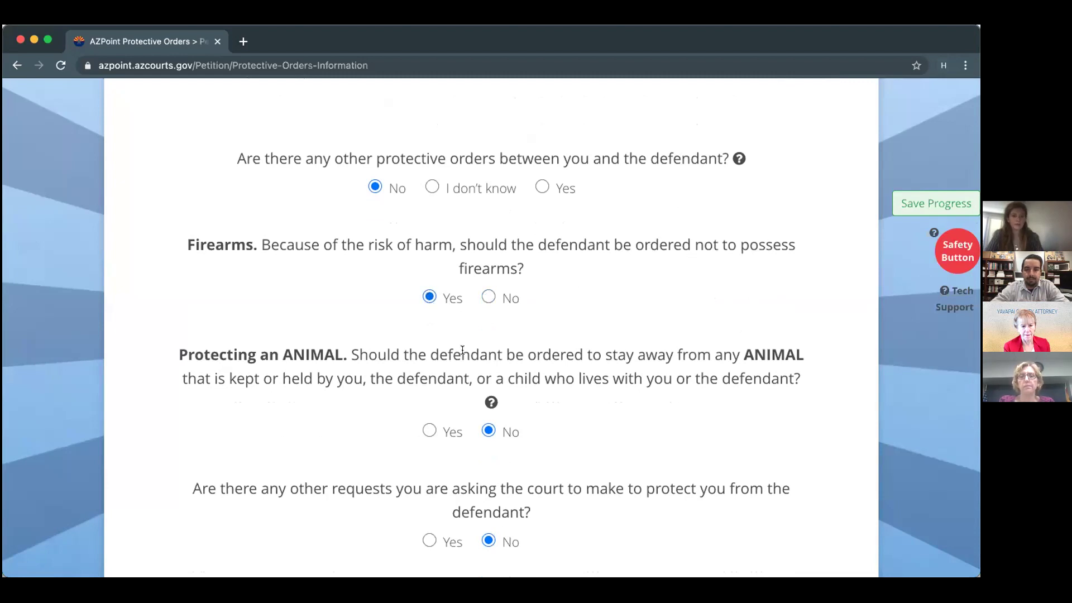
{"action": "scroll", "coordinate": [463, 350], "scroll_direction": "down", "scroll_amount": 1}
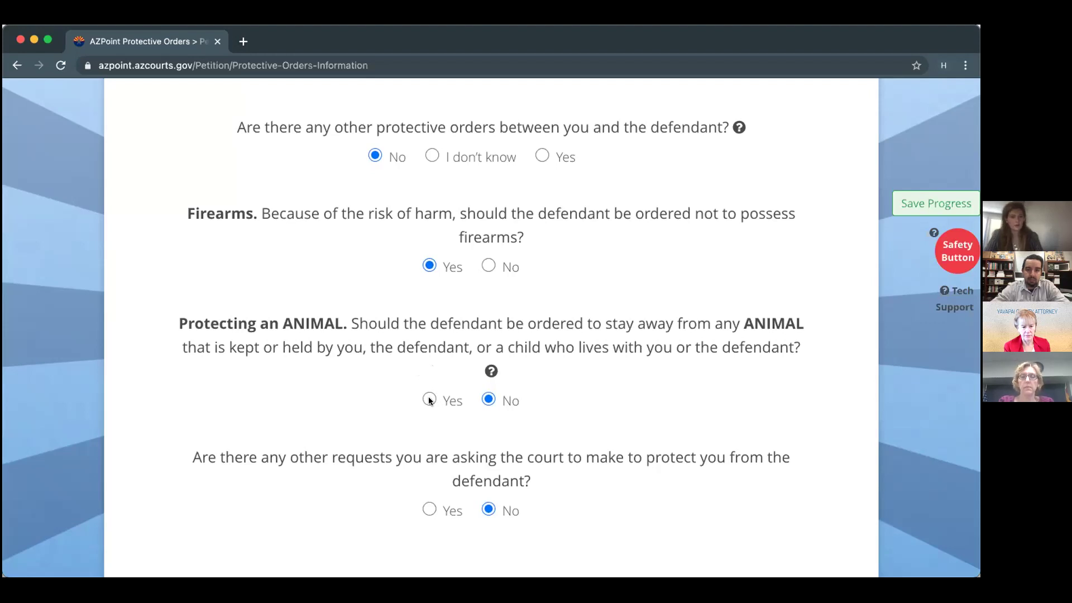
{"action": "mouse_move", "coordinate": [492, 376]}
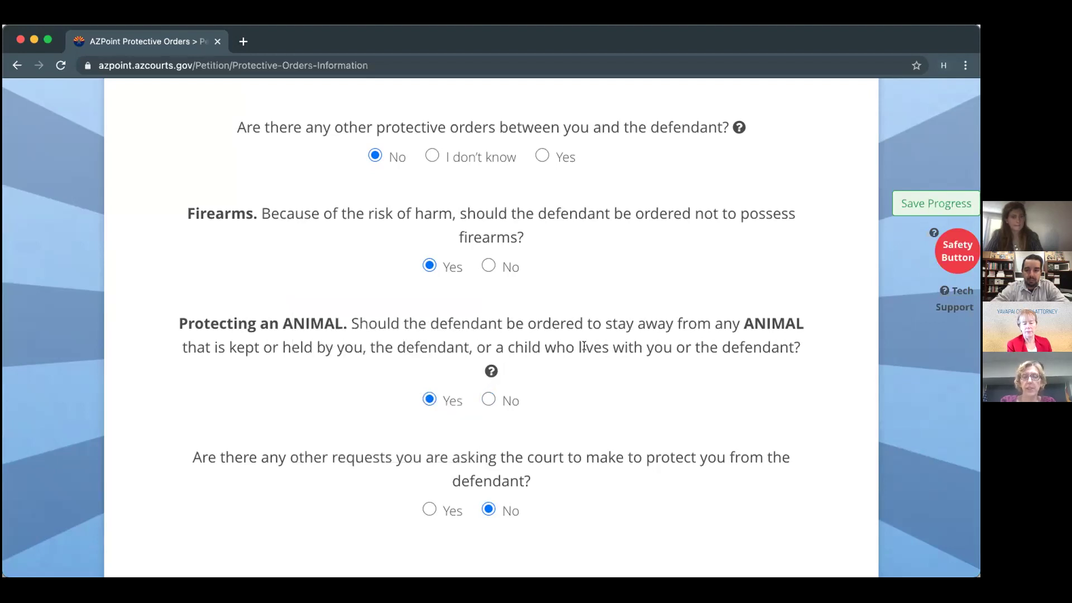
{"action": "scroll", "coordinate": [585, 346], "scroll_direction": "down", "scroll_amount": 1}
{"action": "scroll", "coordinate": [584, 346], "scroll_direction": "down", "scroll_amount": 3}
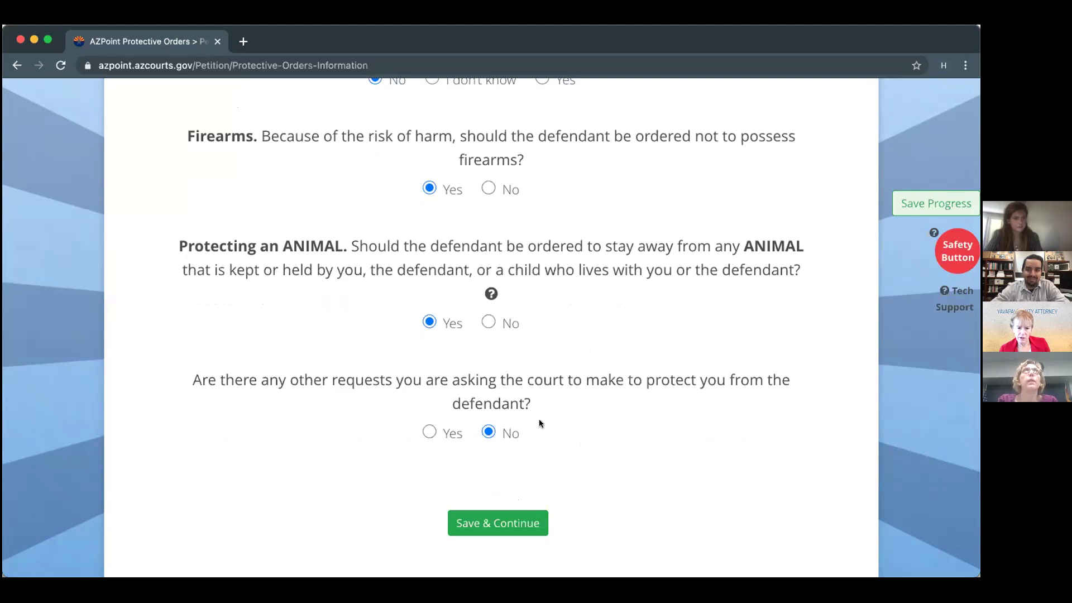
Set the other requests answer to No and save the protective order answers.
{"action": "left_click", "coordinate": [429, 432]}
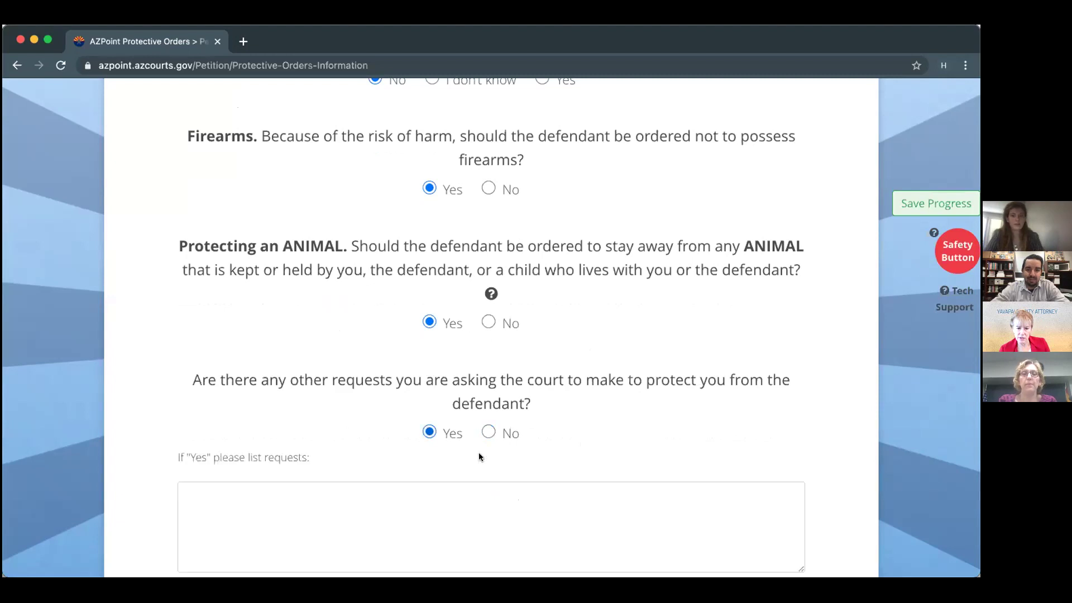
{"action": "scroll", "coordinate": [559, 480], "scroll_direction": "down", "scroll_amount": 3}
{"action": "scroll", "coordinate": [568, 490], "scroll_direction": "down", "scroll_amount": 1}
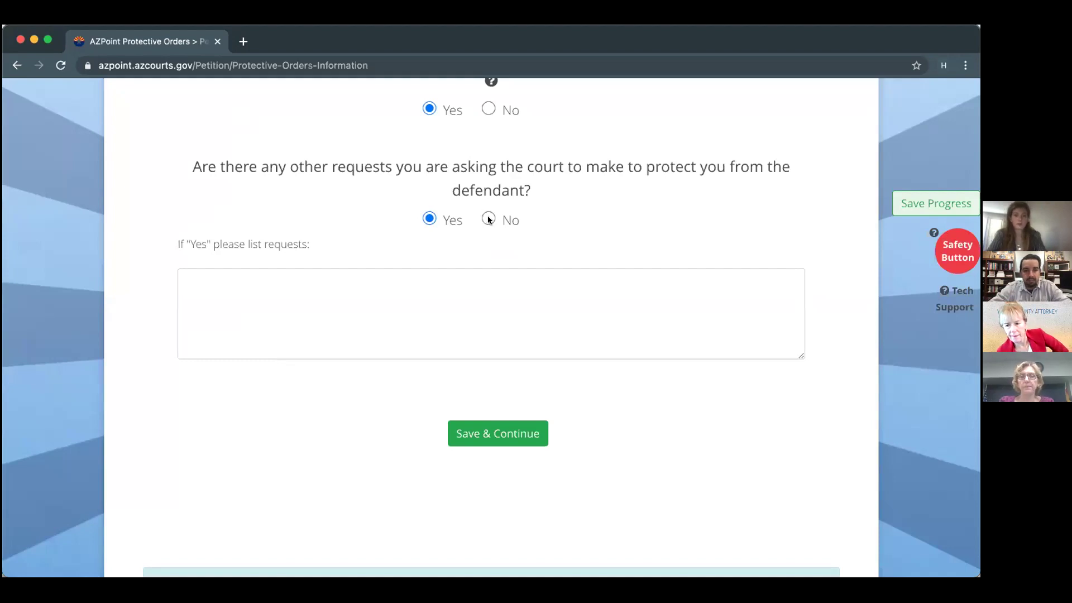
{"action": "left_click", "coordinate": [488, 219]}
{"action": "left_click", "coordinate": [517, 319]}
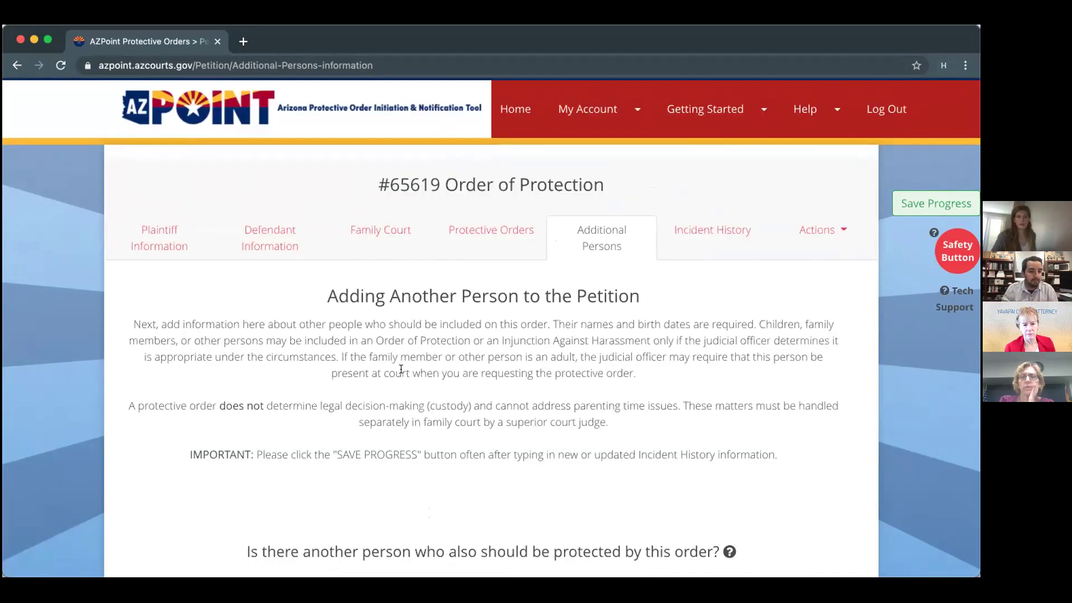
Scroll down to the question about another person who should be protected.
{"action": "scroll", "coordinate": [401, 369], "scroll_direction": "down", "scroll_amount": 1}
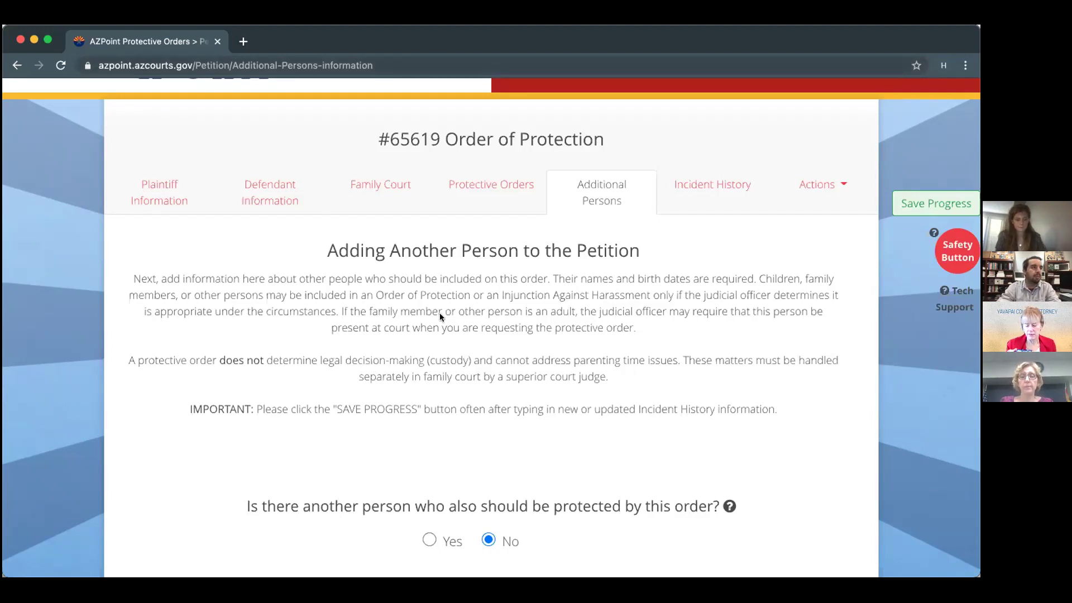
{"action": "scroll", "coordinate": [363, 482], "scroll_direction": "down", "scroll_amount": 1}
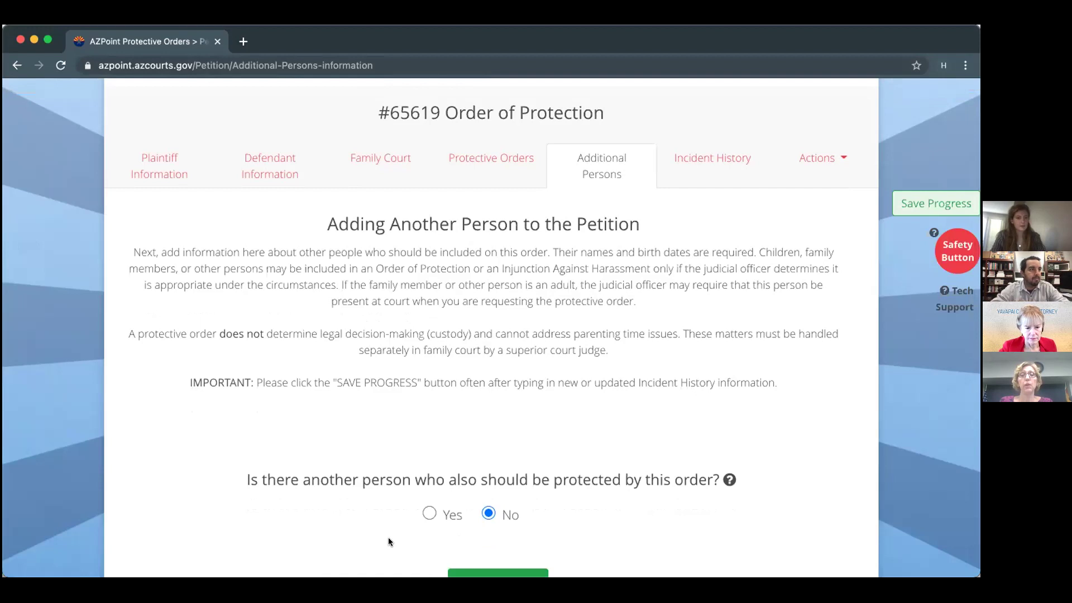
Answer Yes to protecting another person and enter that person's first and last name.
{"action": "left_click", "coordinate": [429, 512]}
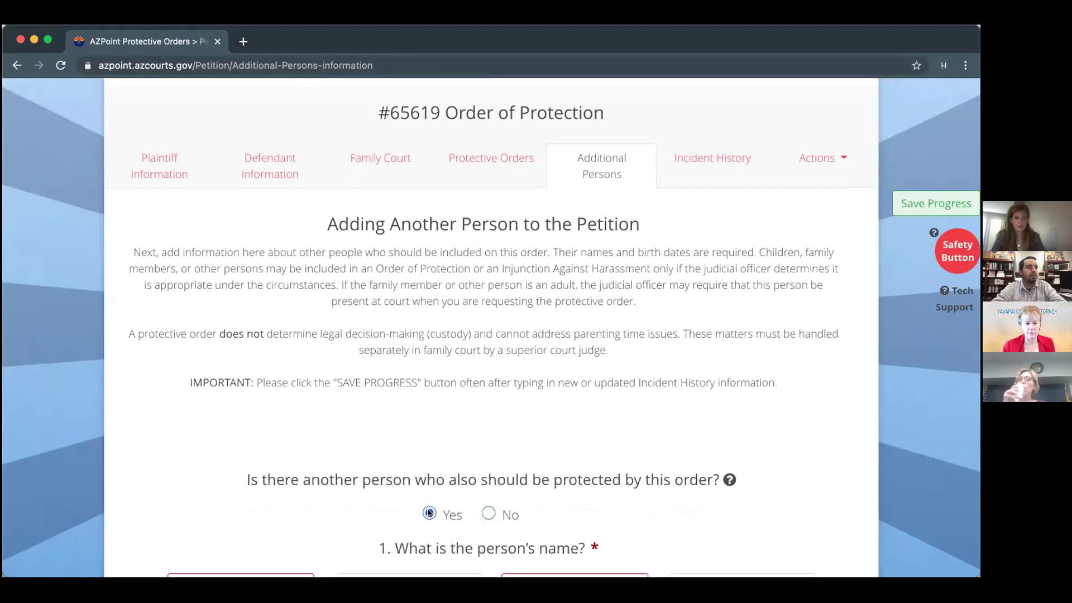
{"action": "scroll", "coordinate": [326, 418], "scroll_direction": "down", "scroll_amount": 8}
{"action": "left_click", "coordinate": [228, 351]}
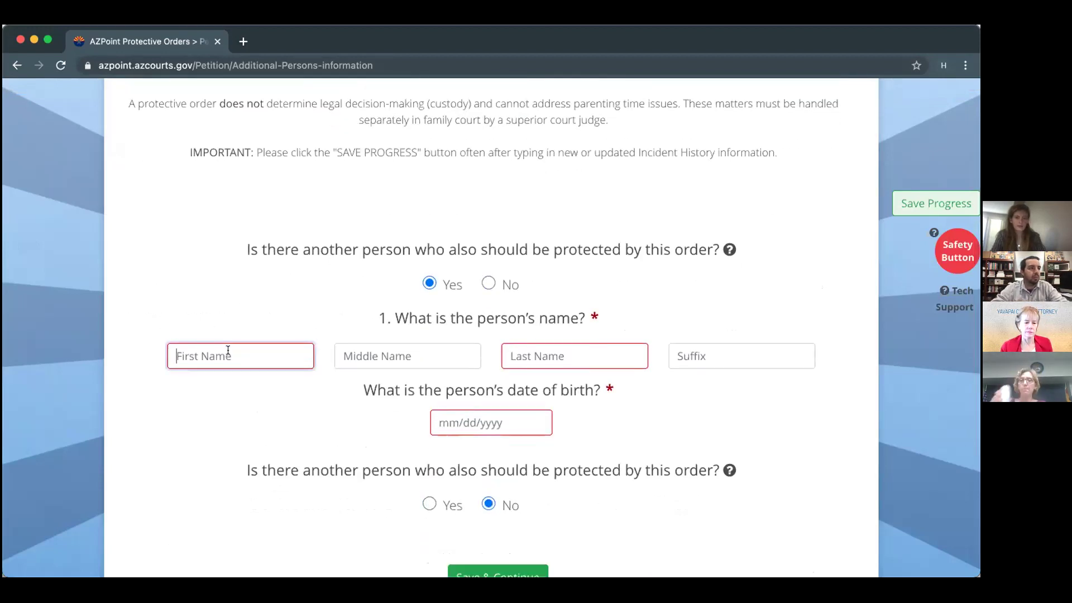
{"action": "key", "text": "Tab"}
{"action": "key", "text": "Tab"}
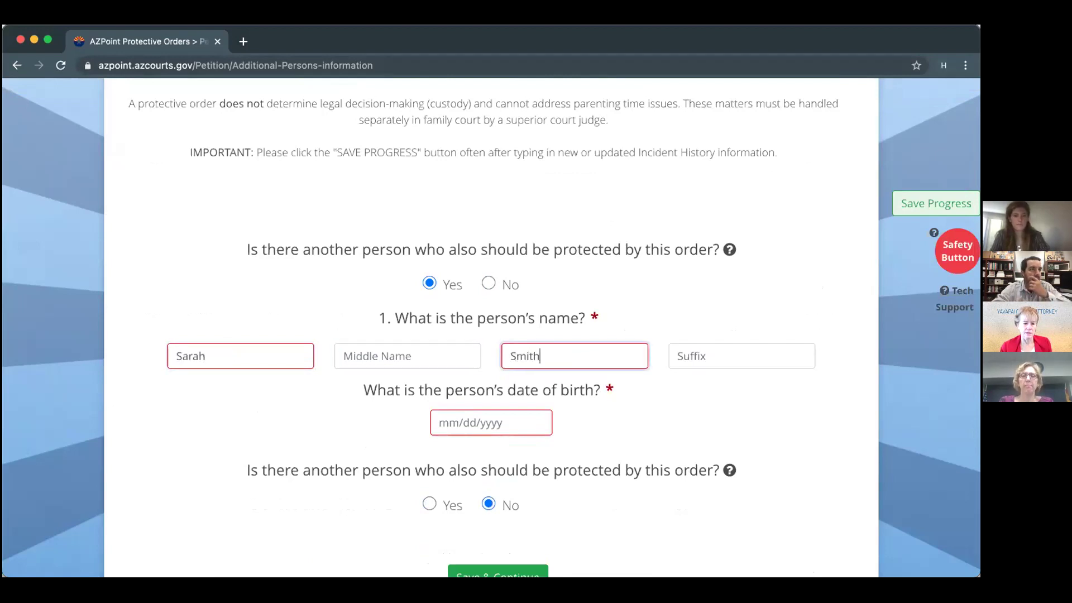
Set the additional person's date of birth to 03/04/2015.
{"action": "left_click", "coordinate": [496, 416]}
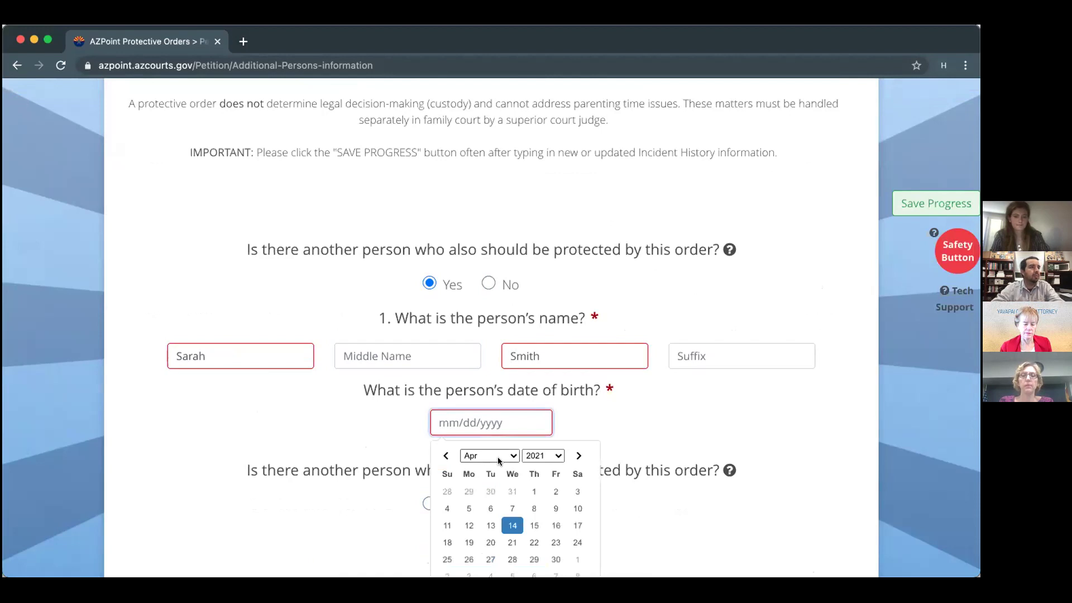
{"action": "left_click", "coordinate": [497, 457]}
{"action": "left_click", "coordinate": [478, 442]}
{"action": "left_click", "coordinate": [543, 456]}
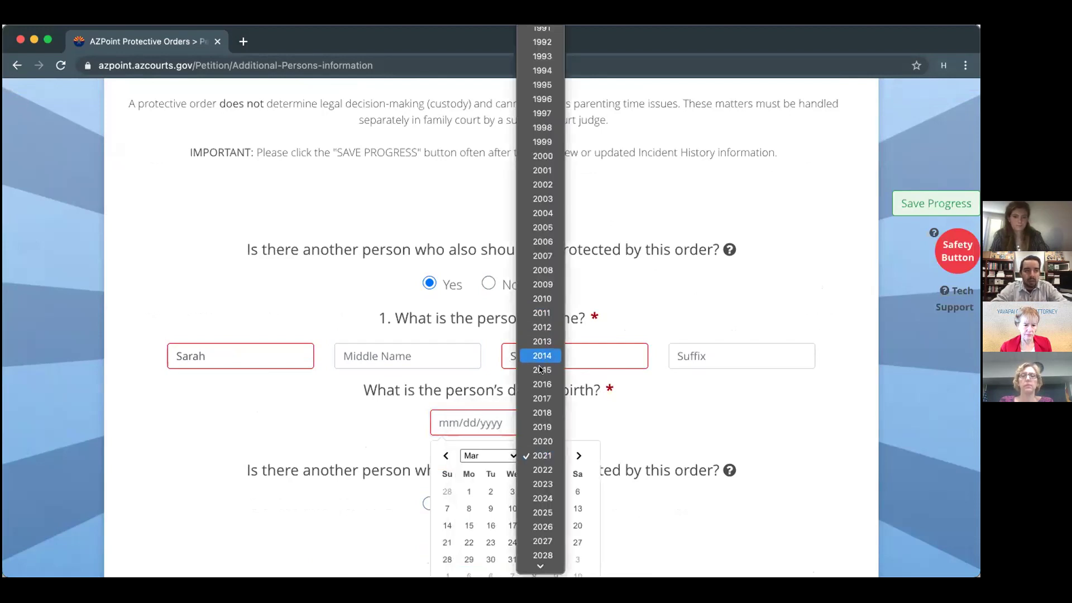
{"action": "left_click", "coordinate": [542, 370]}
{"action": "left_click", "coordinate": [512, 508]}
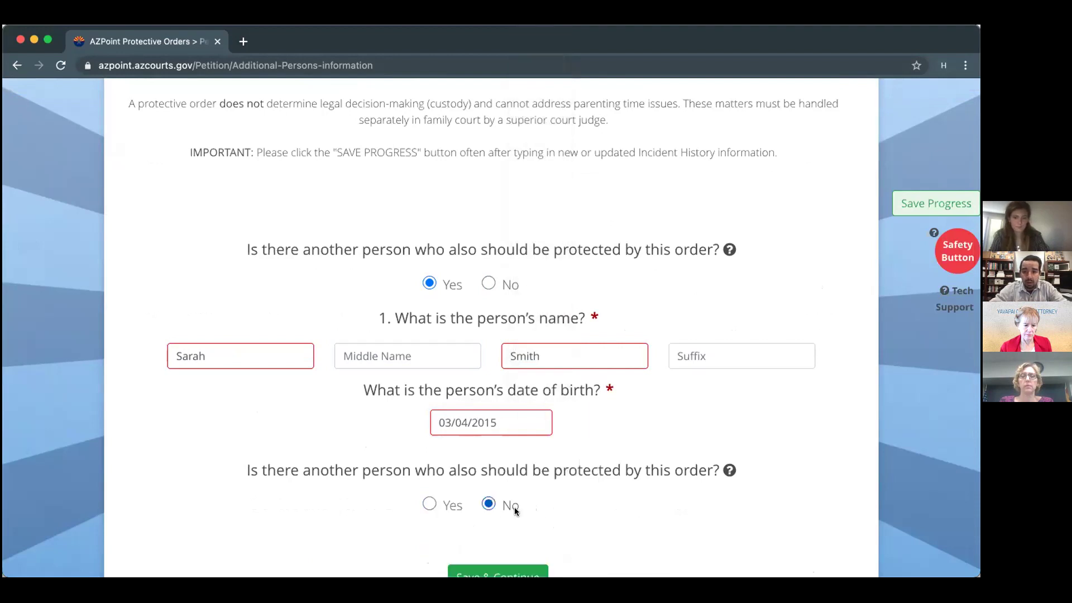
{"action": "scroll", "coordinate": [337, 475], "scroll_direction": "down", "scroll_amount": 1}
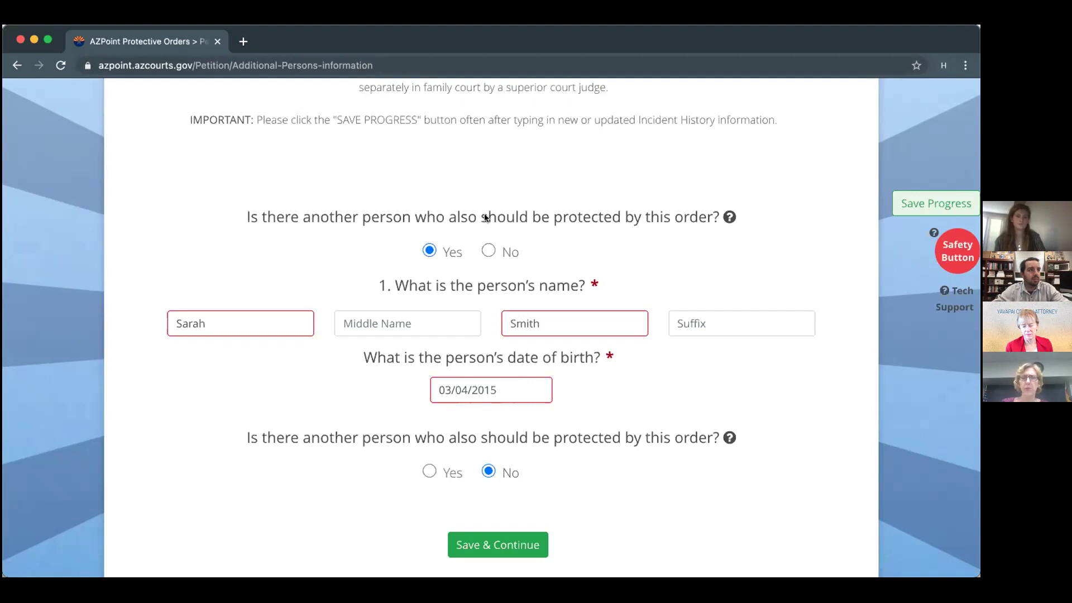
{"action": "scroll", "coordinate": [485, 218], "scroll_direction": "up", "scroll_amount": 3}
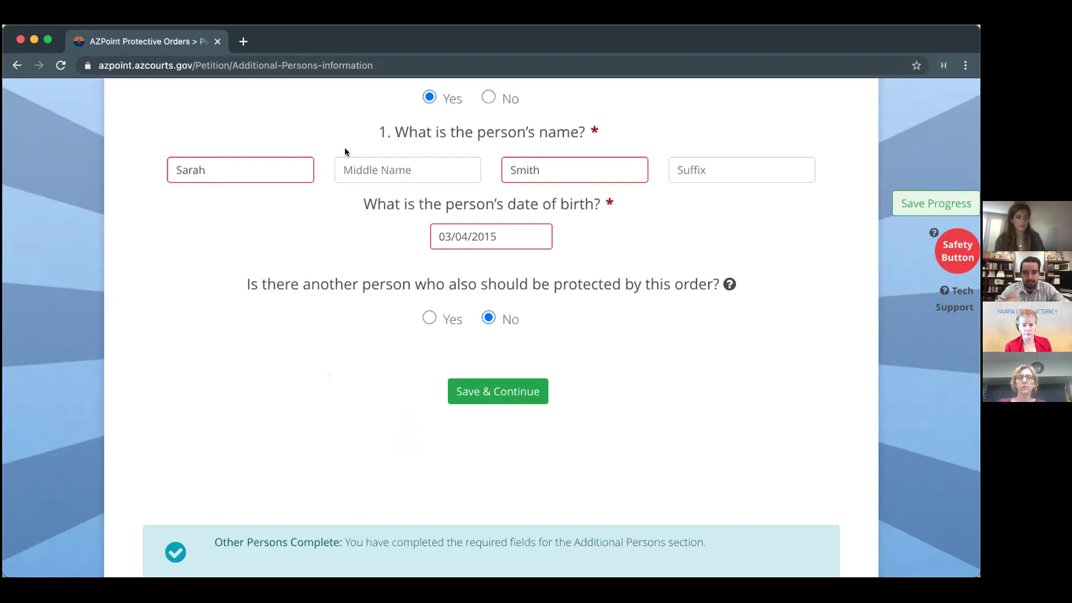
{"action": "scroll", "coordinate": [344, 147], "scroll_direction": "up", "scroll_amount": 4}
{"action": "scroll", "coordinate": [352, 171], "scroll_direction": "down", "scroll_amount": 4}
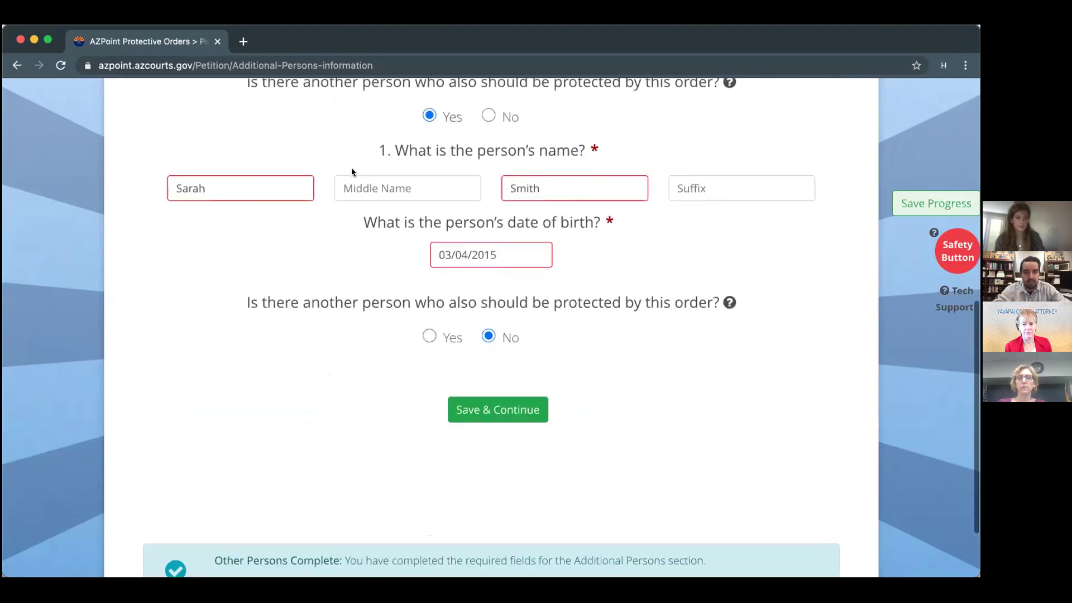
Save Additional Persons and place the cursor in the Incident History description box.
{"action": "left_click", "coordinate": [484, 412]}
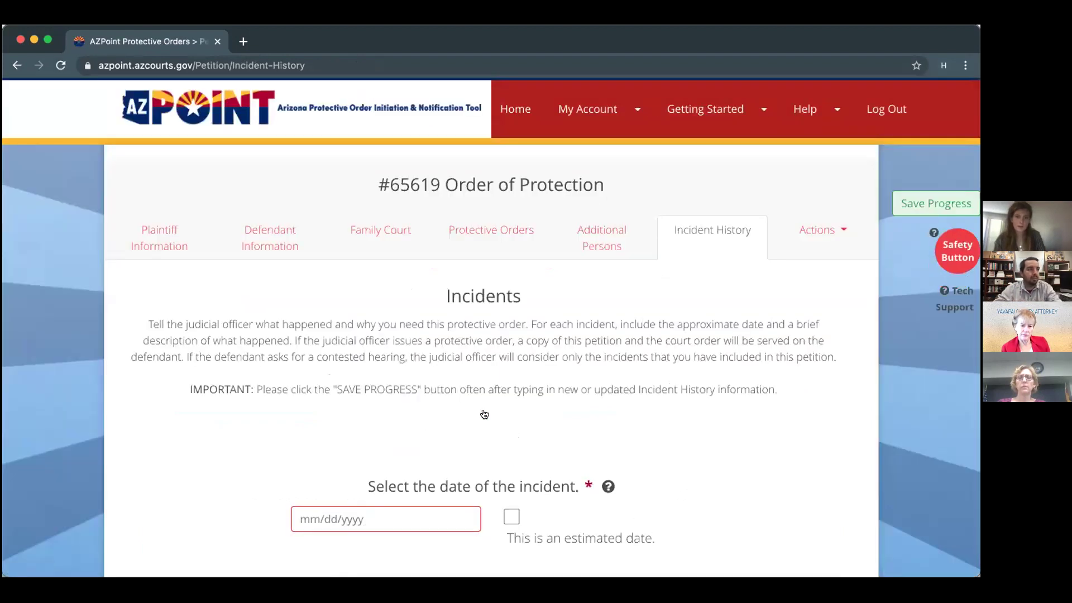
{"action": "scroll", "coordinate": [484, 412], "scroll_direction": "down", "scroll_amount": 2}
{"action": "scroll", "coordinate": [483, 408], "scroll_direction": "down", "scroll_amount": 2}
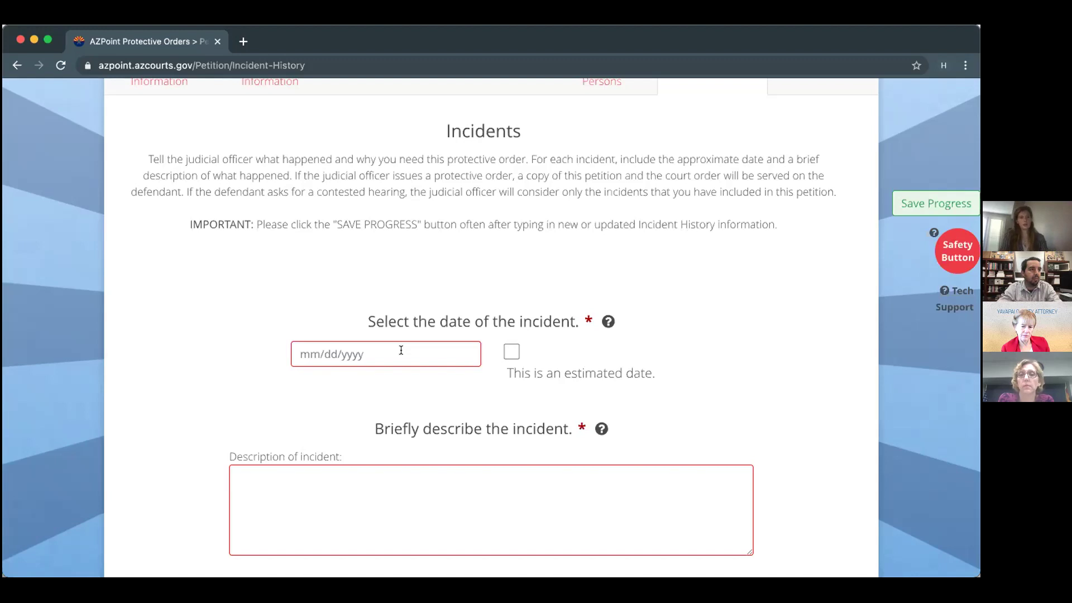
{"action": "scroll", "coordinate": [390, 398], "scroll_direction": "down", "scroll_amount": 1}
{"action": "scroll", "coordinate": [389, 398], "scroll_direction": "down", "scroll_amount": 1}
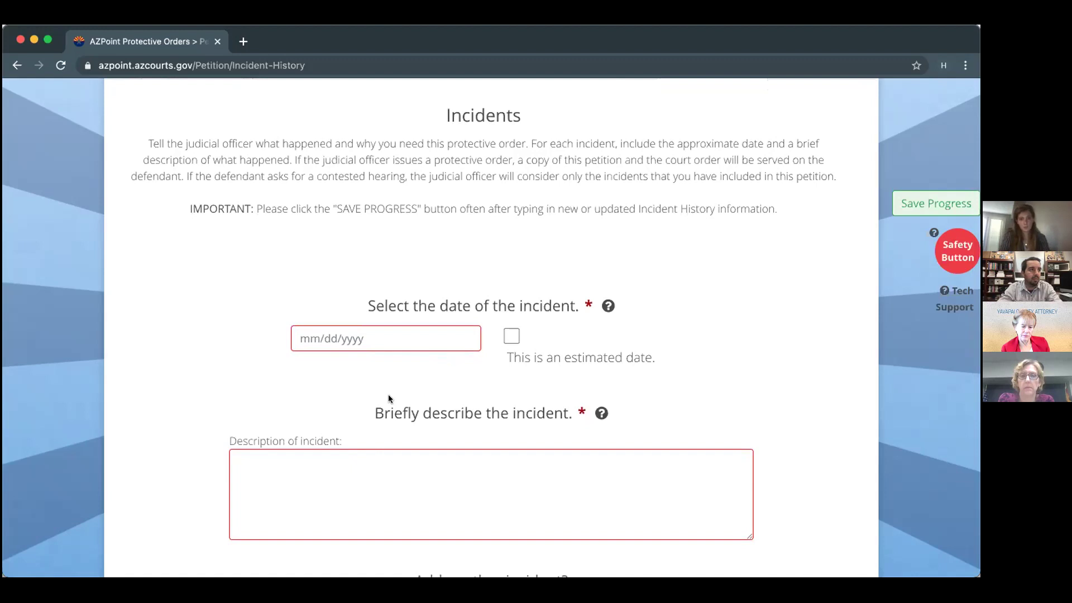
{"action": "left_click", "coordinate": [348, 467]}
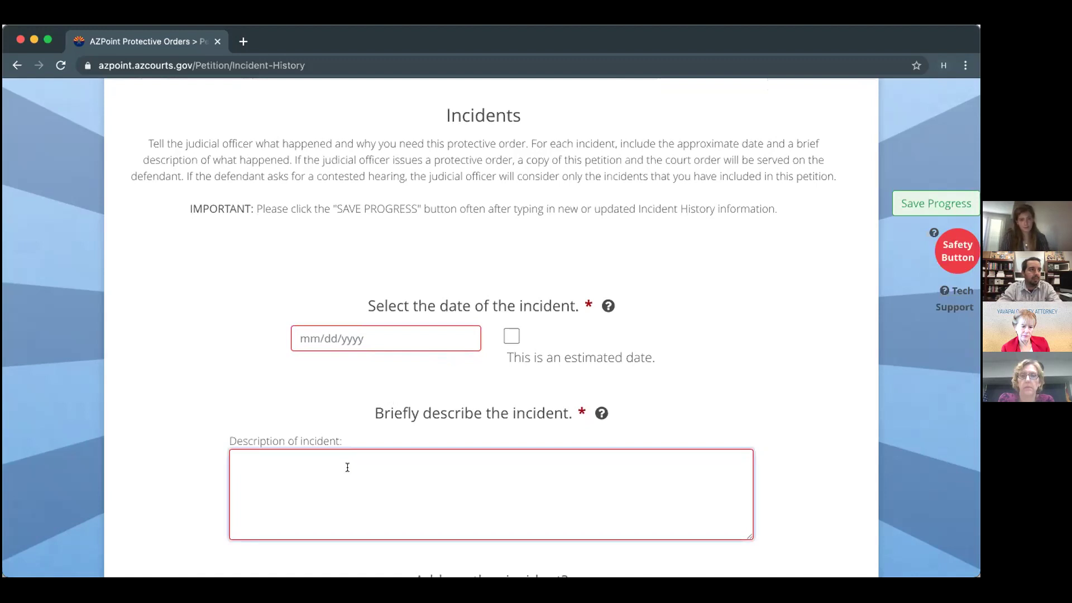
{"action": "scroll", "coordinate": [347, 467], "scroll_direction": "down", "scroll_amount": 2}
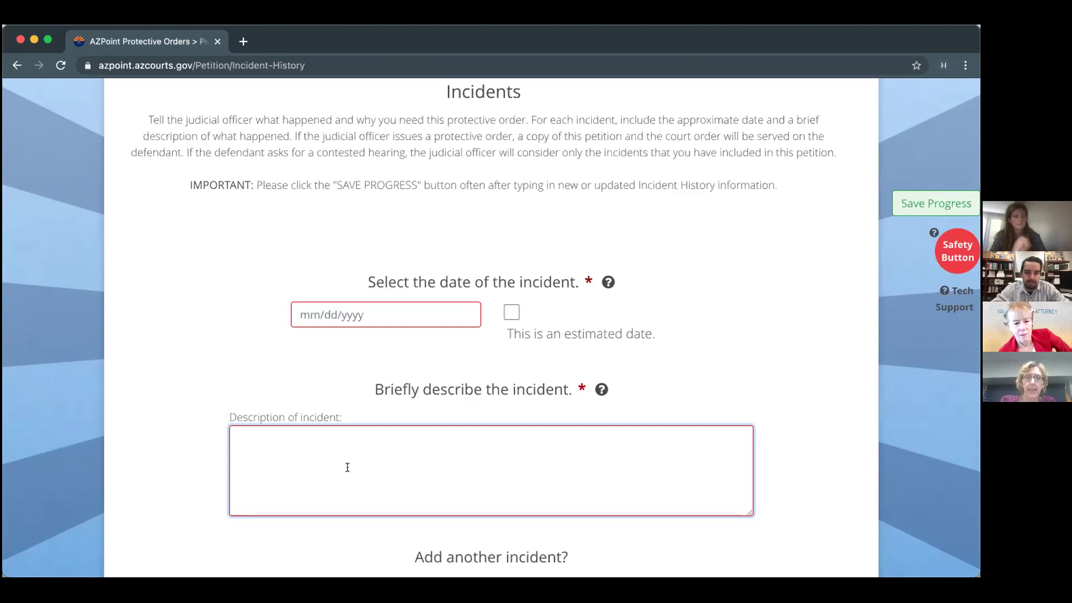
Set the incident date to 04/10/2021 by picking April 10 from the calendar.
{"action": "left_click", "coordinate": [417, 315]}
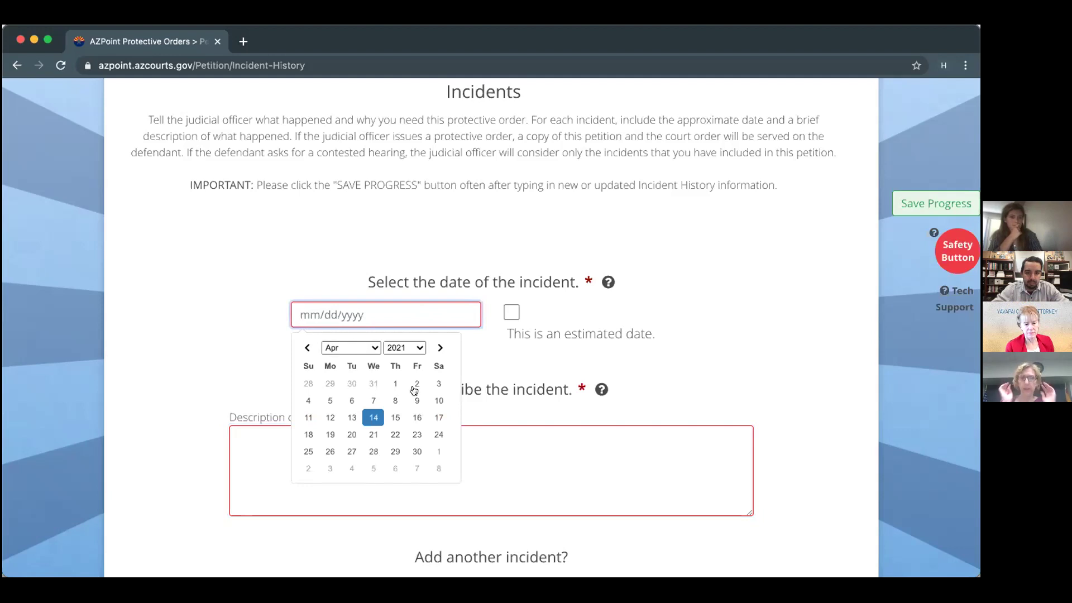
{"action": "left_click", "coordinate": [439, 401]}
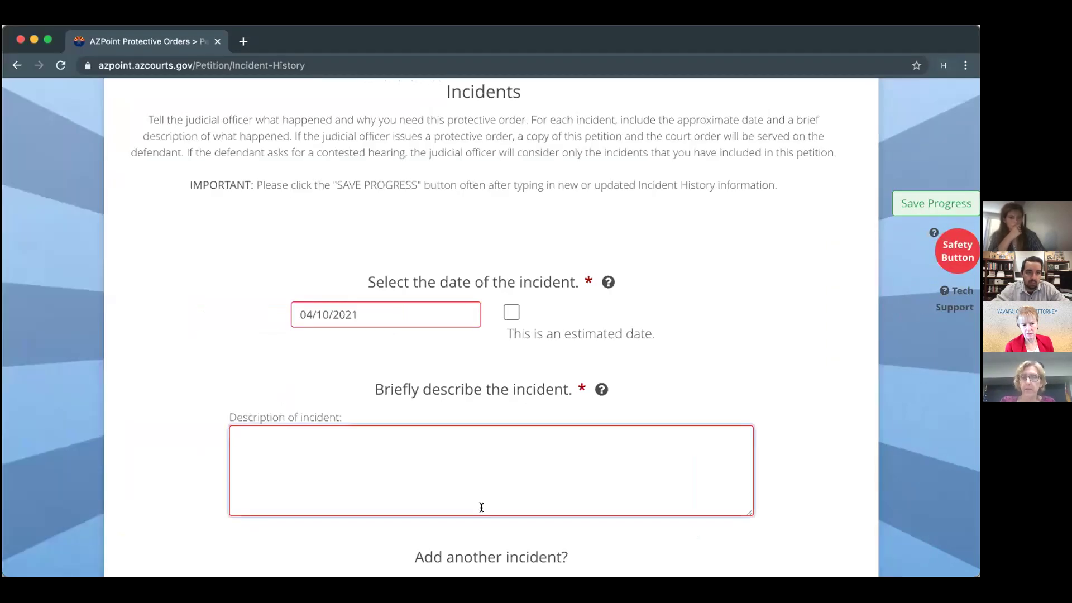
Write the incident description: a 'Hypothetical situation:' heading, then the pasted, quoted argument-and-assault narrative.
{"action": "left_click", "coordinate": [481, 507]}
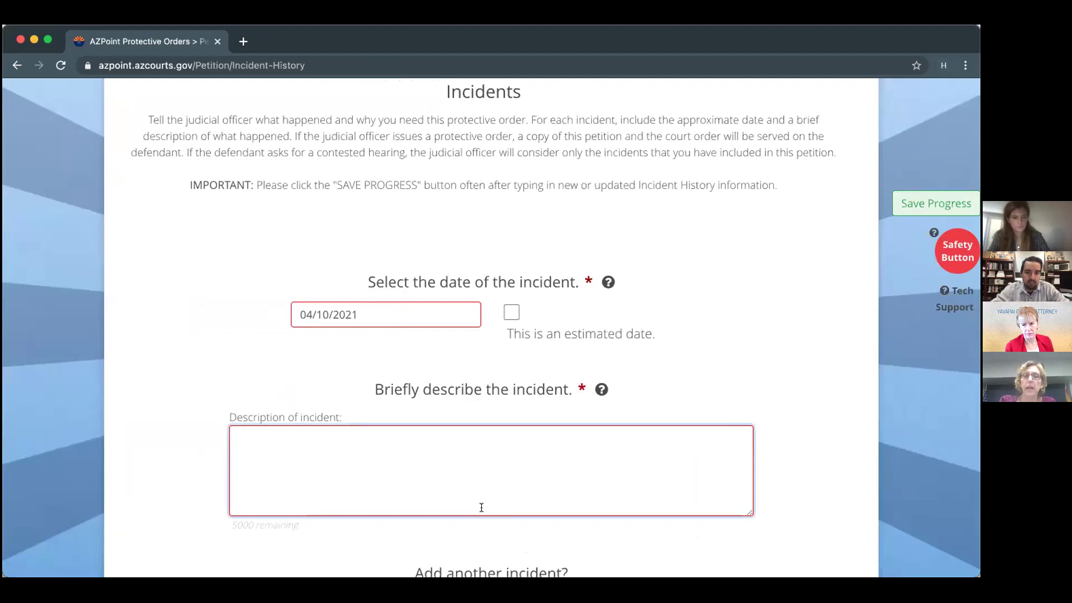
{"action": "type", "text": "Hy"}
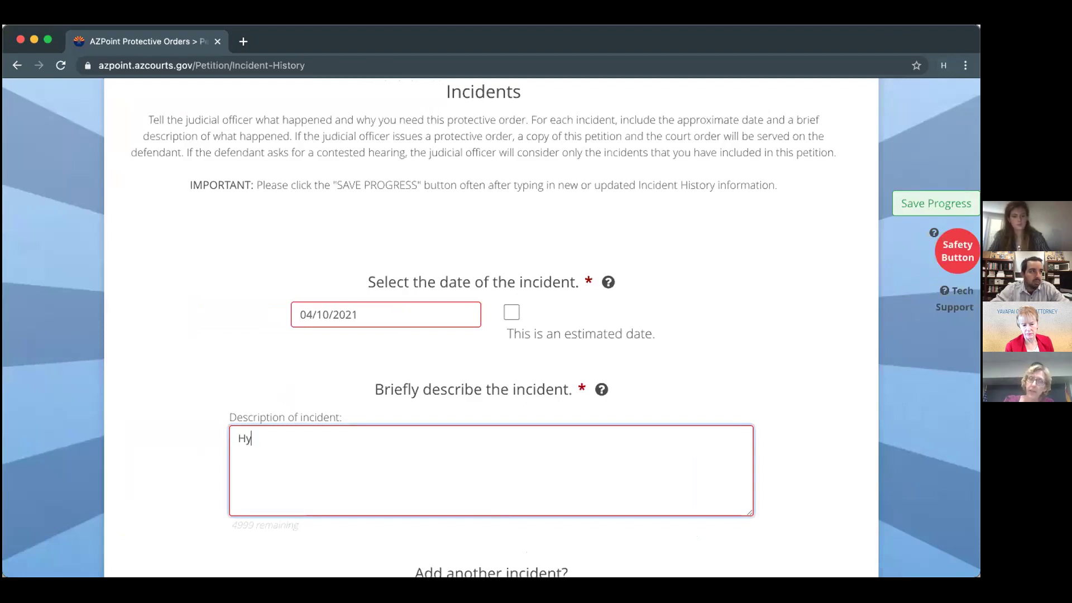
{"action": "type", "text": "pothetical"}
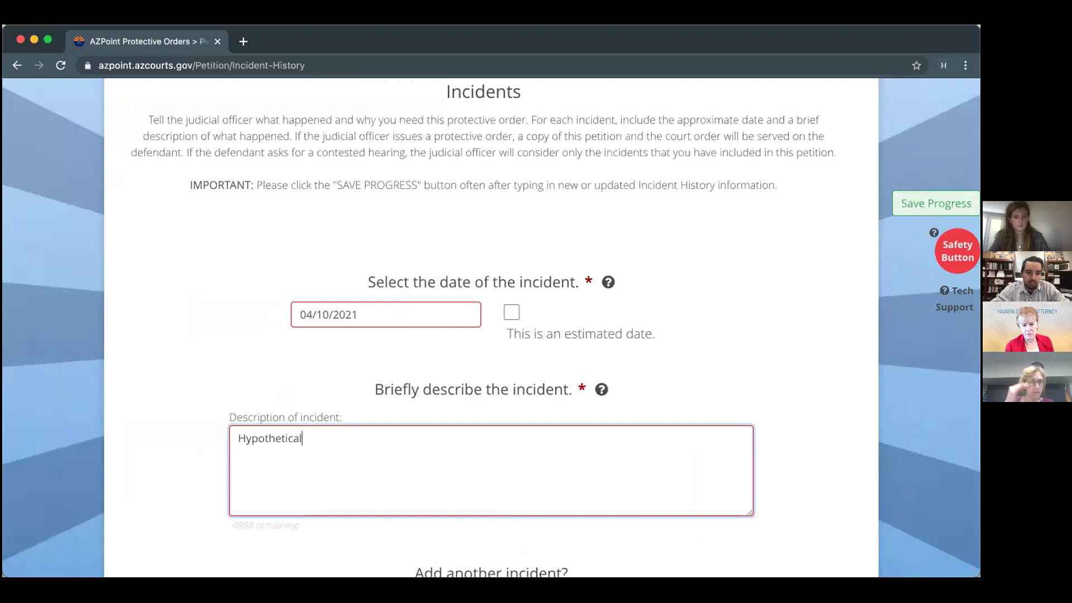
{"action": "type", "text": " situation:"}
{"action": "key", "text": "Return"}
{"action": "type", "text": "\""}
{"action": "key", "text": "super+v"}
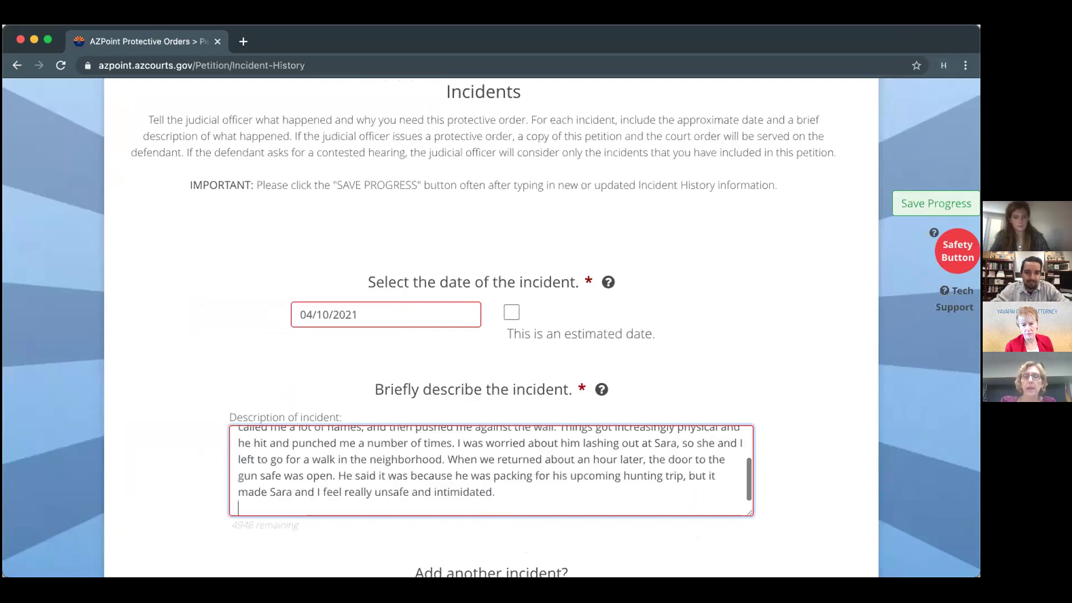
{"action": "type", "text": "\""}
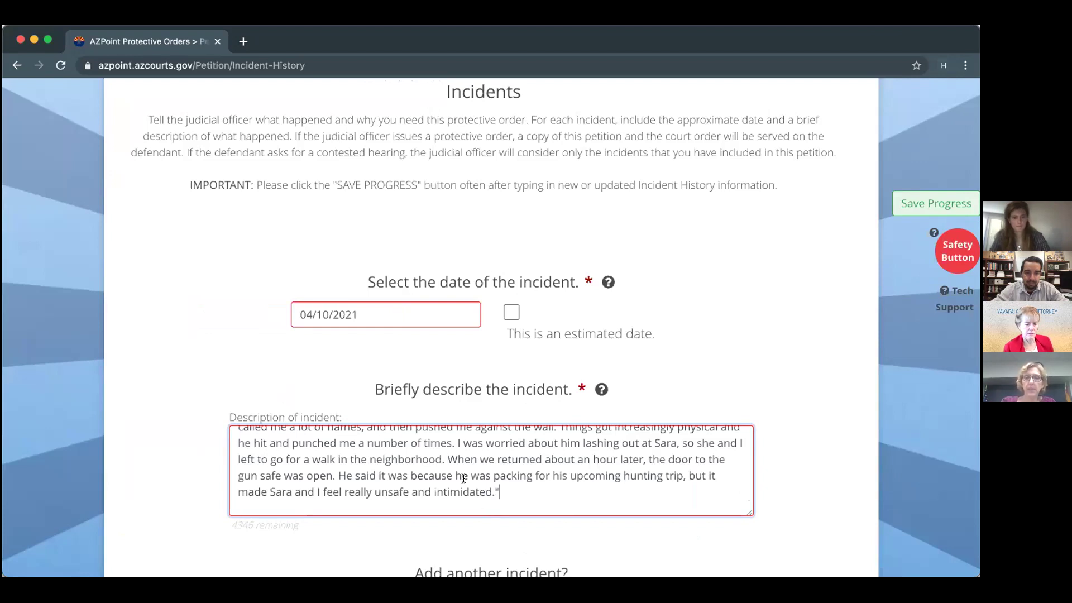
{"action": "scroll", "coordinate": [464, 478], "scroll_direction": "up", "scroll_amount": 3}
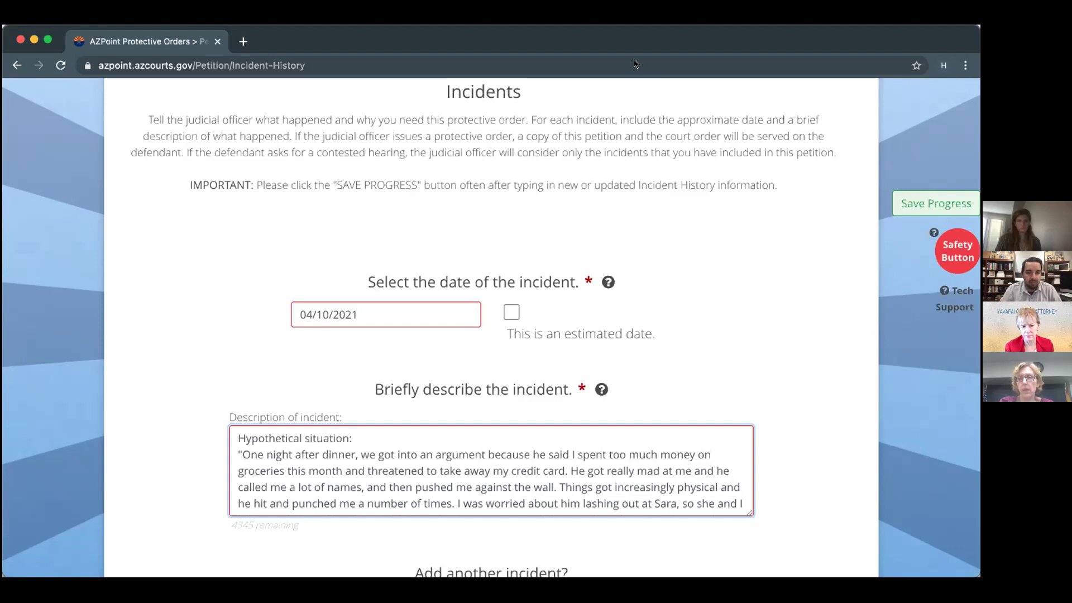
{"action": "left_click", "coordinate": [290, 200]}
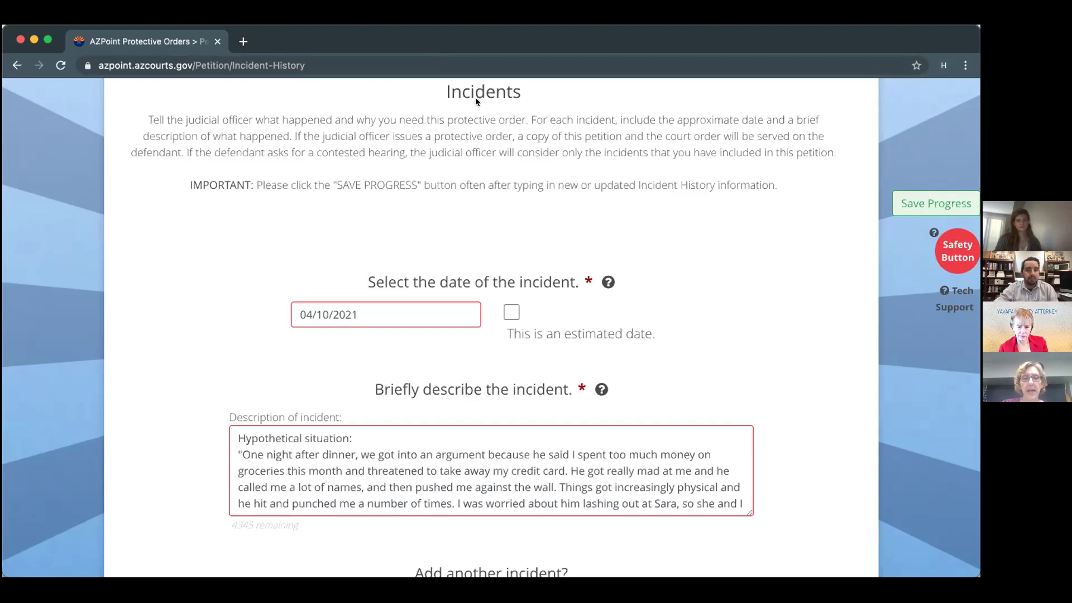
Review the description, leave 'Add another incident?' on No, and Save & Continue.
{"action": "scroll", "coordinate": [588, 446], "scroll_direction": "down", "scroll_amount": 1}
{"action": "scroll", "coordinate": [588, 450], "scroll_direction": "down", "scroll_amount": 1}
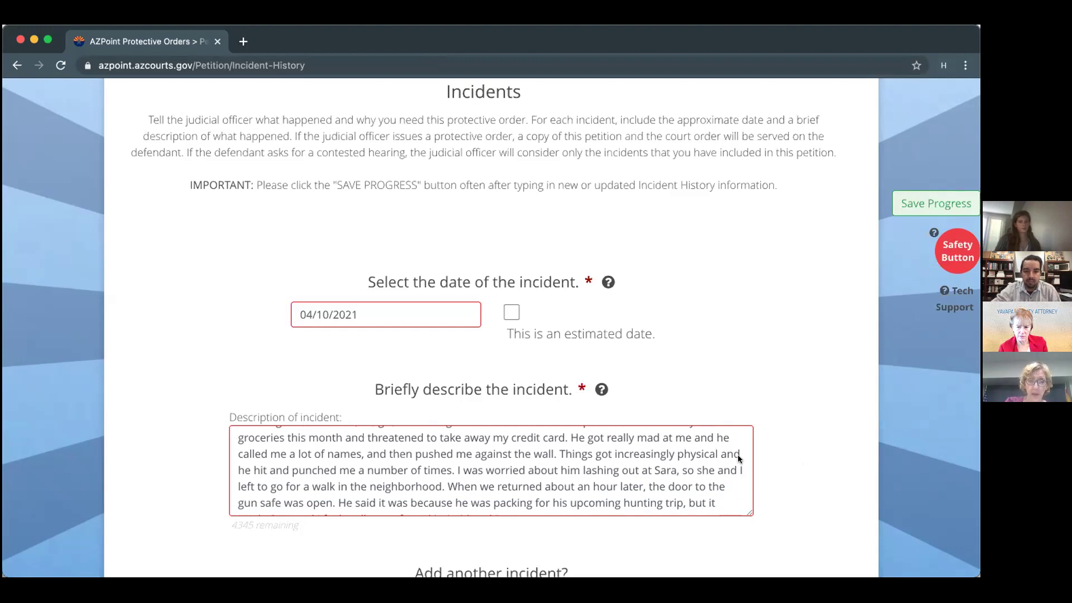
{"action": "scroll", "coordinate": [738, 458], "scroll_direction": "down", "scroll_amount": 1}
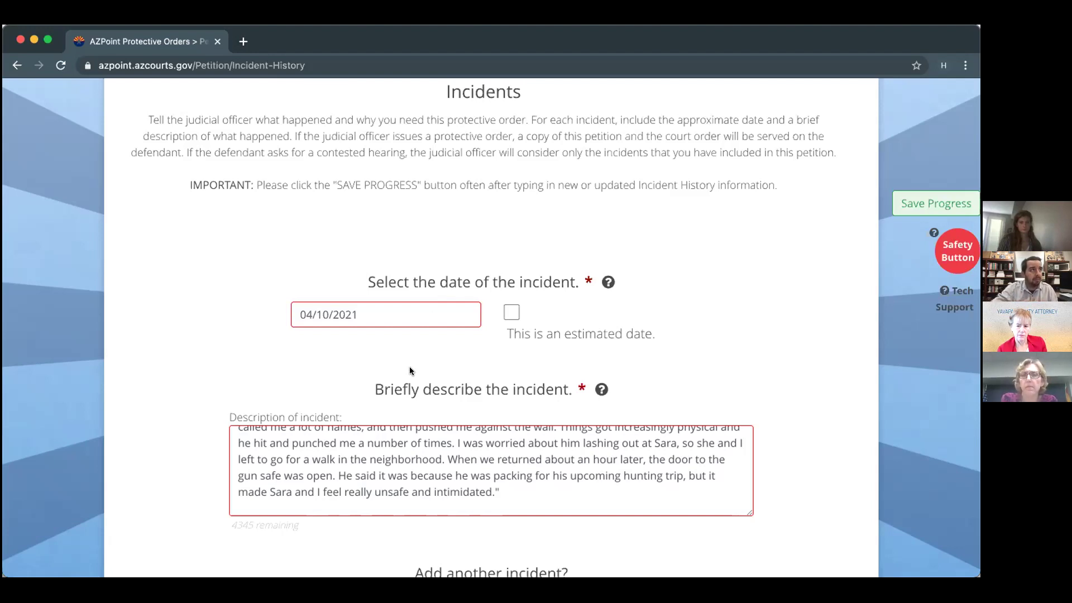
{"action": "scroll", "coordinate": [269, 435], "scroll_direction": "down", "scroll_amount": 1}
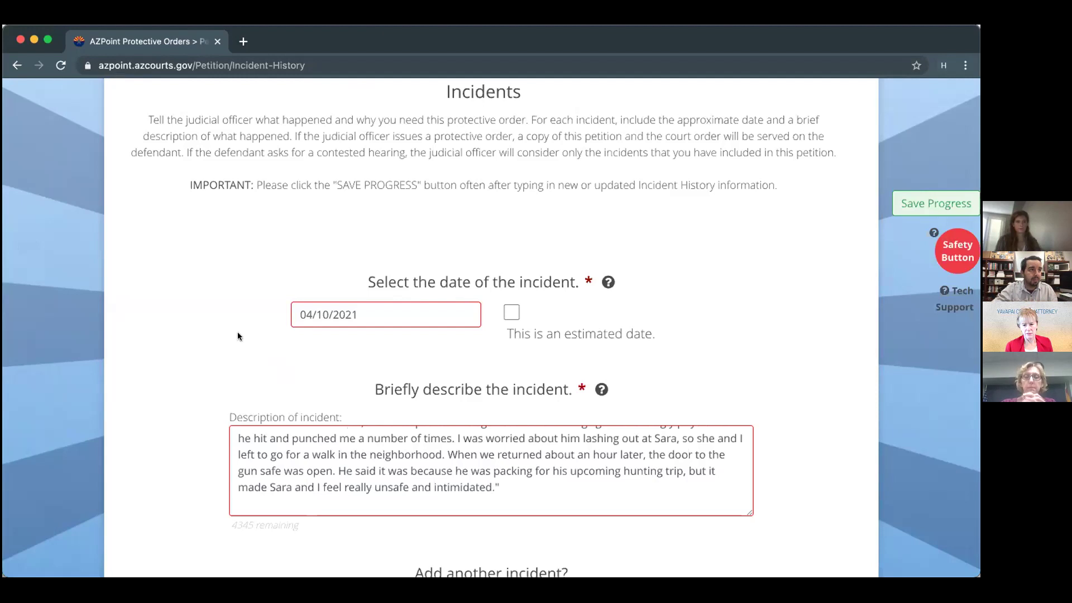
{"action": "scroll", "coordinate": [237, 332], "scroll_direction": "down", "scroll_amount": 8}
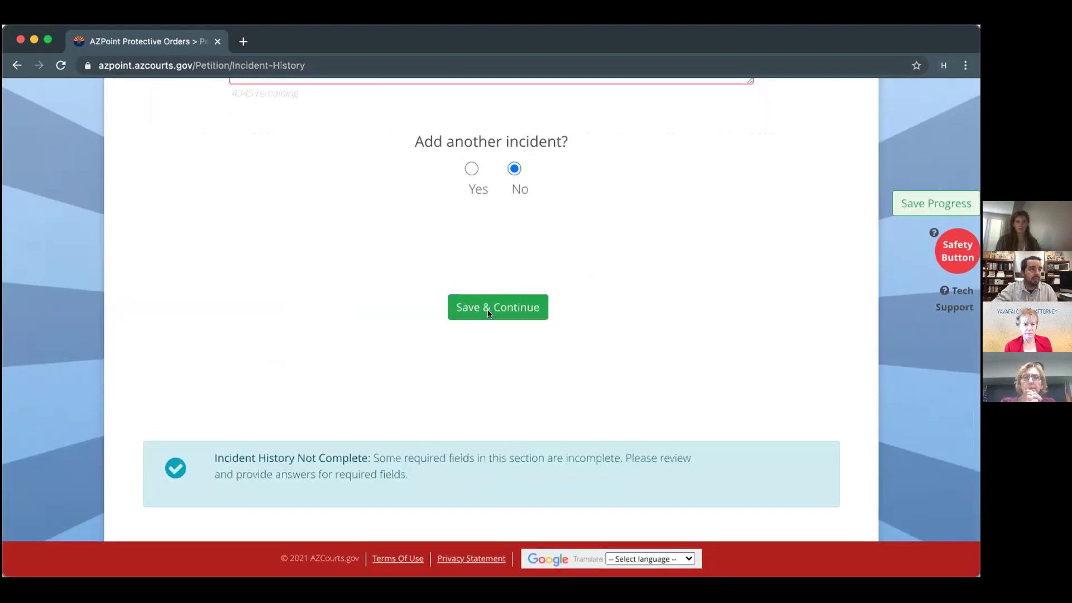
{"action": "left_click", "coordinate": [488, 312]}
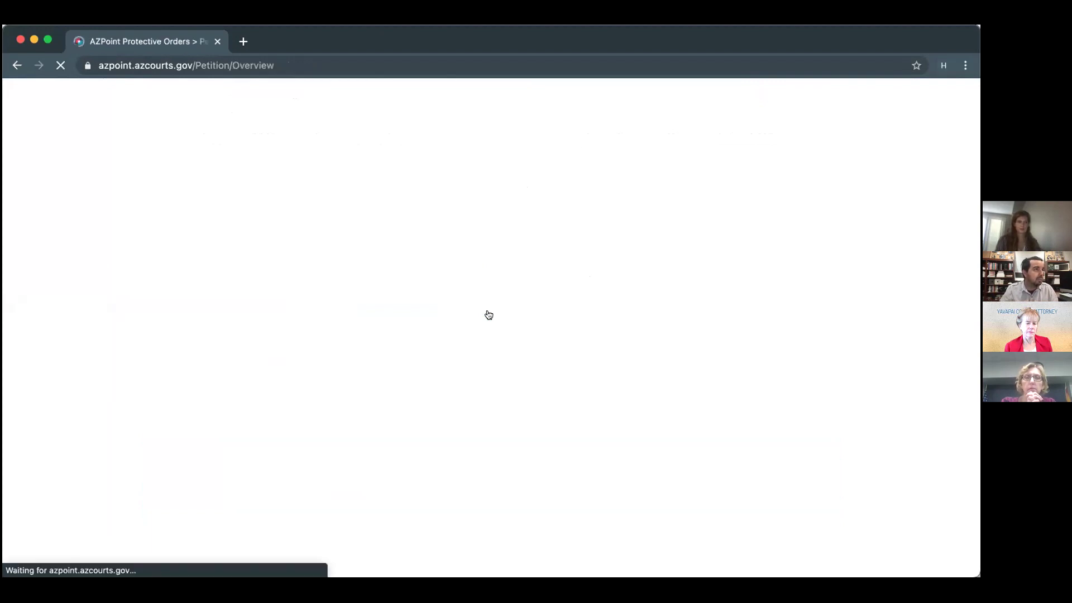
Scroll through the petition Overview's completed sections down to the Court Ready box.
{"action": "scroll", "coordinate": [489, 314], "scroll_direction": "down", "scroll_amount": 7}
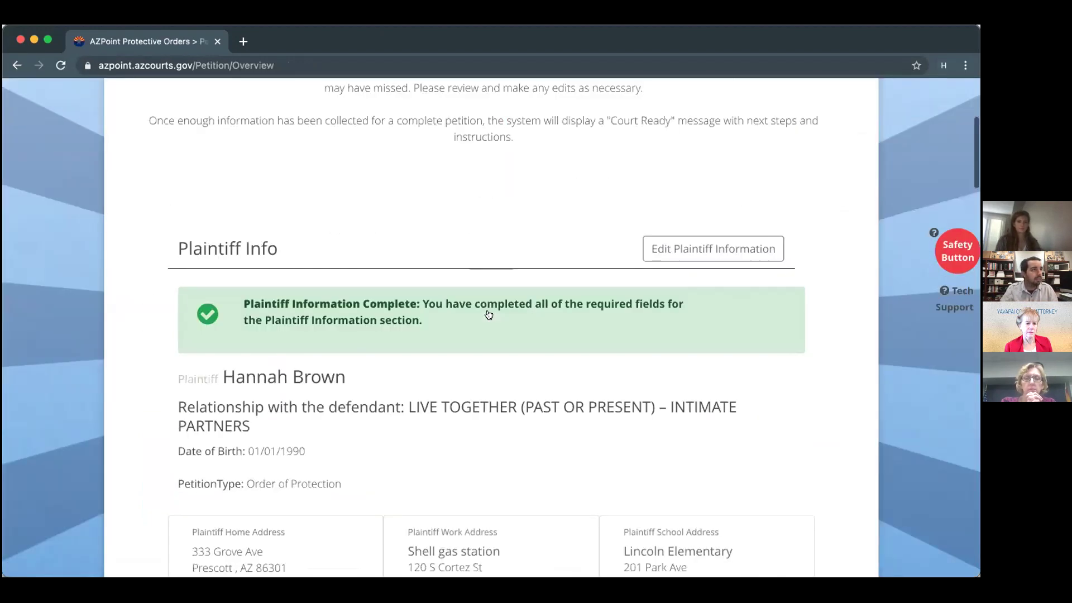
{"action": "scroll", "coordinate": [489, 315], "scroll_direction": "down", "scroll_amount": 2}
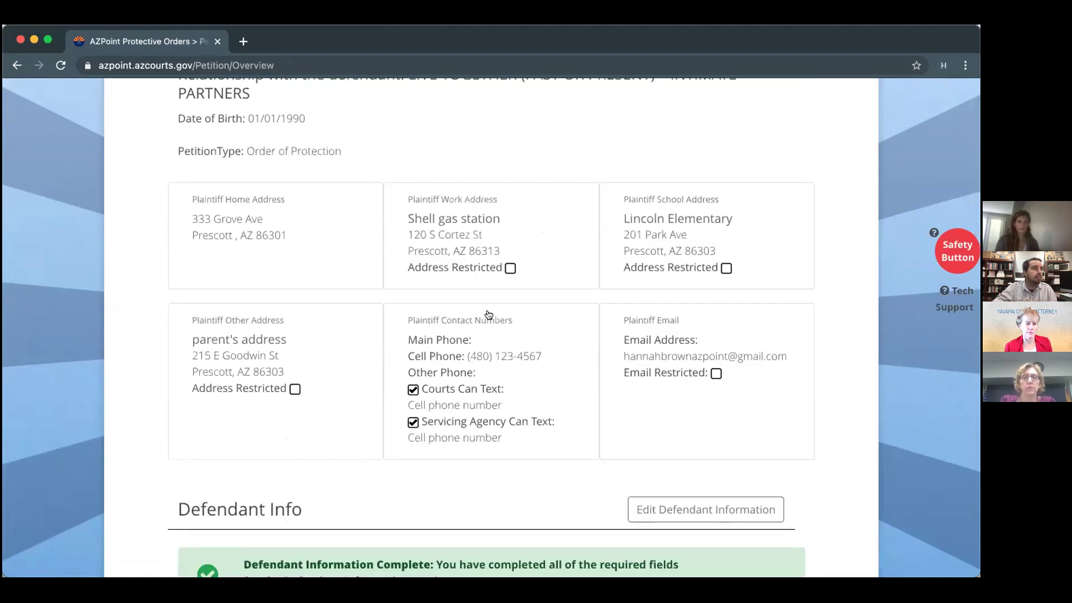
{"action": "scroll", "coordinate": [488, 314], "scroll_direction": "down", "scroll_amount": 6}
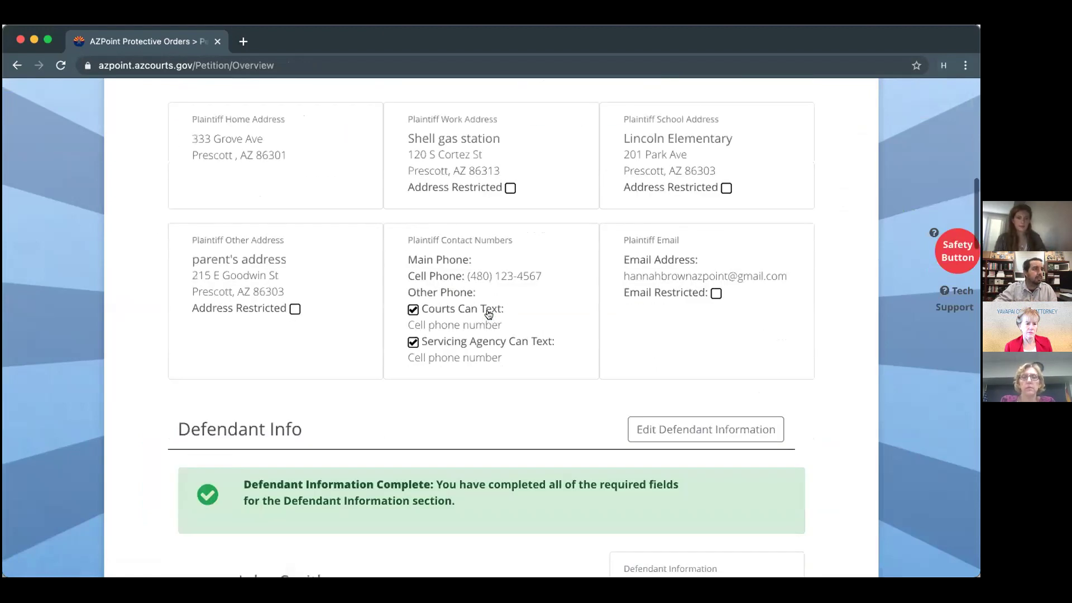
{"action": "scroll", "coordinate": [489, 314], "scroll_direction": "down", "scroll_amount": 3}
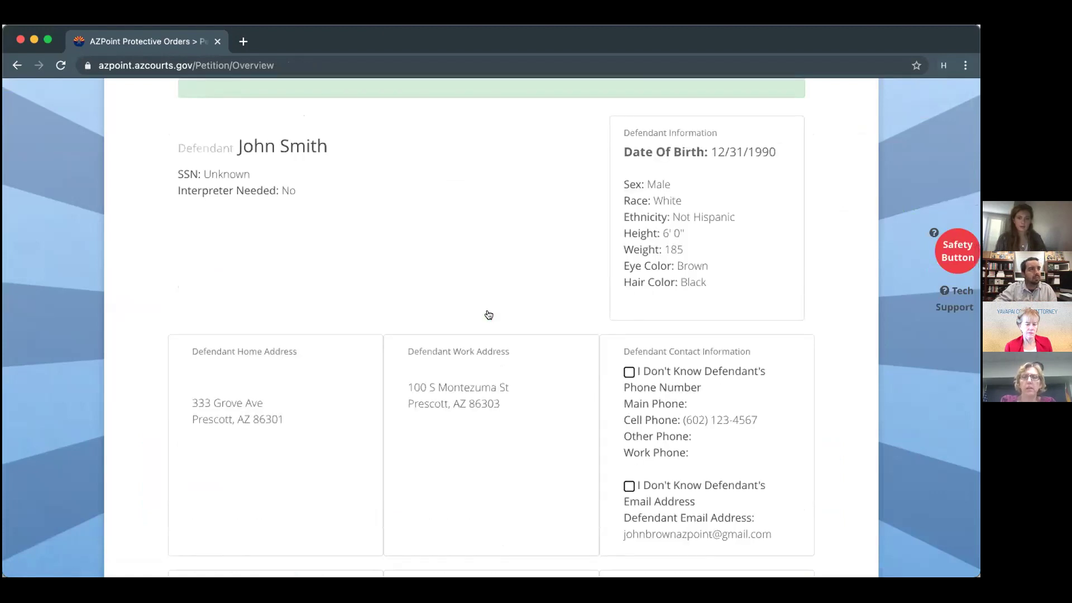
{"action": "scroll", "coordinate": [489, 314], "scroll_direction": "up", "scroll_amount": 7}
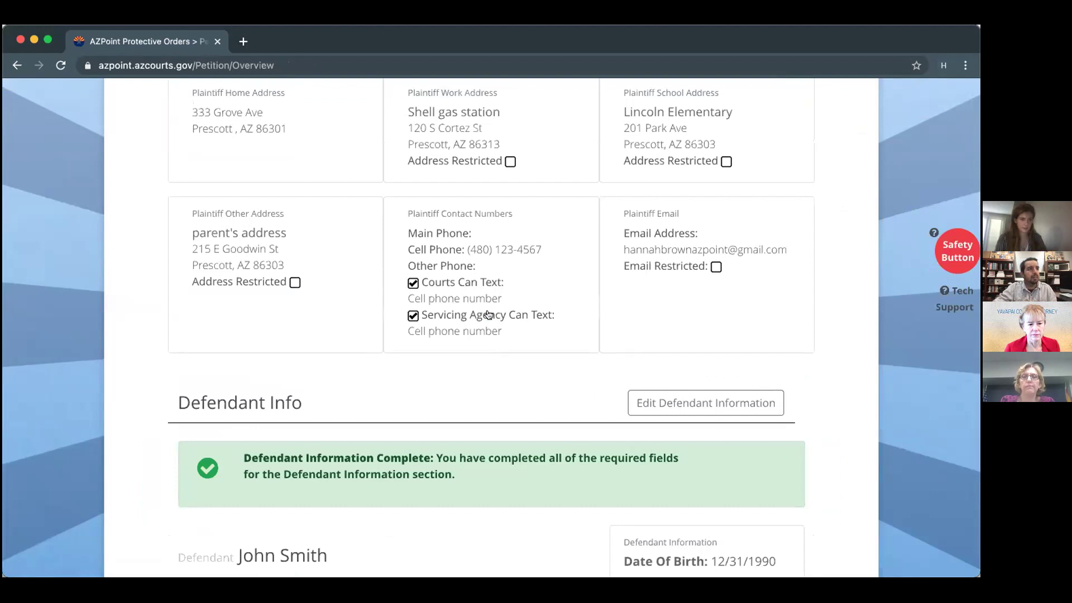
{"action": "scroll", "coordinate": [489, 314], "scroll_direction": "down", "scroll_amount": 11}
{"action": "scroll", "coordinate": [489, 315], "scroll_direction": "down", "scroll_amount": 17}
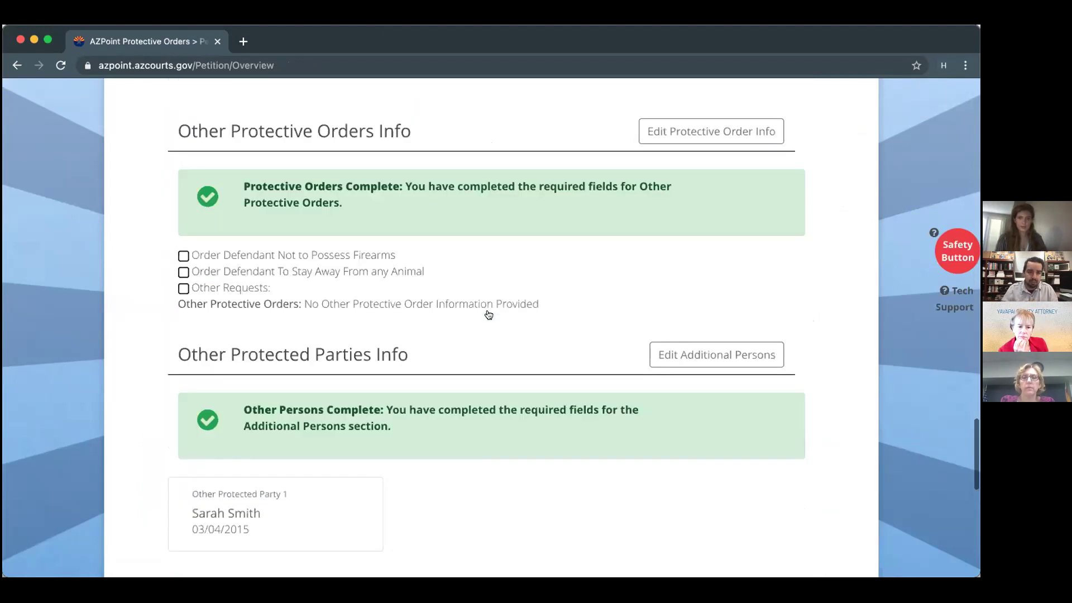
{"action": "scroll", "coordinate": [488, 314], "scroll_direction": "down", "scroll_amount": 11}
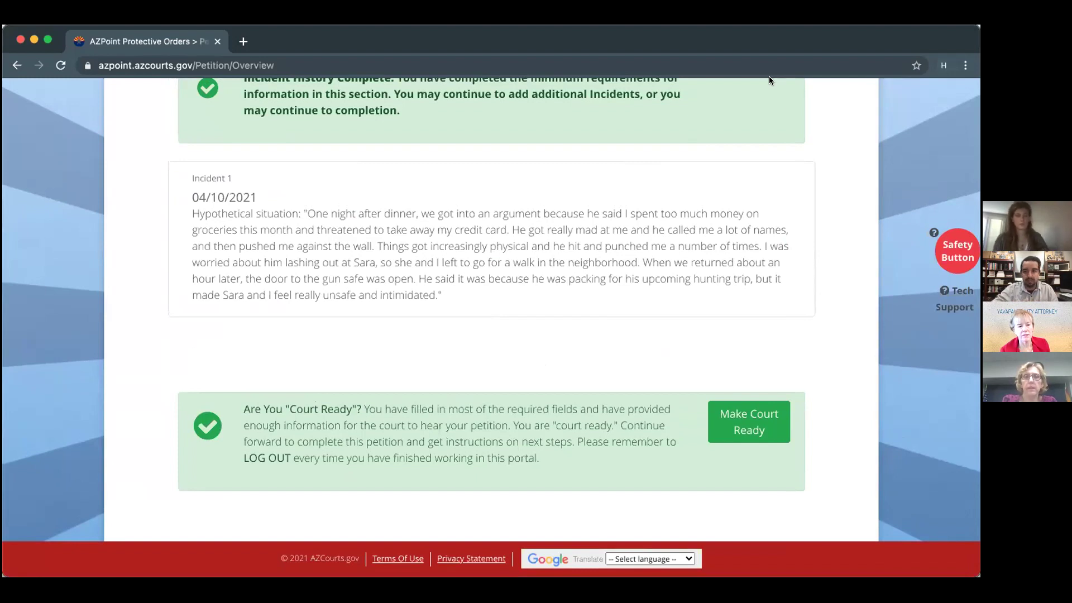
{"action": "scroll", "coordinate": [669, 329], "scroll_direction": "up", "scroll_amount": 8}
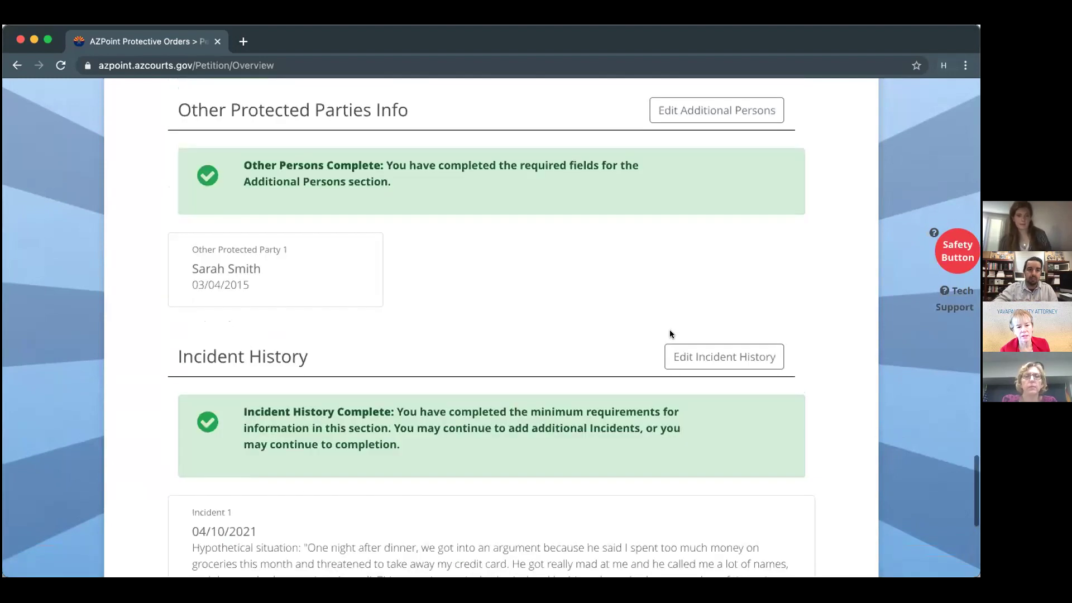
{"action": "scroll", "coordinate": [670, 331], "scroll_direction": "up", "scroll_amount": 8}
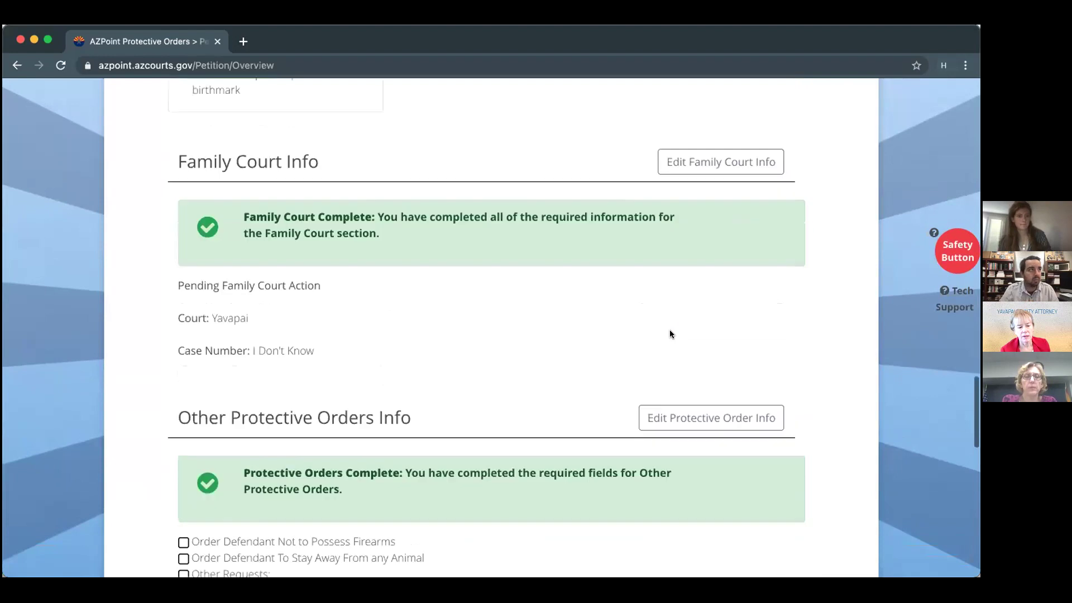
{"action": "scroll", "coordinate": [670, 328], "scroll_direction": "up", "scroll_amount": 6}
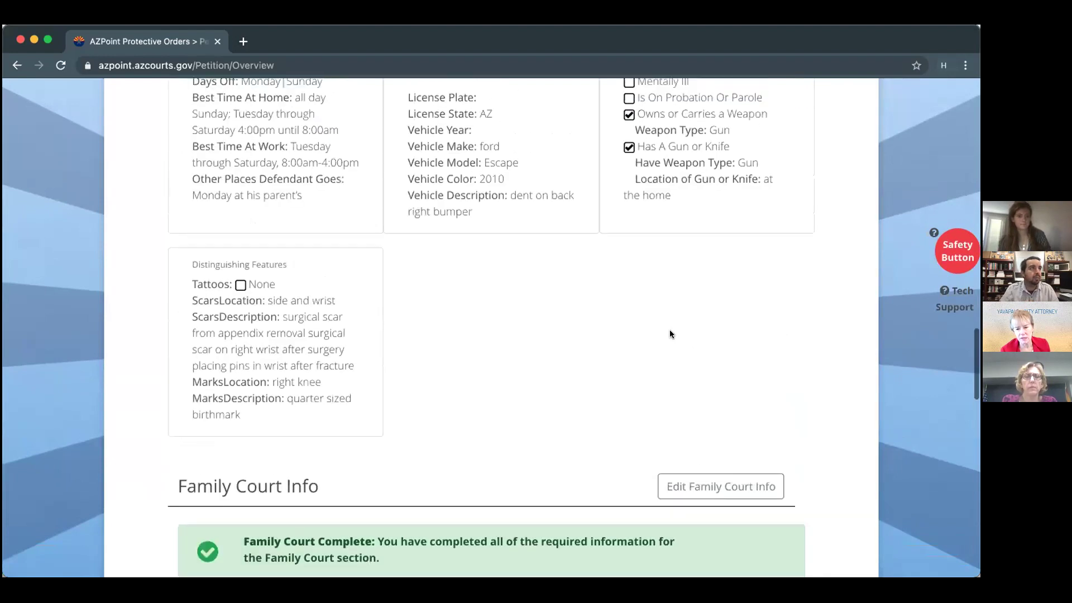
{"action": "scroll", "coordinate": [669, 334], "scroll_direction": "up", "scroll_amount": 6}
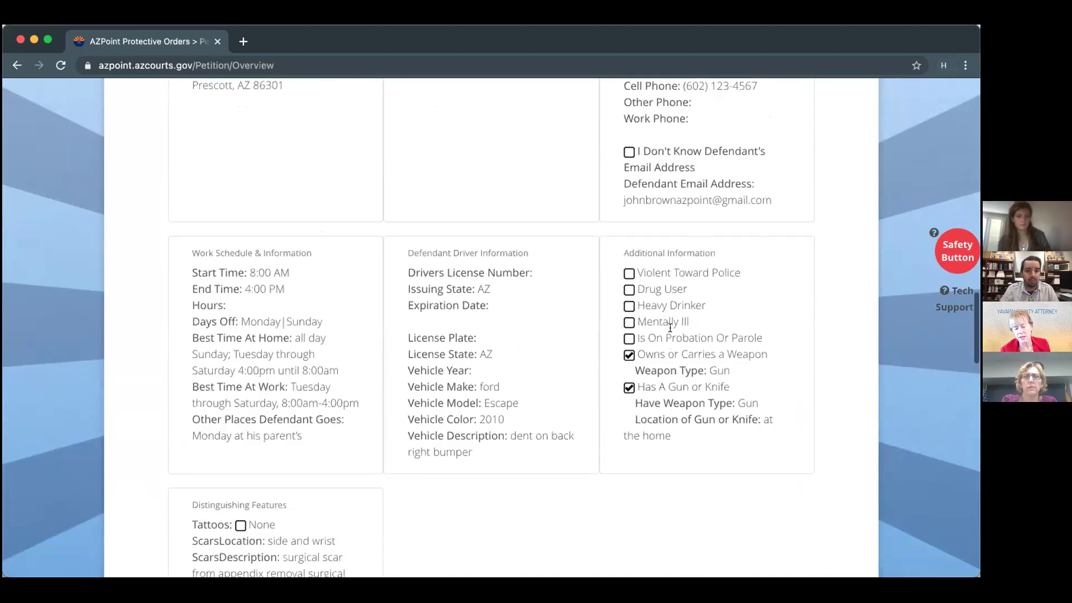
{"action": "scroll", "coordinate": [670, 328], "scroll_direction": "up", "scroll_amount": 10}
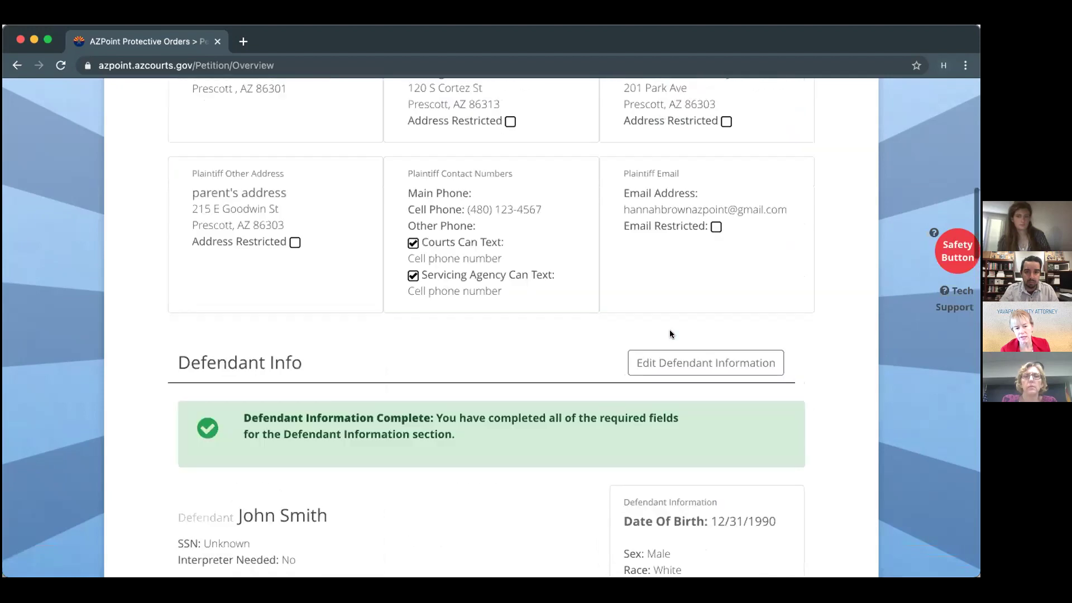
{"action": "scroll", "coordinate": [669, 330], "scroll_direction": "up", "scroll_amount": 5}
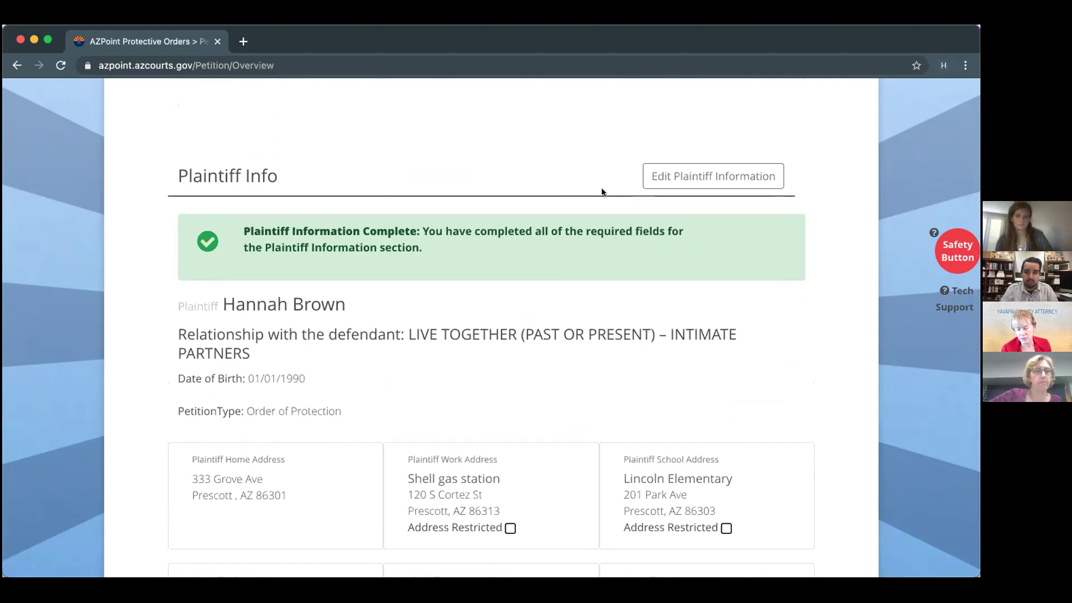
{"action": "scroll", "coordinate": [602, 192], "scroll_direction": "up", "scroll_amount": 6}
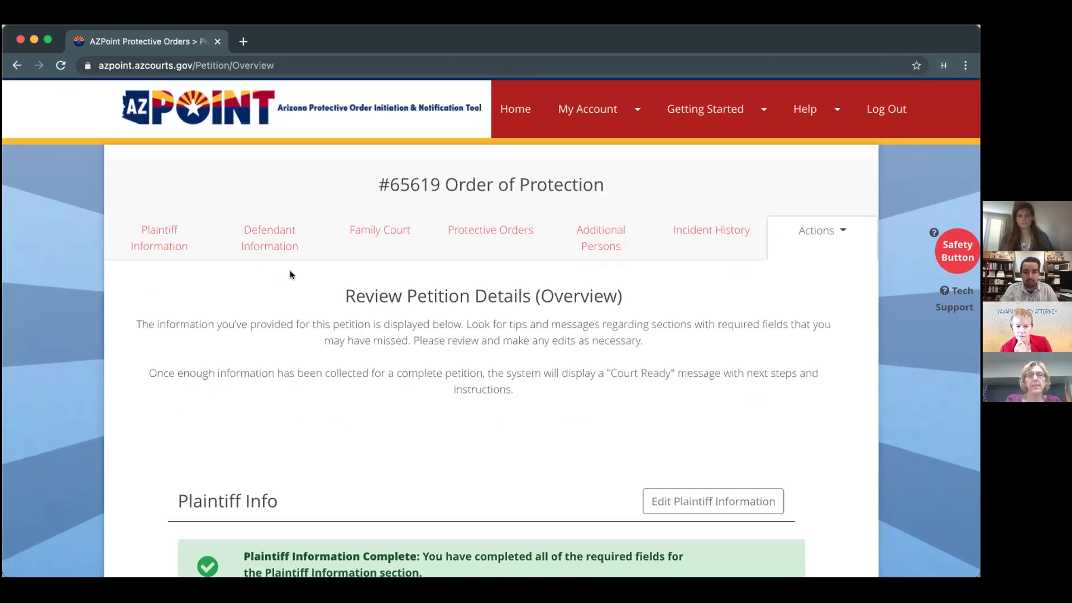
Open Plaintiff Information and view the relationship choices, leaving LIVE TOGETHER – INTIMATE PARTNERS selected.
{"action": "left_click", "coordinate": [155, 240]}
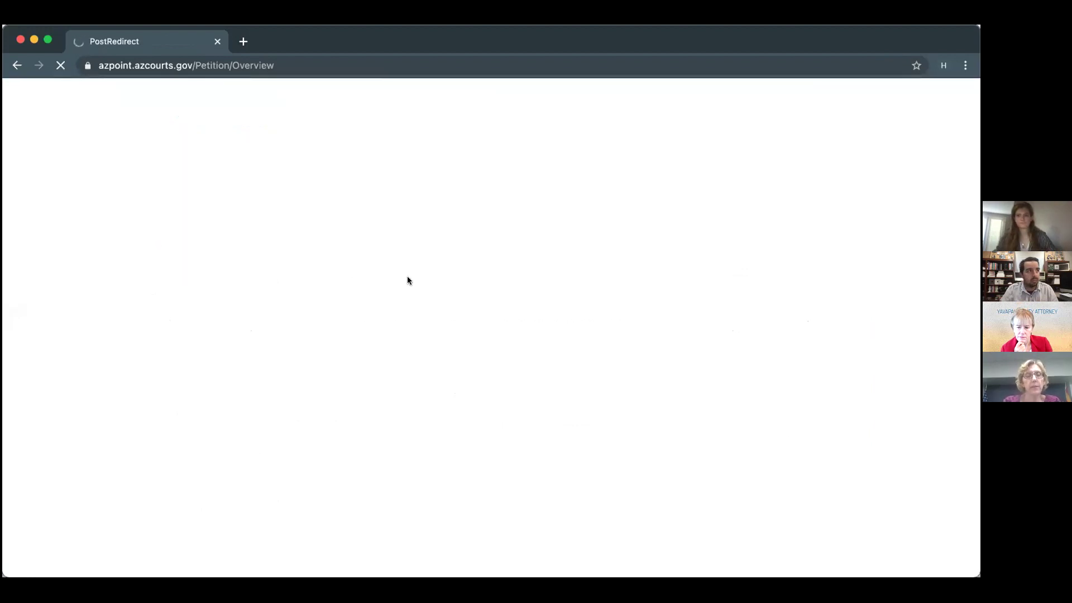
{"action": "scroll", "coordinate": [348, 355], "scroll_direction": "down", "scroll_amount": 3}
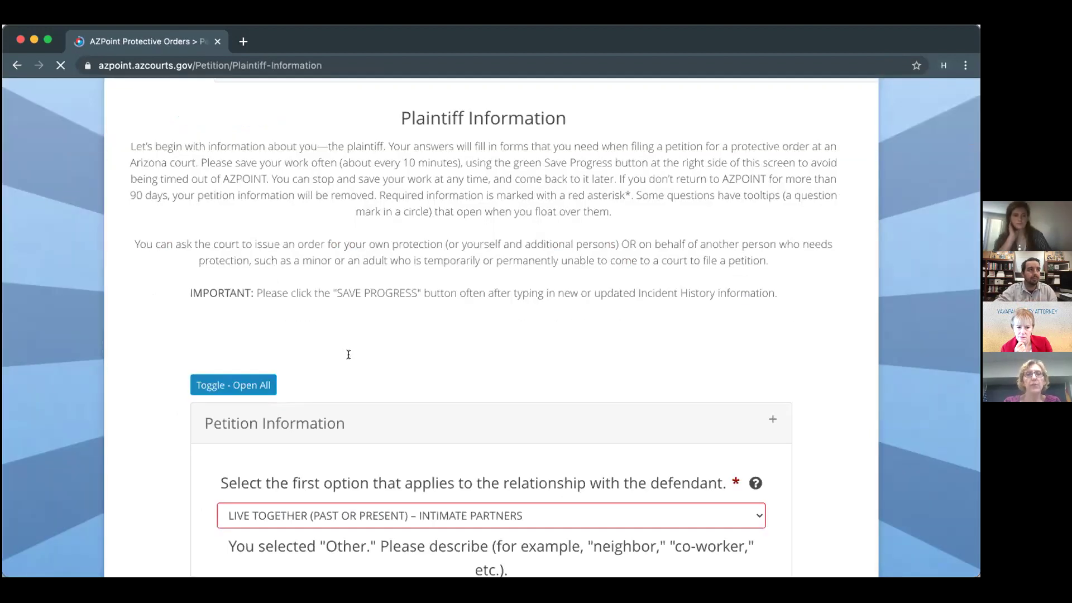
{"action": "scroll", "coordinate": [350, 407], "scroll_direction": "down", "scroll_amount": 2}
{"action": "left_click", "coordinate": [352, 412]}
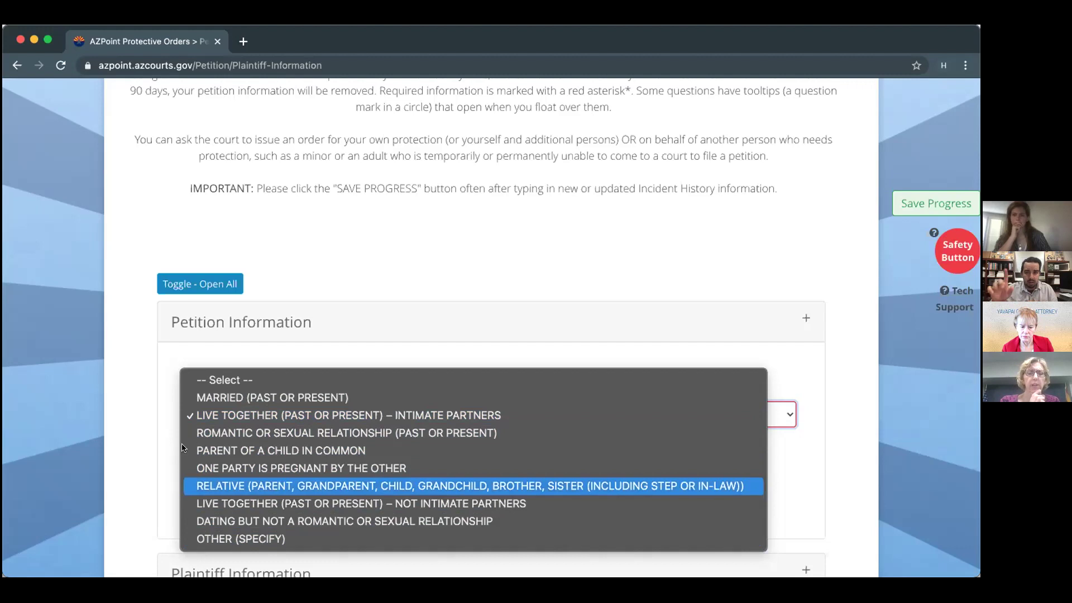
{"action": "left_click", "coordinate": [105, 401]}
{"action": "scroll", "coordinate": [105, 400], "scroll_direction": "down", "scroll_amount": 6}
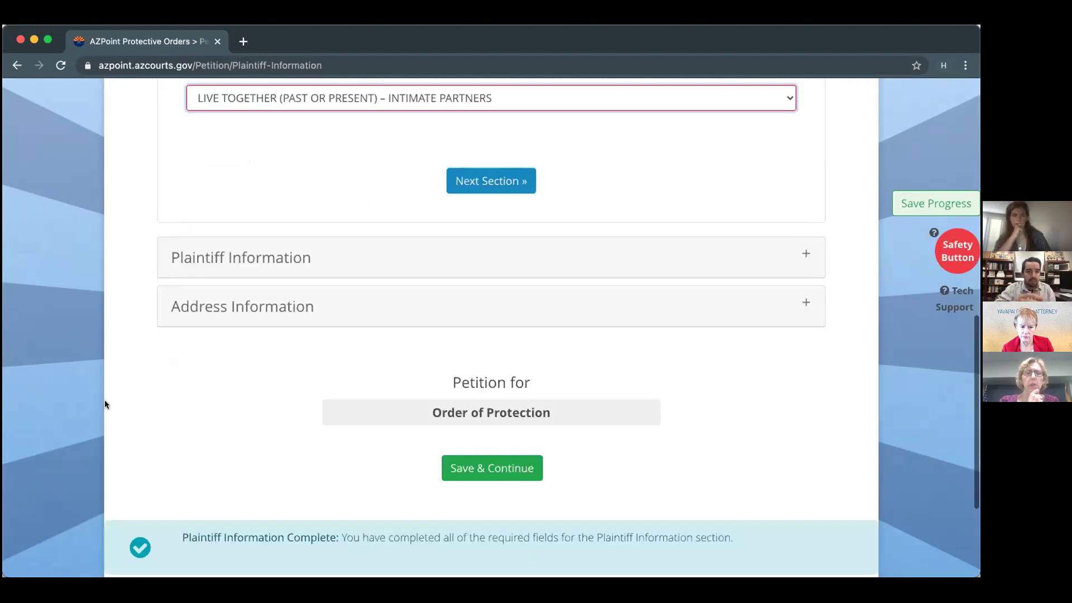
{"action": "scroll", "coordinate": [668, 241], "scroll_direction": "up", "scroll_amount": 10}
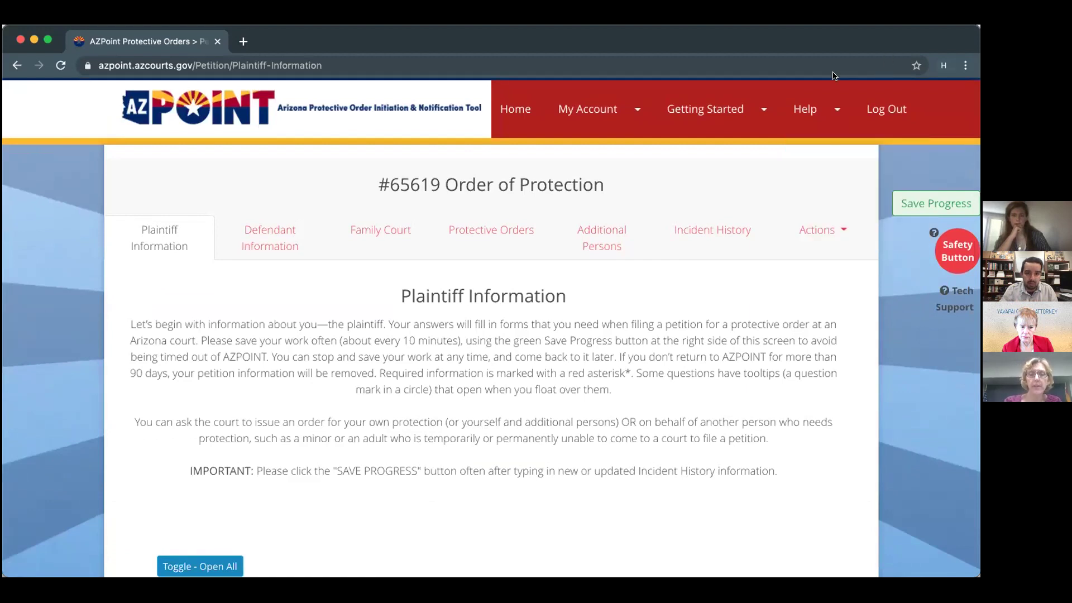
Read the relationship help text and display all relationship-to-defendant options.
{"action": "right_click", "coordinate": [464, 374]}
{"action": "left_click", "coordinate": [321, 362]}
{"action": "left_click", "coordinate": [321, 362]}
{"action": "scroll", "coordinate": [321, 362], "scroll_direction": "down", "scroll_amount": 14}
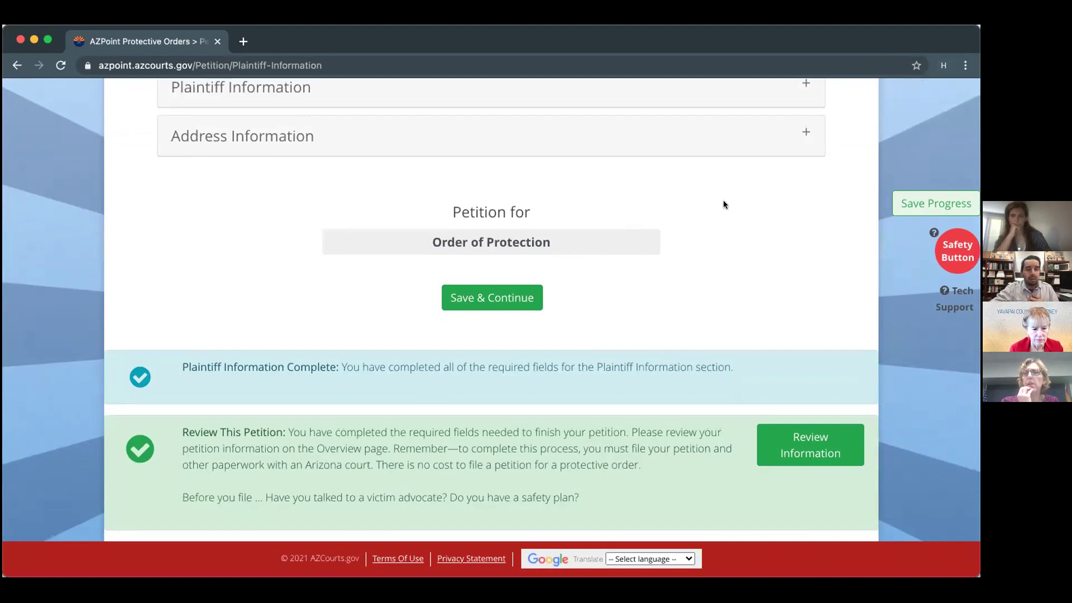
{"action": "scroll", "coordinate": [723, 204], "scroll_direction": "up", "scroll_amount": 6}
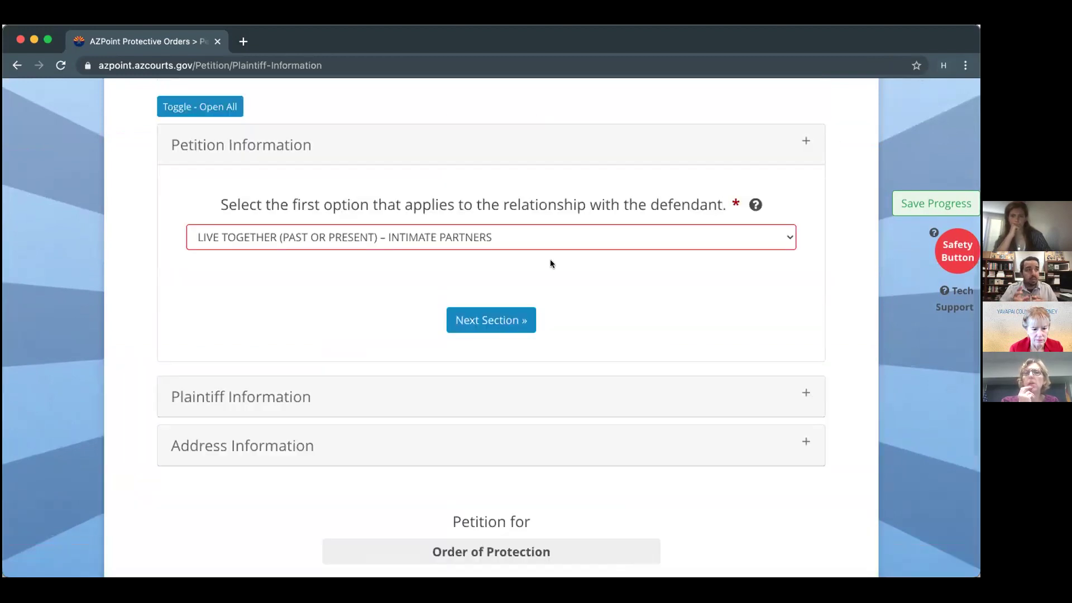
{"action": "left_click", "coordinate": [755, 205]}
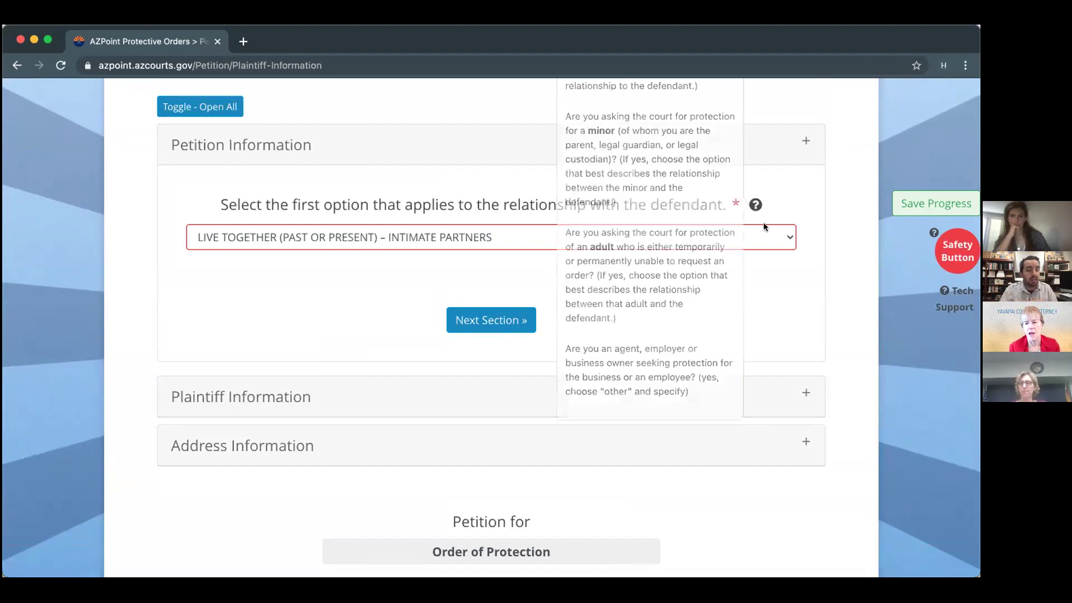
{"action": "left_click", "coordinate": [767, 231]}
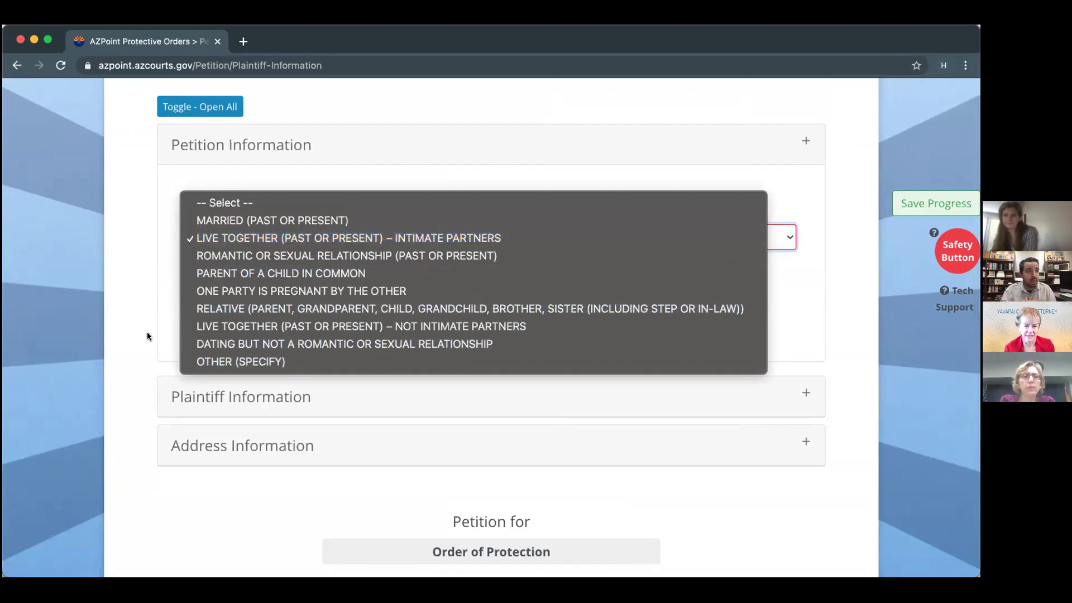
Set the relationship to OTHER (SPECIFY), described as 'co-worker', removing the leftover 'Other' text.
{"action": "left_click", "coordinate": [203, 362]}
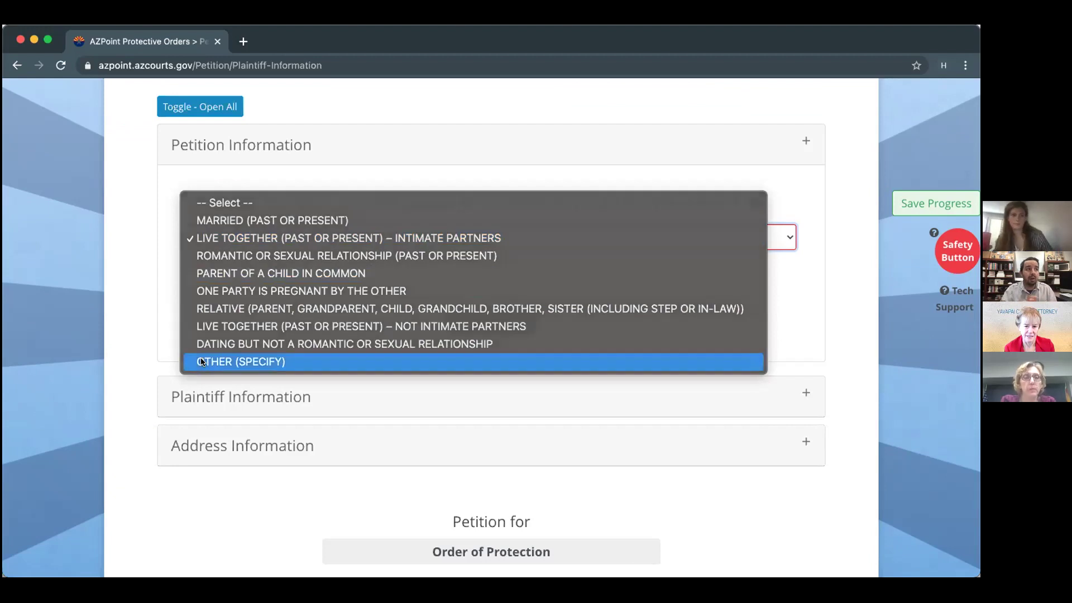
{"action": "left_click", "coordinate": [224, 297]}
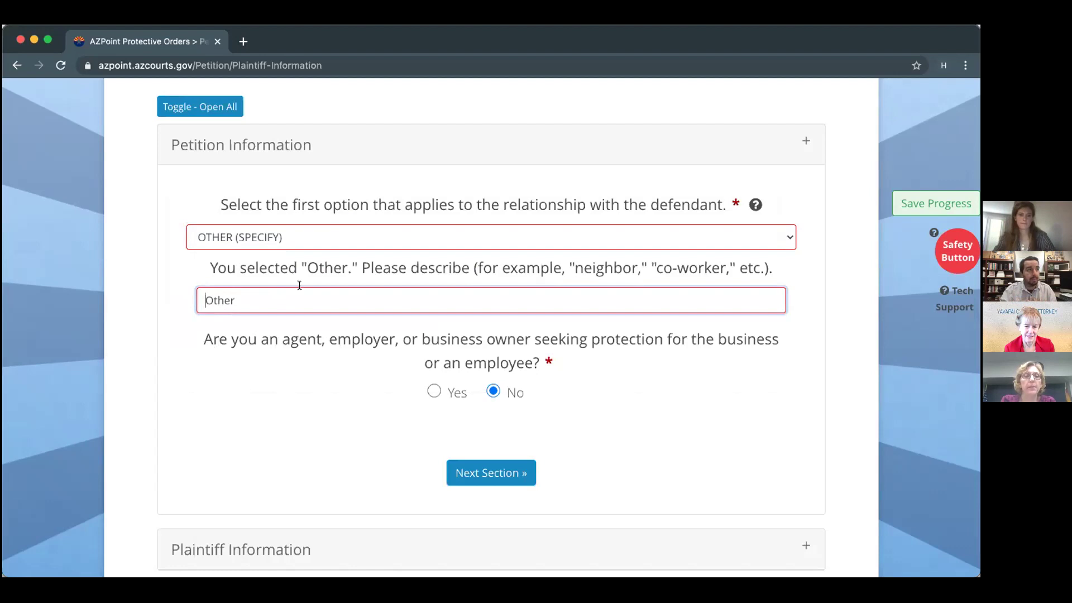
{"action": "type", "text": "co-worker"}
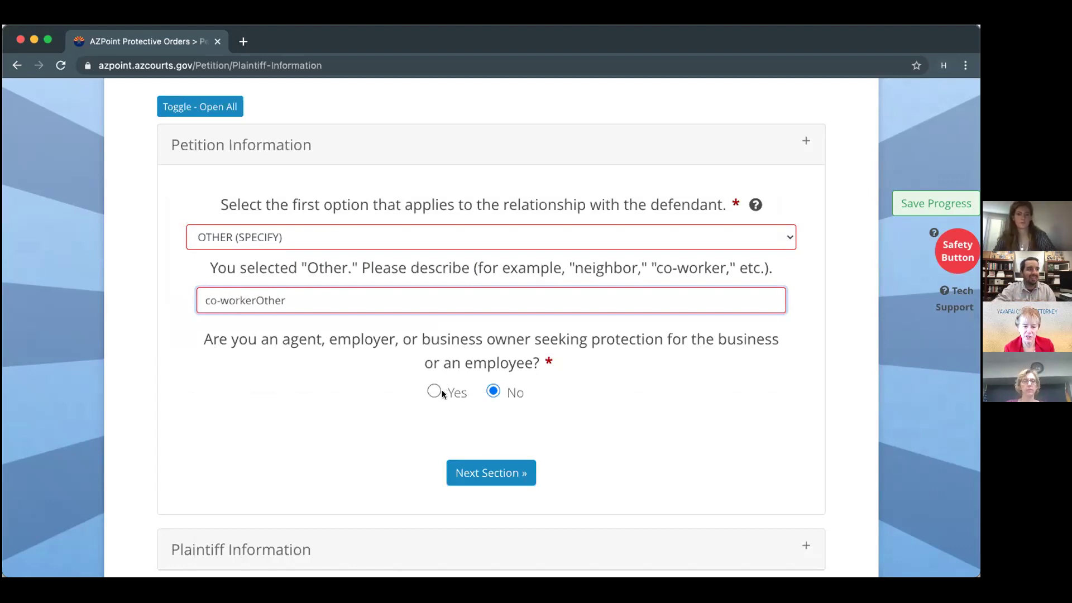
{"action": "left_click", "coordinate": [337, 302]}
{"action": "left_click_drag", "start_coordinate": [258, 305], "coordinate": [286, 307]}
{"action": "type", "text": "\\"}
{"action": "key", "text": "BackSpace"}
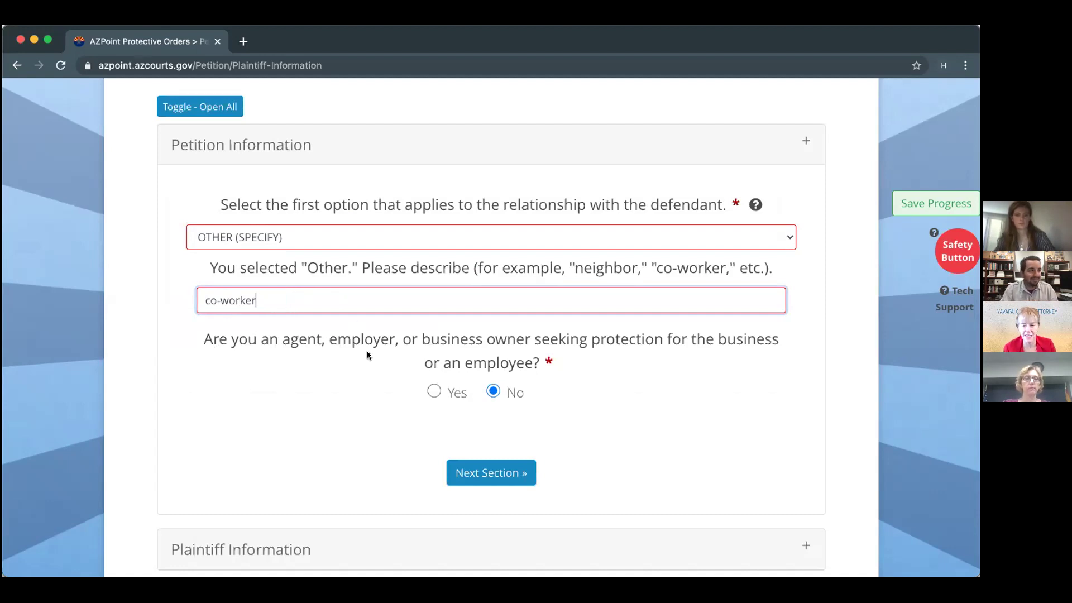
{"action": "scroll", "coordinate": [525, 478], "scroll_direction": "down", "scroll_amount": 3}
{"action": "scroll", "coordinate": [480, 461], "scroll_direction": "down", "scroll_amount": 2}
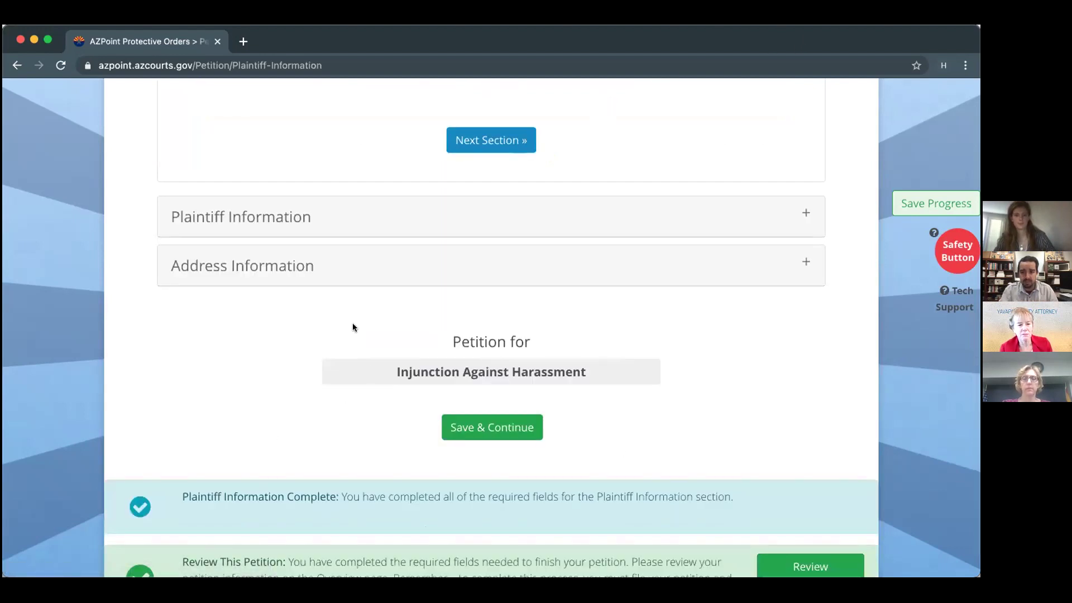
{"action": "mouse_move", "coordinate": [355, 326]}
{"action": "left_mouse_down"}
{"action": "mouse_move", "coordinate": [262, 403]}
{"action": "mouse_move", "coordinate": [444, 416]}
{"action": "mouse_move", "coordinate": [604, 322]}
{"action": "left_mouse_up"}
{"action": "mouse_move", "coordinate": [311, 414]}
{"action": "left_mouse_down"}
{"action": "mouse_move", "coordinate": [574, 309]}
{"action": "mouse_move", "coordinate": [641, 387]}
{"action": "mouse_move", "coordinate": [379, 284]}
{"action": "left_mouse_up"}
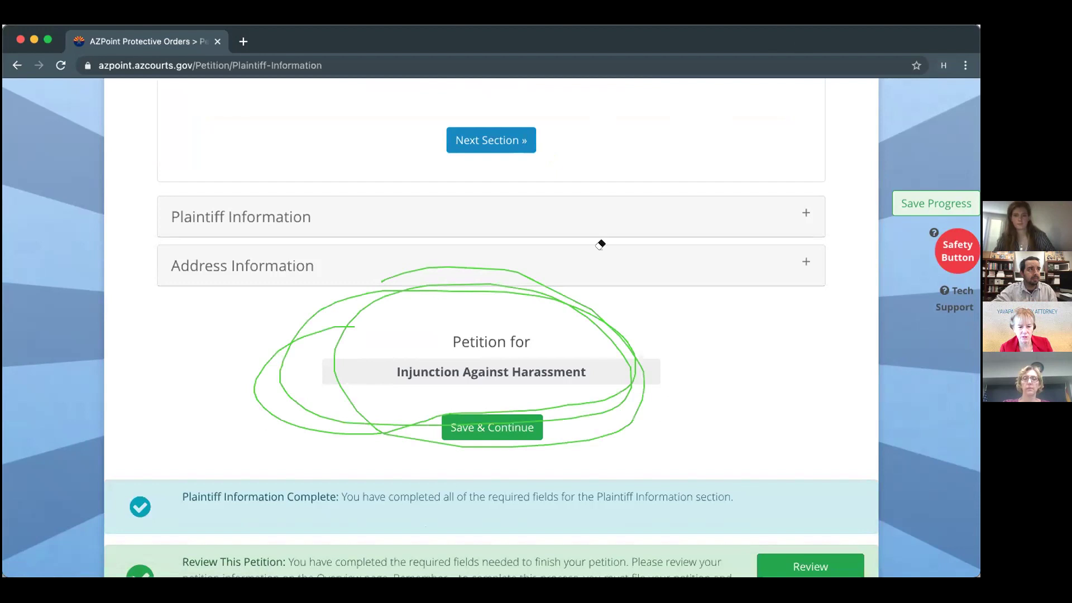
{"action": "left_click", "coordinate": [548, 283]}
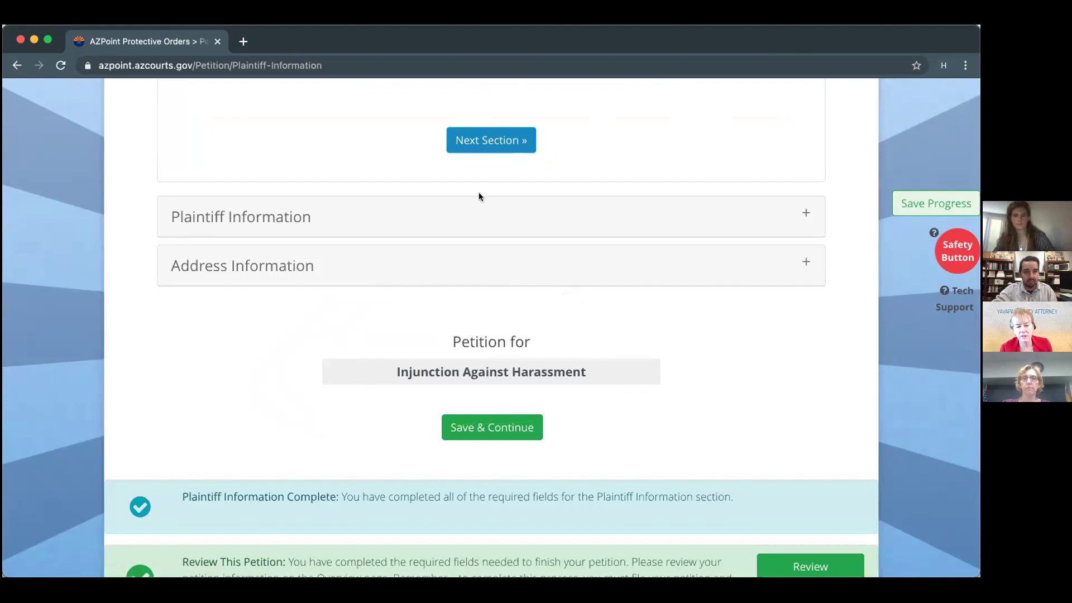
{"action": "scroll", "coordinate": [479, 193], "scroll_direction": "up", "scroll_amount": 5}
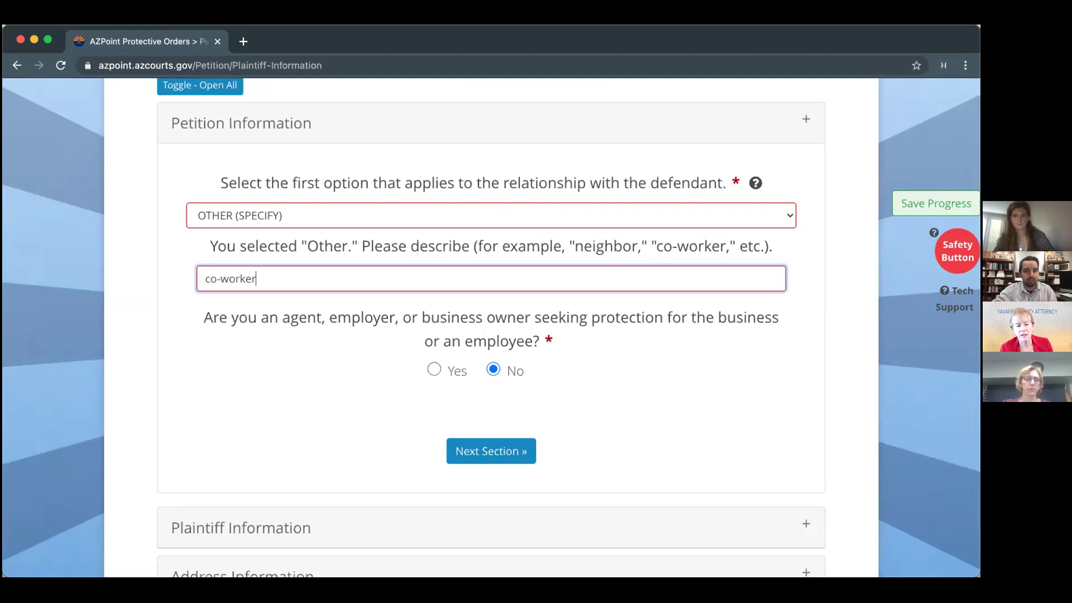
Switch the relationship to MARRIED, turning the petition into an Order of Protection.
{"action": "left_click", "coordinate": [311, 215]}
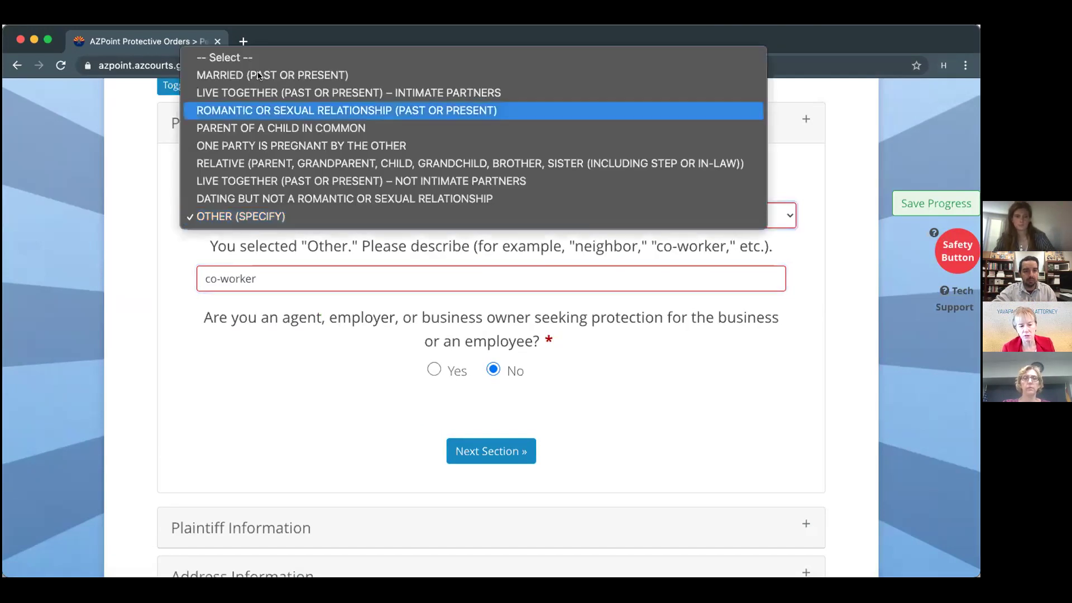
{"action": "left_click", "coordinate": [365, 459]}
{"action": "scroll", "coordinate": [595, 283], "scroll_direction": "down", "scroll_amount": 4}
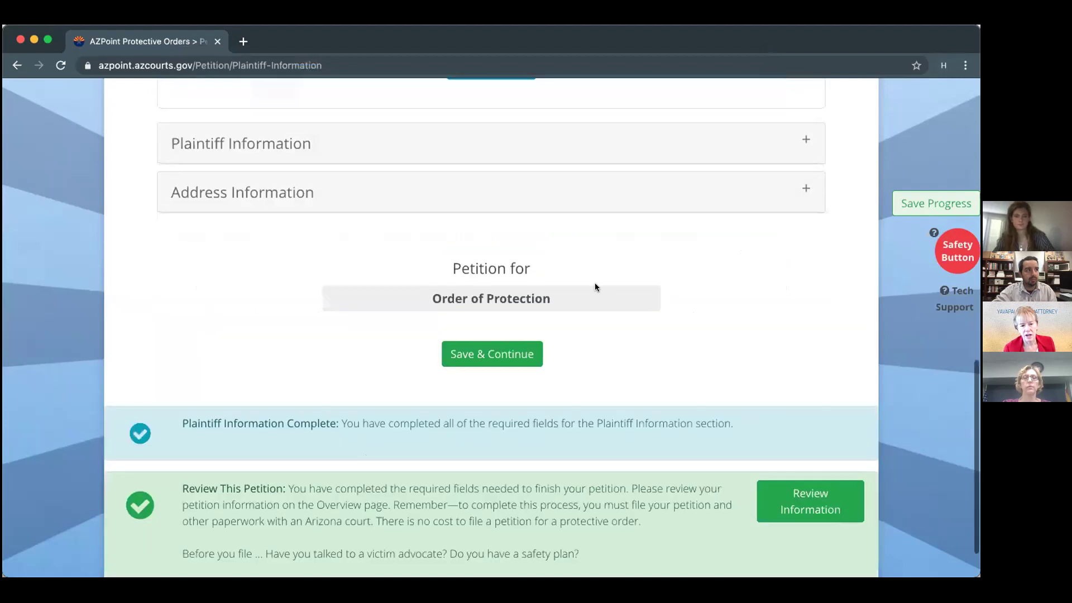
{"action": "scroll", "coordinate": [591, 278], "scroll_direction": "up", "scroll_amount": 4}
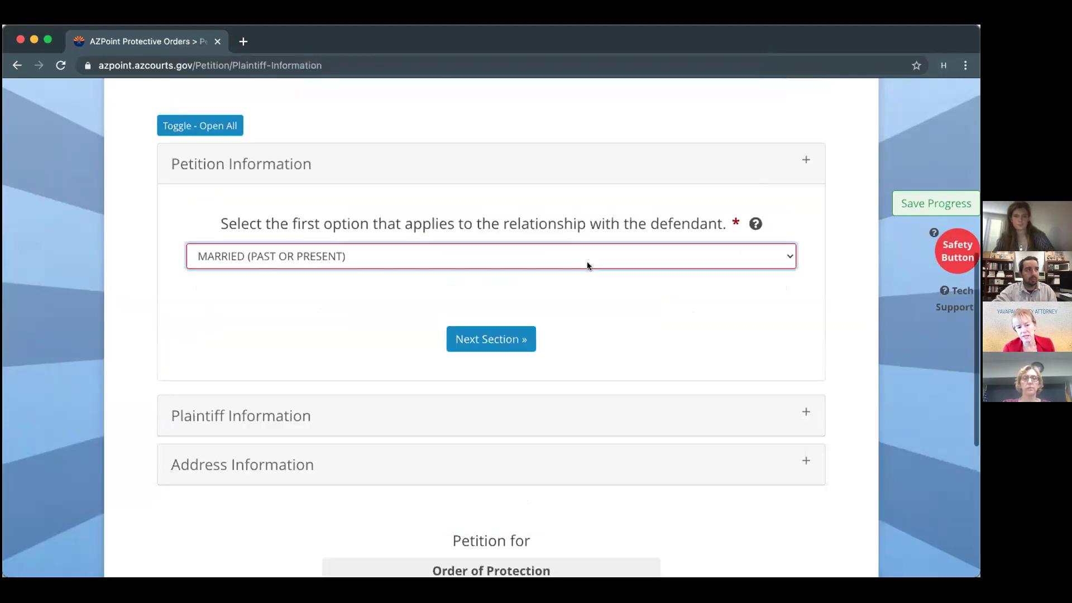
Switch the relationship back to OTHER (SPECIFY), making it an Injunction Against Harassment.
{"action": "left_click", "coordinate": [554, 253]}
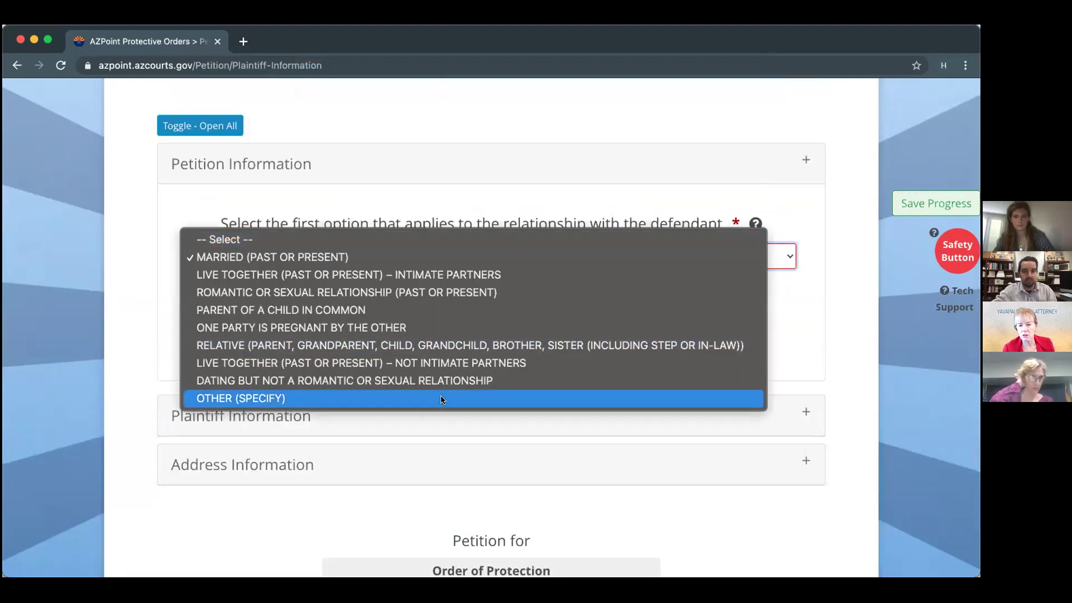
{"action": "left_click", "coordinate": [441, 400]}
{"action": "scroll", "coordinate": [441, 398], "scroll_direction": "down", "scroll_amount": 4}
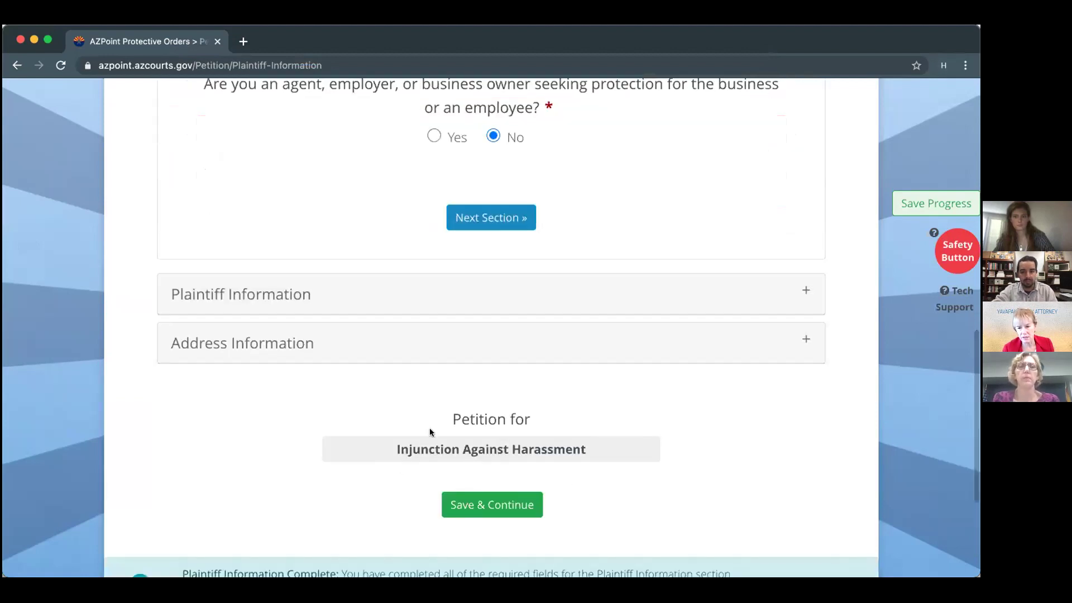
{"action": "scroll", "coordinate": [551, 394], "scroll_direction": "up", "scroll_amount": 1}
Answer Yes to seeking protection for a business.
{"action": "left_click", "coordinate": [434, 186]}
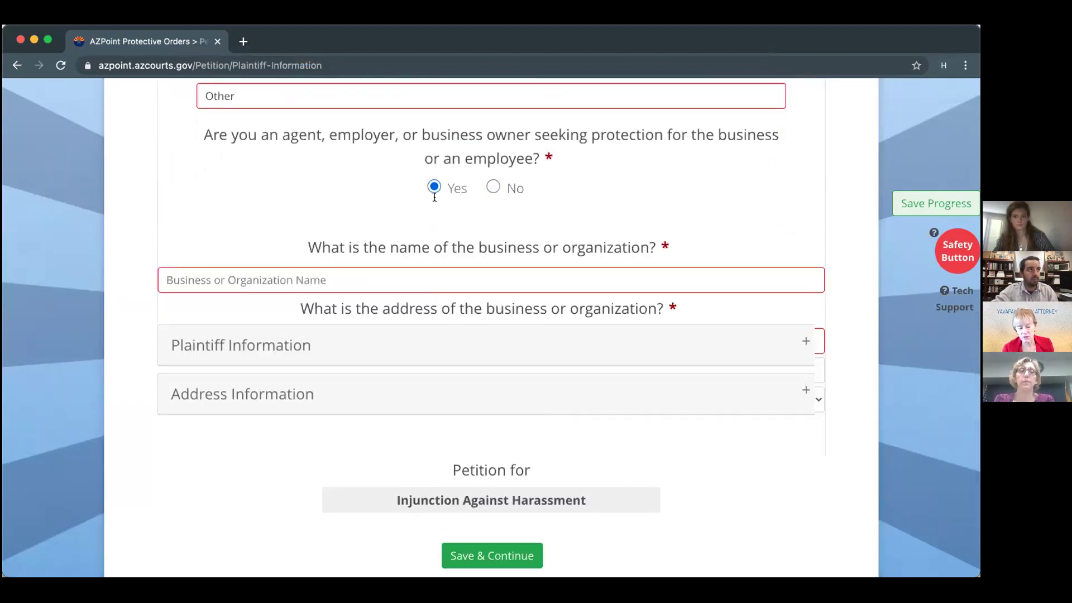
{"action": "scroll", "coordinate": [440, 369], "scroll_direction": "down", "scroll_amount": 5}
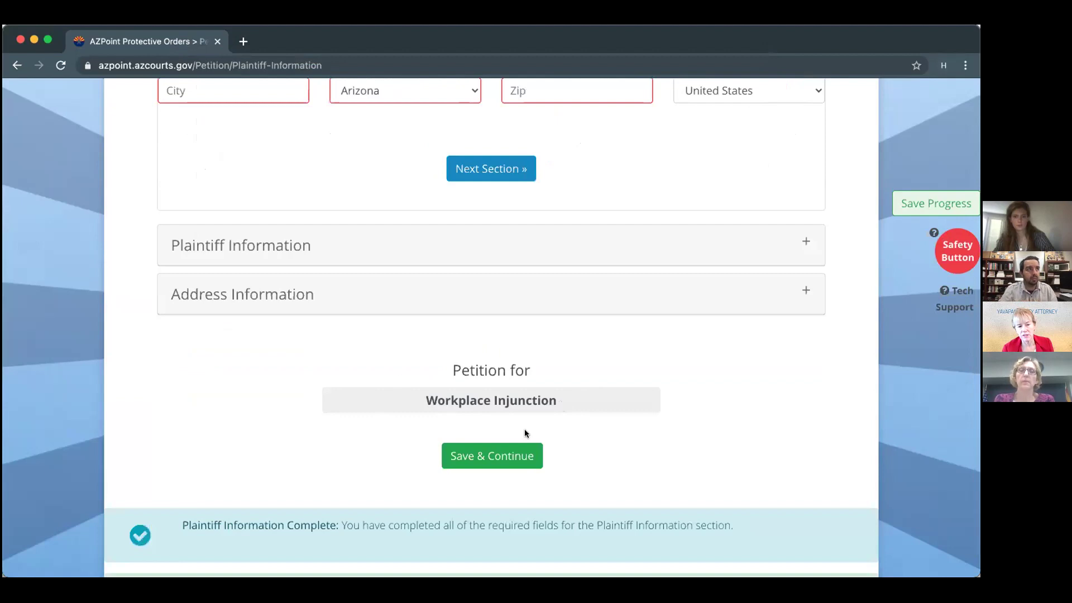
{"action": "scroll", "coordinate": [541, 413], "scroll_direction": "up", "scroll_amount": 3}
{"action": "scroll", "coordinate": [547, 416], "scroll_direction": "up", "scroll_amount": 6}
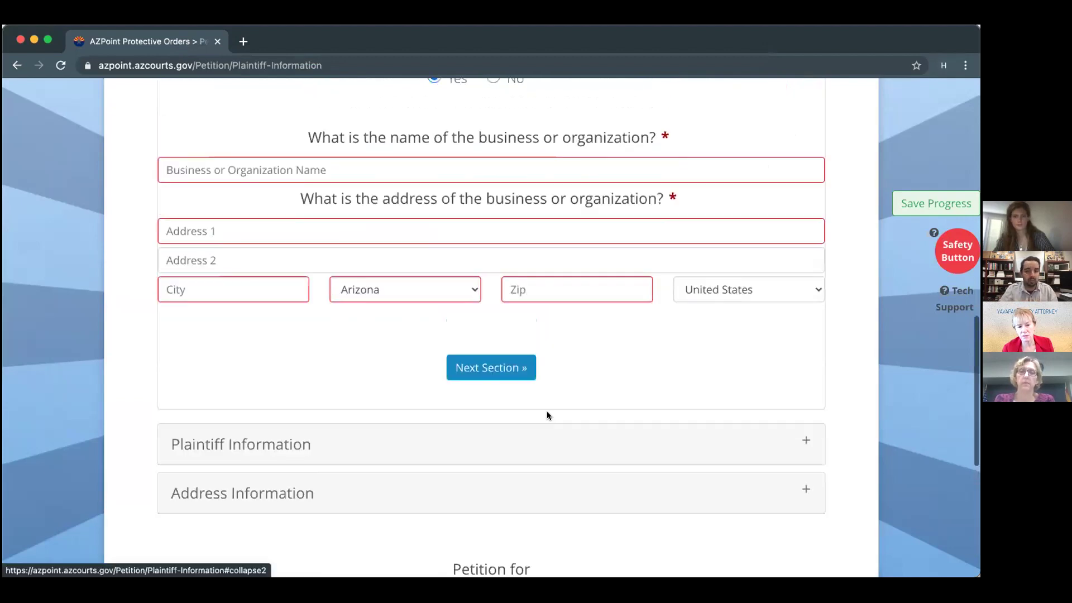
{"action": "scroll", "coordinate": [547, 415], "scroll_direction": "up", "scroll_amount": 1}
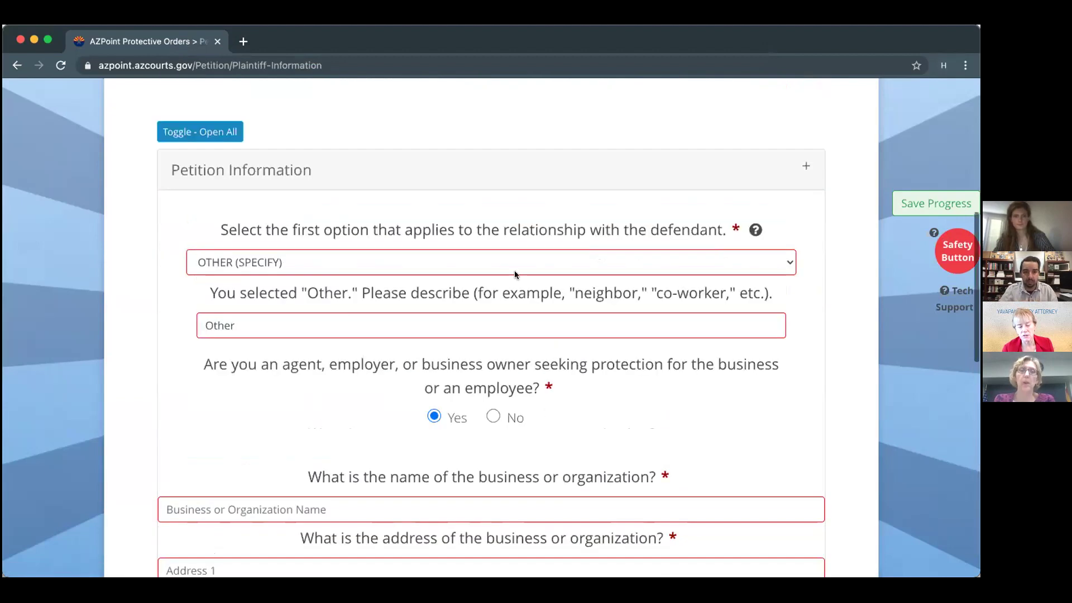
Set relationship to LIVE TOGETHER – INTIMATE PARTNERS, save, and show the Actions menu.
{"action": "left_click", "coordinate": [508, 258]}
{"action": "left_click", "coordinate": [374, 140]}
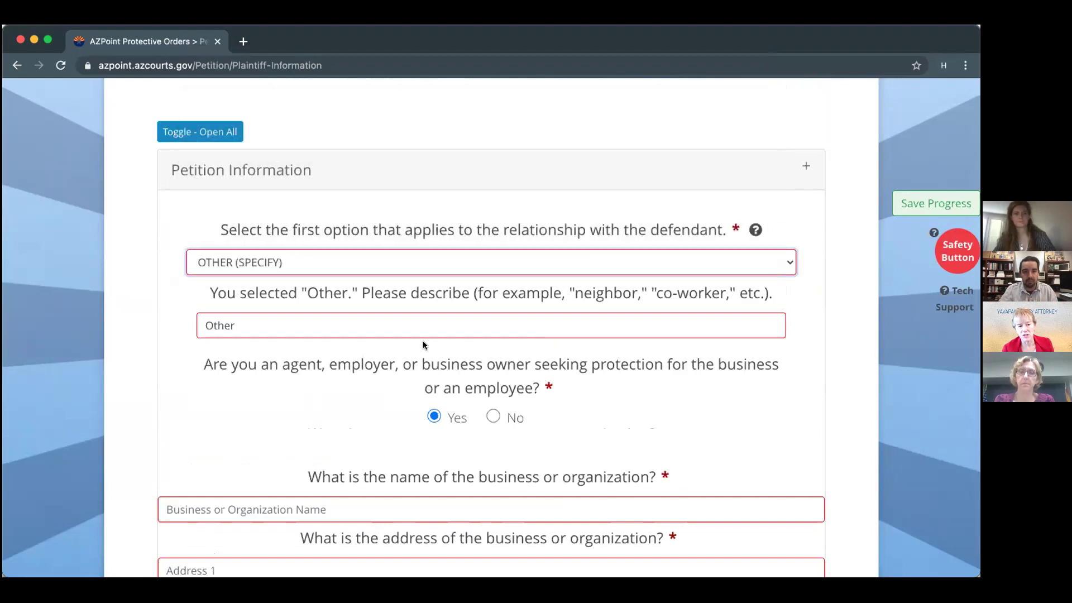
{"action": "scroll", "coordinate": [424, 341], "scroll_direction": "down", "scroll_amount": 4}
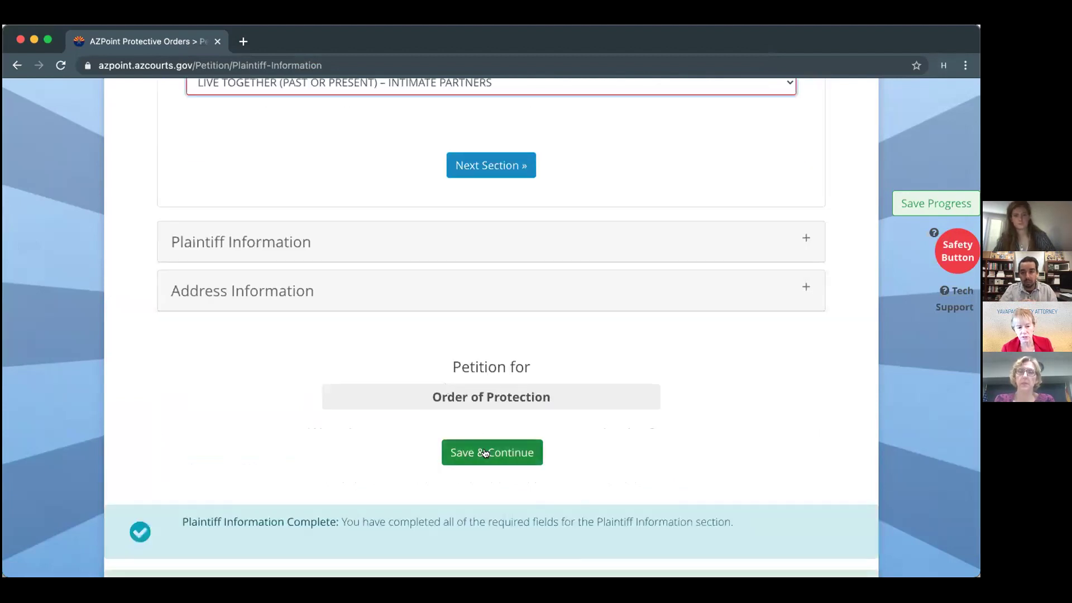
{"action": "left_click", "coordinate": [485, 452]}
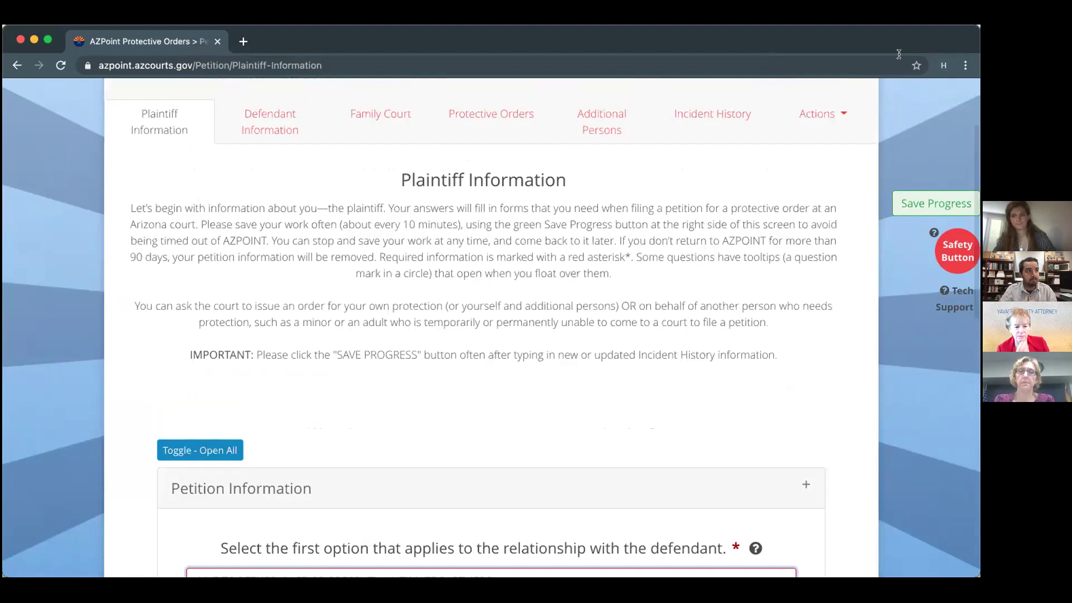
{"action": "left_click", "coordinate": [825, 114]}
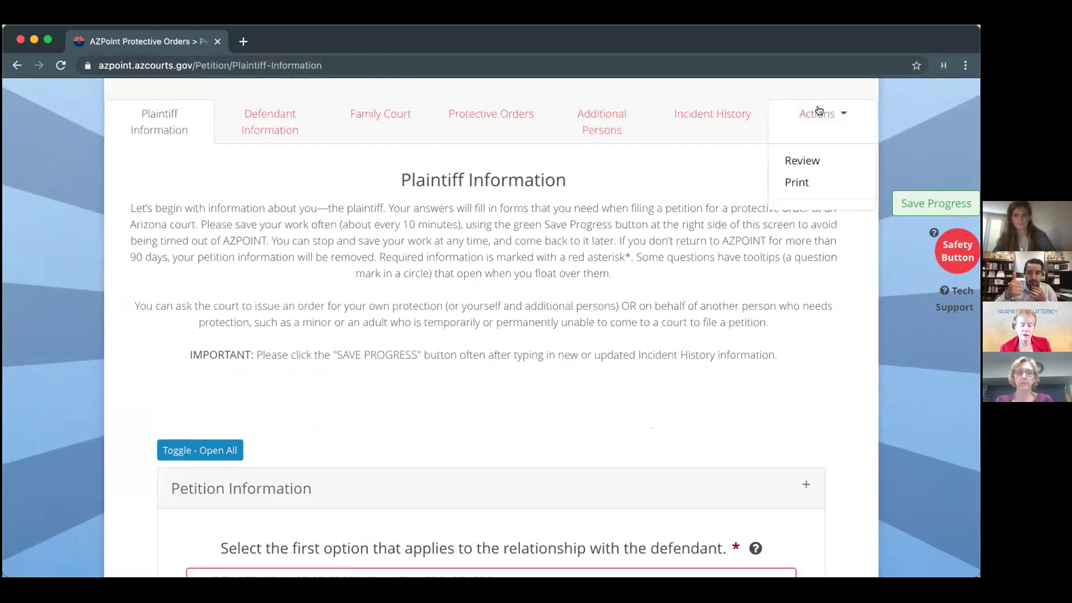